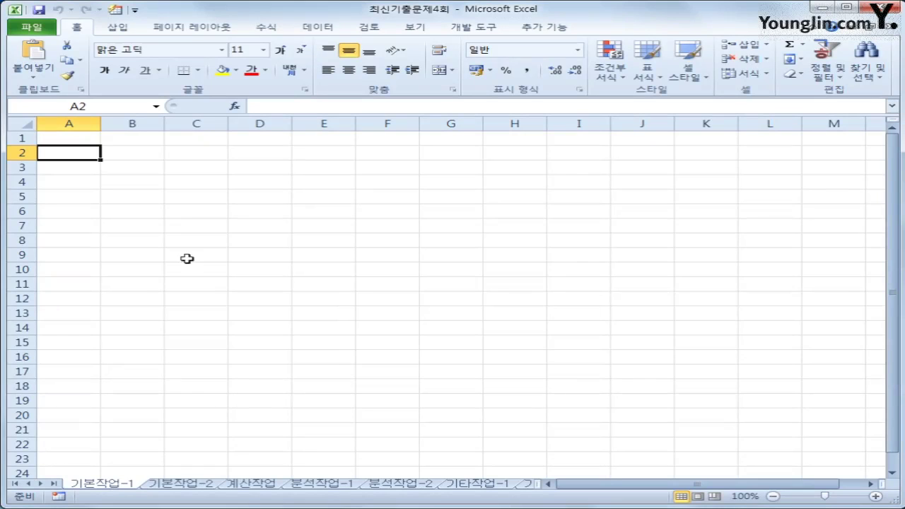
# Start a Microsoft Query import at cell A2 of 기본작업-1, using MS Access Database as the source and the 보험료청구.accdb file
pyautogui.click(150, 153)
pyautogui.click(79, 154)
pyautogui.click(311, 27)
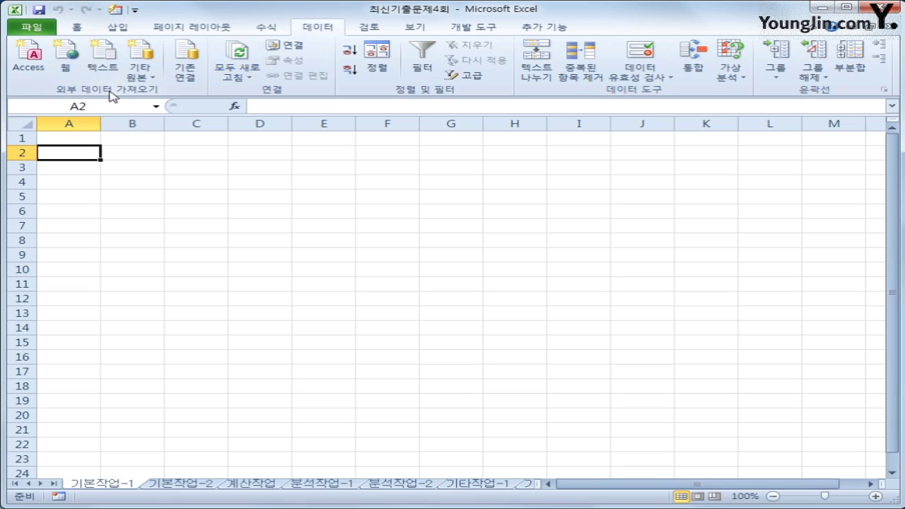
pyautogui.click(157, 76)
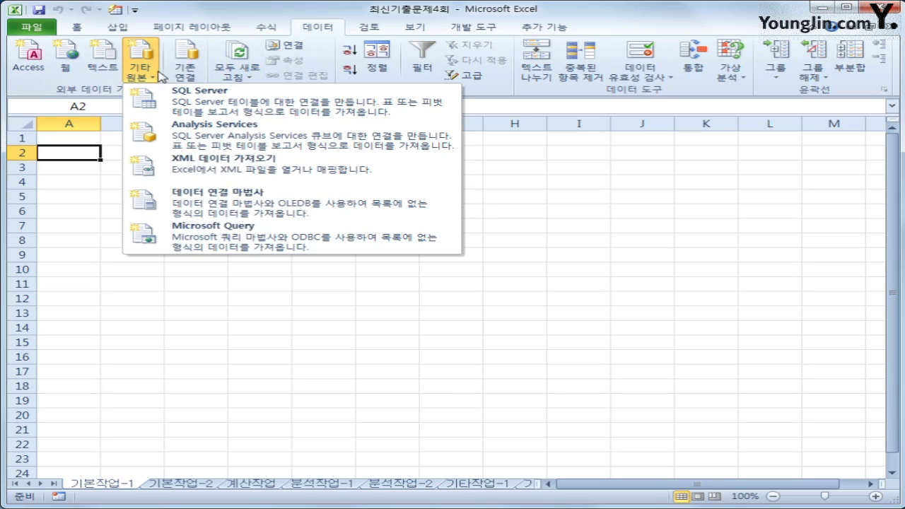
pyautogui.click(225, 242)
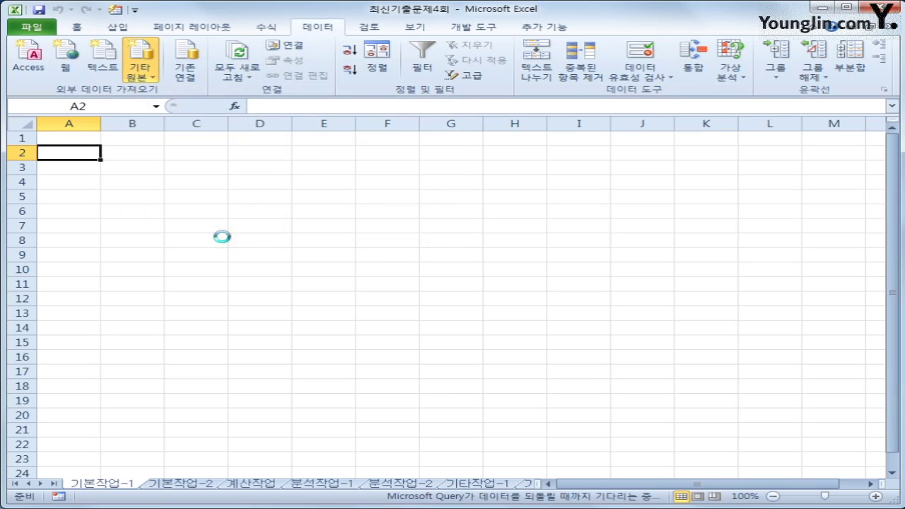
pyautogui.click(337, 290)
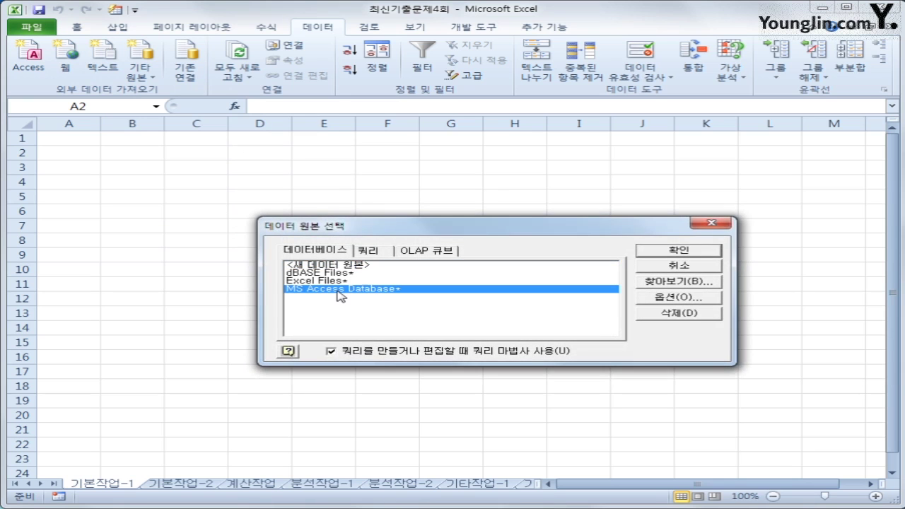
pyautogui.click(691, 257)
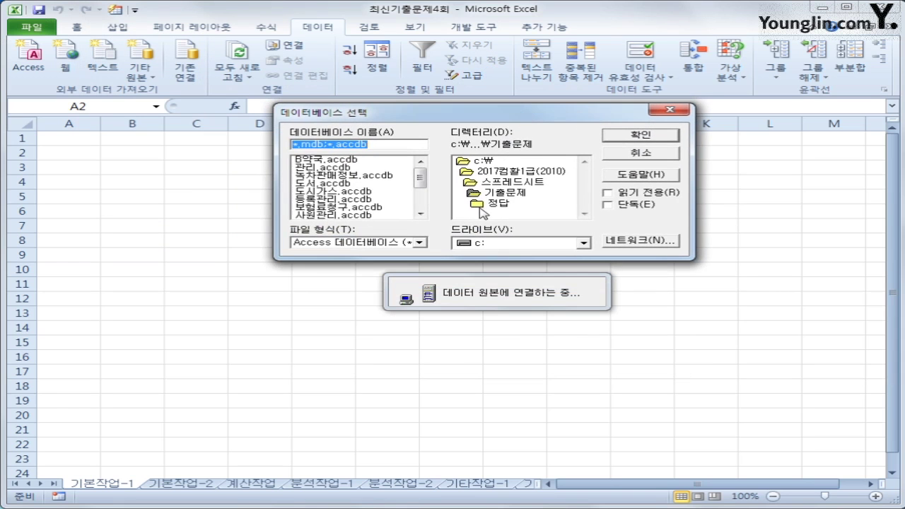
pyautogui.click(364, 208)
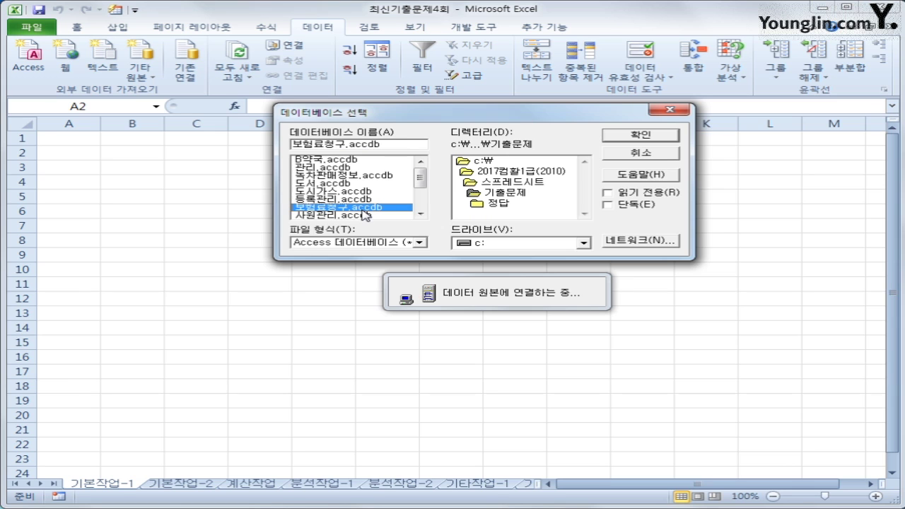
pyautogui.click(638, 136)
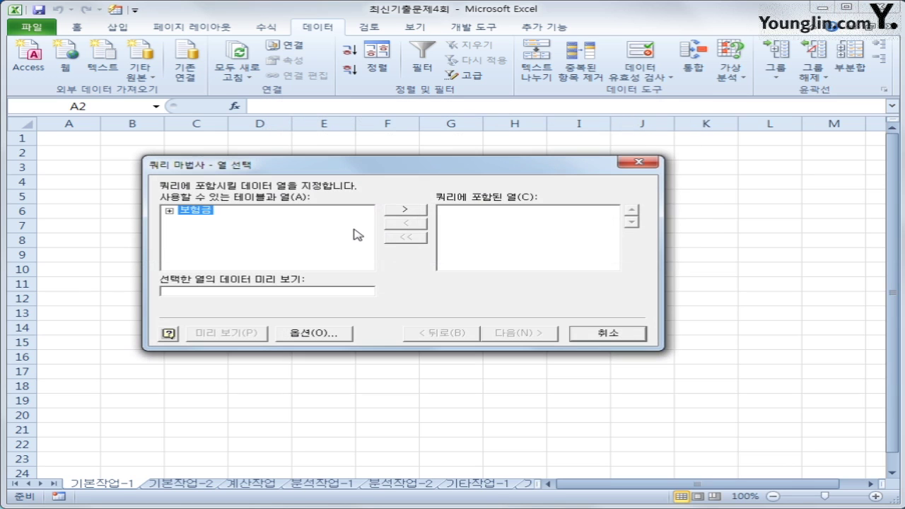
# Include the 피보험자, 보험명, 병원 구분, 병원비 and 입원일 columns of the 보험금 table in the query
pyautogui.doubleClick(201, 214)
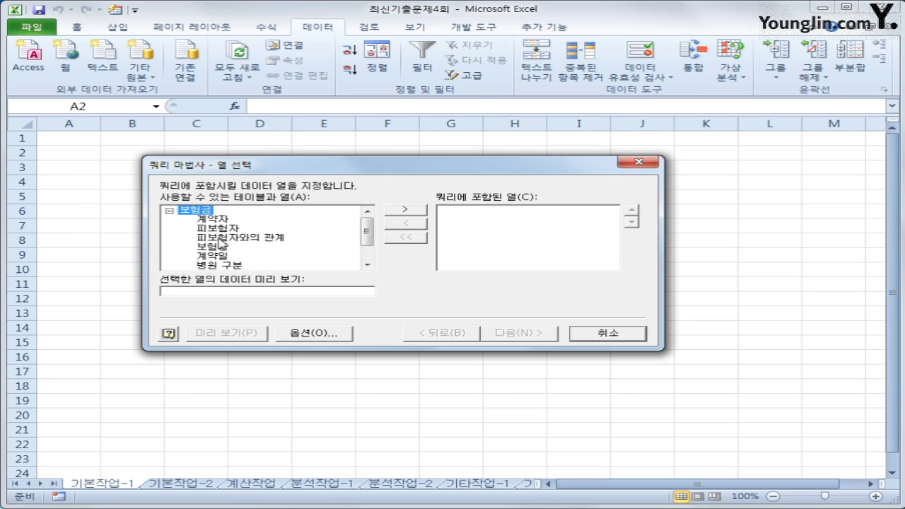
pyautogui.doubleClick(221, 228)
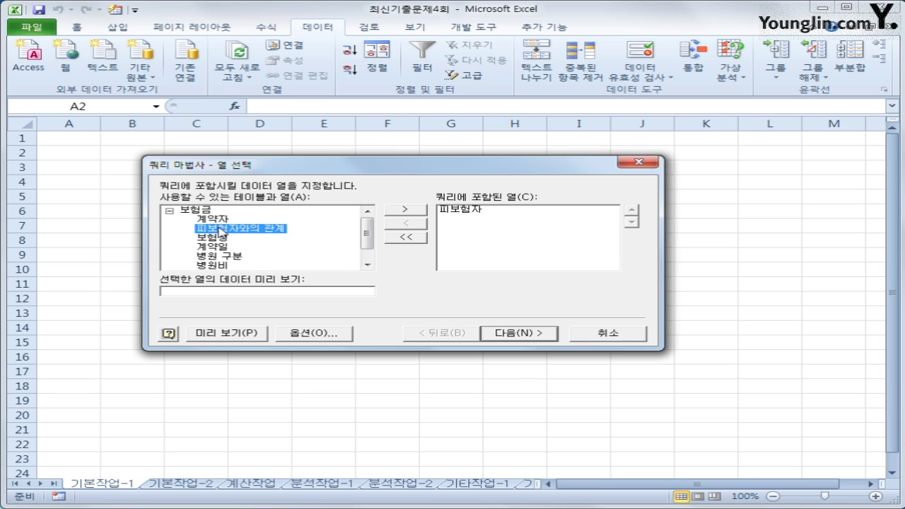
pyautogui.doubleClick(220, 239)
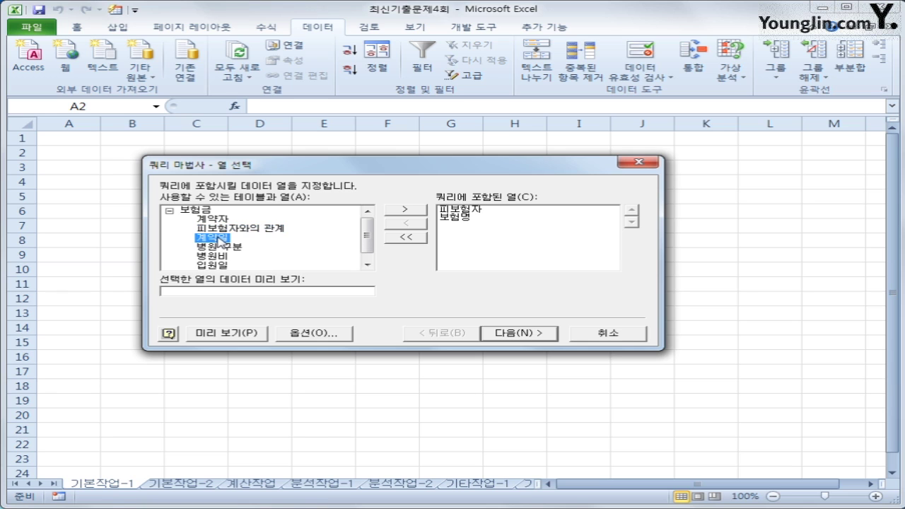
pyautogui.doubleClick(220, 247)
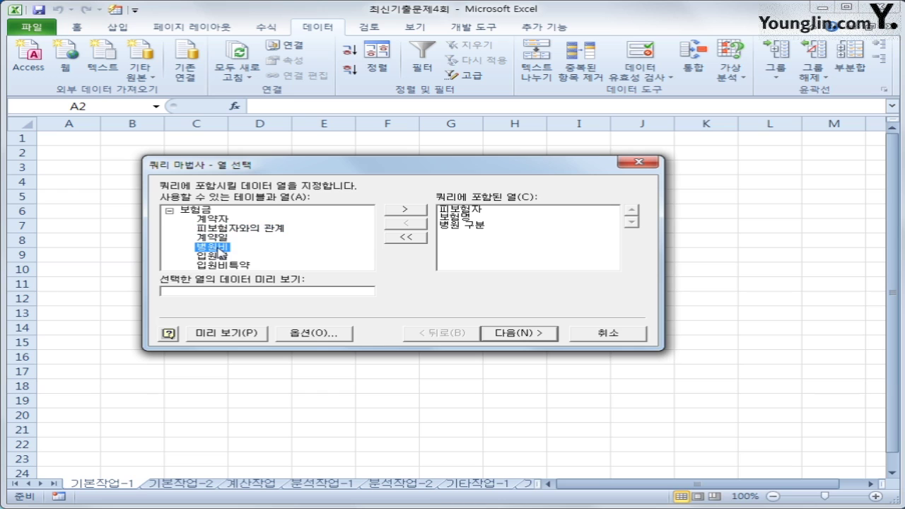
pyautogui.doubleClick(201, 247)
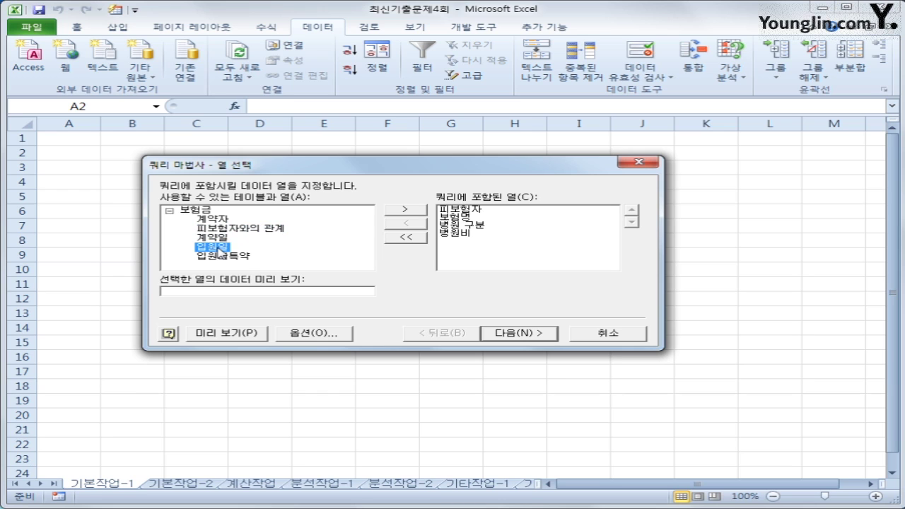
pyautogui.doubleClick(200, 248)
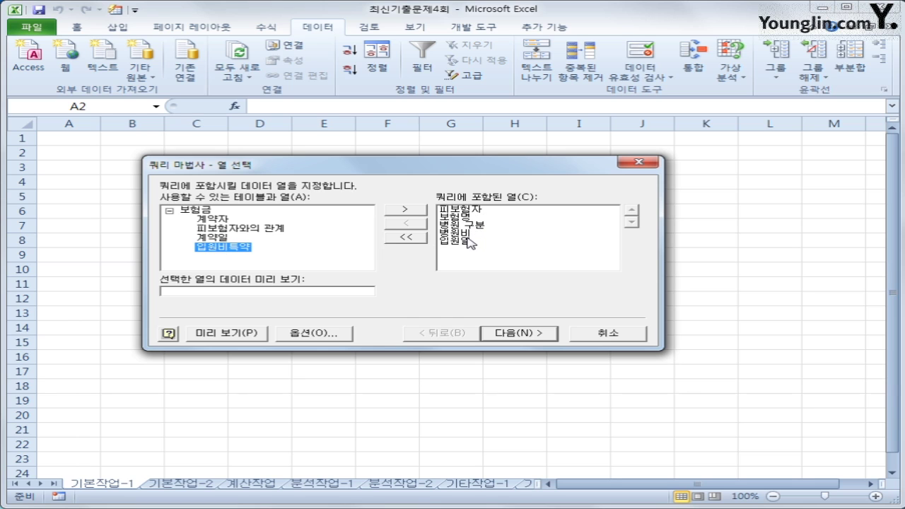
pyautogui.click(554, 335)
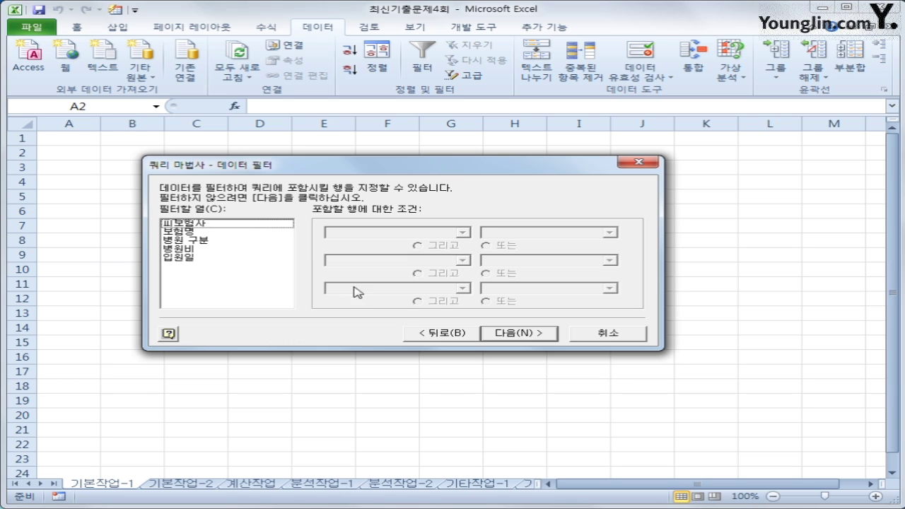
# Filter the query rows so that 병원 구분 is not equal (<>) to 의원
pyautogui.click(232, 243)
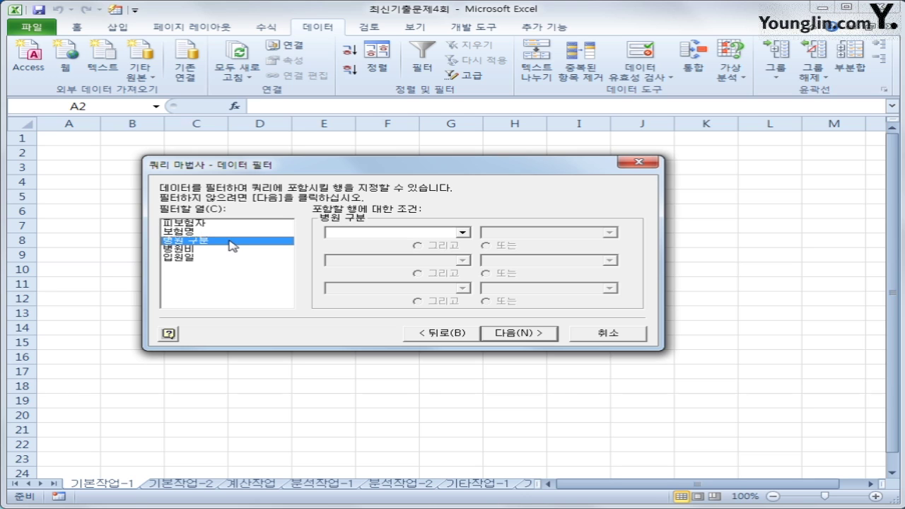
pyautogui.click(376, 233)
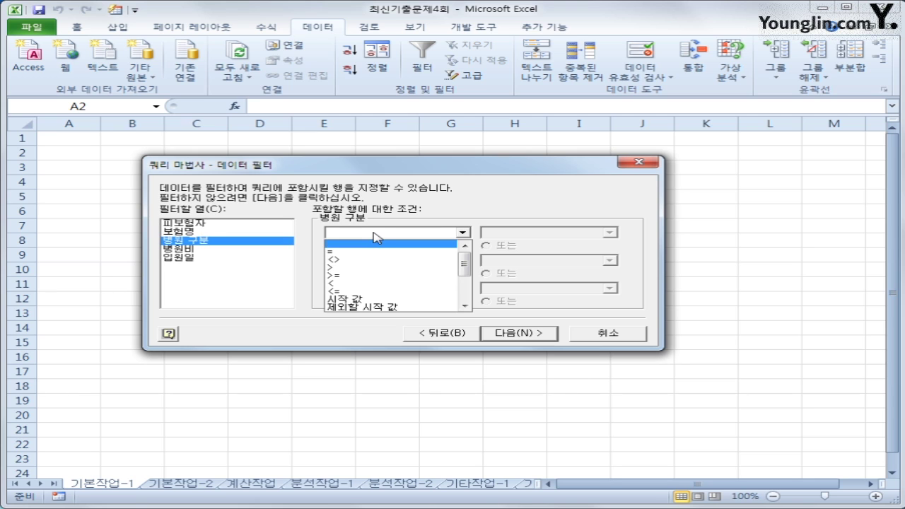
pyautogui.click(334, 258)
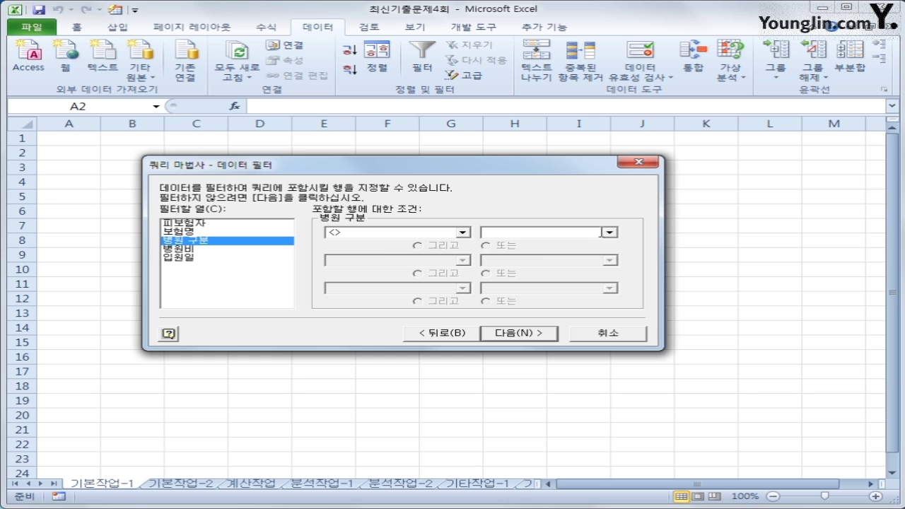
pyautogui.click(609, 233)
pyautogui.click(602, 251)
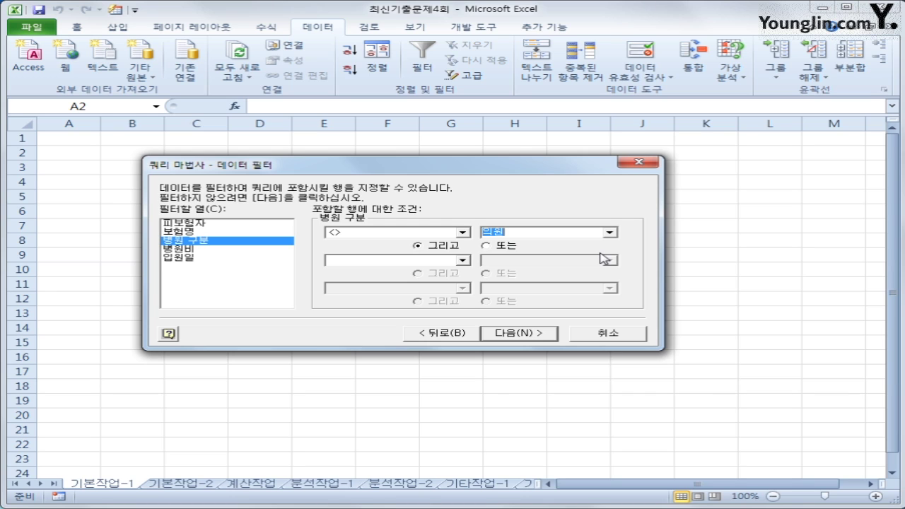
# Add a query filter requiring 입원일 to be greater than or equal to 3, and accept the filters
pyautogui.click(251, 258)
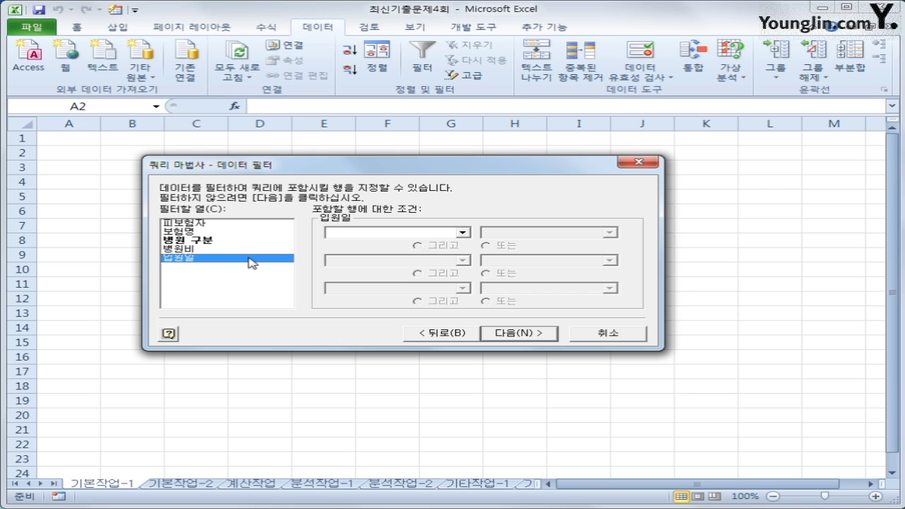
pyautogui.click(375, 239)
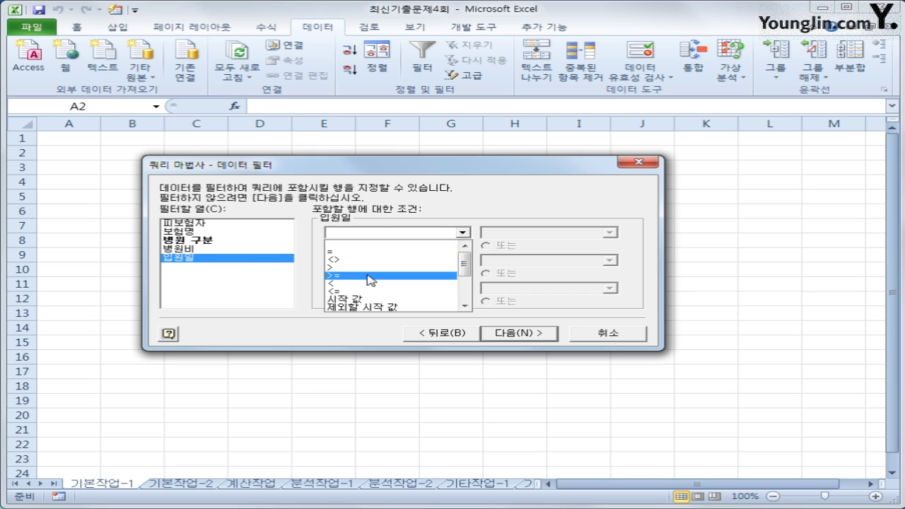
pyautogui.click(369, 280)
pyautogui.write('3')
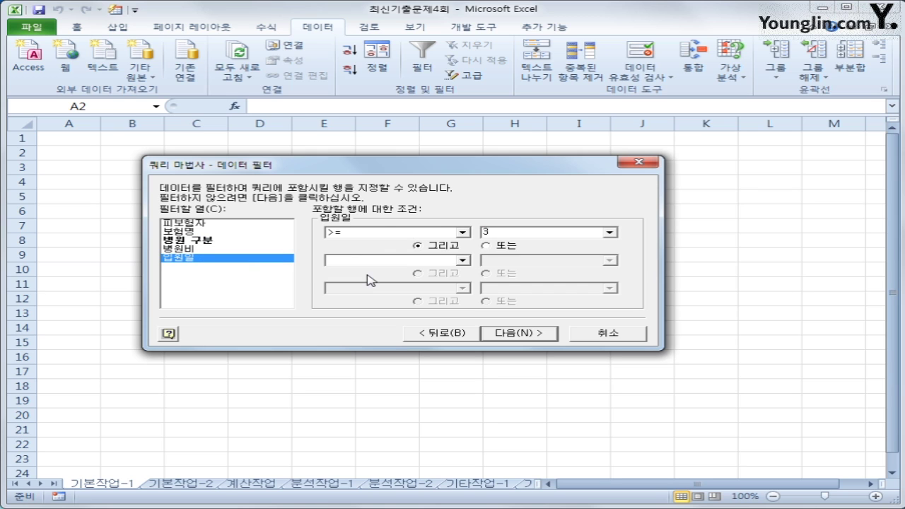
pyautogui.click(518, 333)
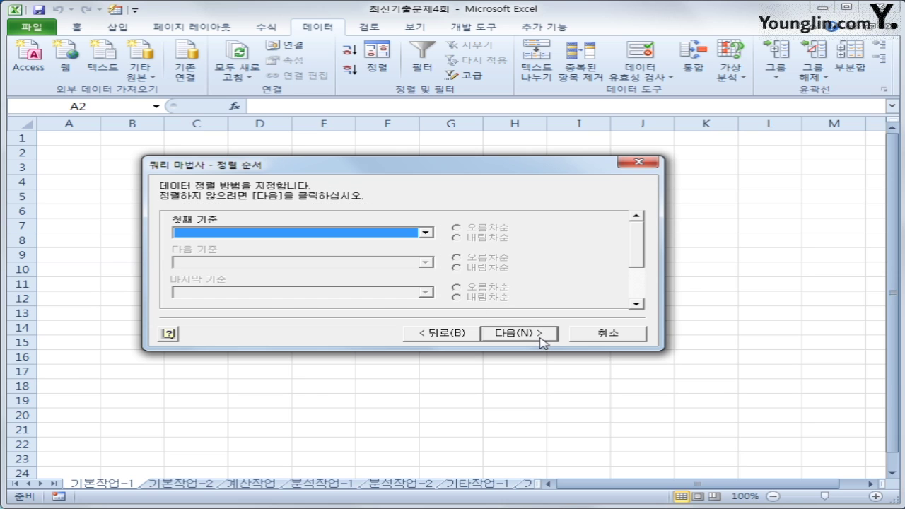
# Sort the query by 피보험자 in ascending order (오름차순), then by 병원비 in descending order (내림차순)
pyautogui.click(414, 235)
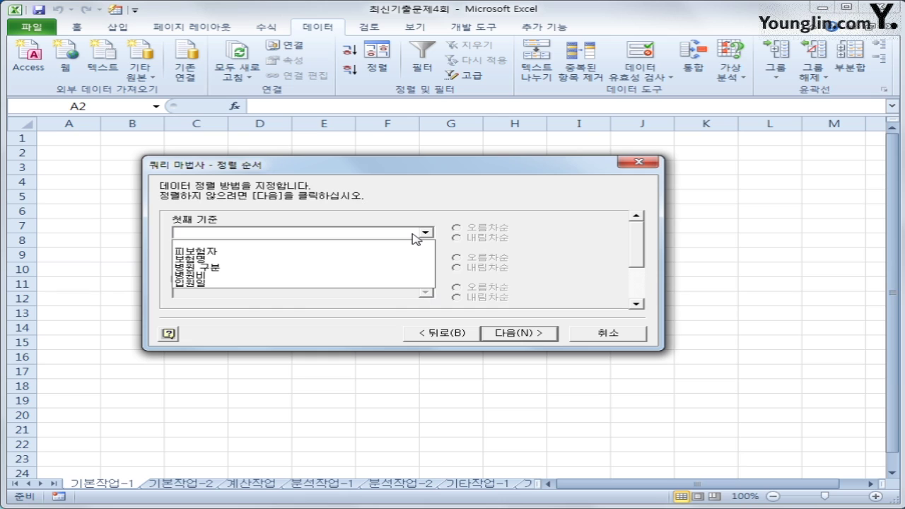
pyautogui.click(376, 253)
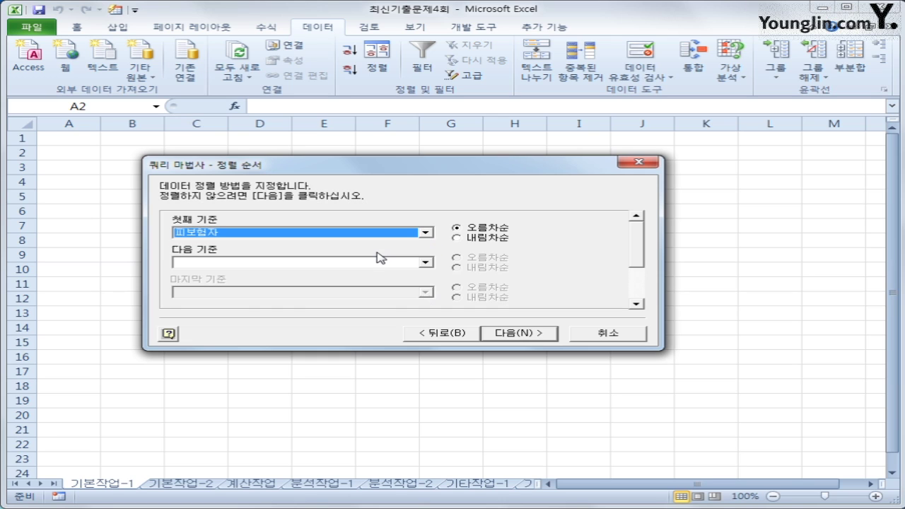
pyautogui.click(480, 235)
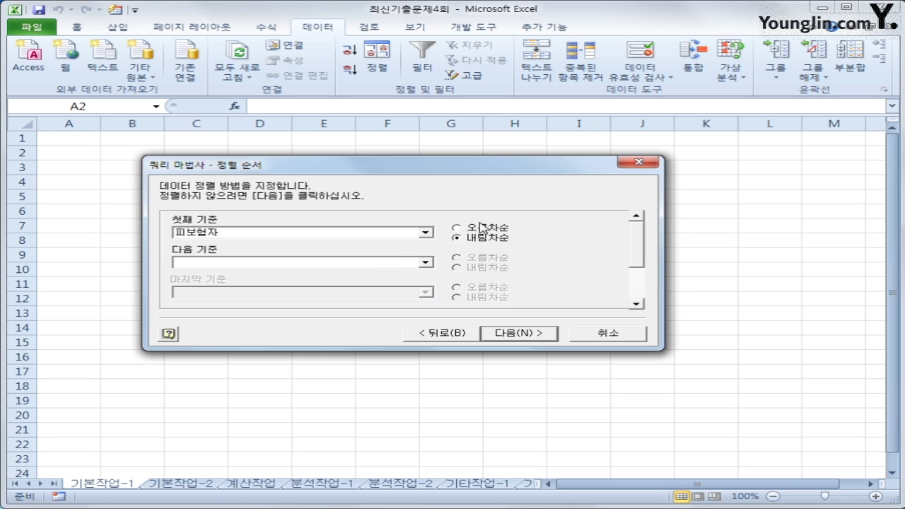
pyautogui.click(425, 262)
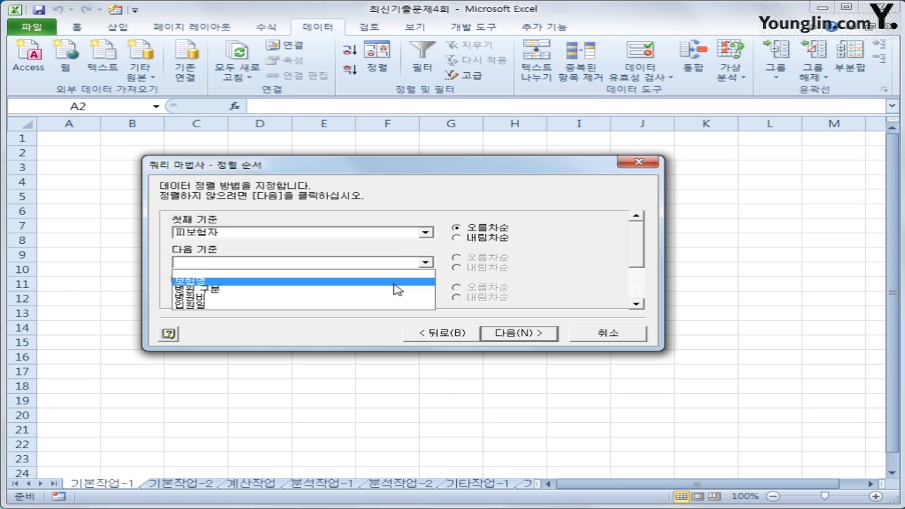
pyautogui.click(373, 298)
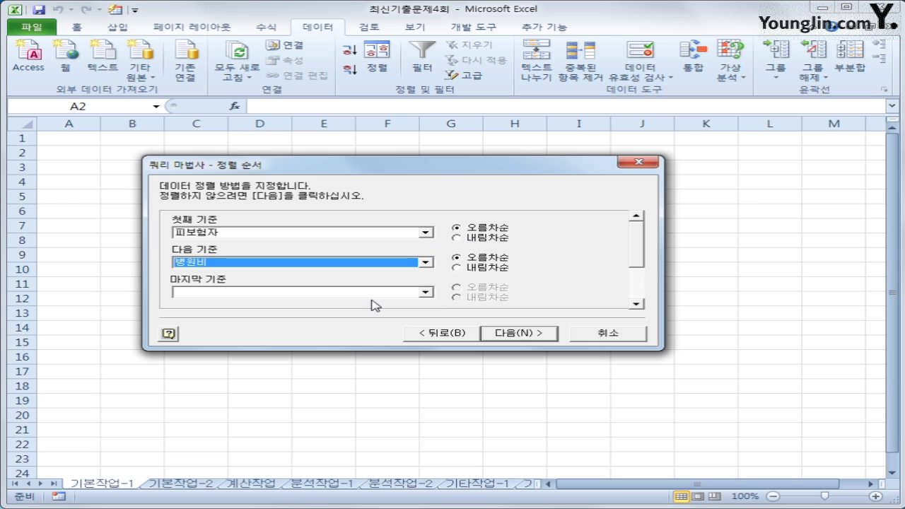
pyautogui.click(472, 274)
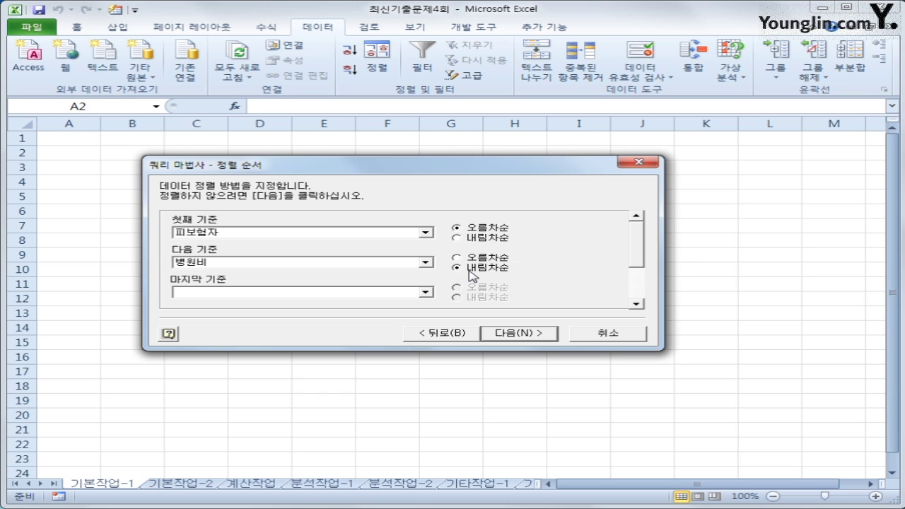
# Finish the query and return the data to Excel as a table in the existing worksheet at =$A$2
pyautogui.click(541, 336)
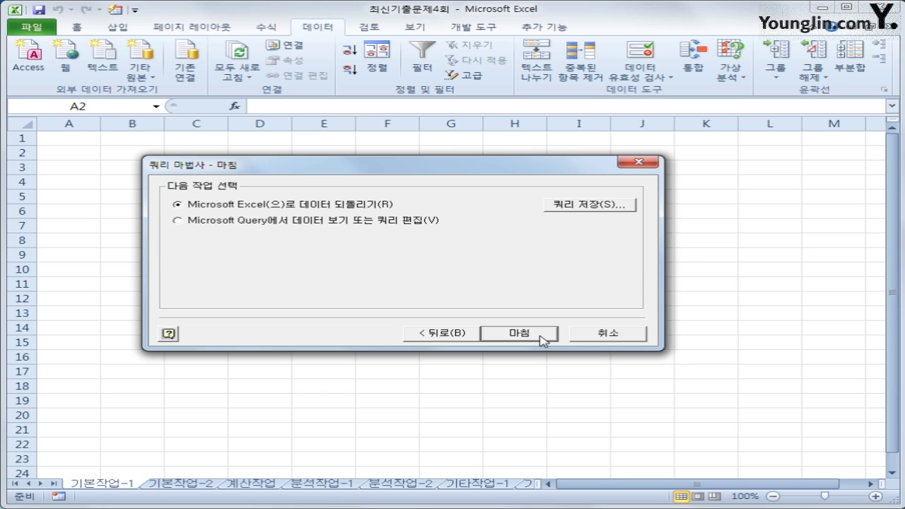
pyautogui.click(541, 338)
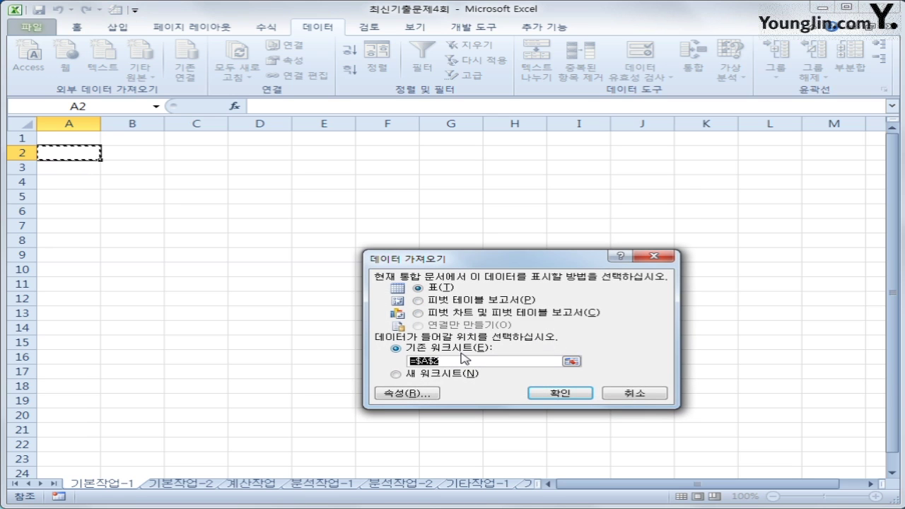
pyautogui.click(580, 394)
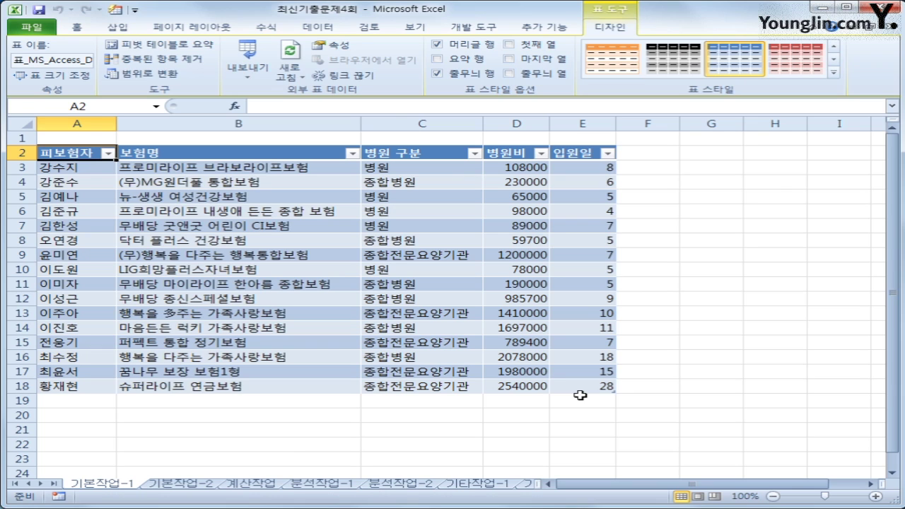
# Switch to the 기본작업-2 sheet and enter the criteria header 조건 in cell A24 below the data table
pyautogui.click(186, 484)
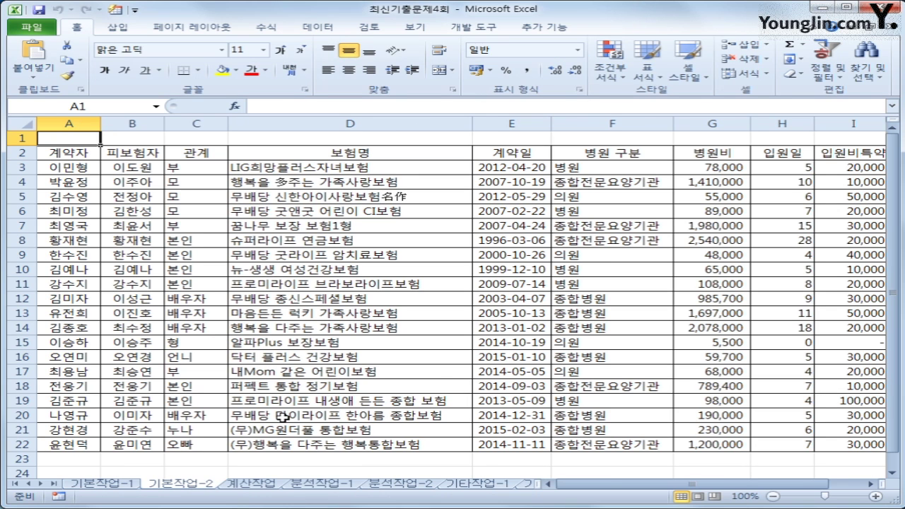
pyautogui.scroll(-1, 282, 417)
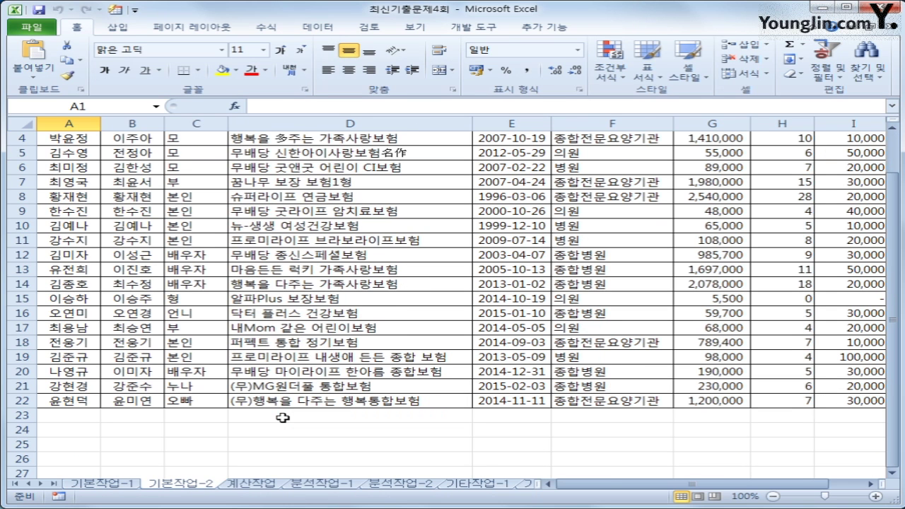
pyautogui.scroll(-1, 282, 417)
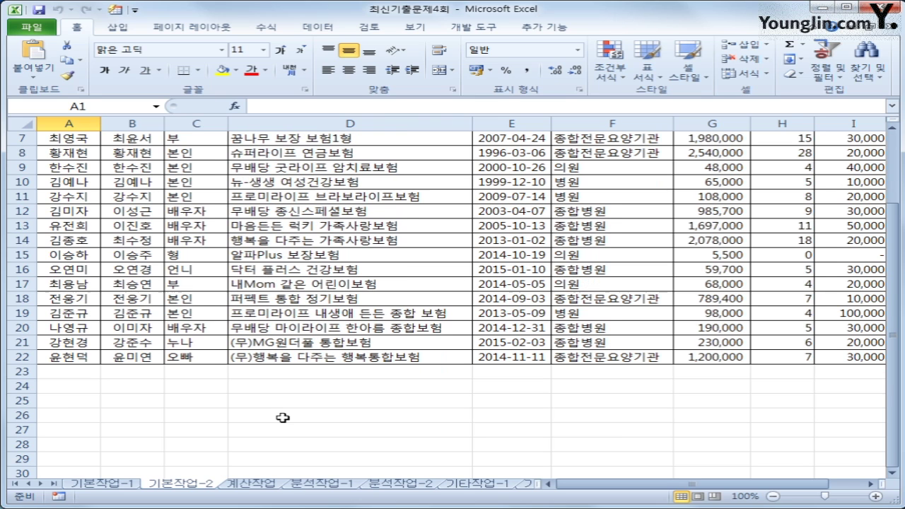
pyautogui.moveTo(68, 386); pyautogui.dragTo(70, 400)
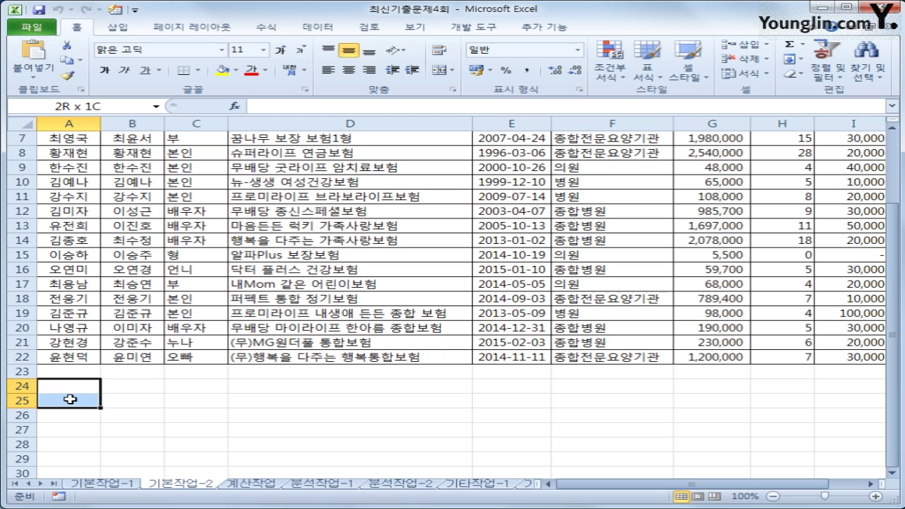
pyautogui.click(74, 388)
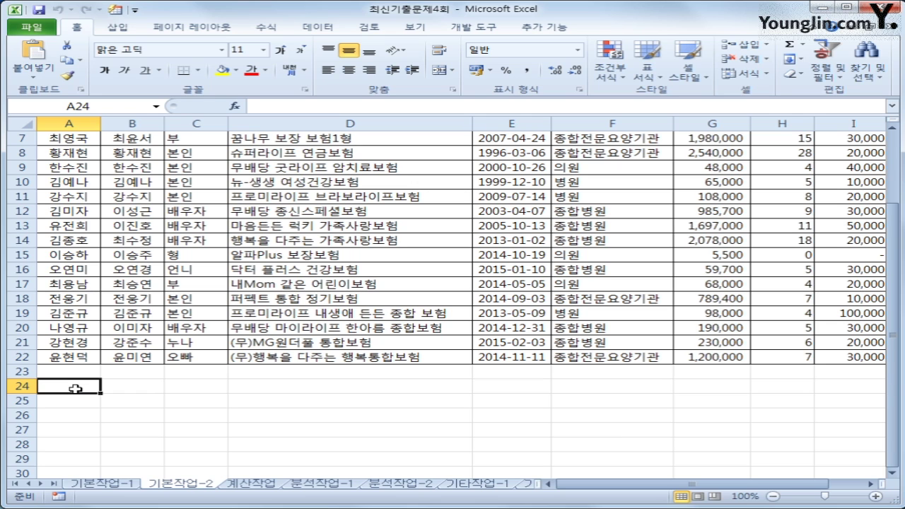
pyautogui.write('조건')
pyautogui.press('Return')
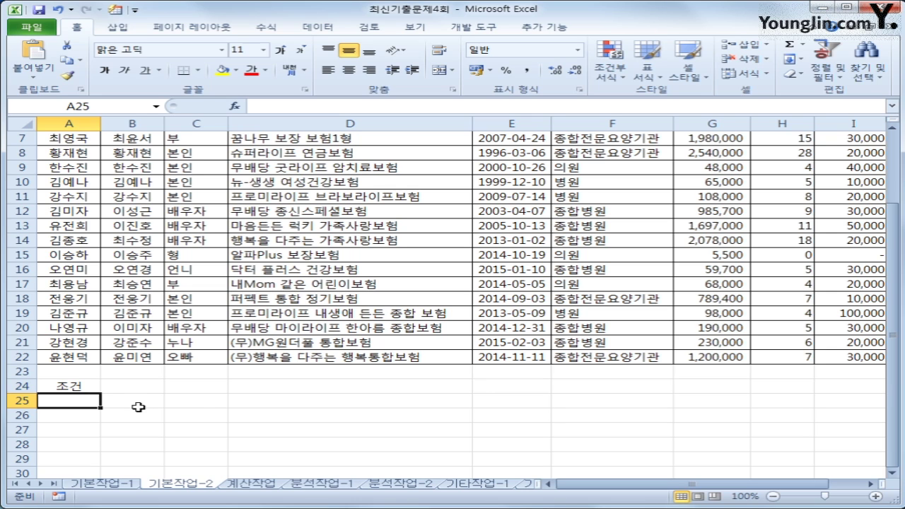
# Start an AND formula in A25 whose first condition is YEAR($E3)>=2010, referencing the first 계약일 cell
pyautogui.write('=')
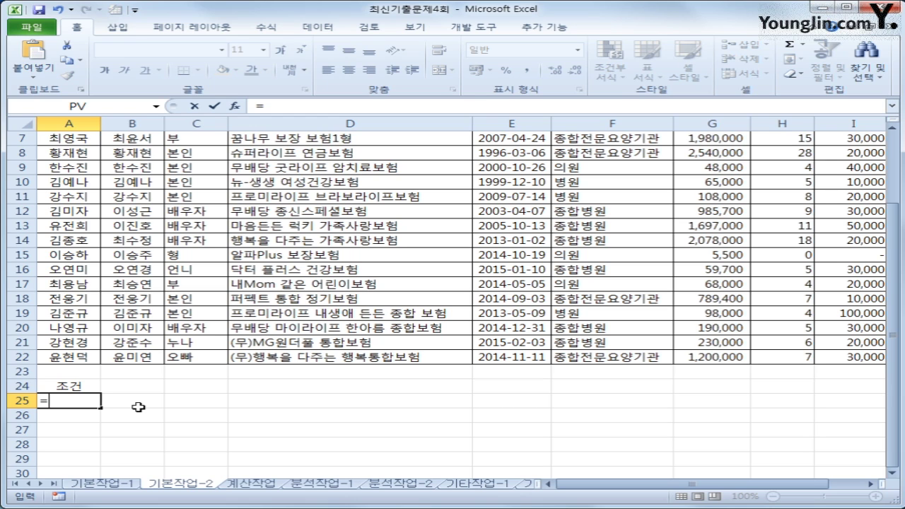
pyautogui.write('무')
pyautogui.press('BackSpace')
pyautogui.press('Hangul')
pyautogui.write('and(')
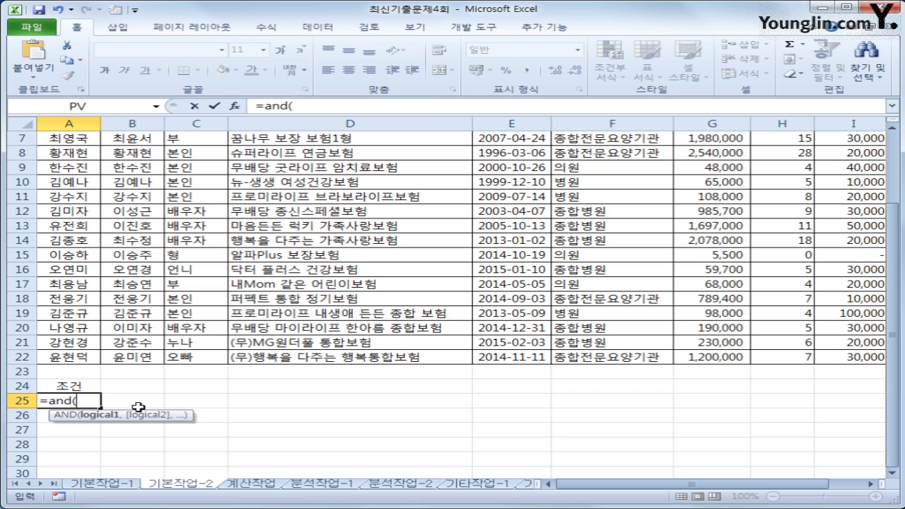
pyautogui.write('year(')
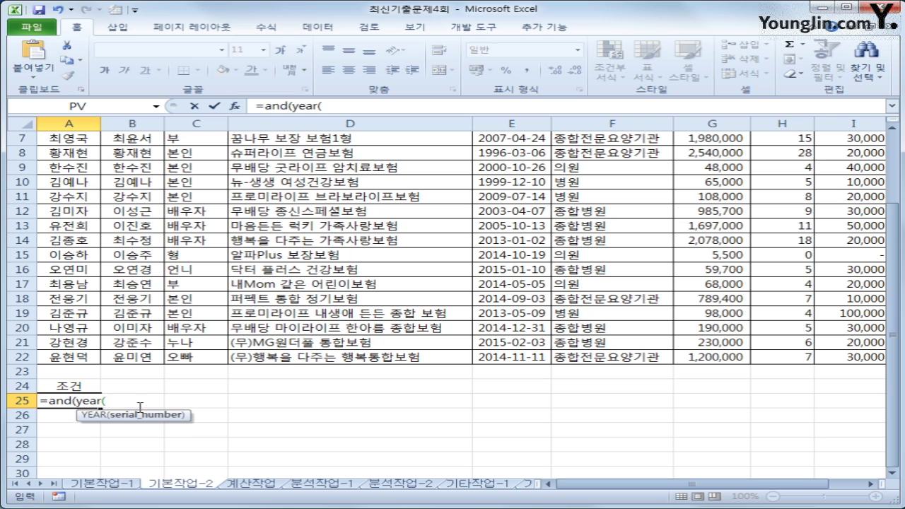
pyautogui.scroll(2, 140, 408)
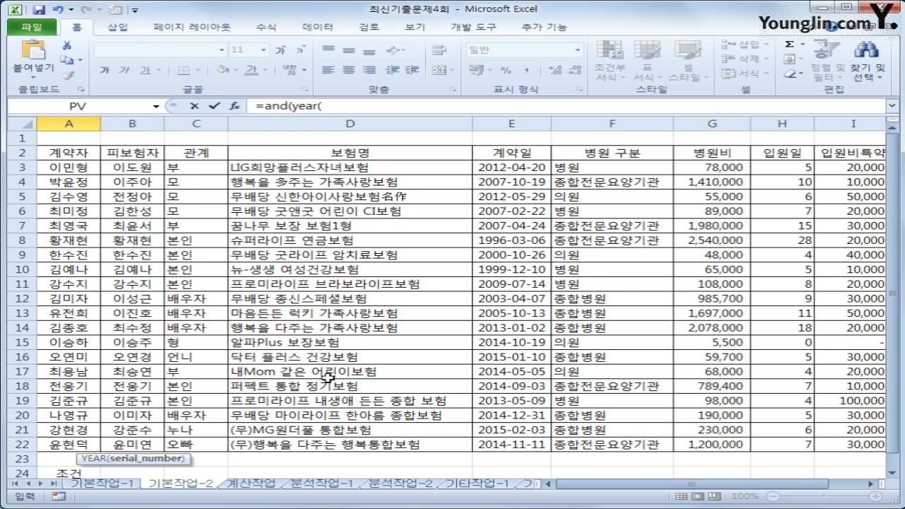
pyautogui.click(506, 168)
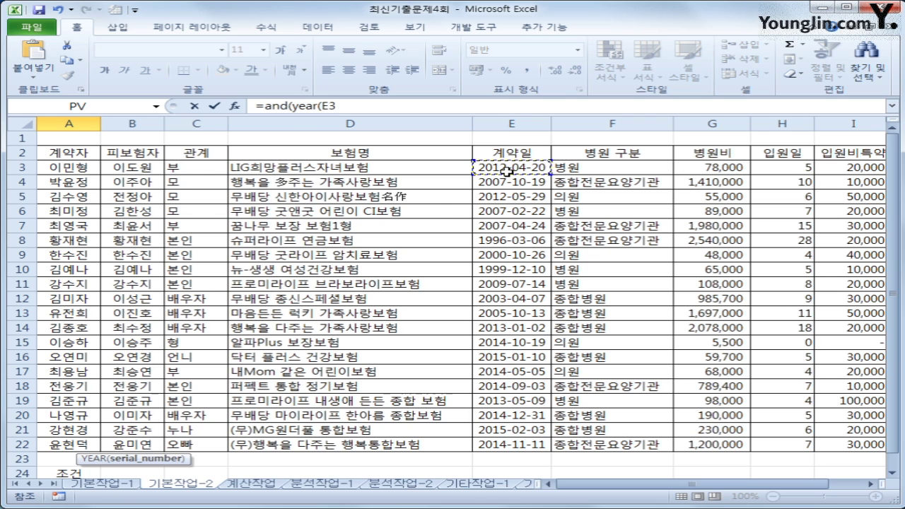
pyautogui.press('F4')
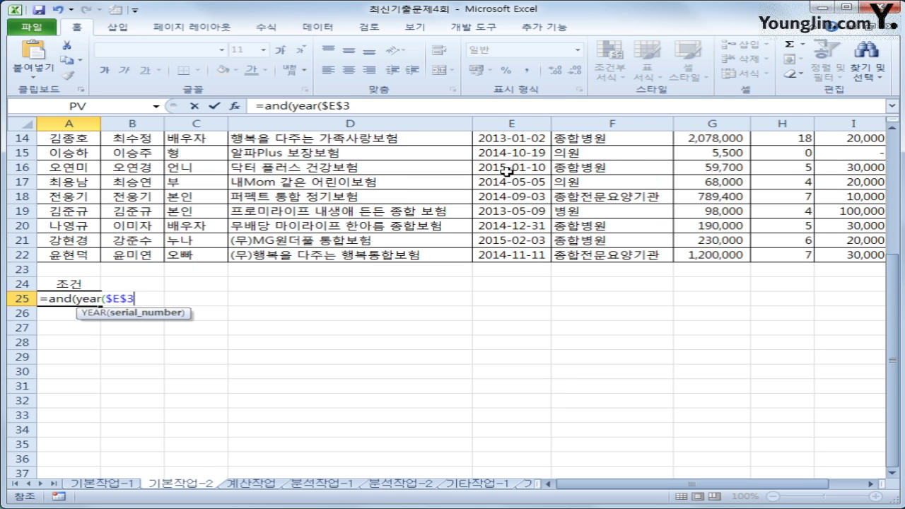
pyautogui.press('F4')
pyautogui.press('F4')
pyautogui.write(')')
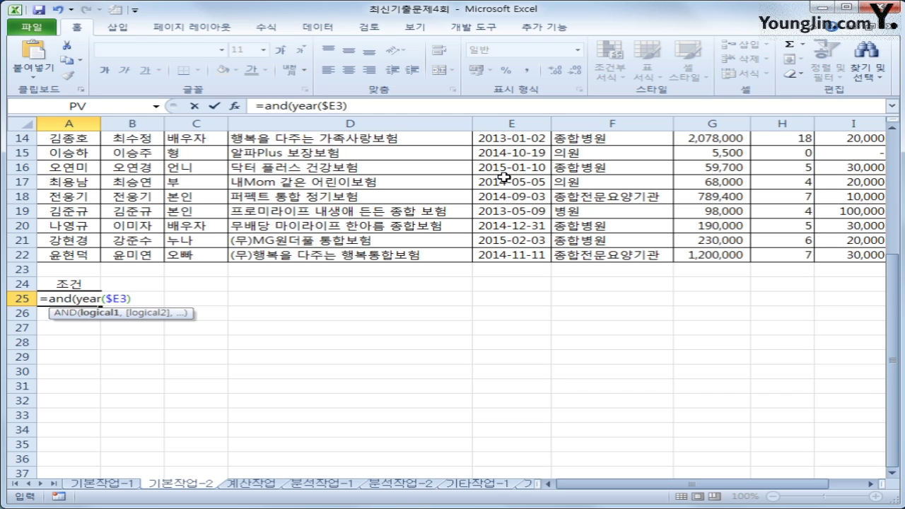
pyautogui.write('>=2010')
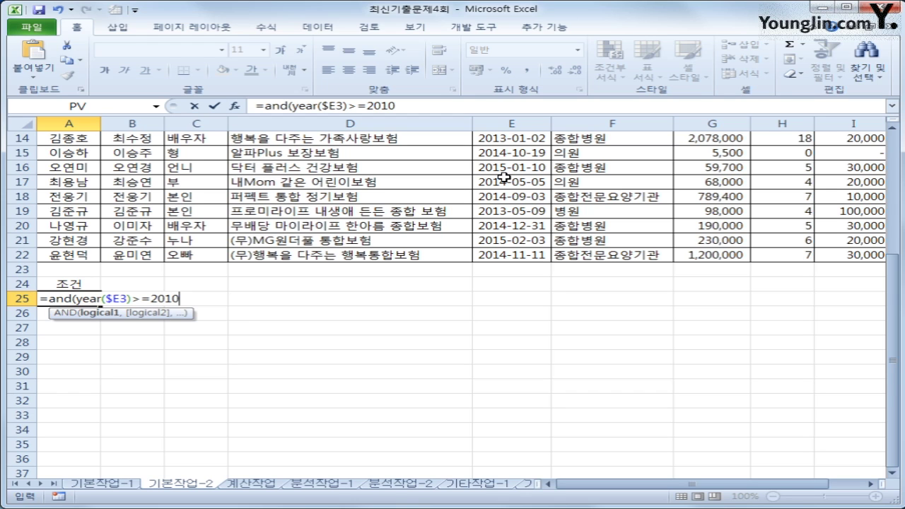
# Begin the formula's second condition with the first 병원비 cell as the column-absolute reference $G3
pyautogui.write(',')
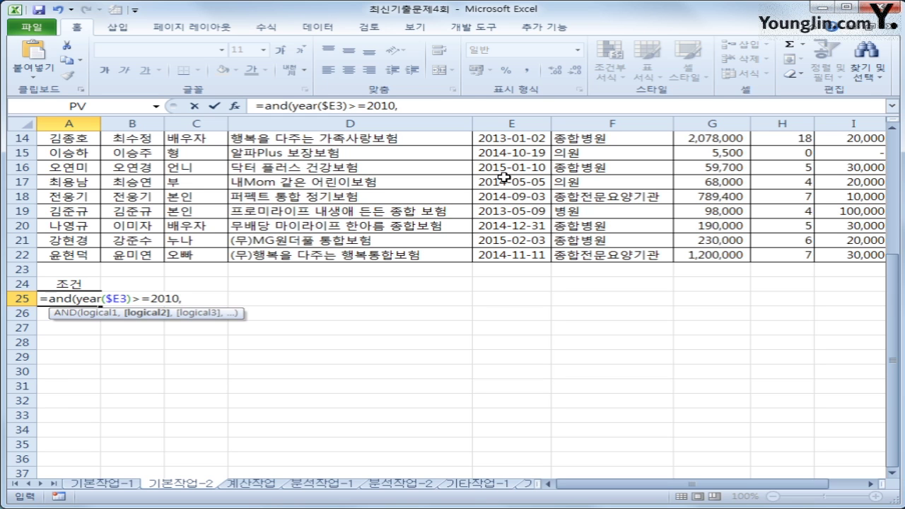
pyautogui.scroll(4, 503, 176)
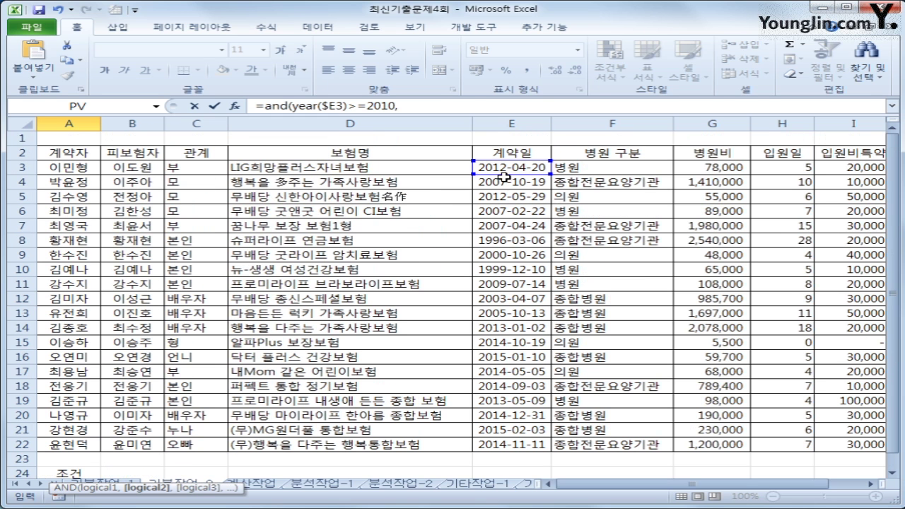
pyautogui.click(718, 167)
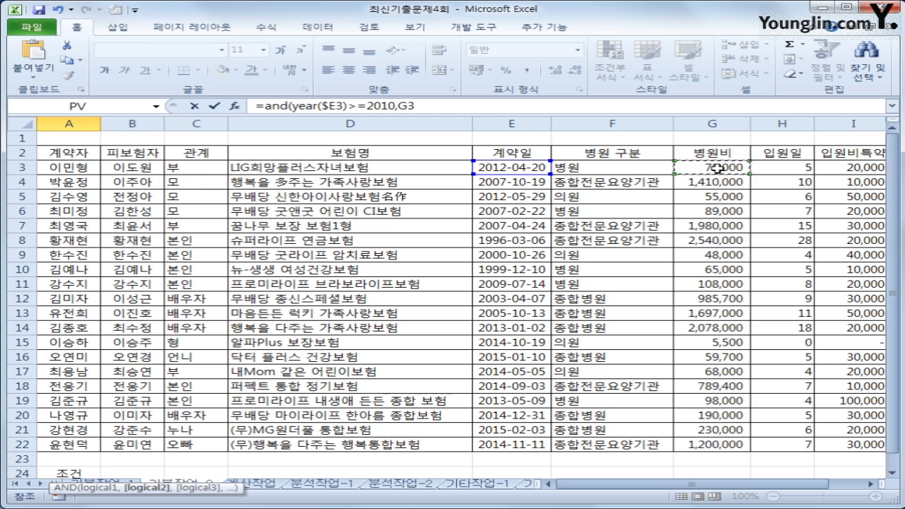
pyautogui.press('F4')
pyautogui.press('F4')
pyautogui.press('F4')
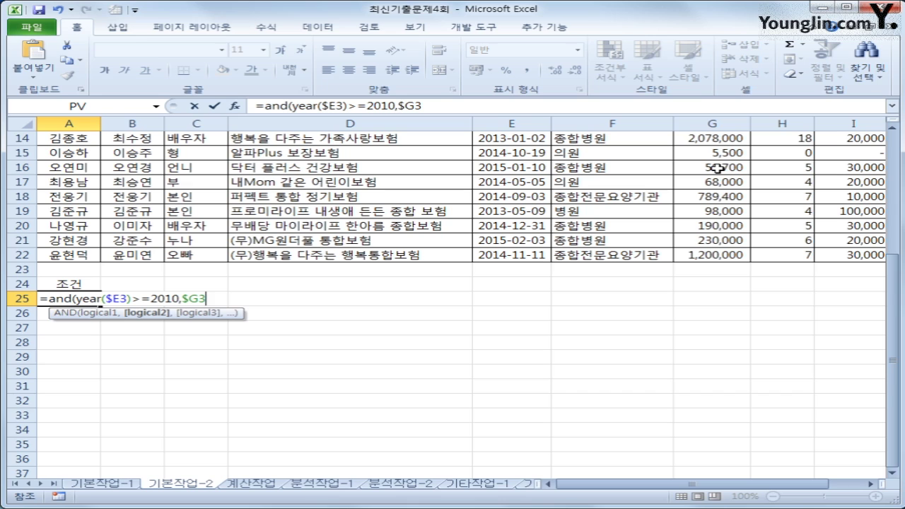
# Complete the second condition as greater than LARGE($G$3:$G$22,10), and close and enter the AND formula in A25
pyautogui.write('>la')
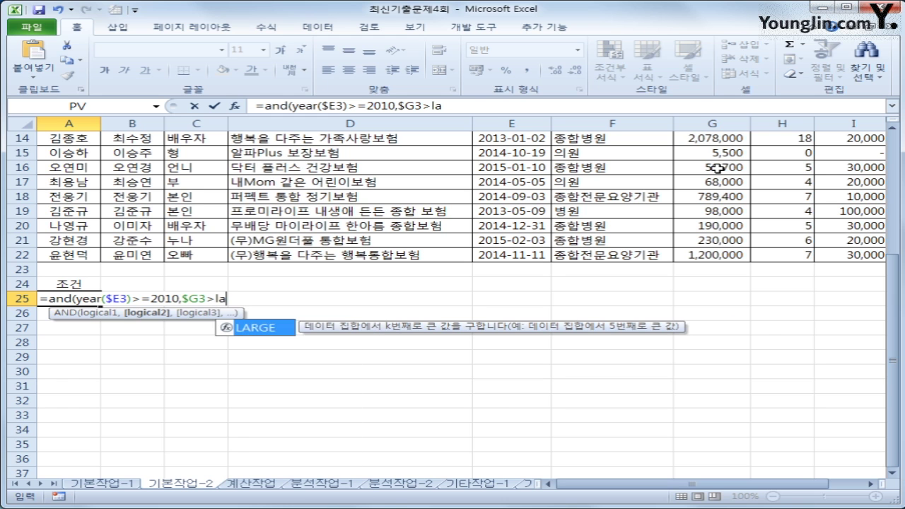
pyautogui.press('Tab')
pyautogui.scroll(3, 789, 157)
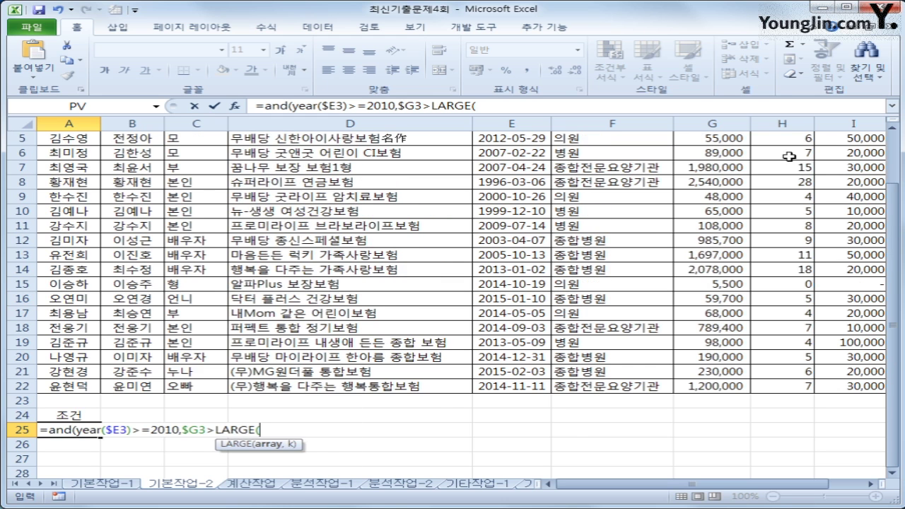
pyautogui.scroll(2, 789, 157)
pyautogui.moveTo(697, 338); pyautogui.dragTo(690, 441)
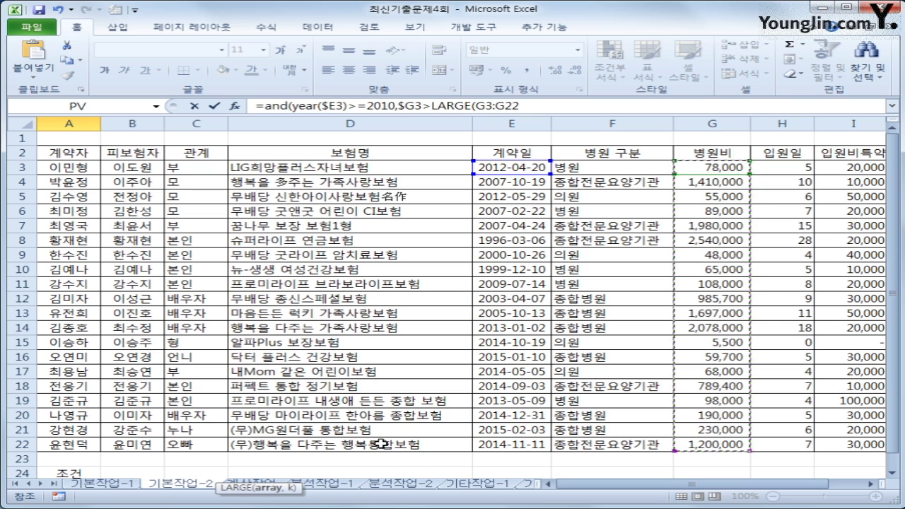
pyautogui.press('F4')
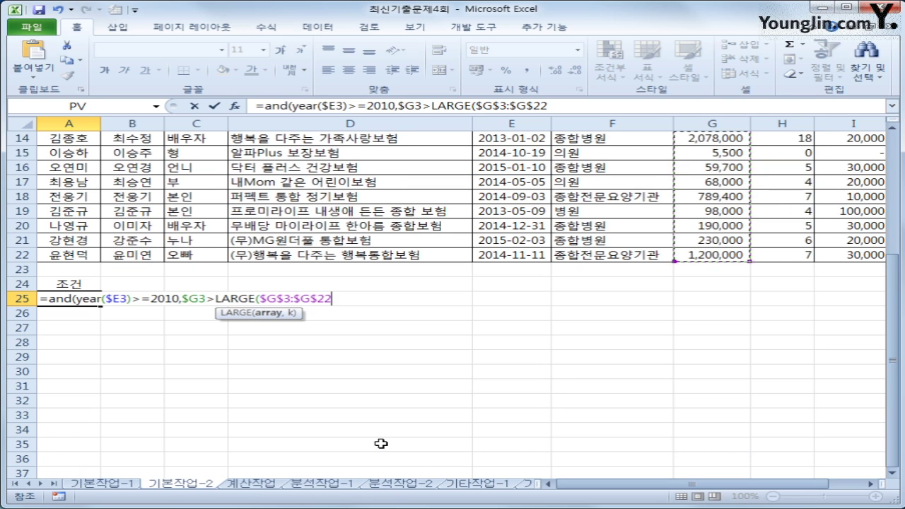
pyautogui.write(',1)')
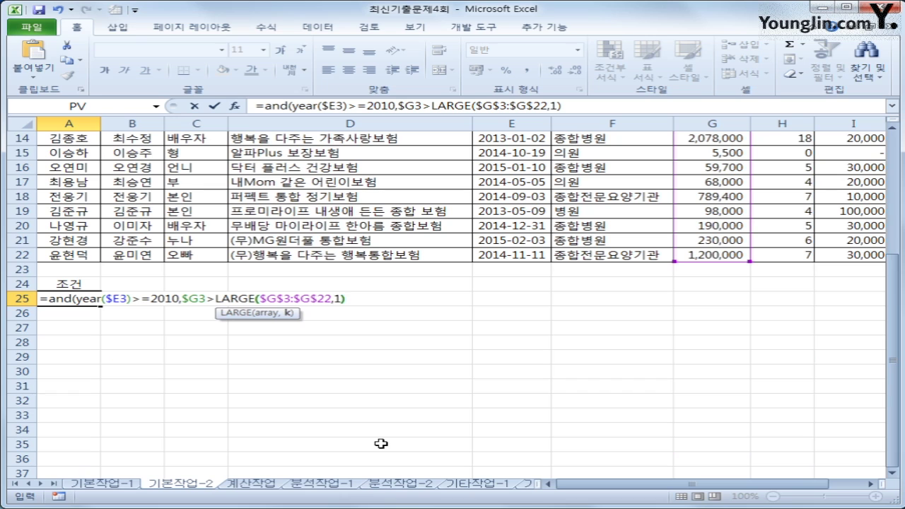
pyautogui.press('Left')
pyautogui.write('0')
pyautogui.press('Right')
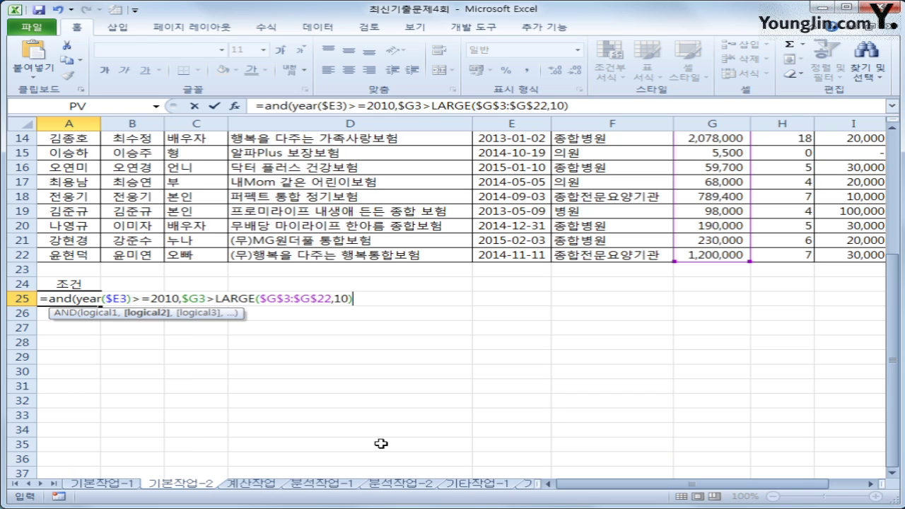
pyautogui.write(')')
pyautogui.press('Return')
pyautogui.press('Up')
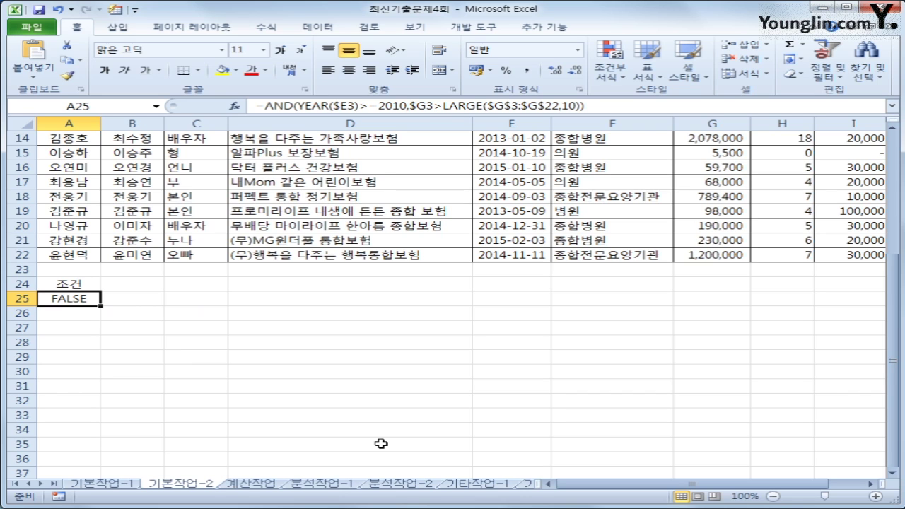
# Open the advanced filter (고급 필터) for the table $A$2:$I$22 and set its criteria range to $A$24:$A$25
pyautogui.scroll(5, 381, 443)
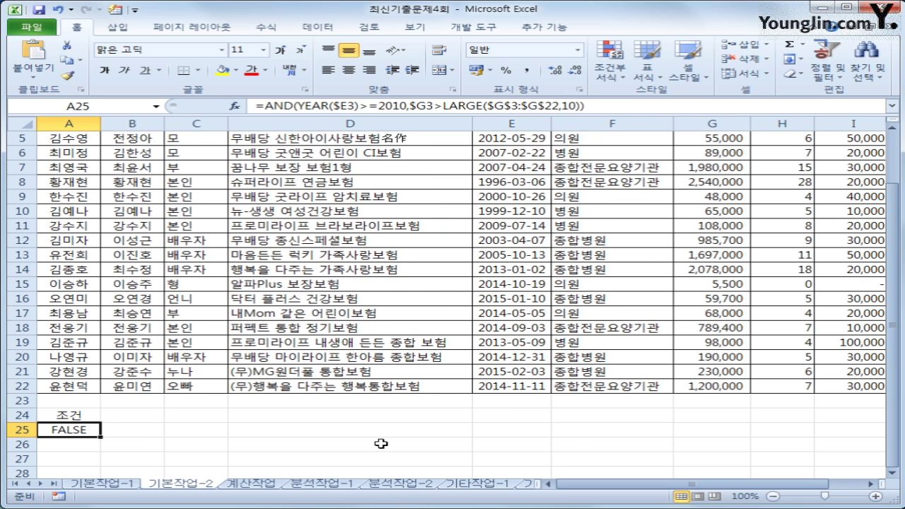
pyautogui.click(216, 225)
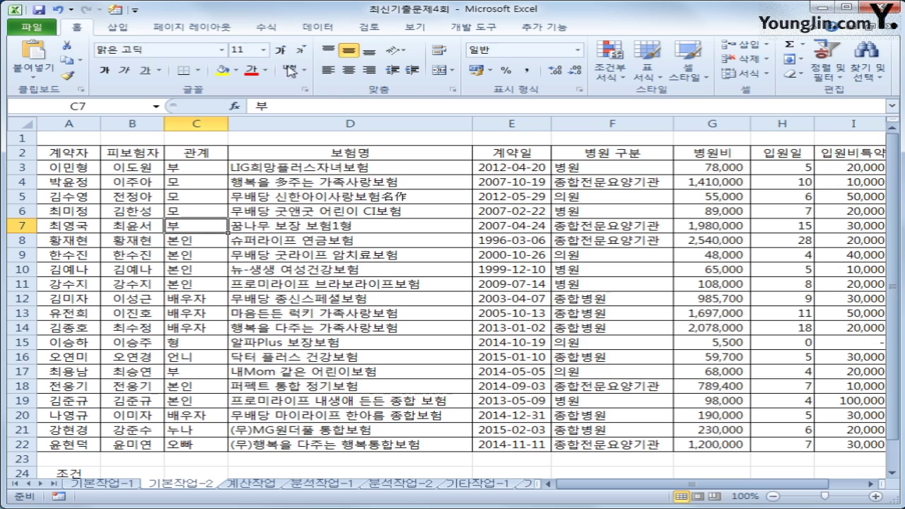
pyautogui.click(318, 27)
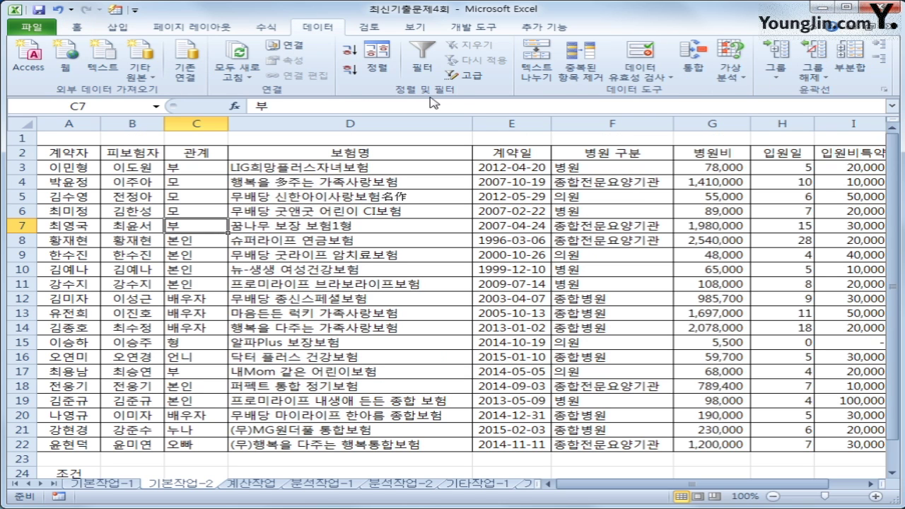
pyautogui.click(465, 79)
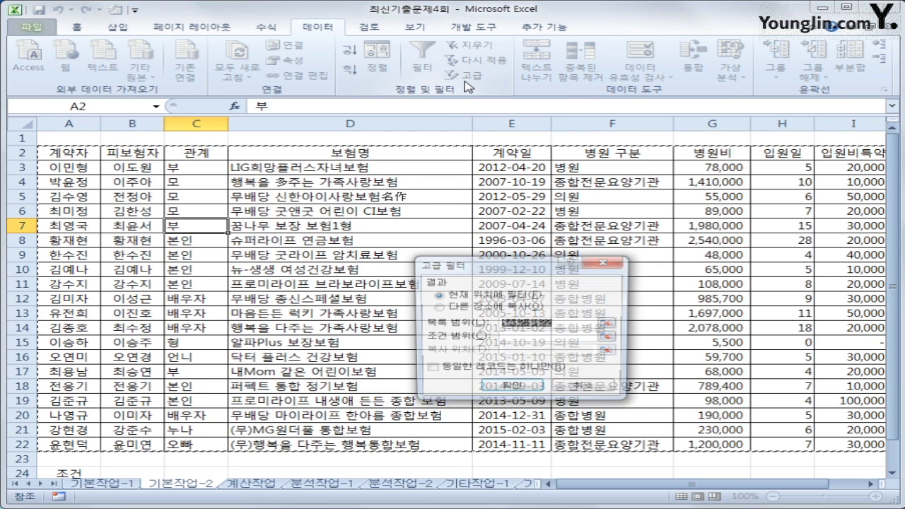
pyautogui.click(535, 339)
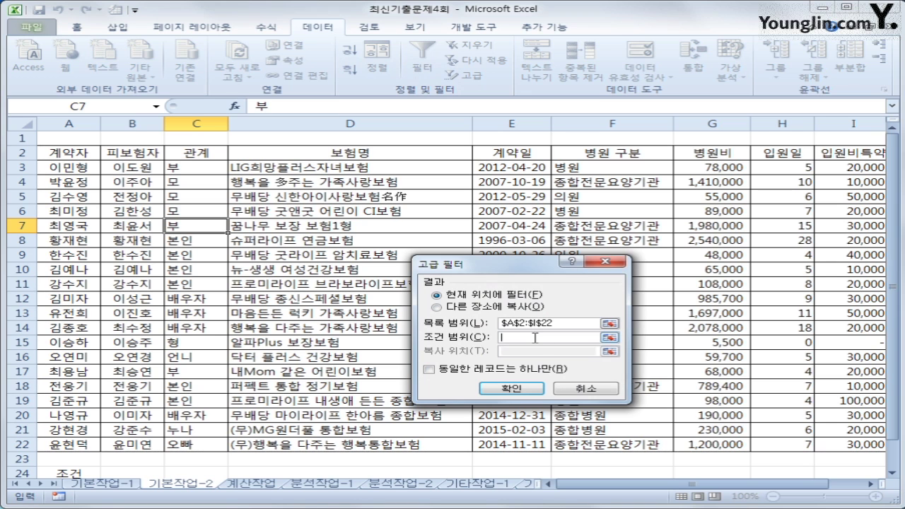
pyautogui.scroll(-2, 507, 359)
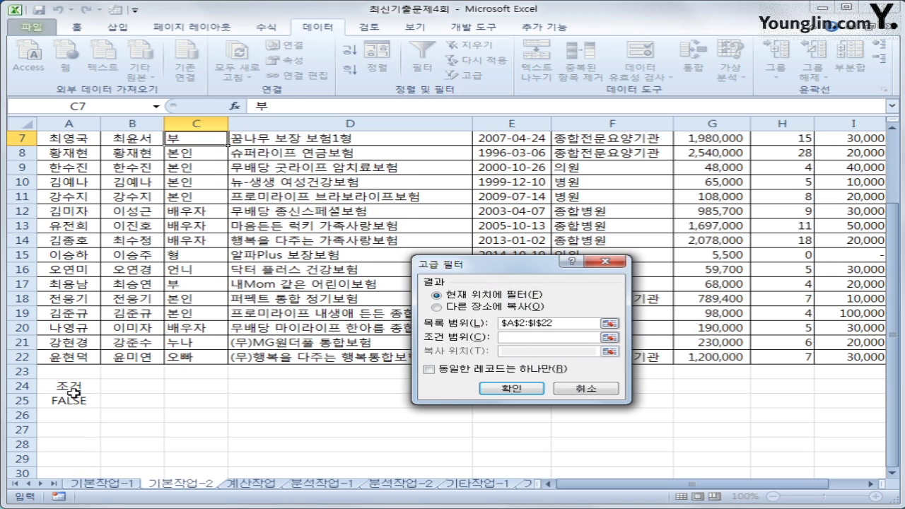
pyautogui.moveTo(74, 387); pyautogui.dragTo(70, 402)
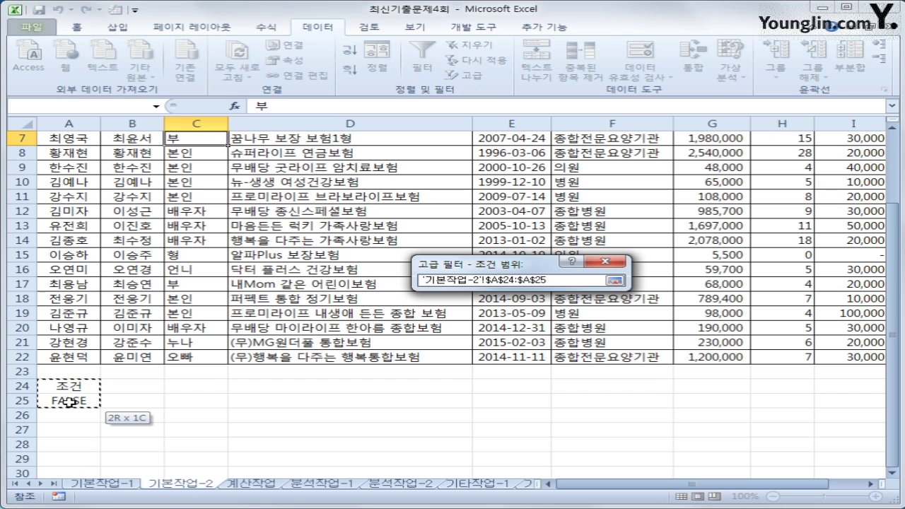
pyautogui.moveTo(70, 401); pyautogui.dragTo(71, 402)
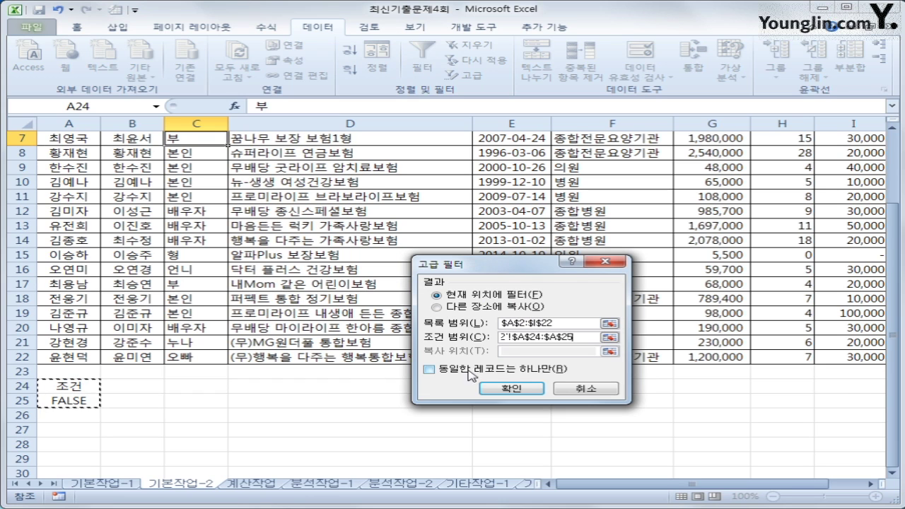
# Set the advanced filter to copy its results to another location starting at A27, run it, and review the extracted rows
pyautogui.click(478, 311)
pyautogui.click(516, 352)
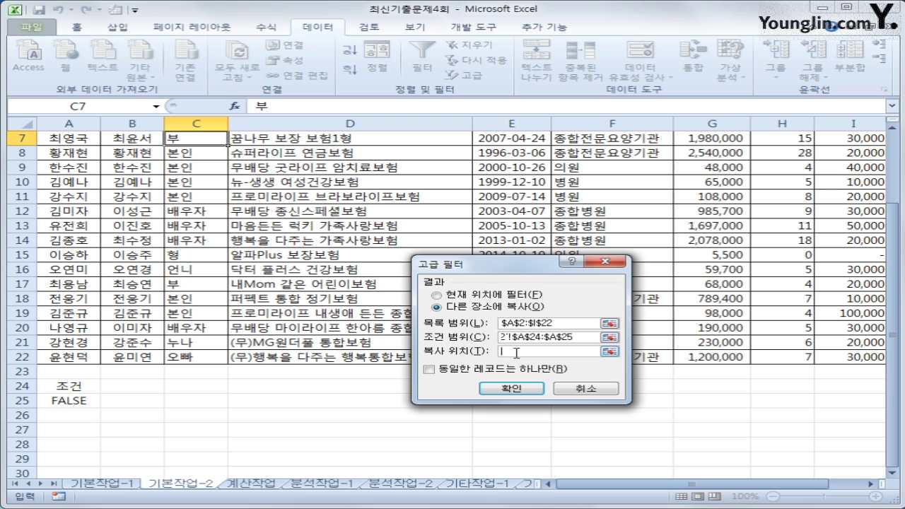
pyautogui.click(70, 433)
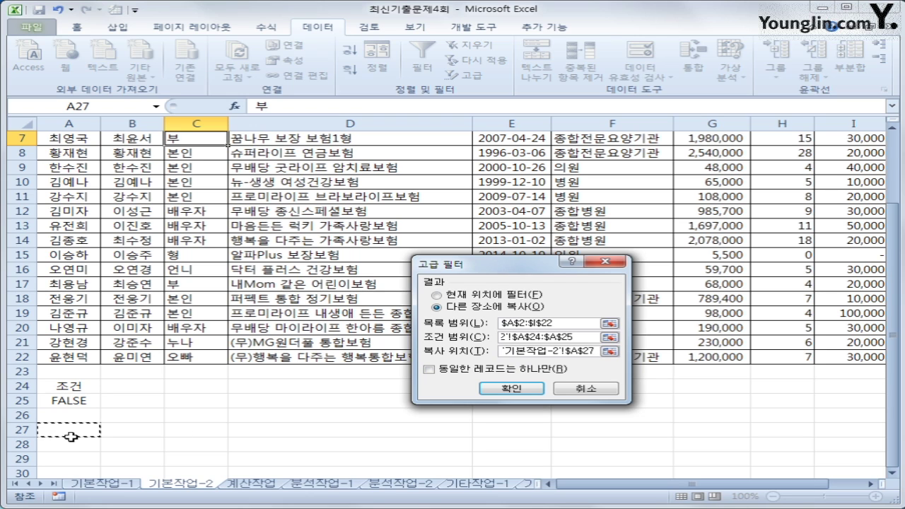
pyautogui.click(532, 390)
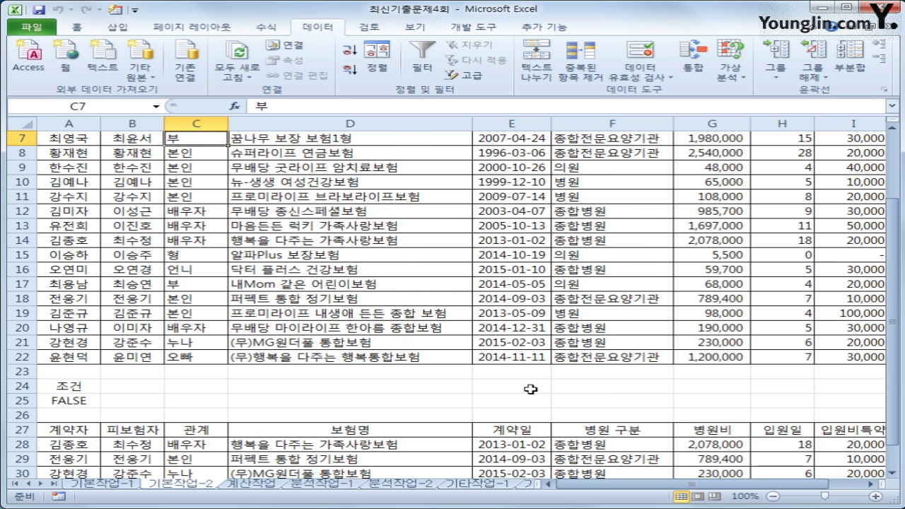
pyautogui.scroll(-5, 531, 390)
pyautogui.scroll(2, 531, 390)
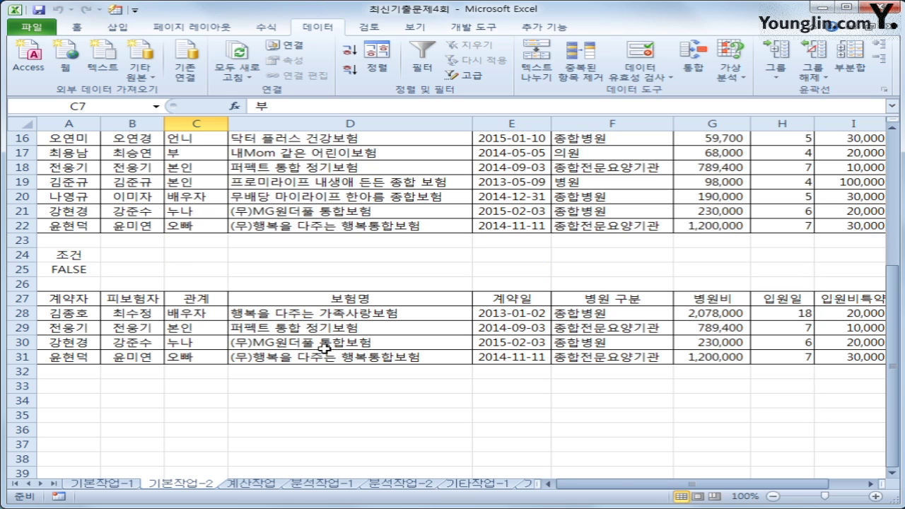
pyautogui.scroll(5, 323, 347)
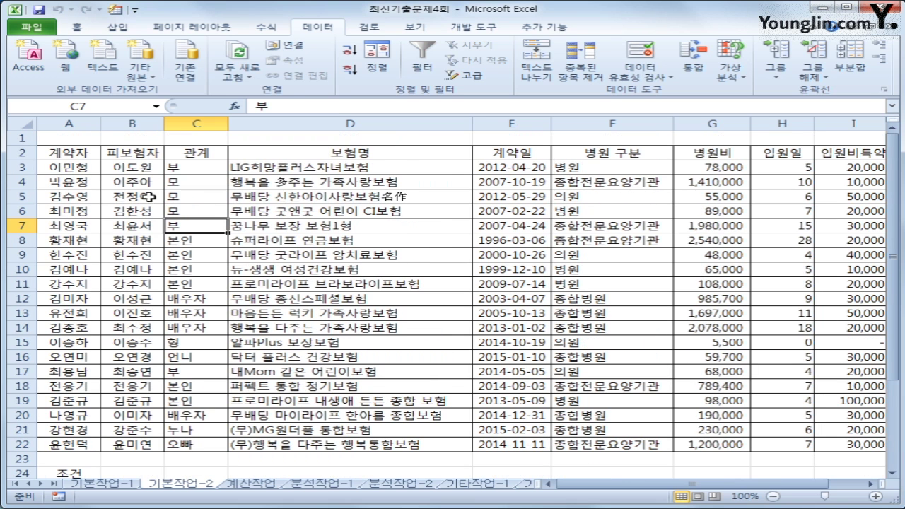
# Select the table data A3:I22 and start a new conditional formatting rule that uses a formula to determine the cells
pyautogui.click(74, 167)
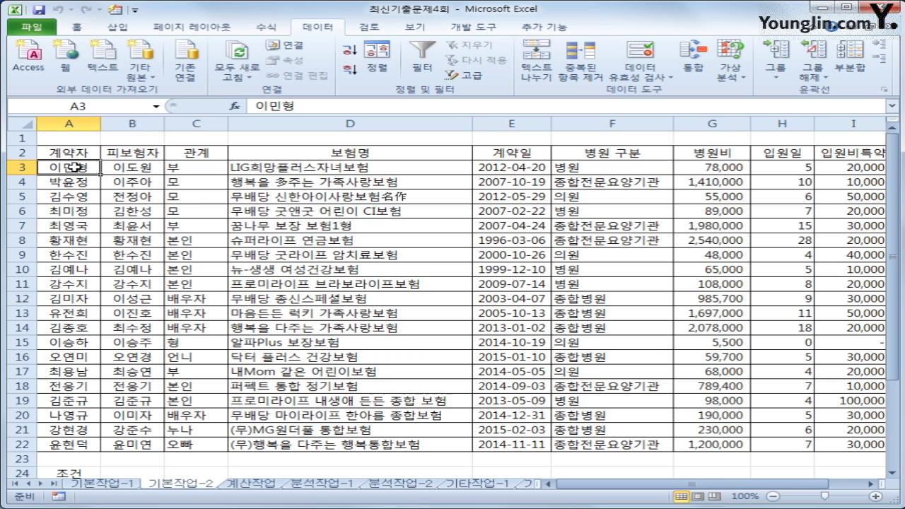
pyautogui.moveTo(94, 167); pyautogui.dragTo(867, 441)
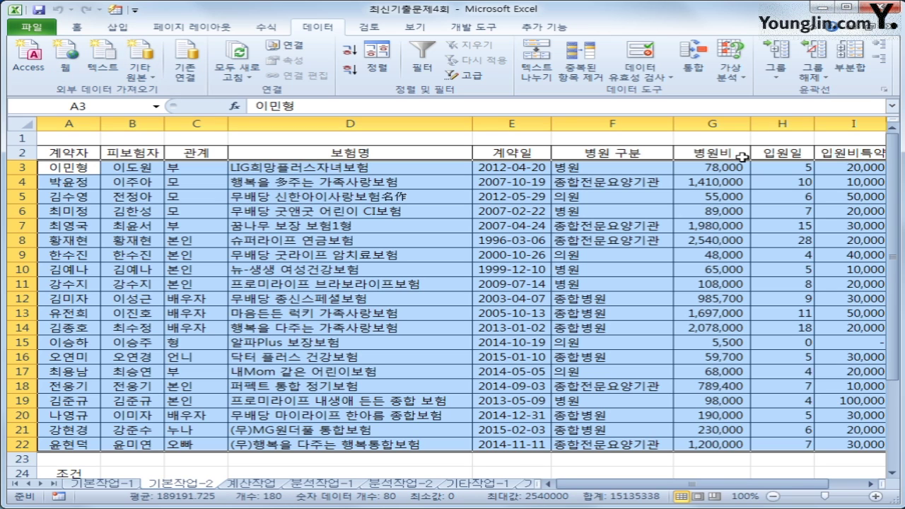
pyautogui.click(76, 27)
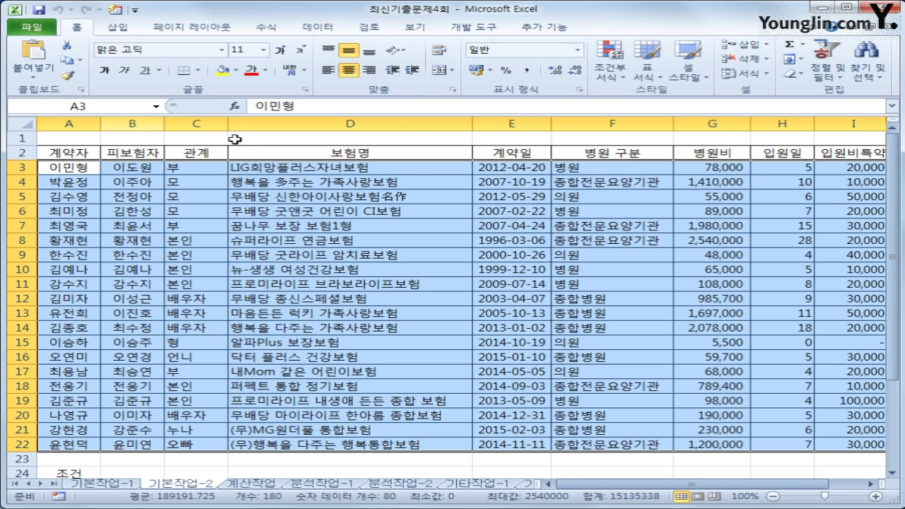
pyautogui.click(610, 67)
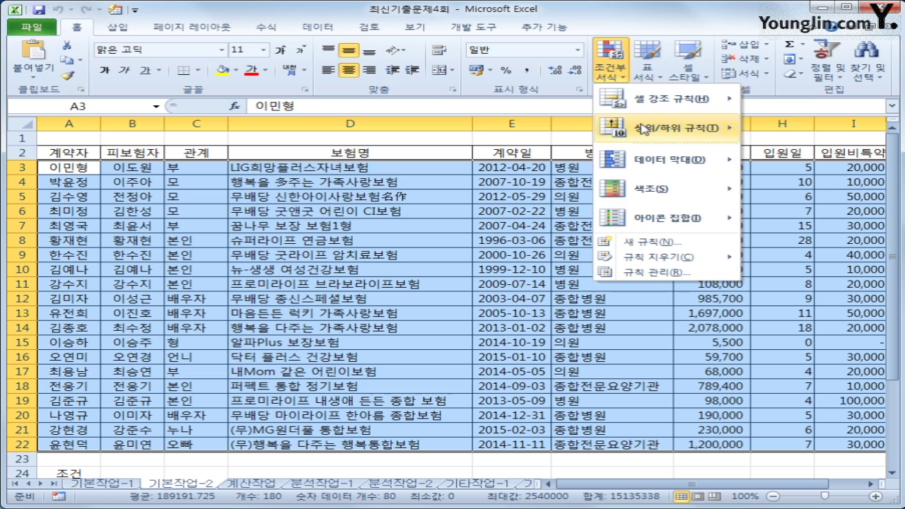
pyautogui.click(658, 242)
pyautogui.moveTo(372, 215); pyautogui.dragTo(374, 149)
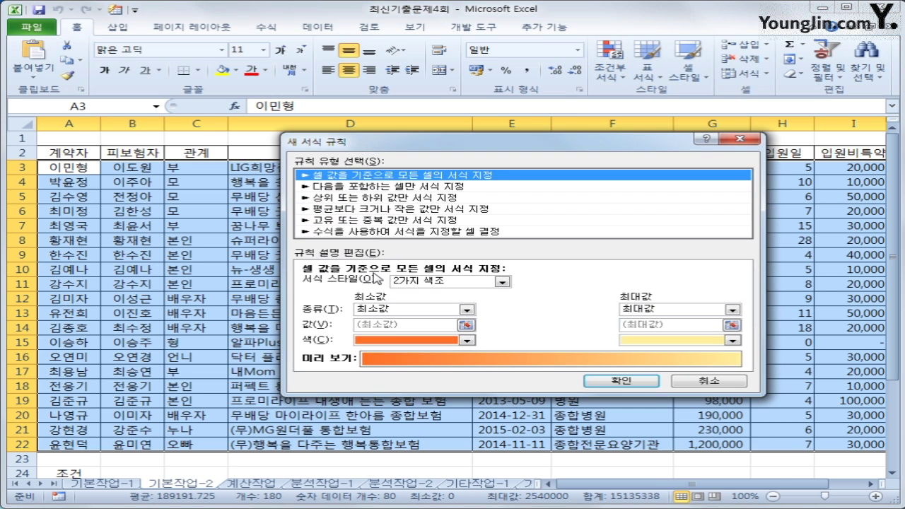
pyautogui.click(374, 231)
pyautogui.click(384, 287)
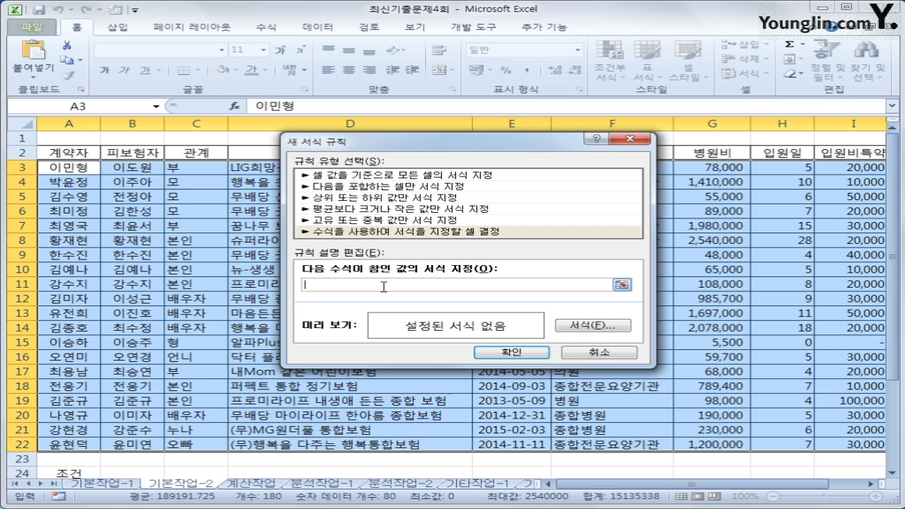
# Start the rule's AND formula with the condition $C3<>"본인", referencing the first 관계 cell with only its column absolute
pyautogui.write('=and(')
pyautogui.click(200, 173)
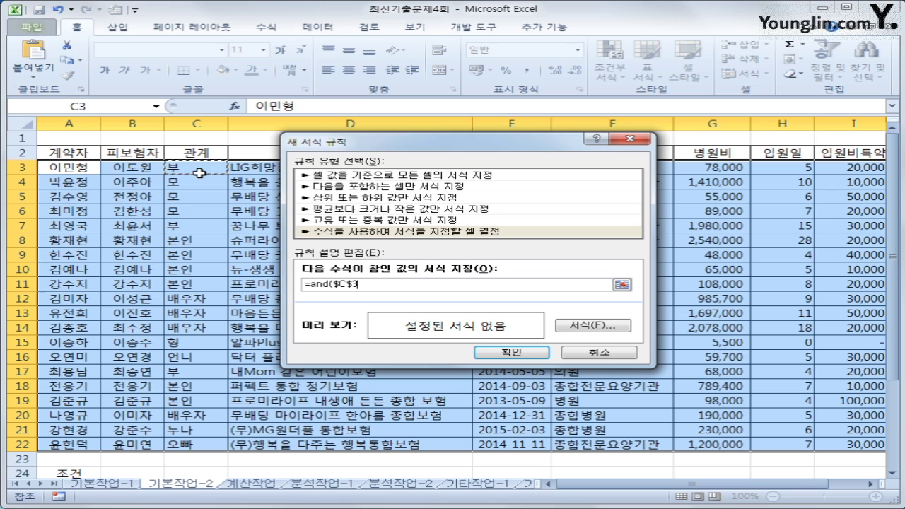
pyautogui.press('F4')
pyautogui.press('F4')
pyautogui.write('<>"본인",')
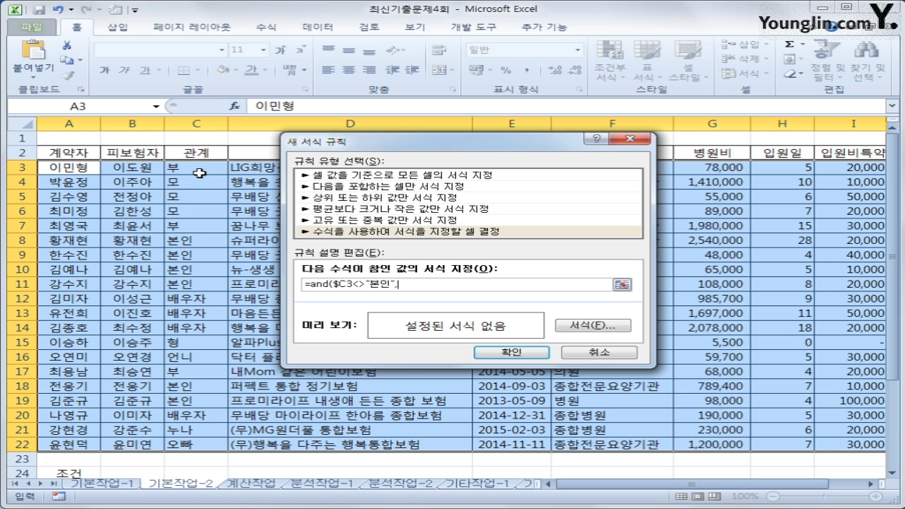
# Add the second condition $G3>AVERAGE($G$3:$G$22) on the 병원비 column and close the rule's AND formula
pyautogui.click(722, 166)
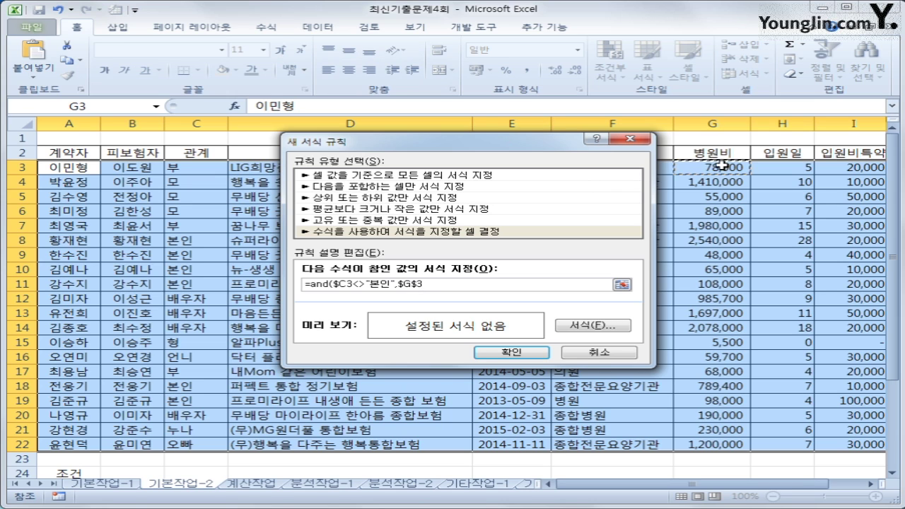
pyautogui.press('F4')
pyautogui.press('F4')
pyautogui.write('>')
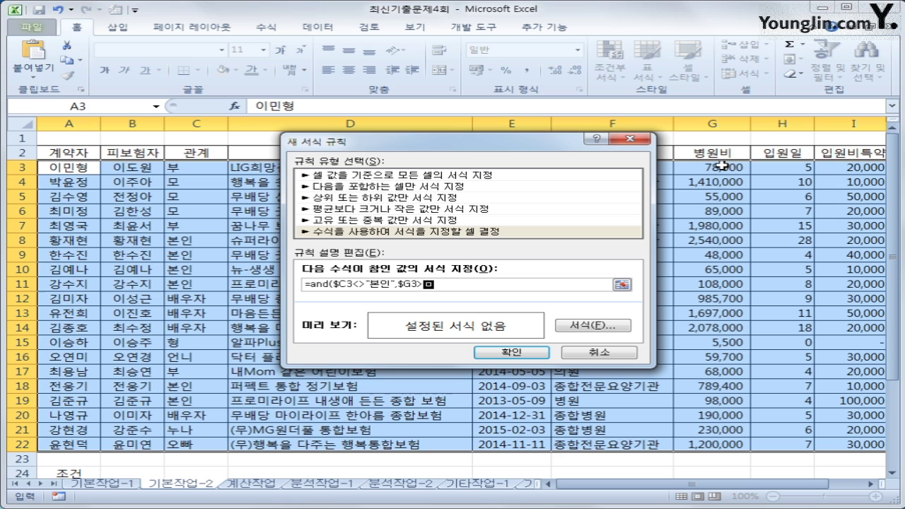
pyautogui.write('average(')
pyautogui.moveTo(721, 165); pyautogui.dragTo(707, 447)
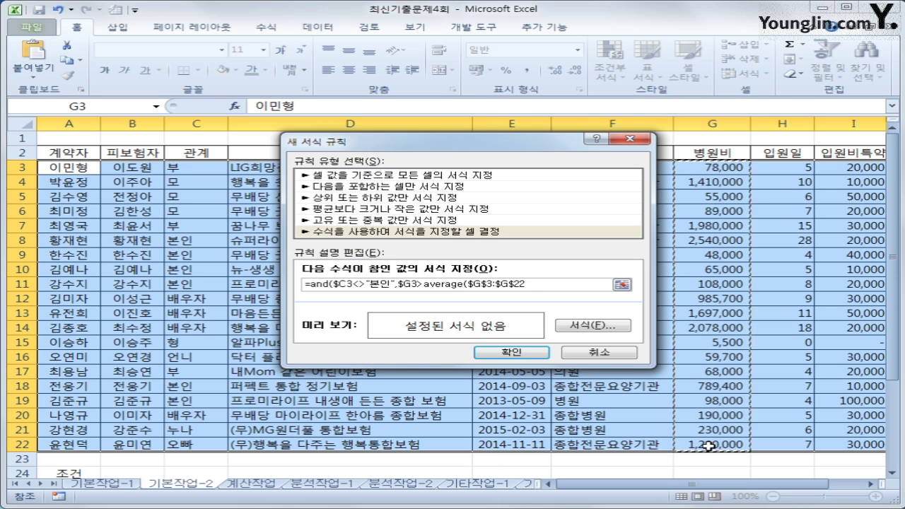
pyautogui.write(')')
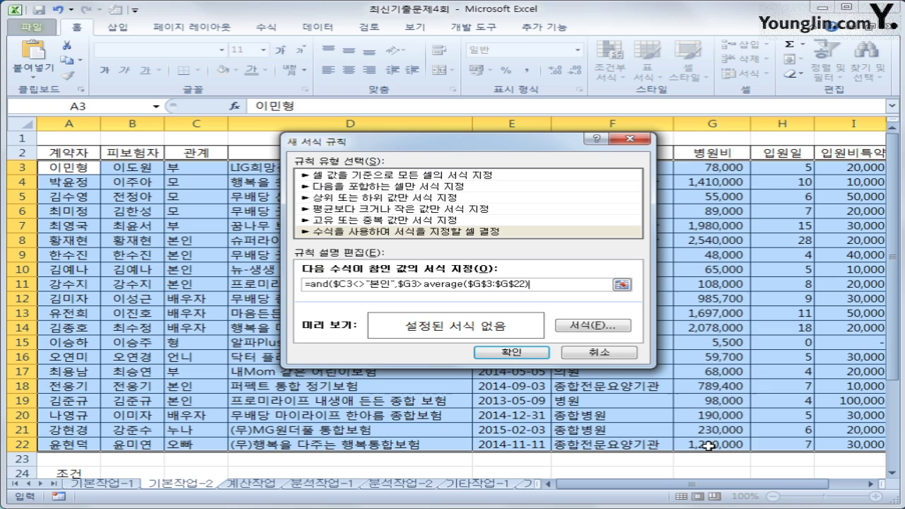
pyautogui.write(')')
# Set the rule's font format to bold italic (굵은 기울임꼴) in standard blue and apply the conditional formatting rule
pyautogui.click(599, 328)
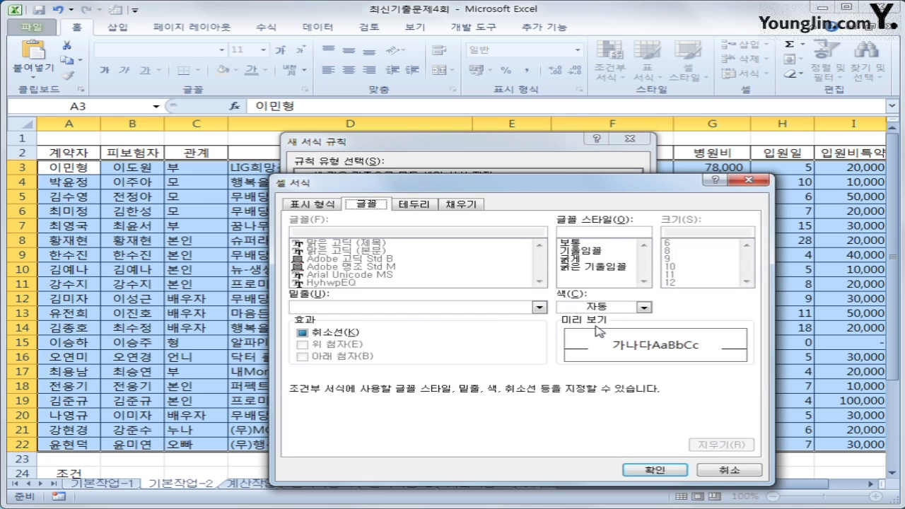
pyautogui.click(609, 267)
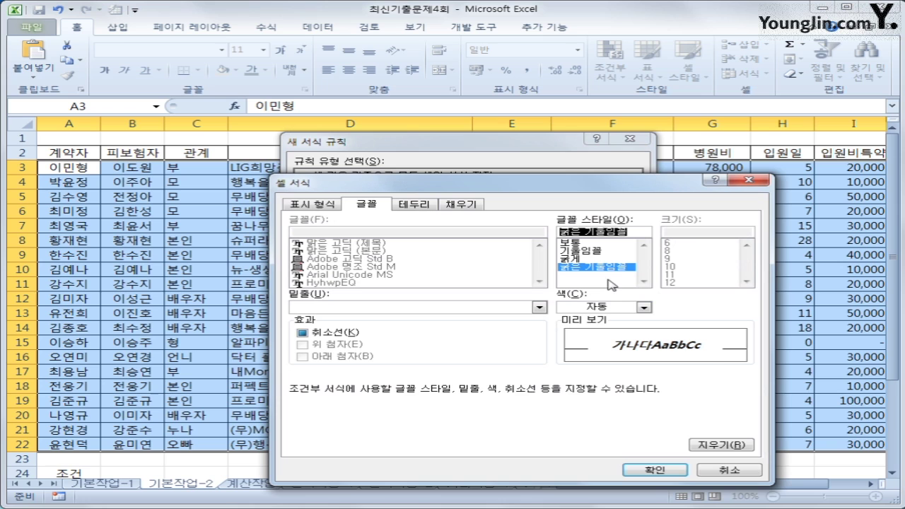
pyautogui.click(643, 306)
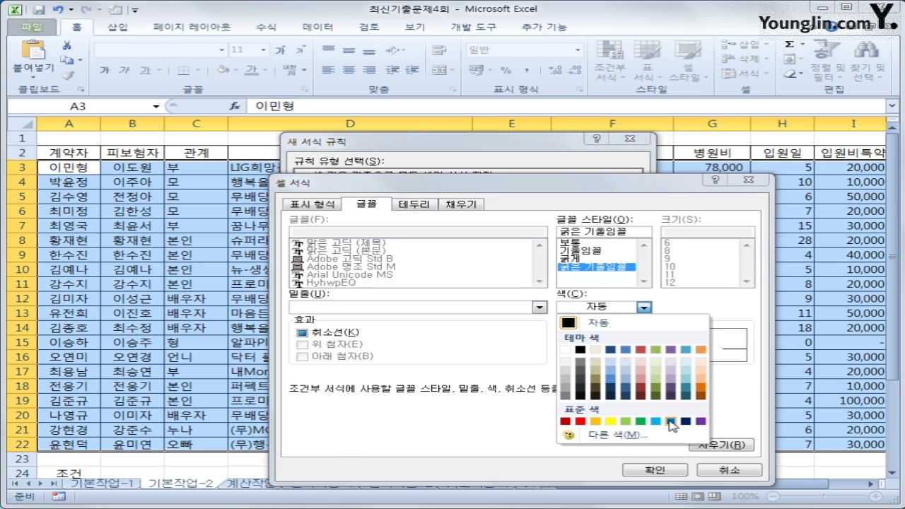
pyautogui.click(671, 422)
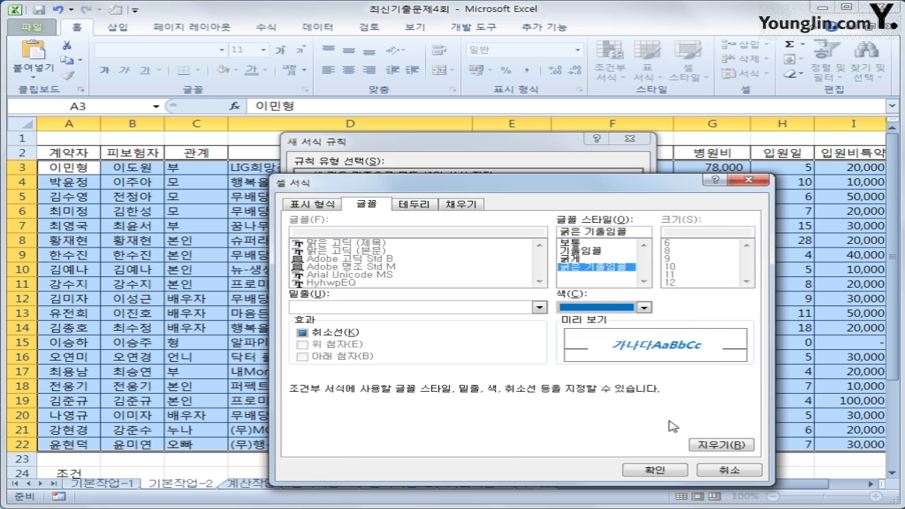
pyautogui.click(640, 471)
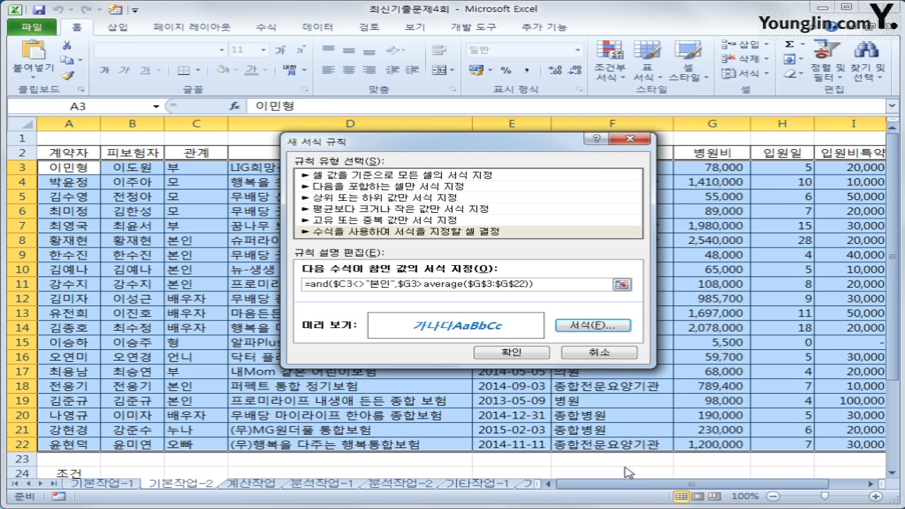
pyautogui.click(512, 352)
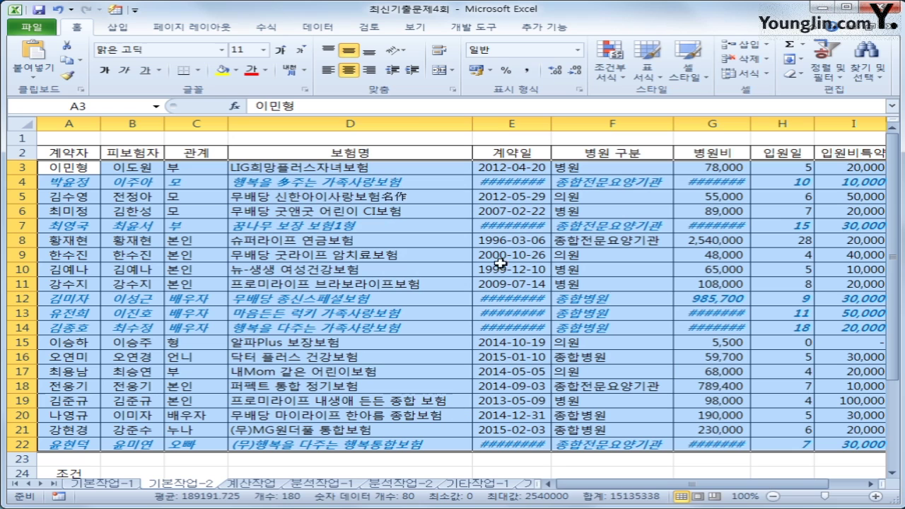
# Widen the 계약일 and 병원비 columns to fit their bold italic values, and switch to the 계산작업 sheet
pyautogui.moveTo(551, 124); pyautogui.dragTo(566, 124)
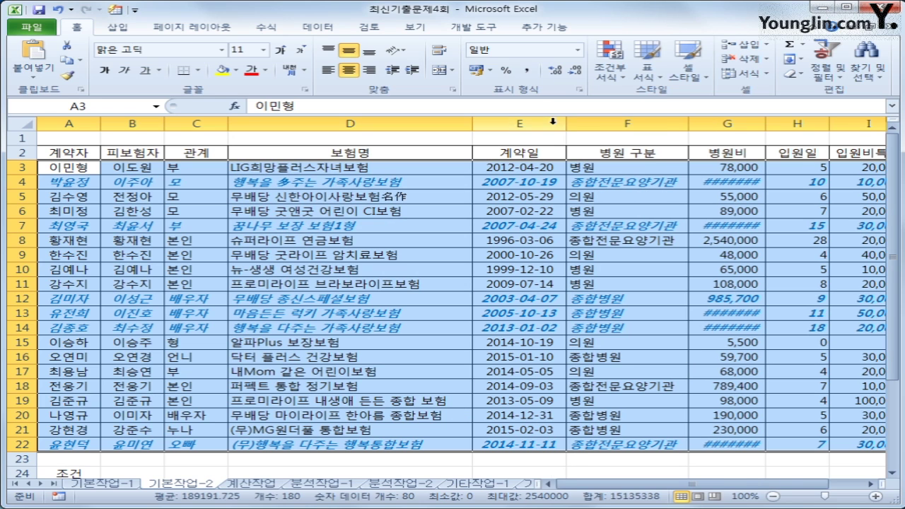
pyautogui.moveTo(765, 125); pyautogui.dragTo(781, 125)
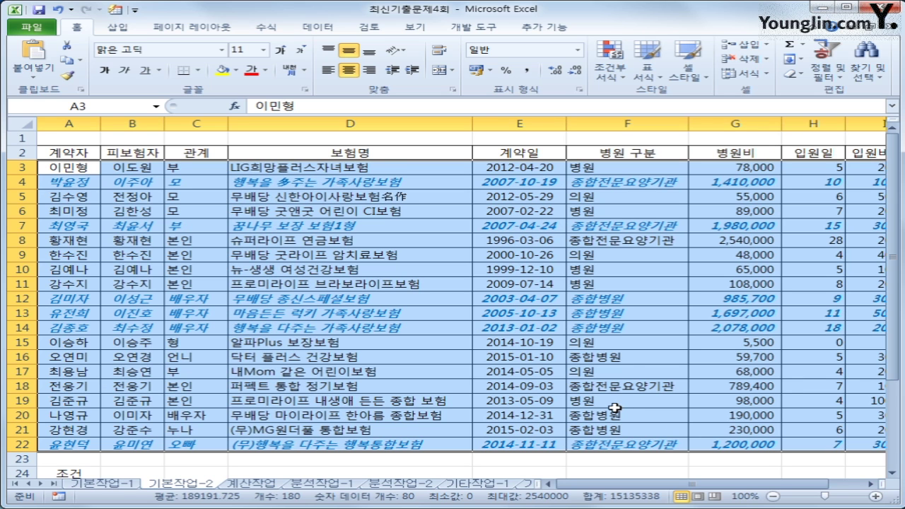
pyautogui.click(251, 483)
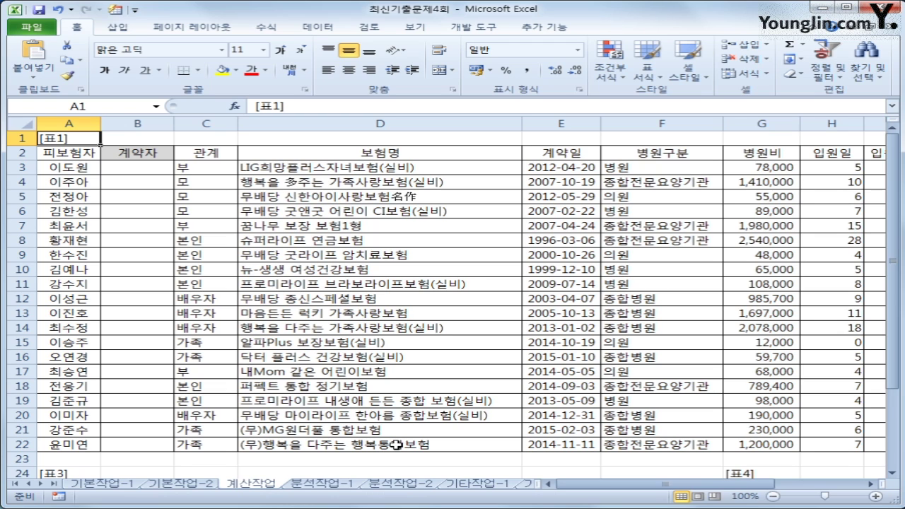
# Enter the masked insured person's name followed by "가족" as a sample in 계약자 cell B3, and clear the cell
pyautogui.click(90, 167)
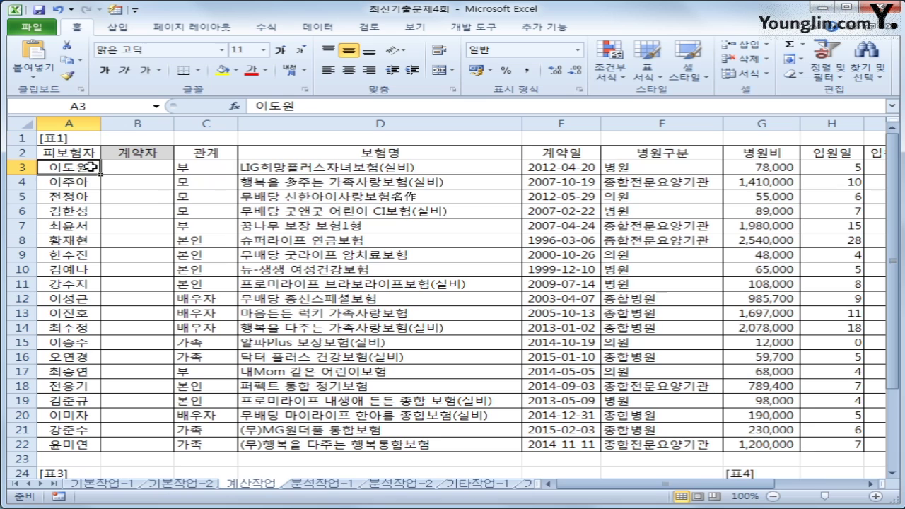
pyautogui.moveTo(115, 167); pyautogui.dragTo(116, 453)
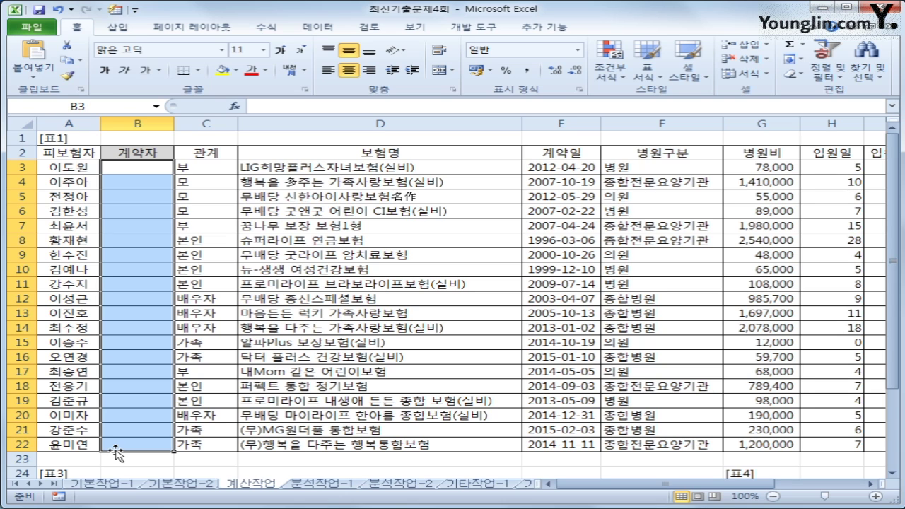
pyautogui.click(71, 170)
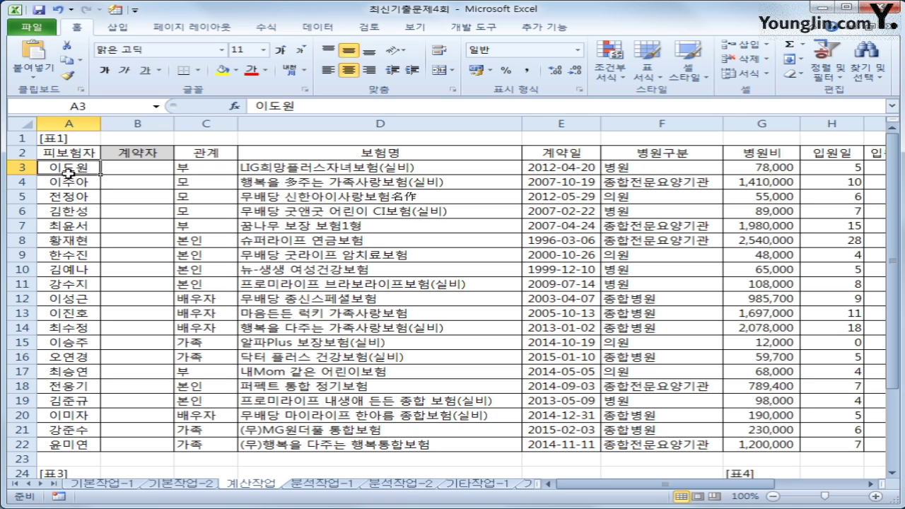
pyautogui.click(111, 168)
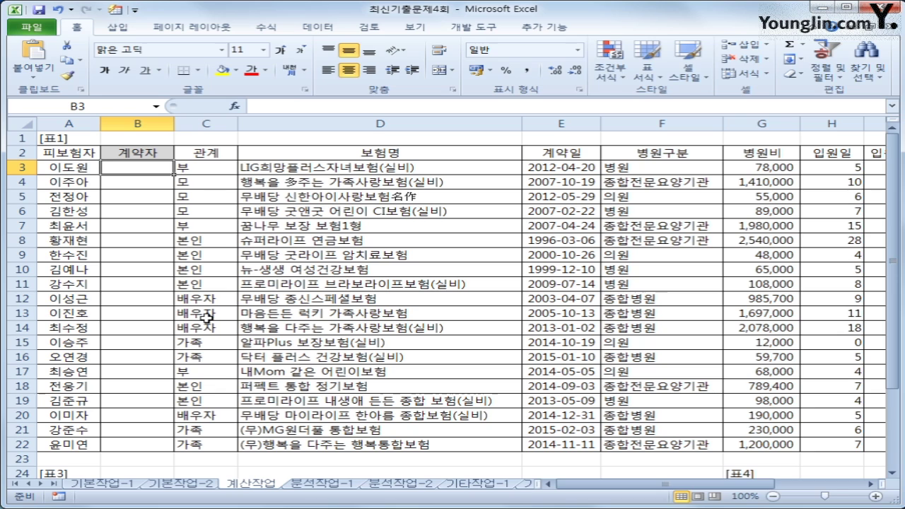
pyautogui.write('이')
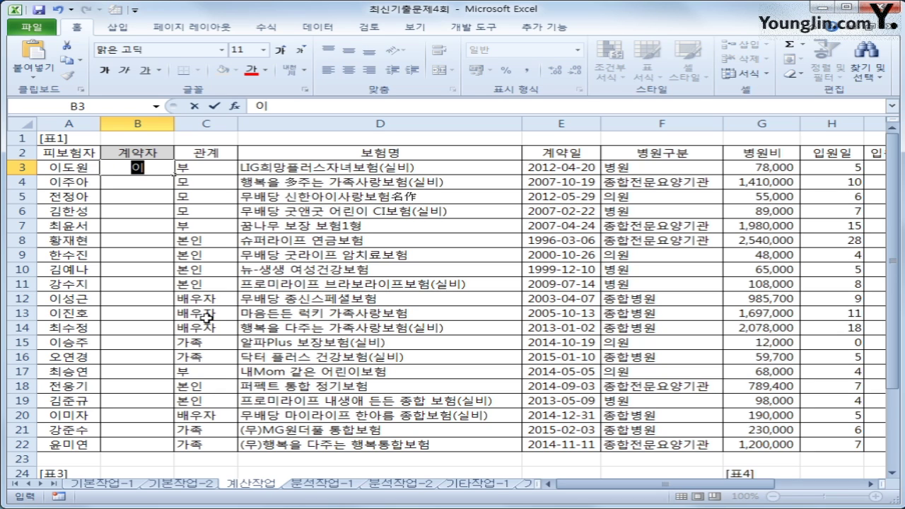
pyautogui.write('*원')
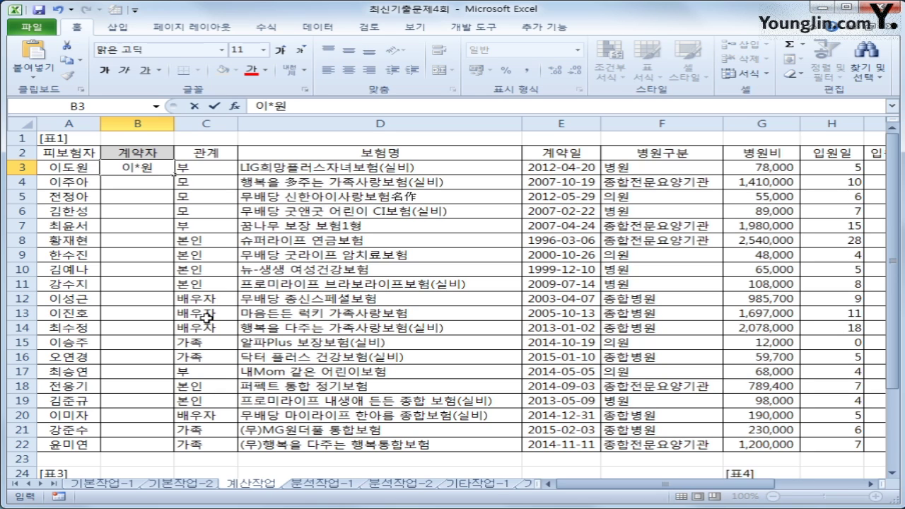
pyautogui.write(' 가족')
pyautogui.press('Return')
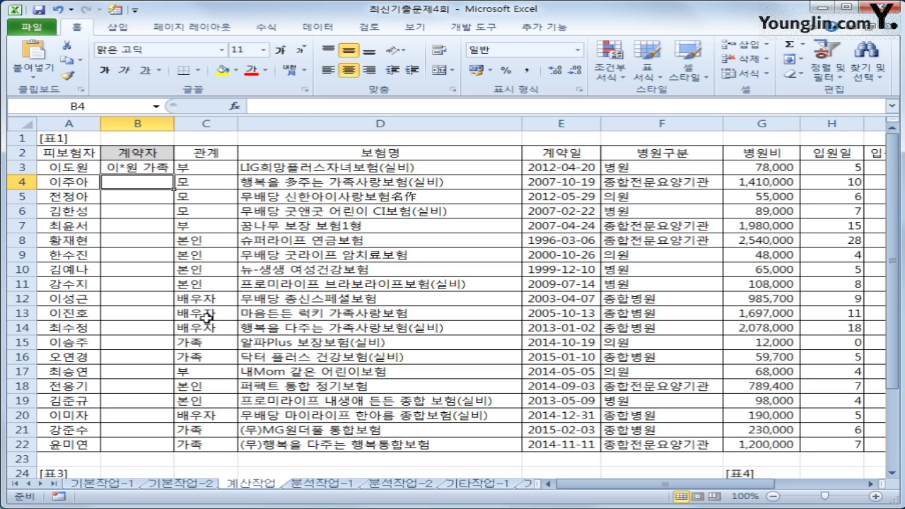
pyautogui.press('Up')
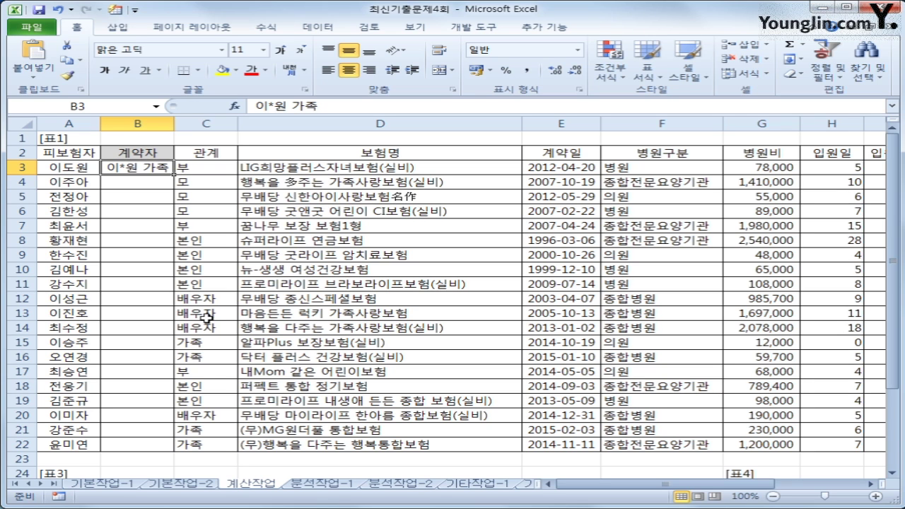
pyautogui.press('Delete')
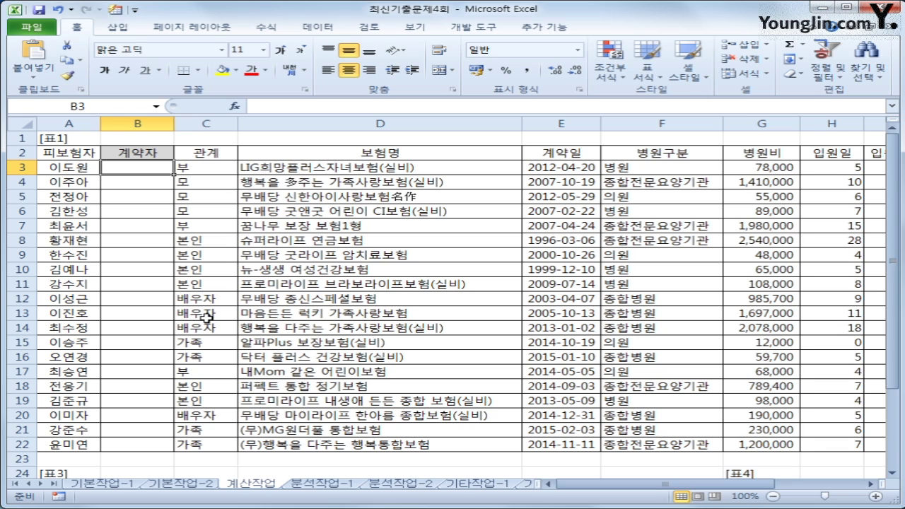
# Start a CONCATENATE formula in 계약자 cell B3 with SUBSTITUTE(A3,MID(A3,2,1),"*") as its first text
pyautogui.write('=')
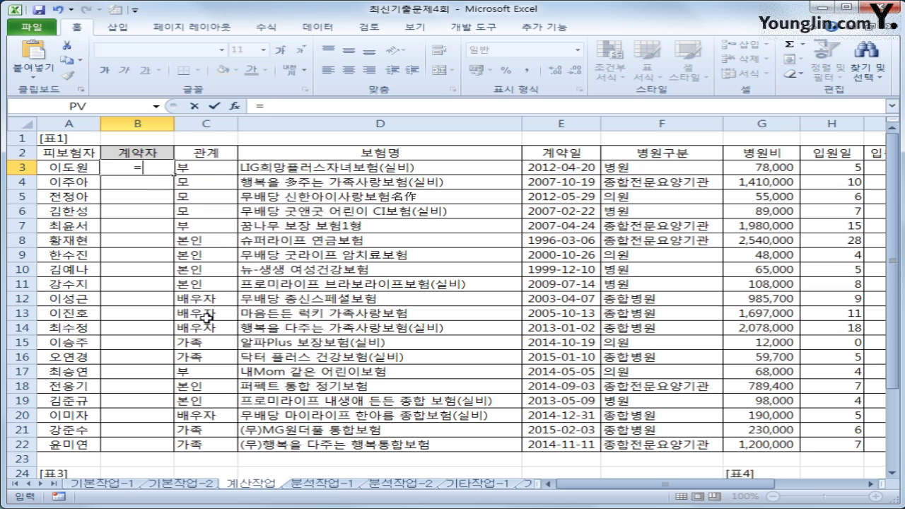
pyautogui.write('con')
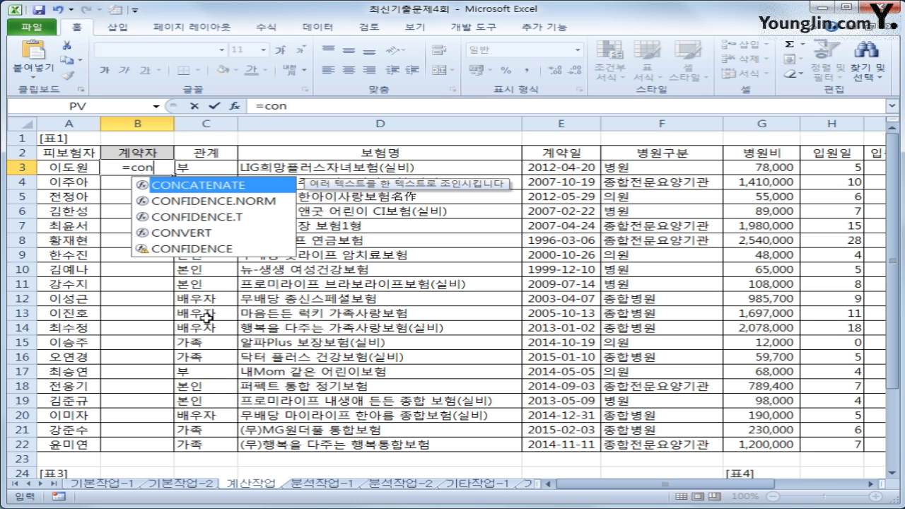
pyautogui.press('Tab')
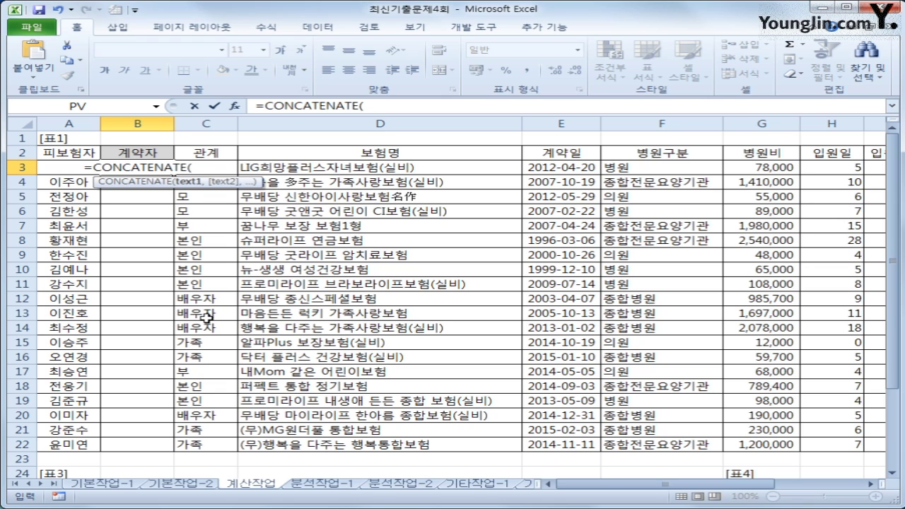
pyautogui.write('c')
pyautogui.press('BackSpace')
pyautogui.write('sub')
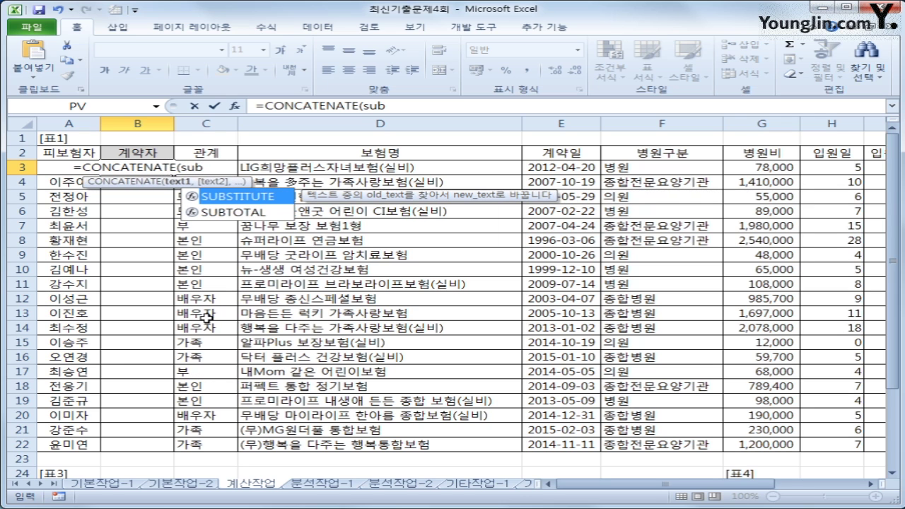
pyautogui.press('Tab')
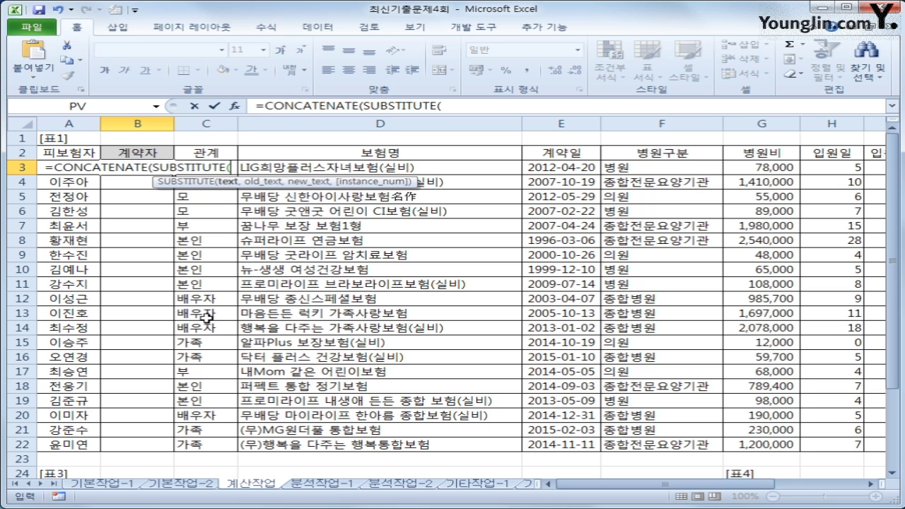
pyautogui.write('A3')
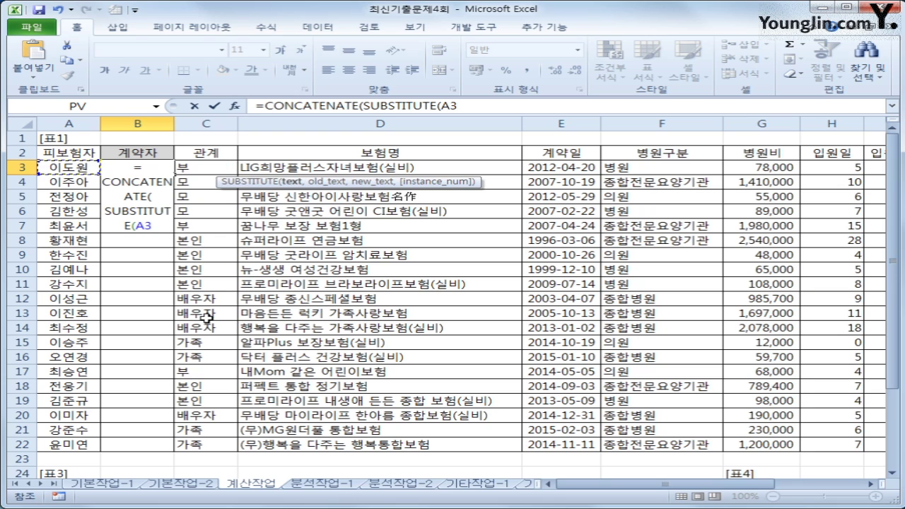
pyautogui.write(',mid(')
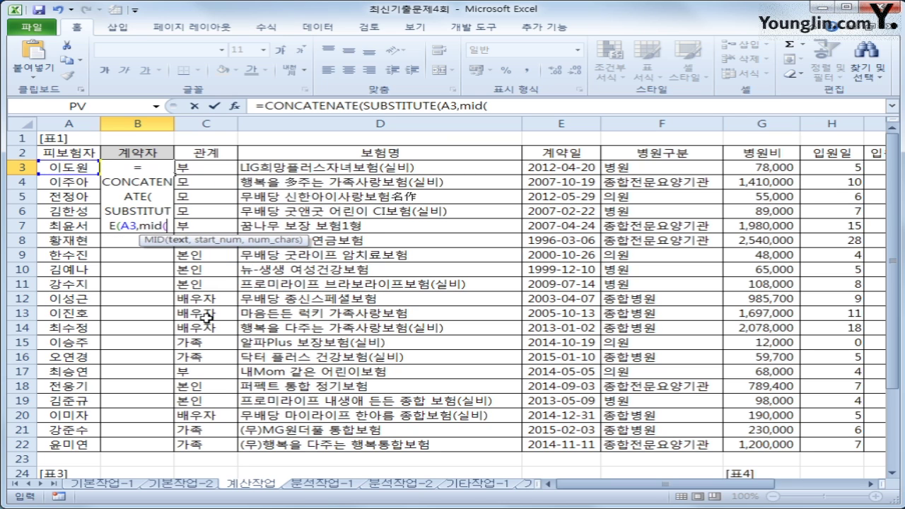
pyautogui.write('A3,2')
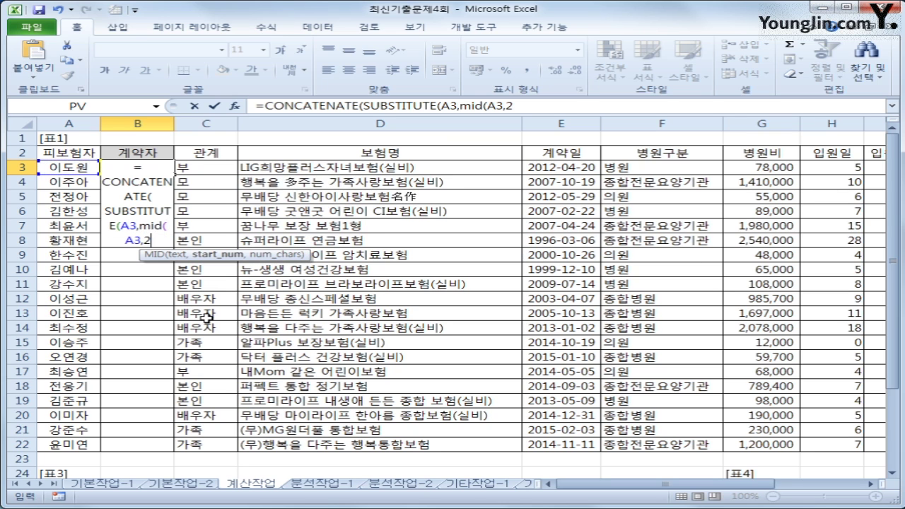
pyautogui.write(',1),')
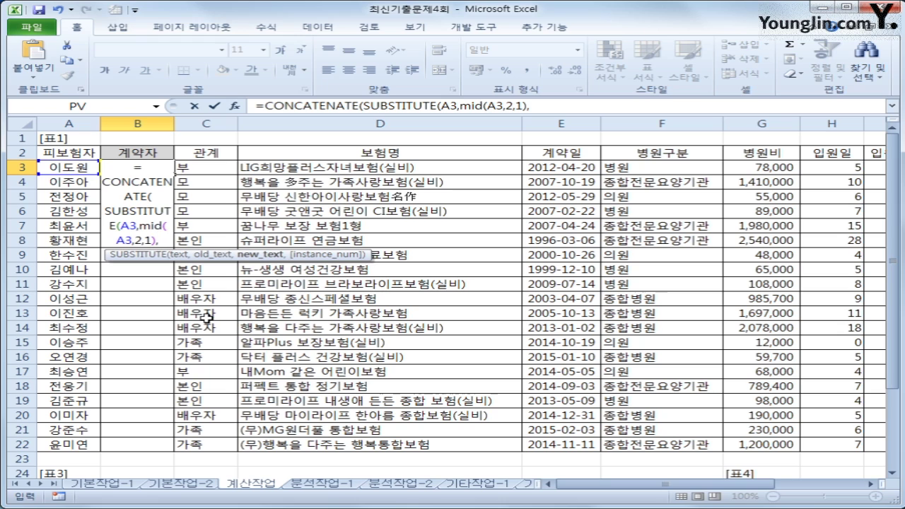
pyautogui.write('"*")')
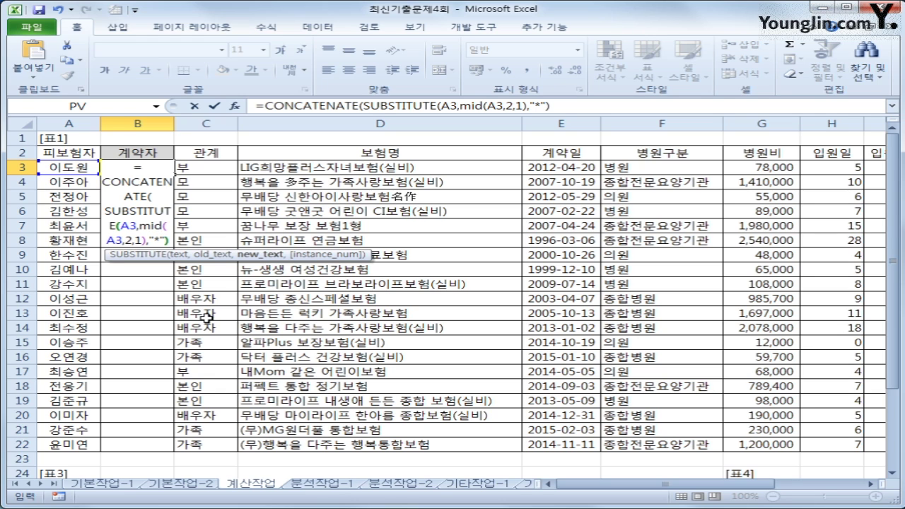
# Add " 가족" with a leading space as the second CONCATENATE text, close the formula and enter it in B3
pyautogui.write(',')
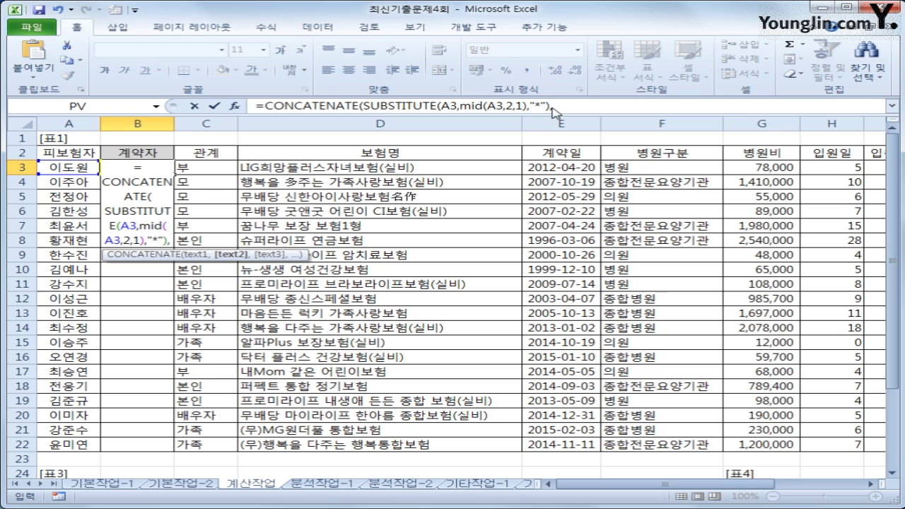
pyautogui.click(620, 105)
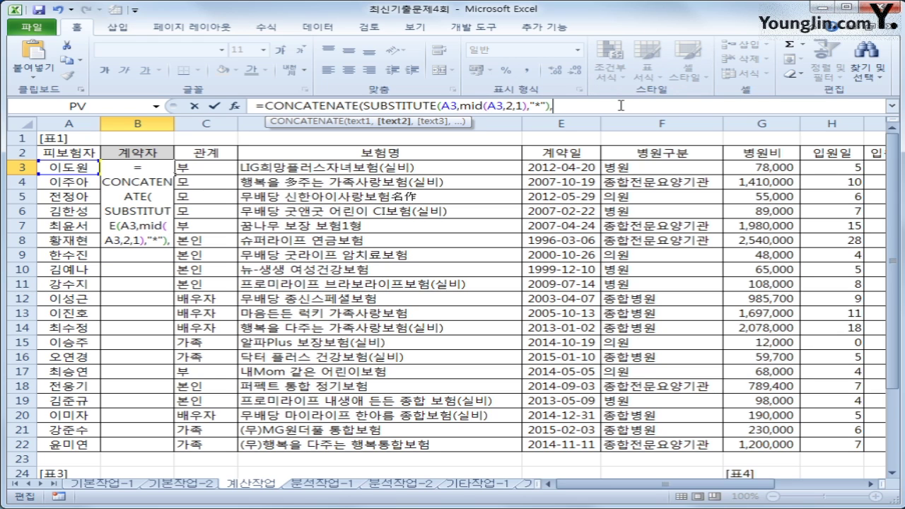
pyautogui.write('"')
pyautogui.write(' rkwh')
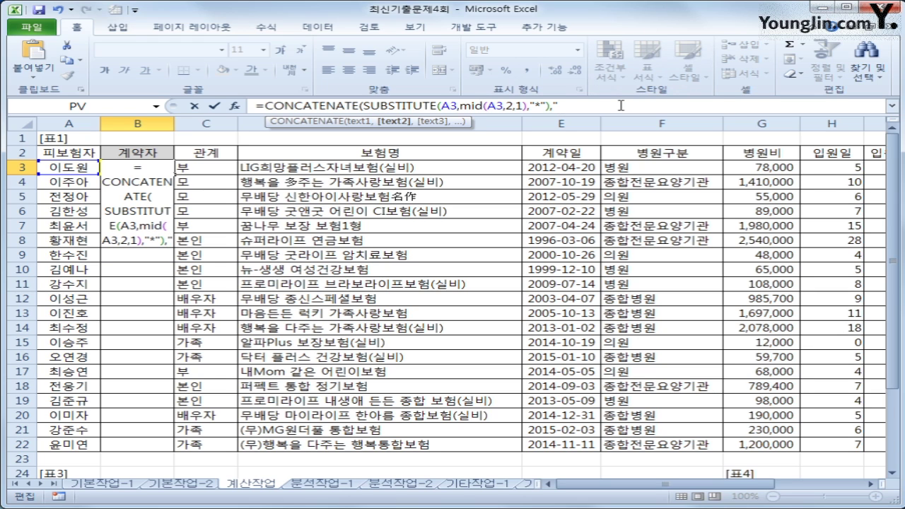
pyautogui.press('BackSpace')
pyautogui.press('BackSpace')
pyautogui.press('BackSpace')
pyautogui.press('BackSpace')
pyautogui.write('가족")')
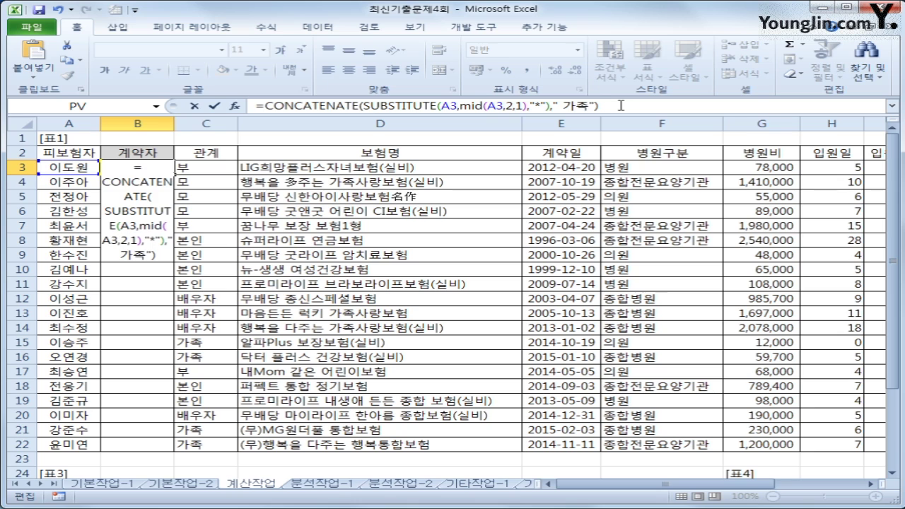
pyautogui.press('Return')
pyautogui.press('Up')
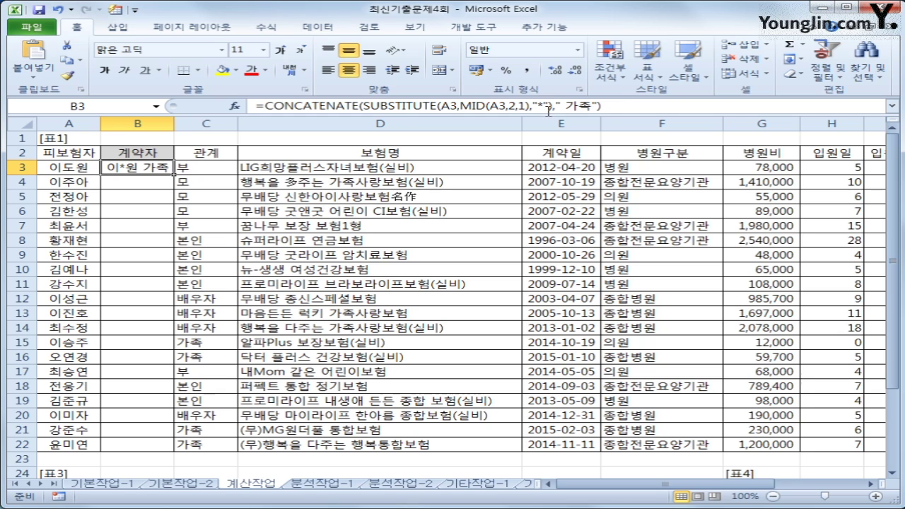
pyautogui.hotkey('ctrl', '2')
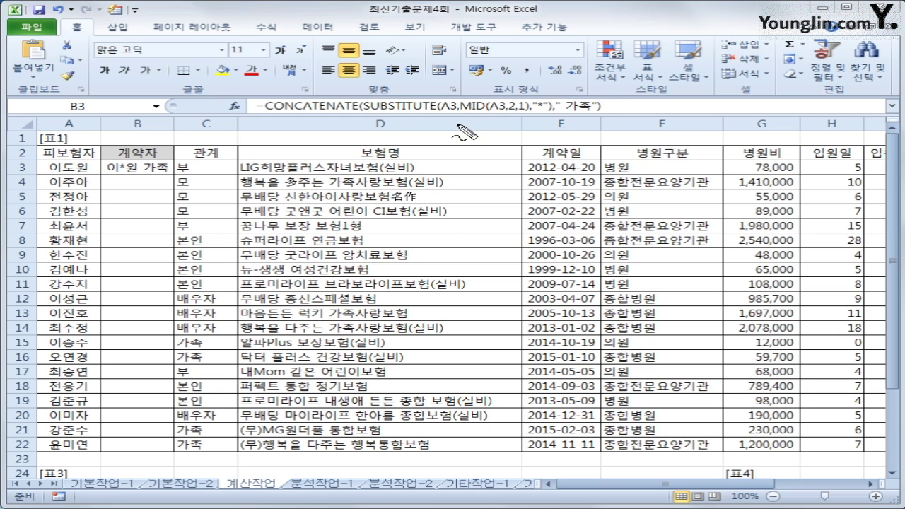
pyautogui.moveTo(462, 99)
pyautogui.mouseDown()
pyautogui.moveTo(459, 117)
pyautogui.moveTo(545, 99)
pyautogui.moveTo(534, 112)
pyautogui.mouseUp()
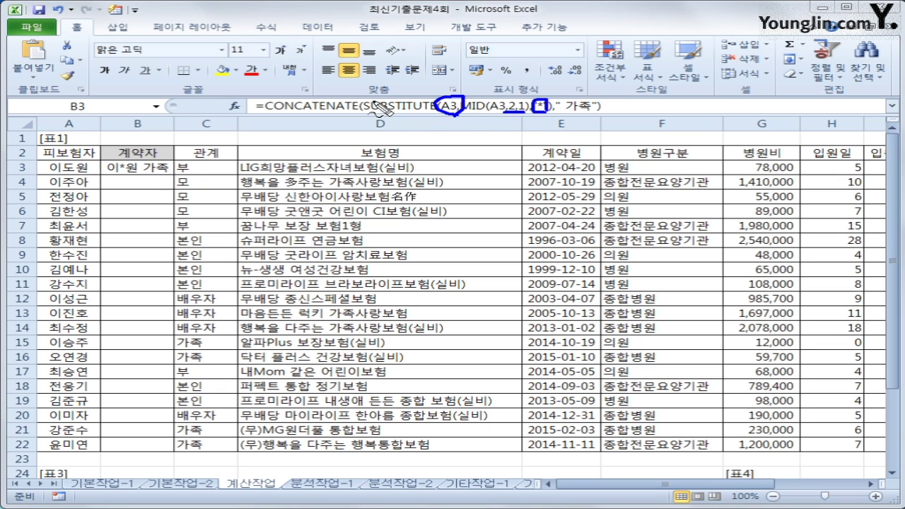
pyautogui.moveTo(364, 97)
pyautogui.mouseDown()
pyautogui.moveTo(541, 115)
pyautogui.moveTo(515, 99)
pyautogui.moveTo(372, 104)
pyautogui.mouseUp()
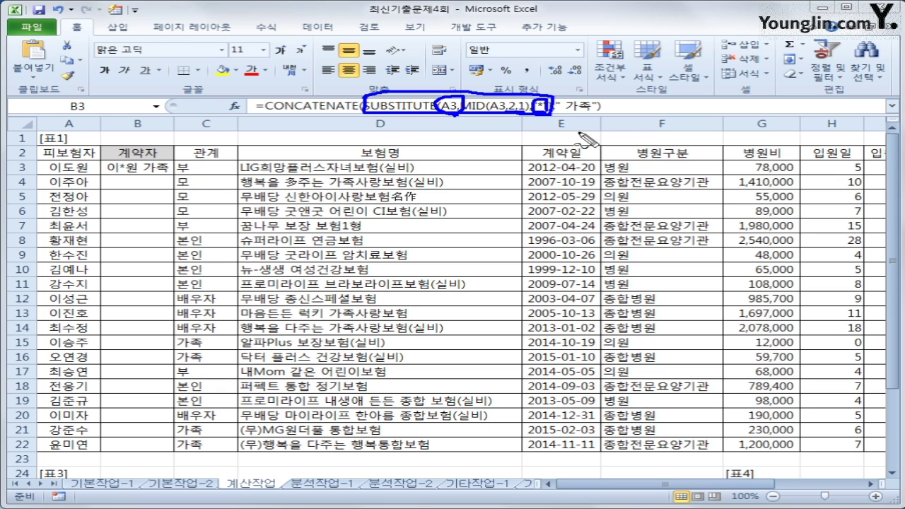
pyautogui.moveTo(598, 98)
pyautogui.mouseDown()
pyautogui.moveTo(565, 111)
pyautogui.moveTo(607, 118)
pyautogui.mouseUp()
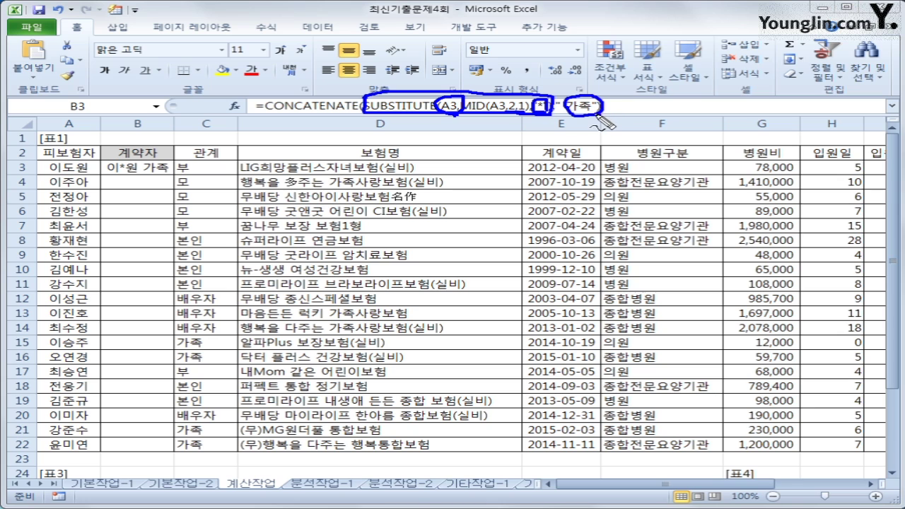
pyautogui.press('e')
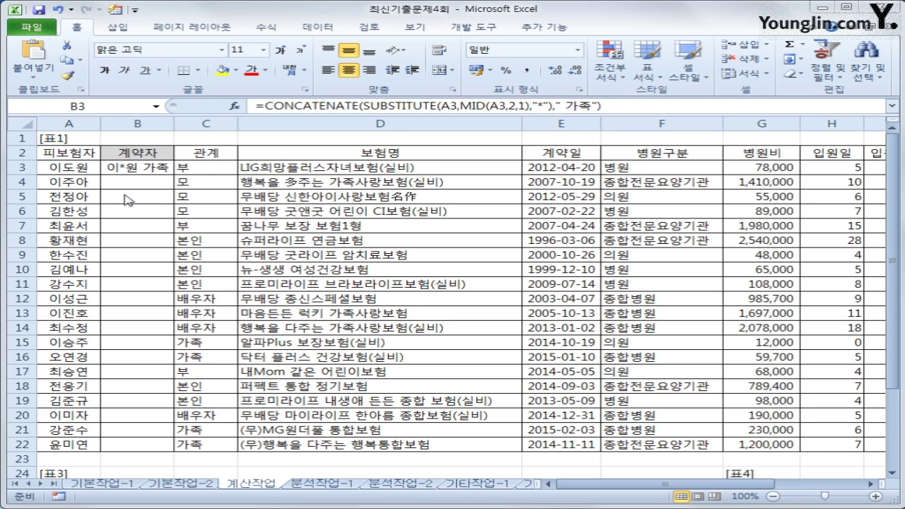
# Fill the B3 formula down the 계약자 column through row 22
pyautogui.press('Escape')
pyautogui.doubleClick(173, 174)
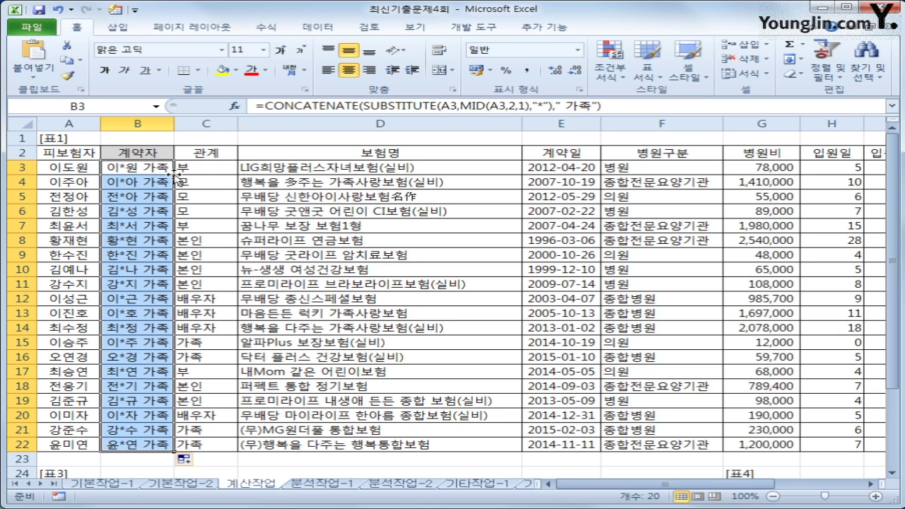
# Examine the 병원구분, 병원비 and 입원일 columns, the empty 보험금지급 column and the 구분 and 금액 entries of [표2] 공제액표
pyautogui.click(449, 157)
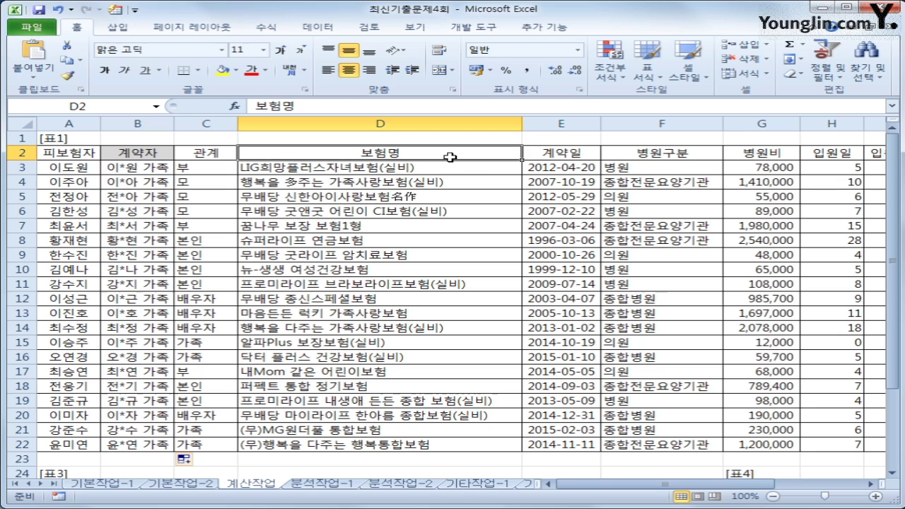
pyautogui.click(628, 154)
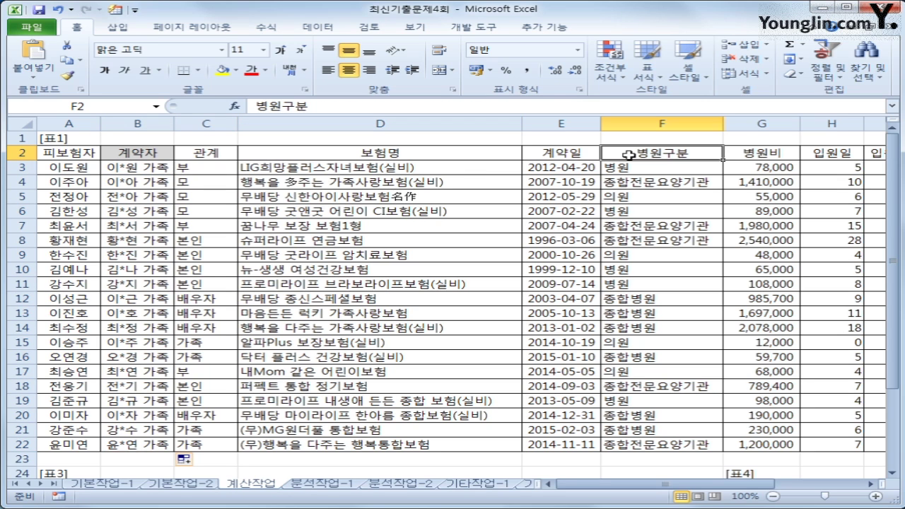
pyautogui.click(728, 155)
pyautogui.click(820, 155)
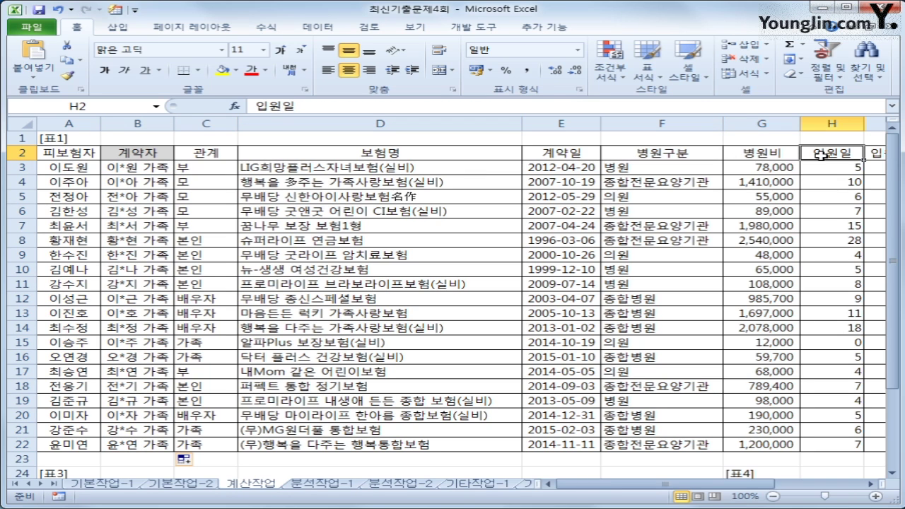
pyautogui.scroll(-2, 616, 240)
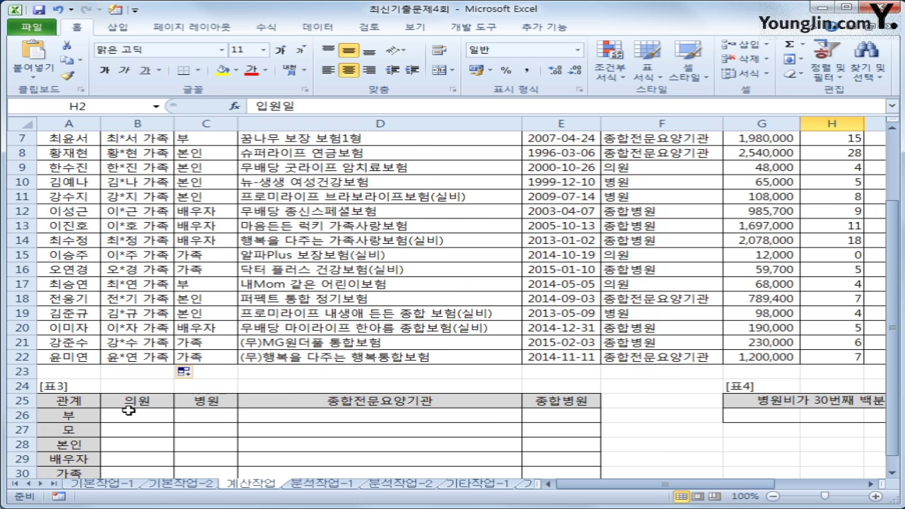
pyautogui.moveTo(697, 484); pyautogui.dragTo(779, 484)
pyautogui.scroll(2, 780, 429)
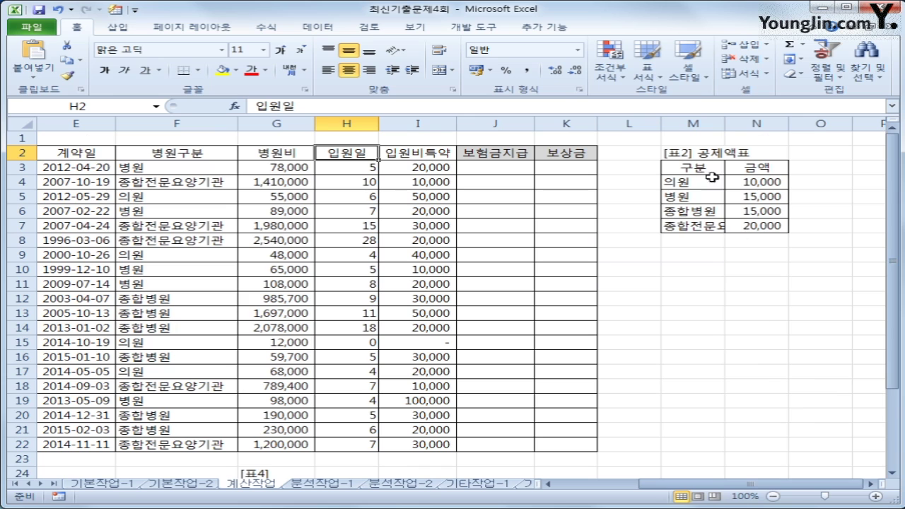
pyautogui.moveTo(709, 170); pyautogui.dragTo(741, 226)
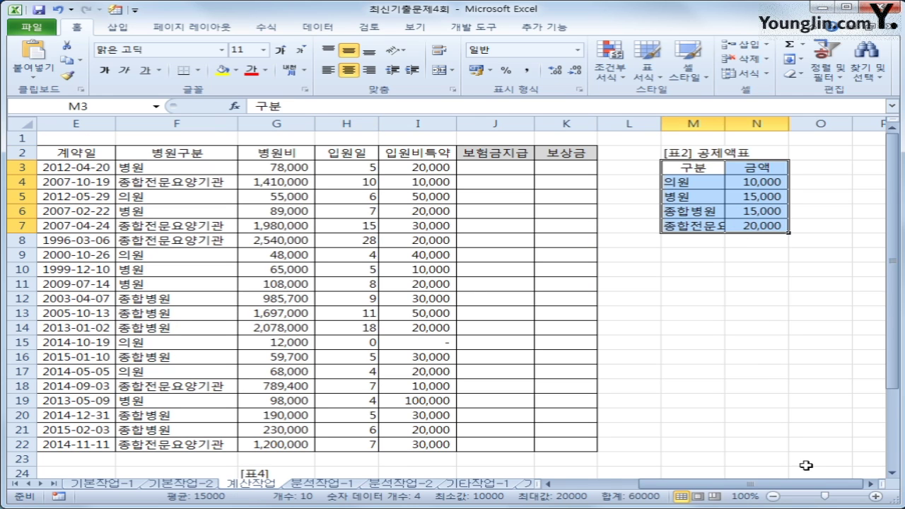
pyautogui.moveTo(506, 167); pyautogui.dragTo(512, 448)
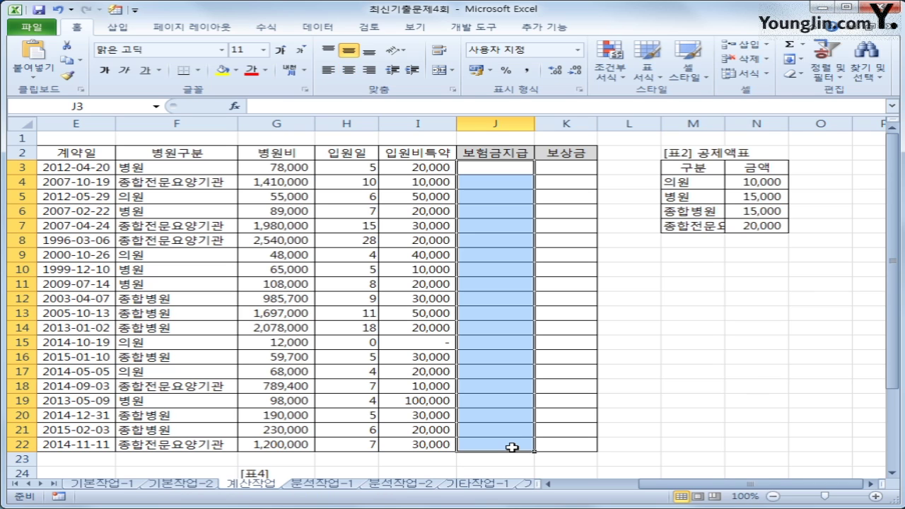
pyautogui.moveTo(753, 168); pyautogui.dragTo(705, 219)
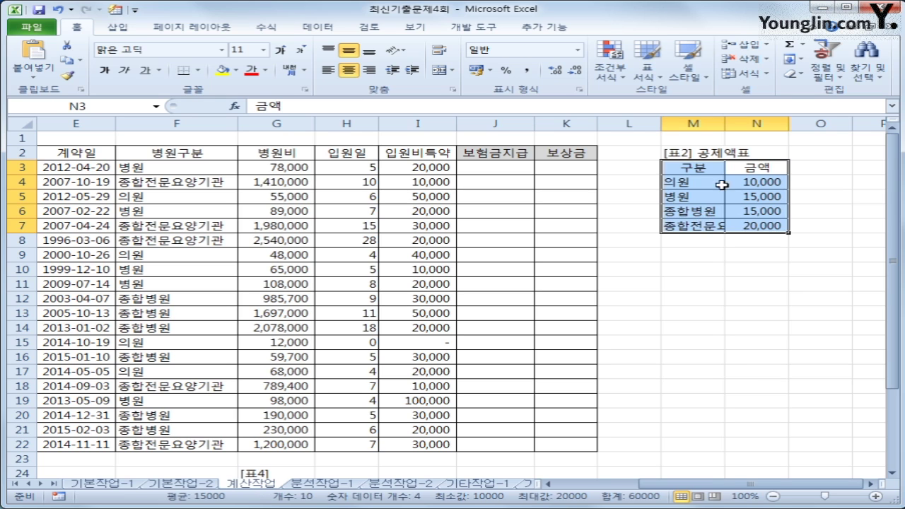
pyautogui.moveTo(706, 181); pyautogui.dragTo(710, 225)
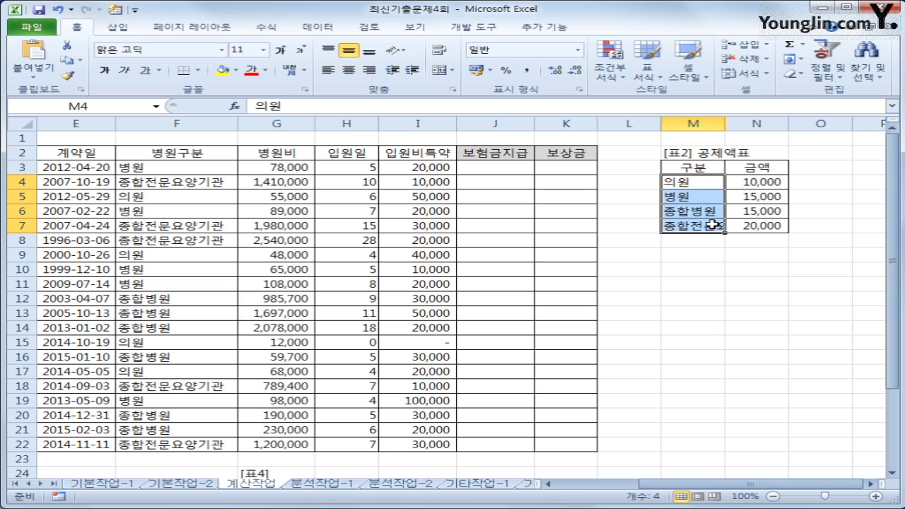
# Start the 보험금지급 formula in J3 with =(H3-3)*I3+, multiplying the 입원일 beyond three by 입원비특약
pyautogui.click(491, 168)
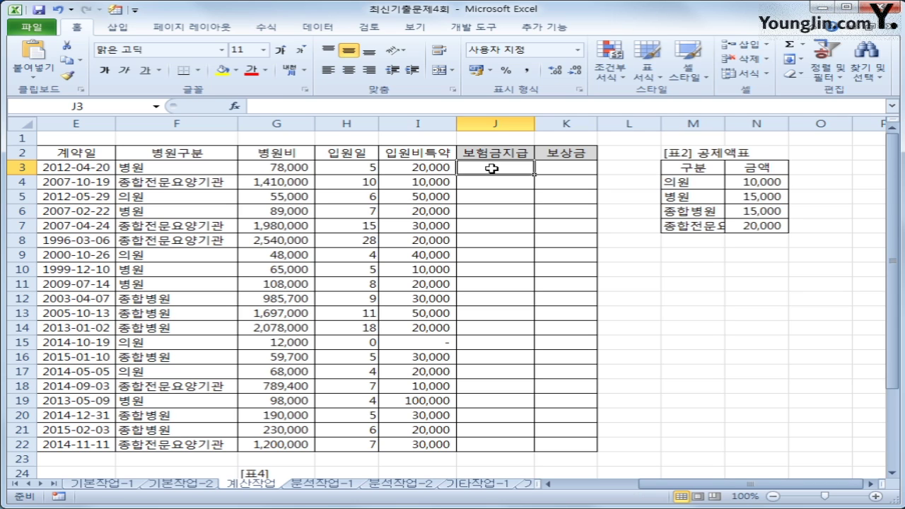
pyautogui.write('=')
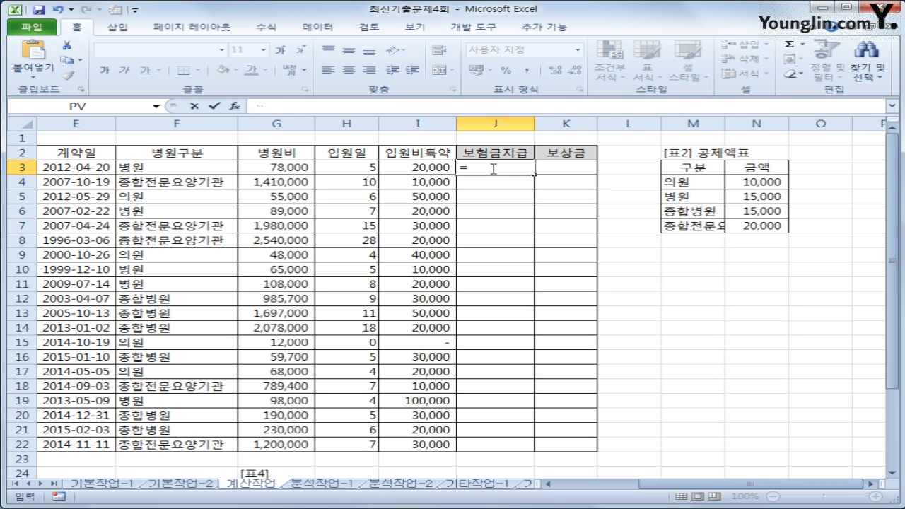
pyautogui.write('(')
pyautogui.press('Left')
pyautogui.press('Left')
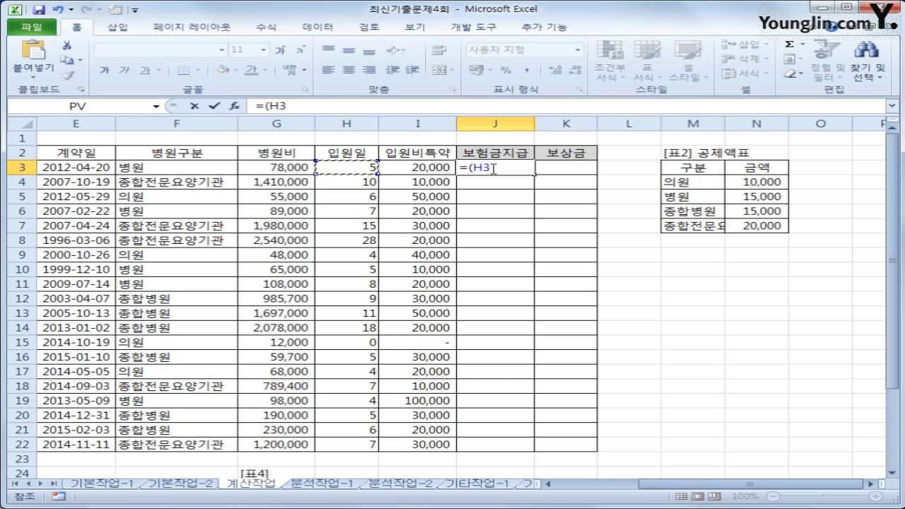
pyautogui.write('-3)')
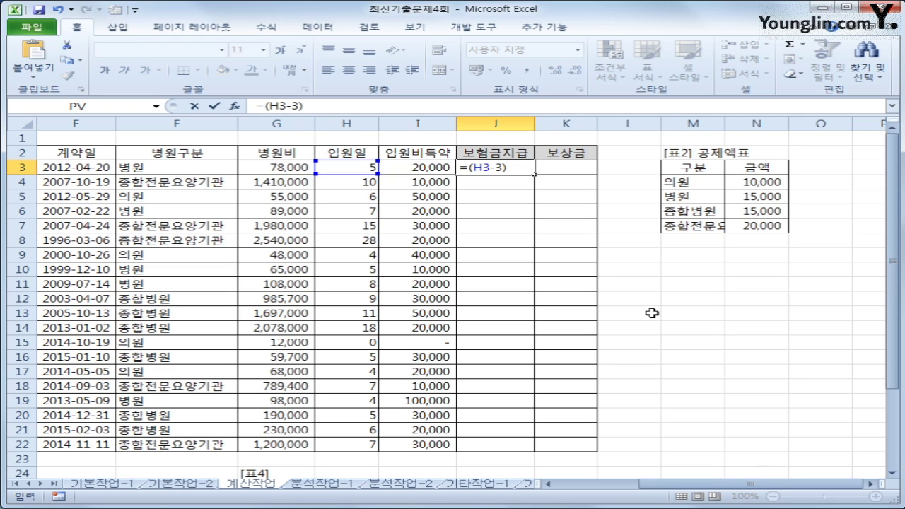
pyautogui.write('*')
pyautogui.press('Left')
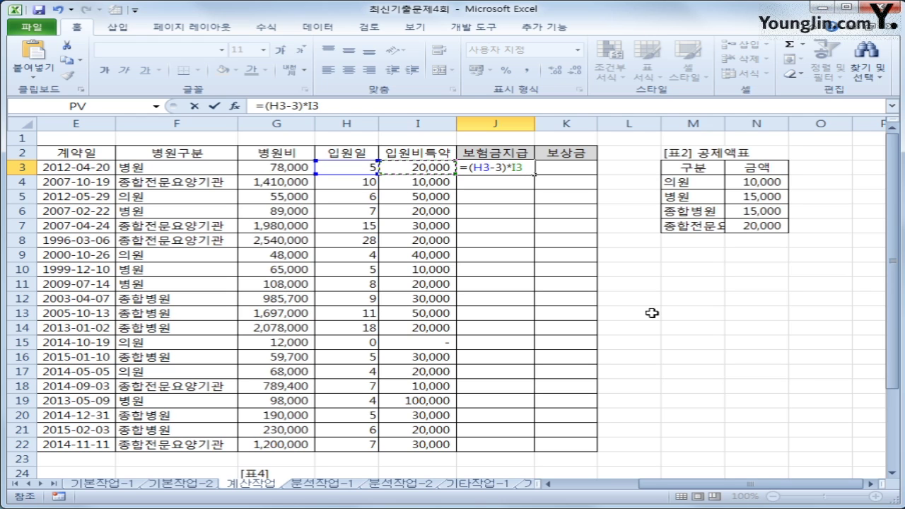
pyautogui.write('+')
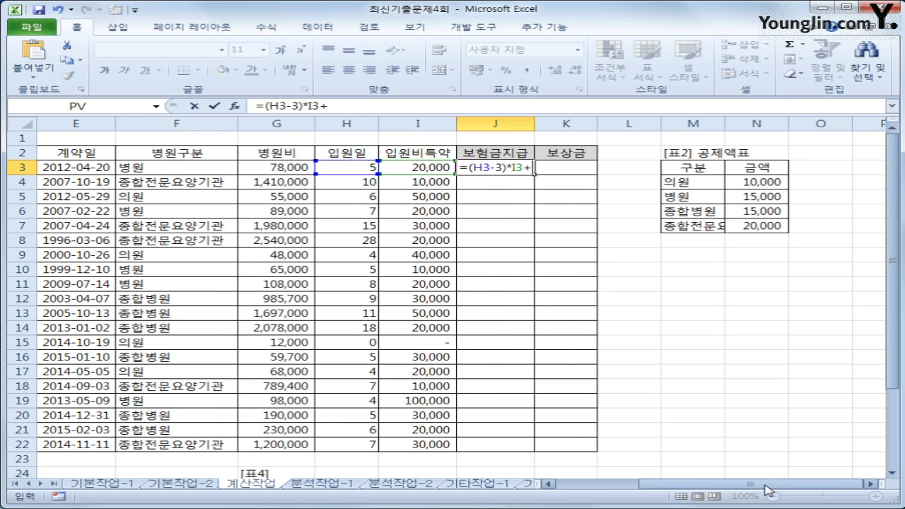
# Append an IF to the J3 formula with the condition RIGHT(D3,4)="(실비)" on the 보험명 cell
pyautogui.moveTo(749, 483); pyautogui.dragTo(685, 483)
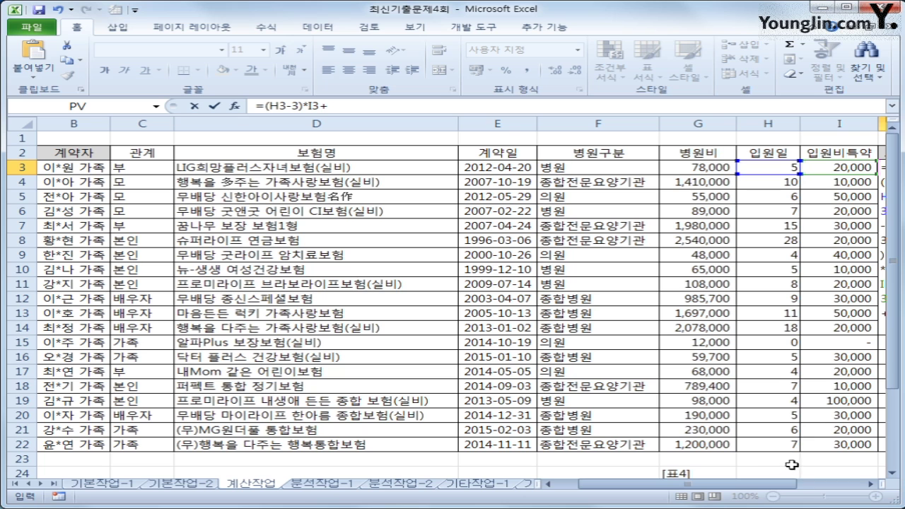
pyautogui.moveTo(749, 484); pyautogui.dragTo(784, 491)
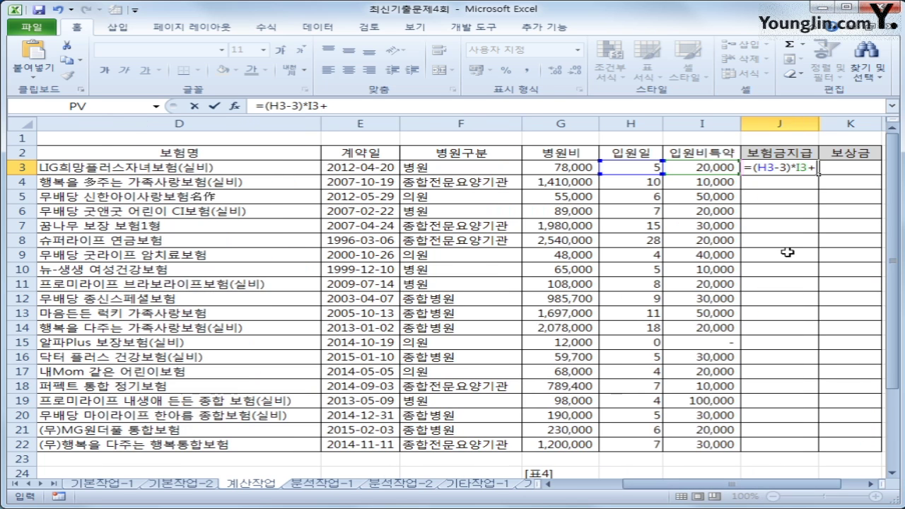
pyautogui.write('ㅏ')
pyautogui.press('BackSpace')
pyautogui.write('if(ri')
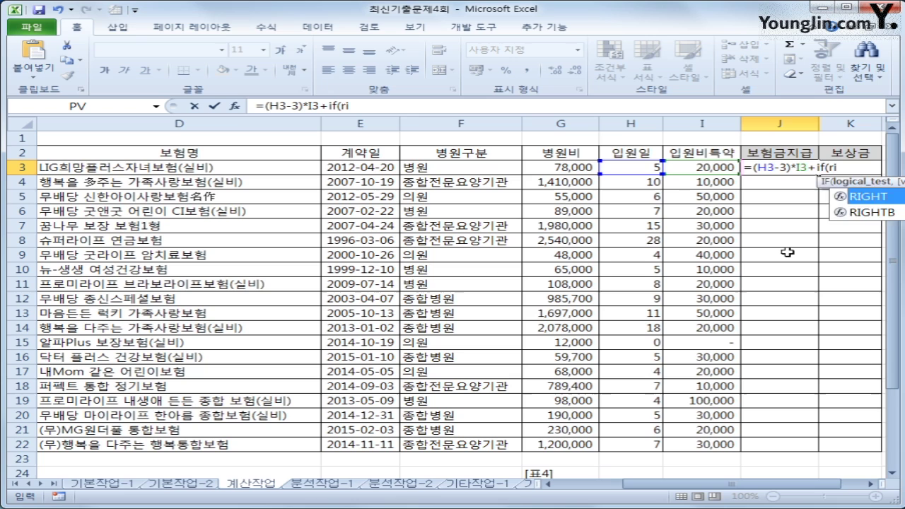
pyautogui.press('Tab')
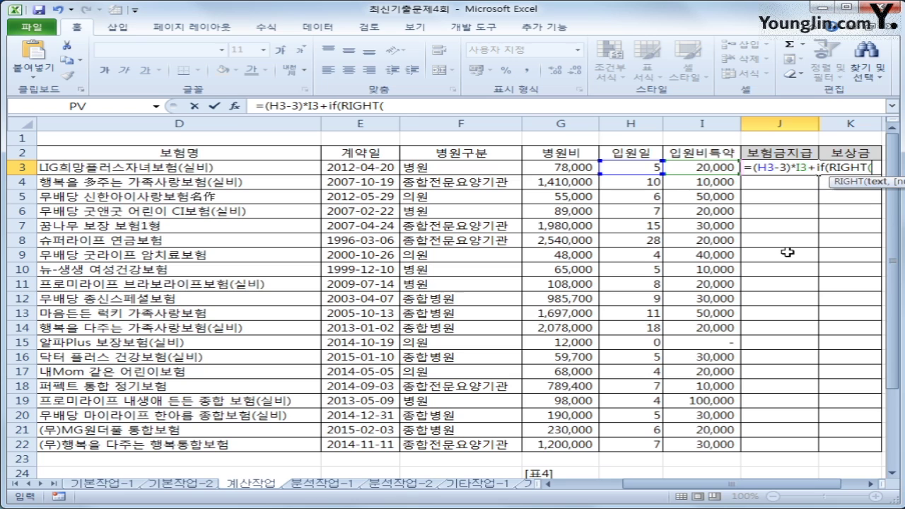
pyautogui.click(195, 167)
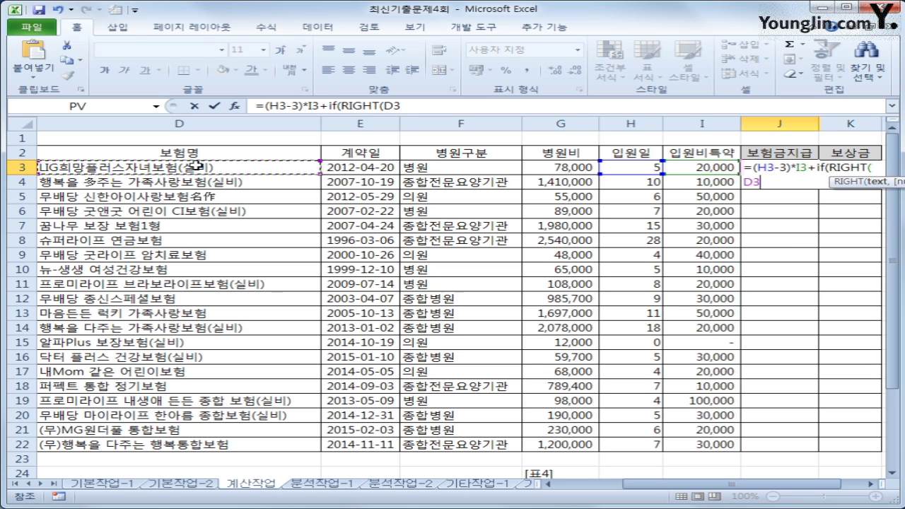
pyautogui.write(',')
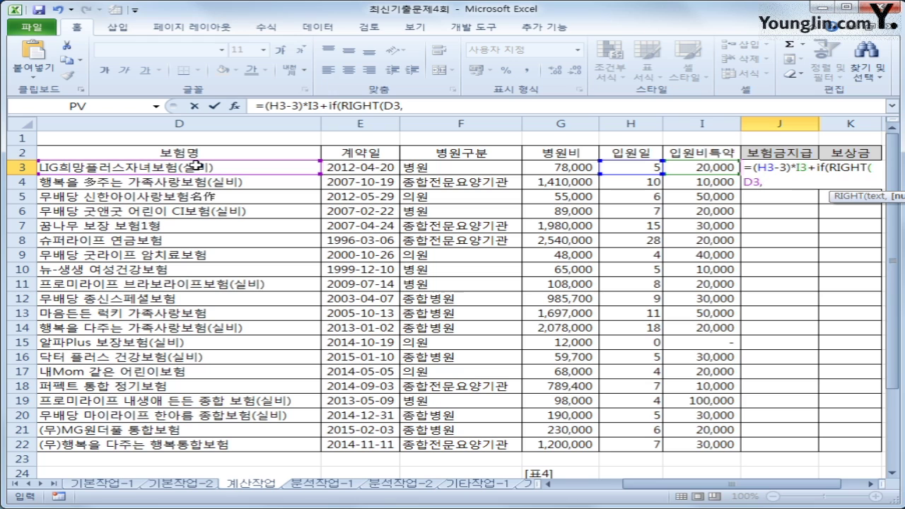
pyautogui.write('4)=')
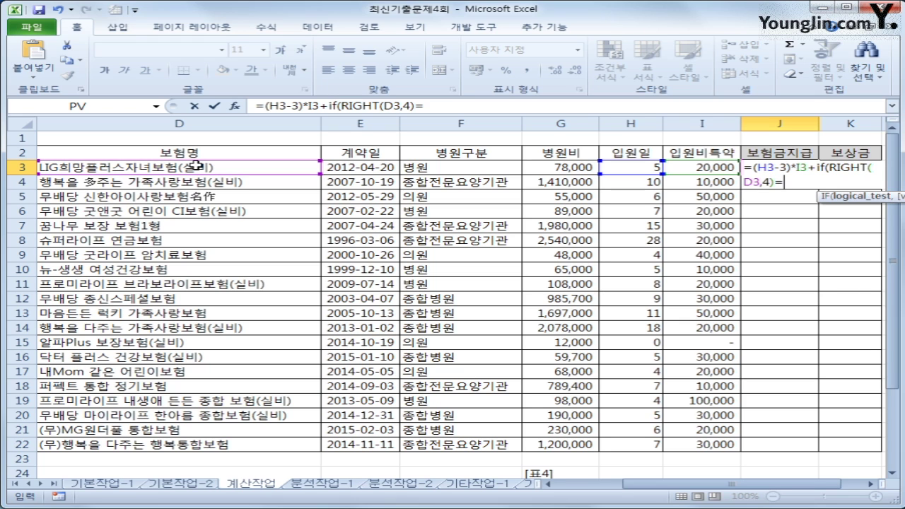
pyautogui.write('"(실')
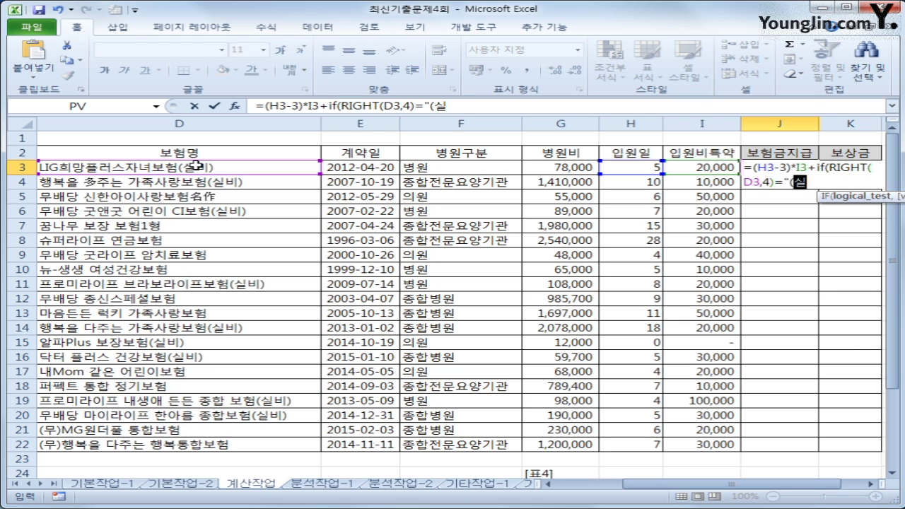
pyautogui.write('비)"')
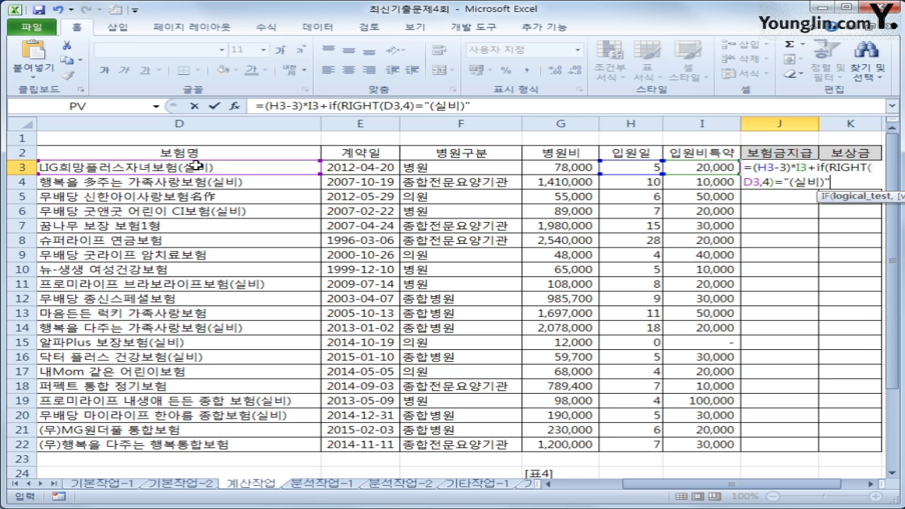
pyautogui.click(485, 106)
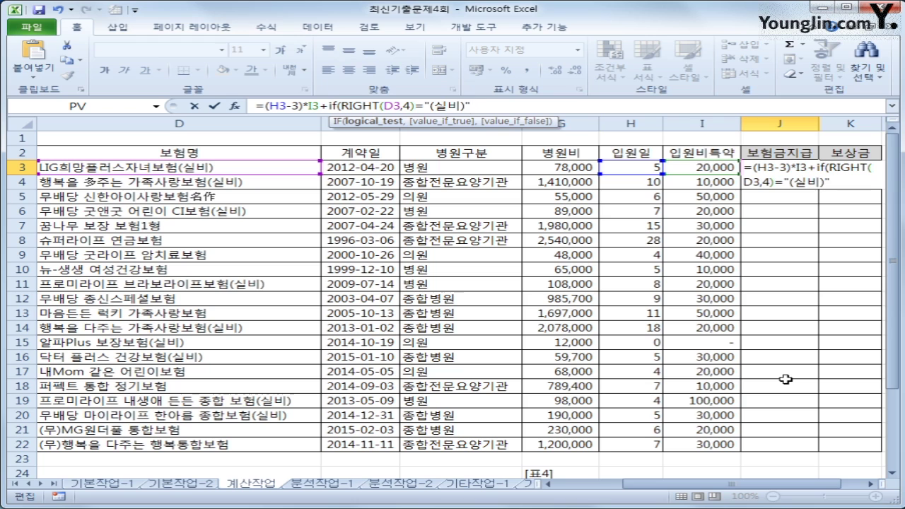
# Begin the IF's true value as 병원비 cell G3 minus a VLOOKUP of 병원구분 cell F3
pyautogui.write(',')
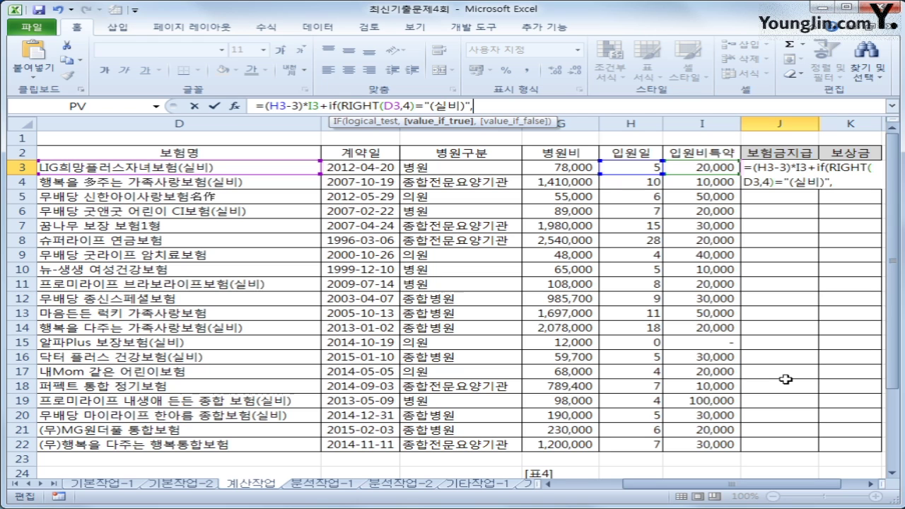
pyautogui.click(562, 166)
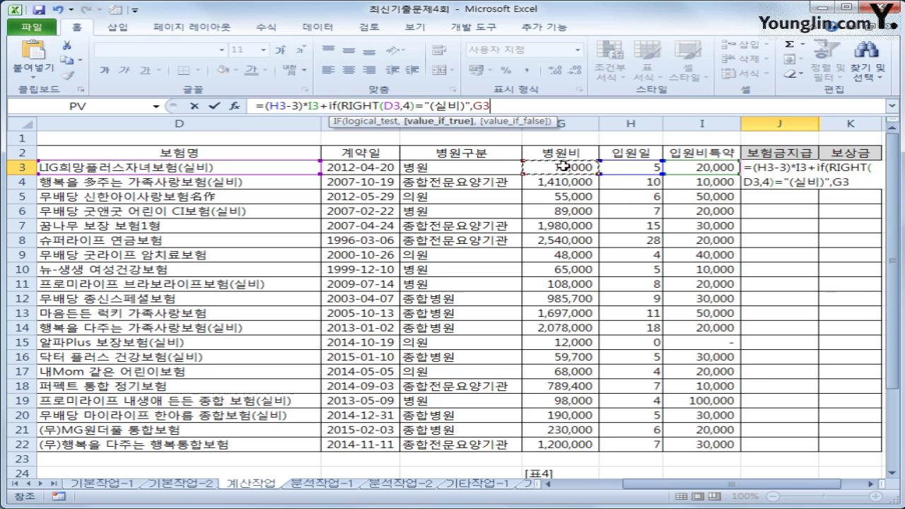
pyautogui.write('-')
pyautogui.write('ㅎ')
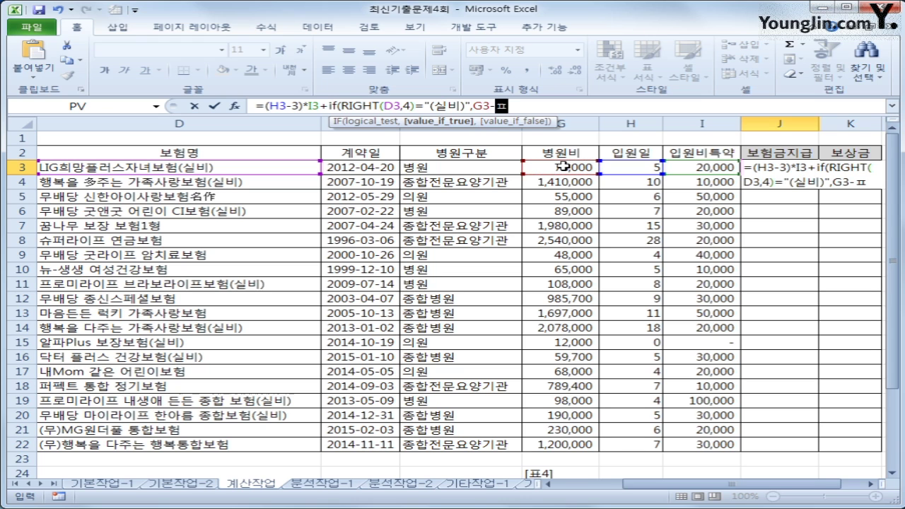
pyautogui.press('BackSpace')
pyautogui.write('vl')
pyautogui.press('Tab')
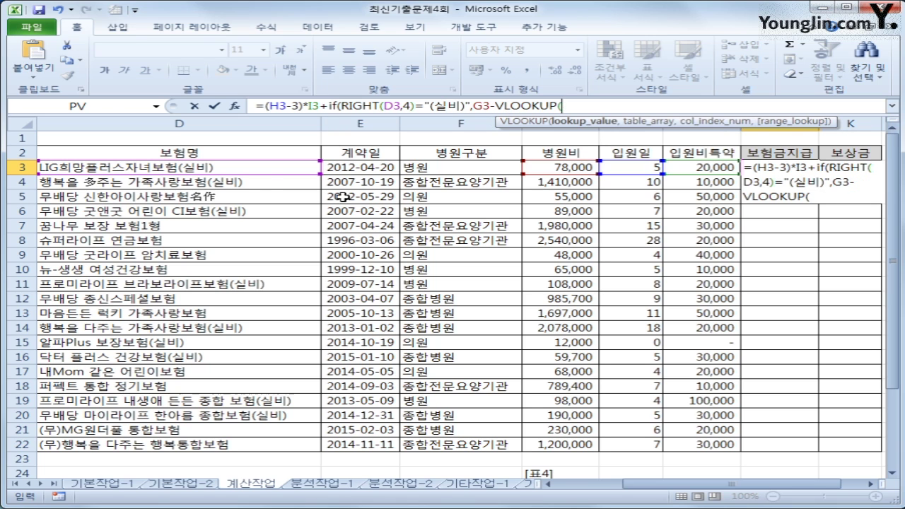
pyautogui.click(448, 171)
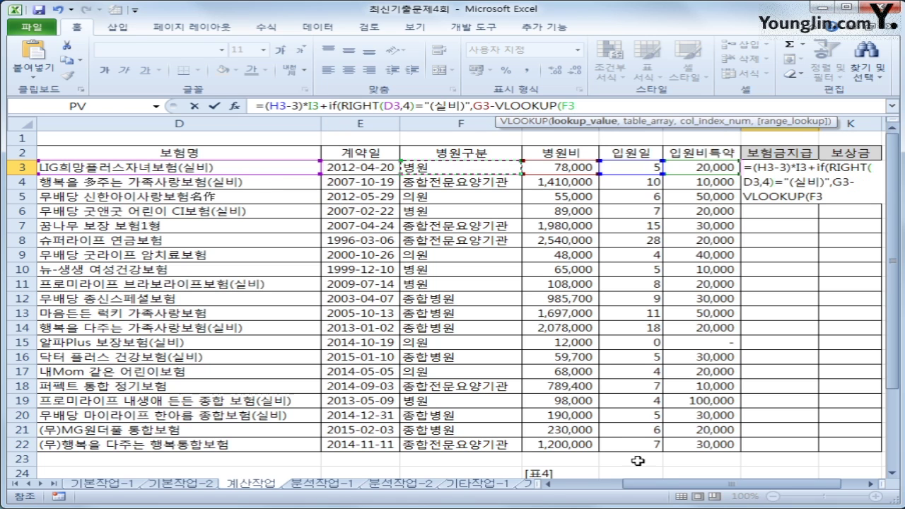
# Complete the VLOOKUP with the absolute [표2] range $M$4:$N$7, column 2 and exact match 0
pyautogui.moveTo(709, 486); pyautogui.dragTo(728, 488)
pyautogui.write(',')
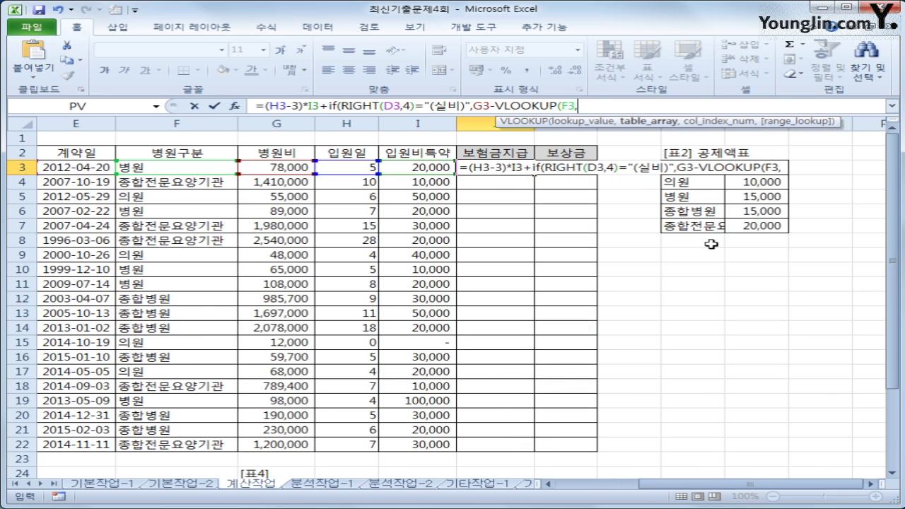
pyautogui.moveTo(705, 183); pyautogui.dragTo(750, 226)
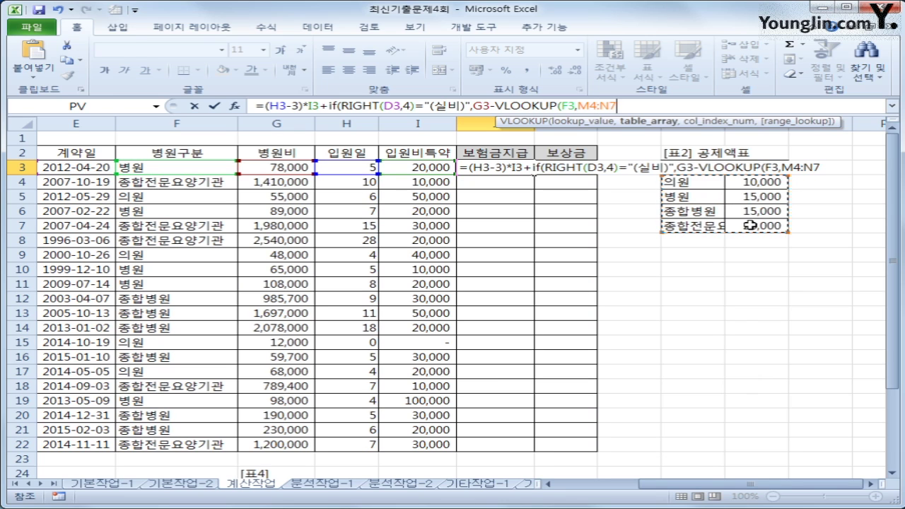
pyautogui.press('F4')
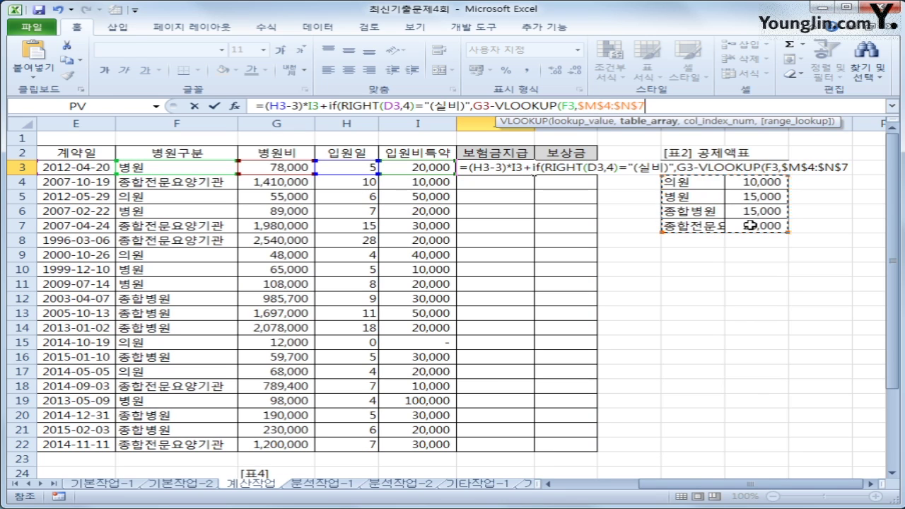
pyautogui.write(',')
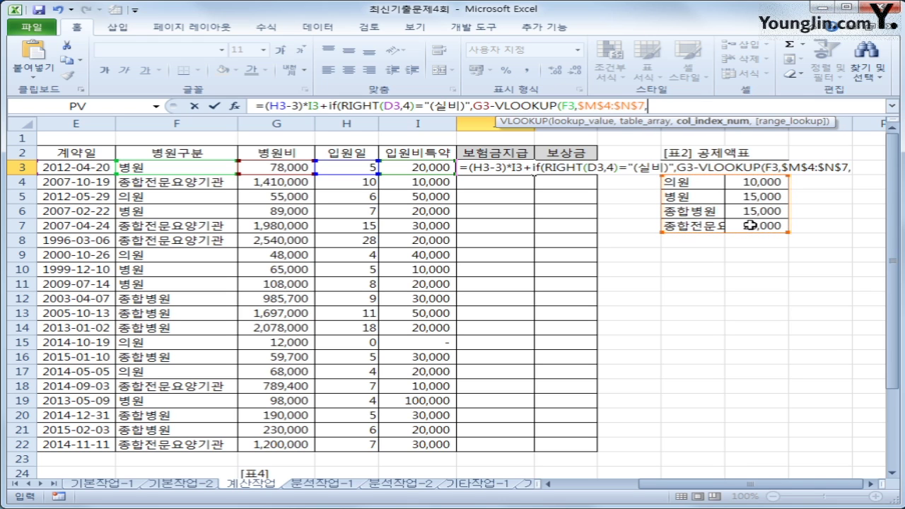
pyautogui.write('2,')
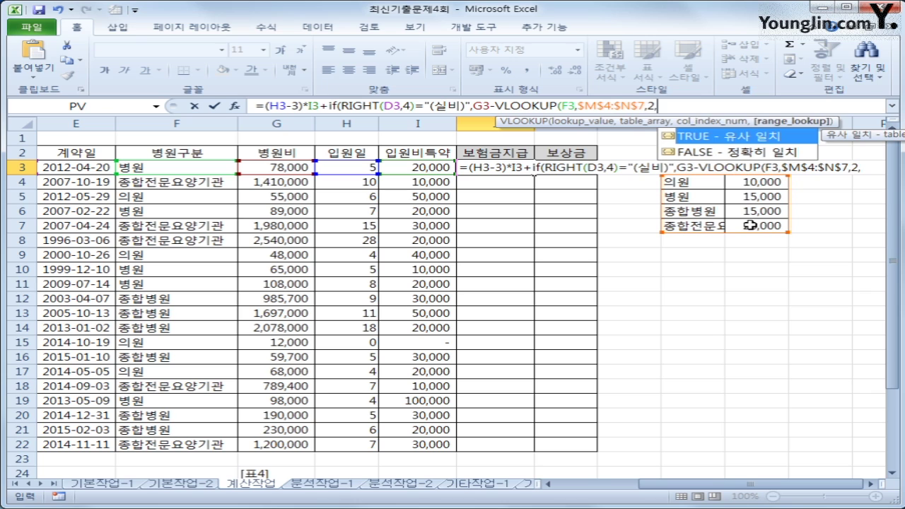
pyautogui.write('0)')
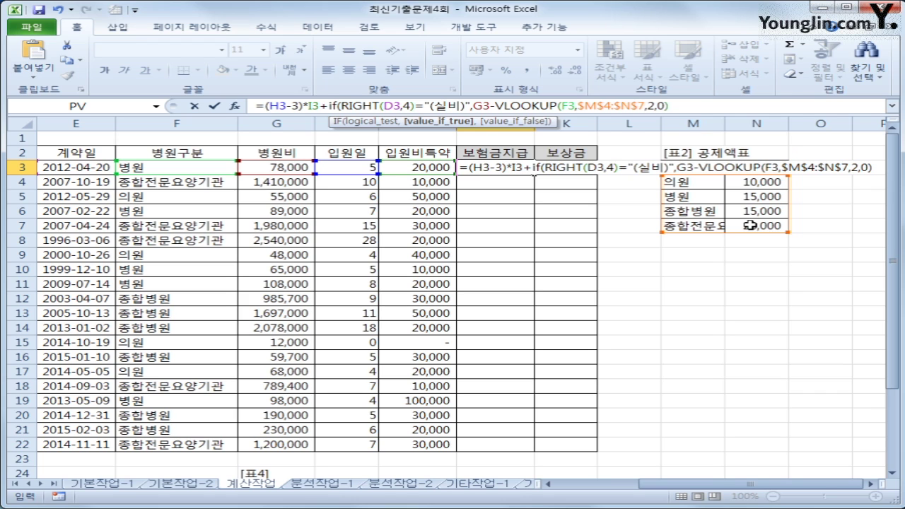
# Close the IF, enter the formula in J3 and fill it down the 보험금지급 column through row 22
pyautogui.write(')')
pyautogui.hotkey('ctrl', 'Return')
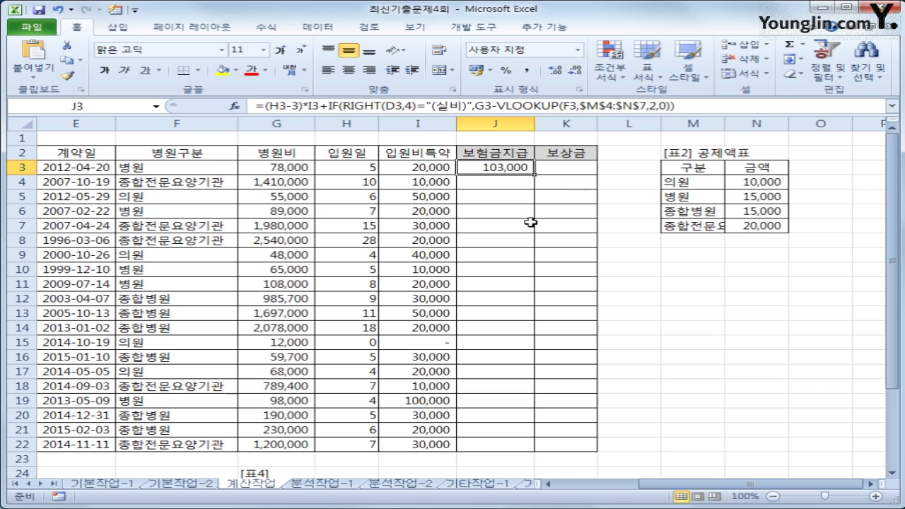
pyautogui.doubleClick(533, 176)
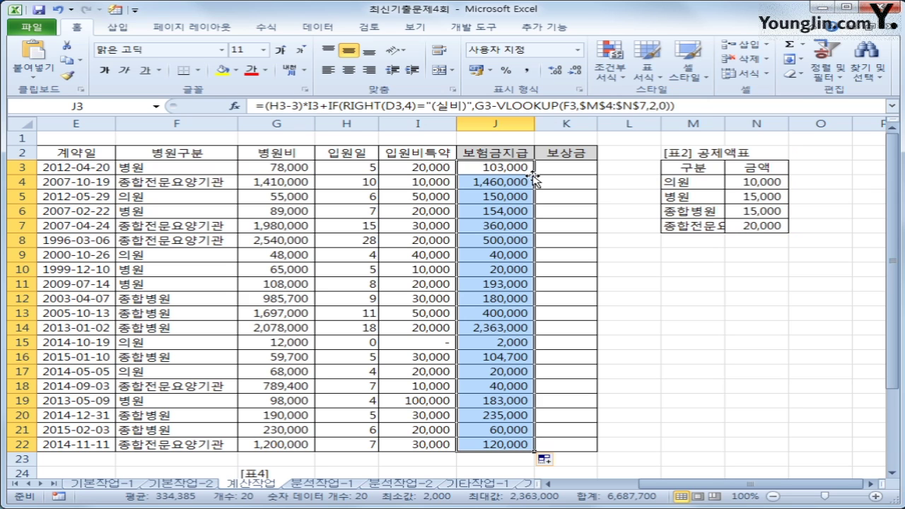
# Review the J3 formula, checking its (H3-3)*I3 part against the 입원비특약 value
pyautogui.click(511, 168)
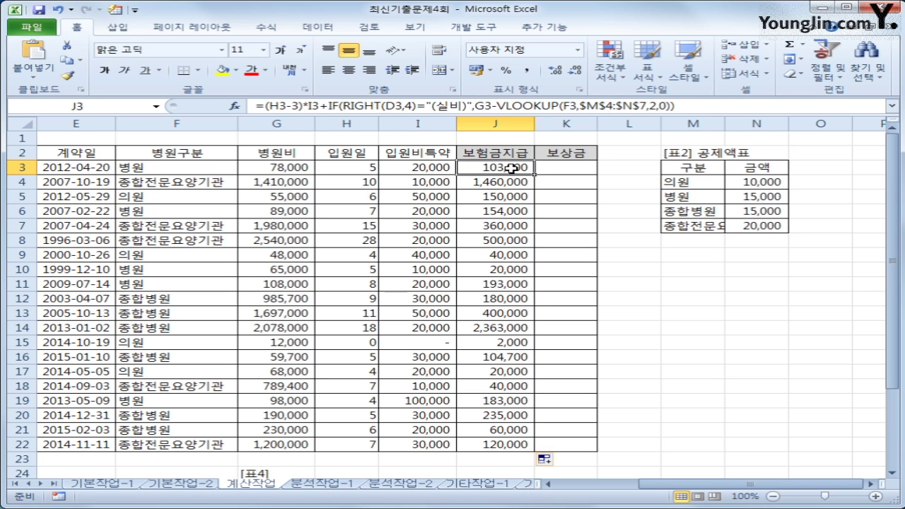
pyautogui.click(412, 165)
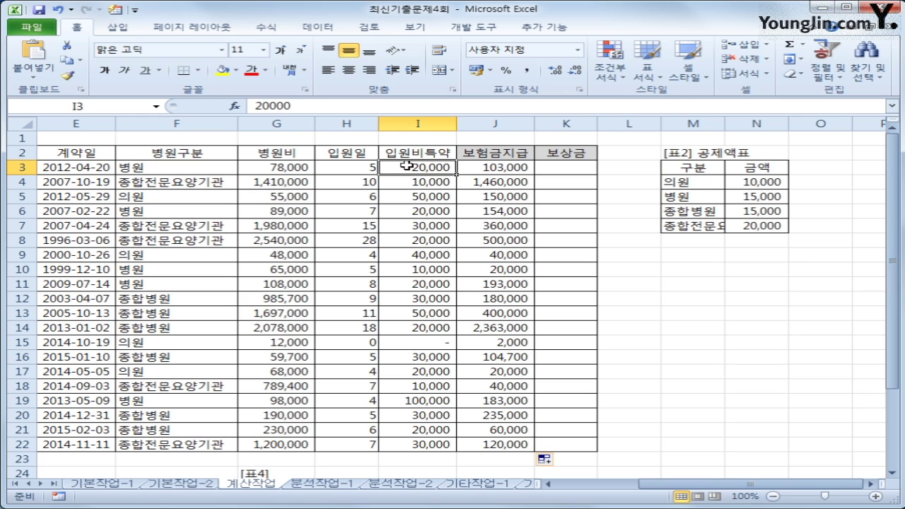
pyautogui.click(468, 167)
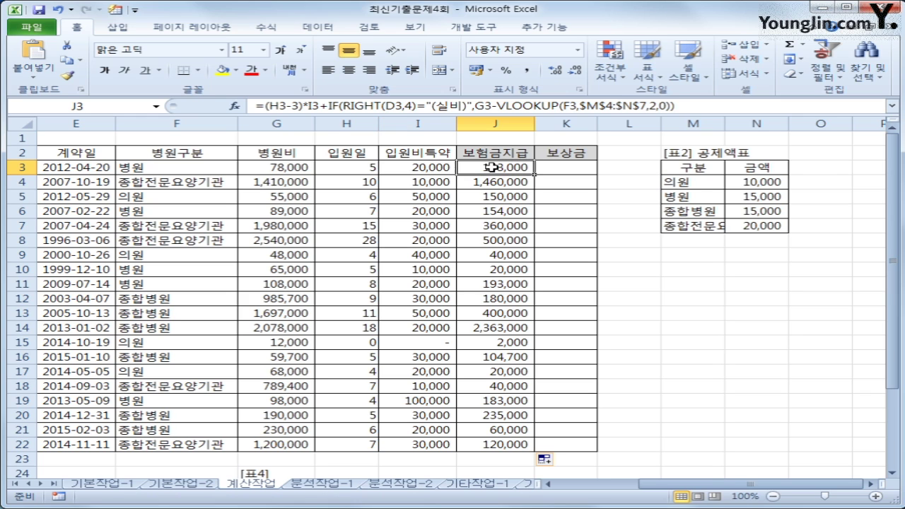
pyautogui.click(259, 106)
pyautogui.moveTo(266, 107); pyautogui.dragTo(322, 106)
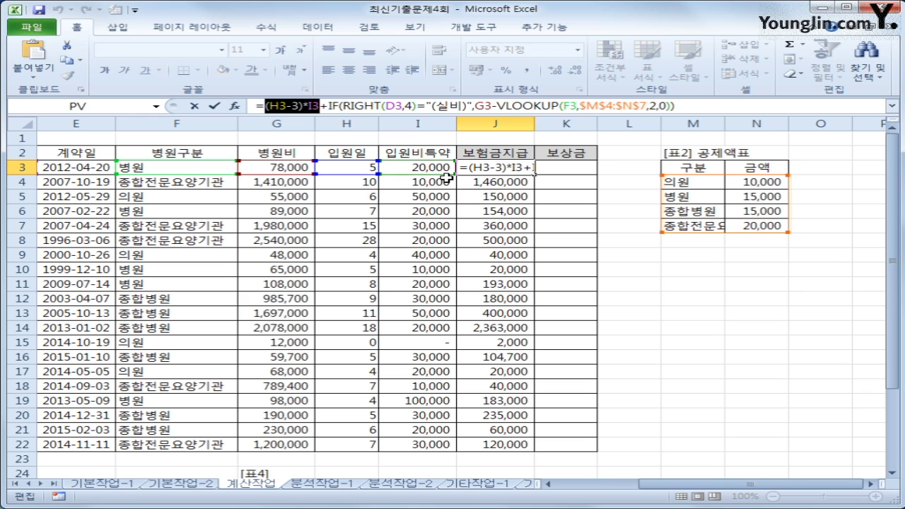
pyautogui.press('Return')
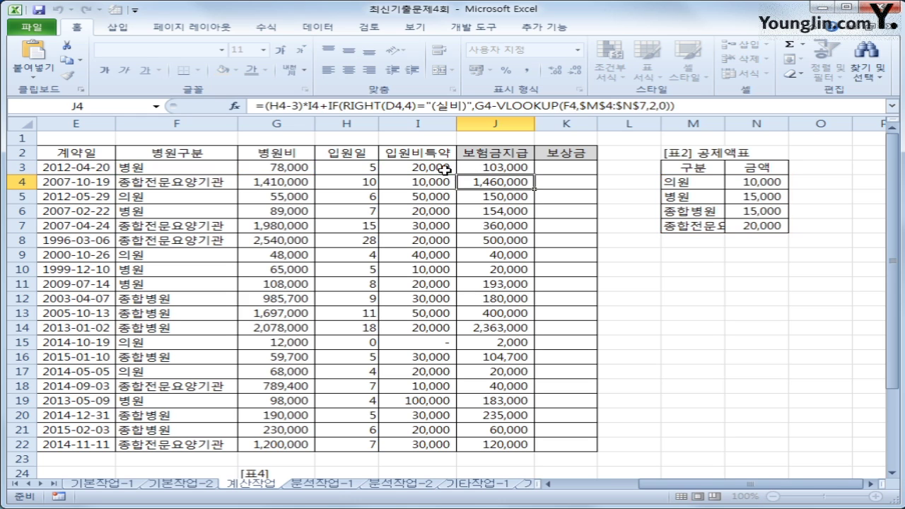
pyautogui.press('Up')
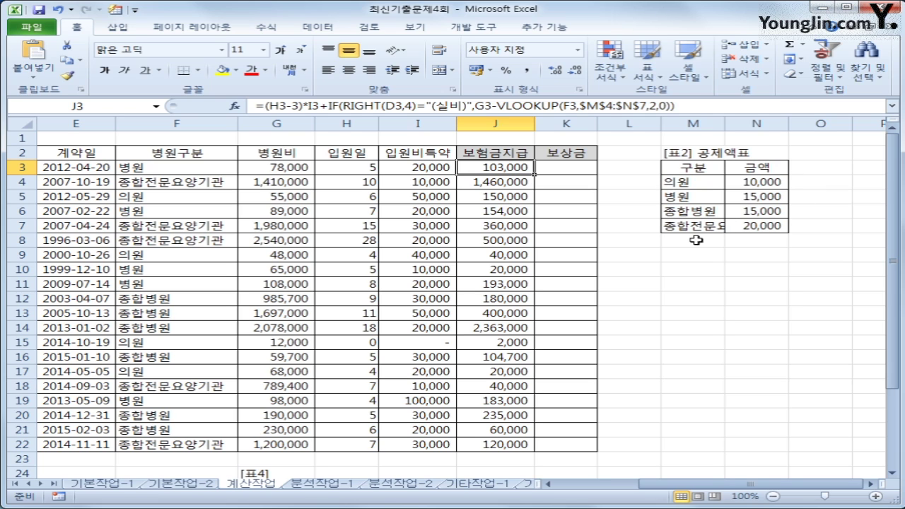
# Examine the 구분 names and 금액 values N4:N7 of [표2] that the J3 formula looks up
pyautogui.click(708, 187)
pyautogui.click(707, 212)
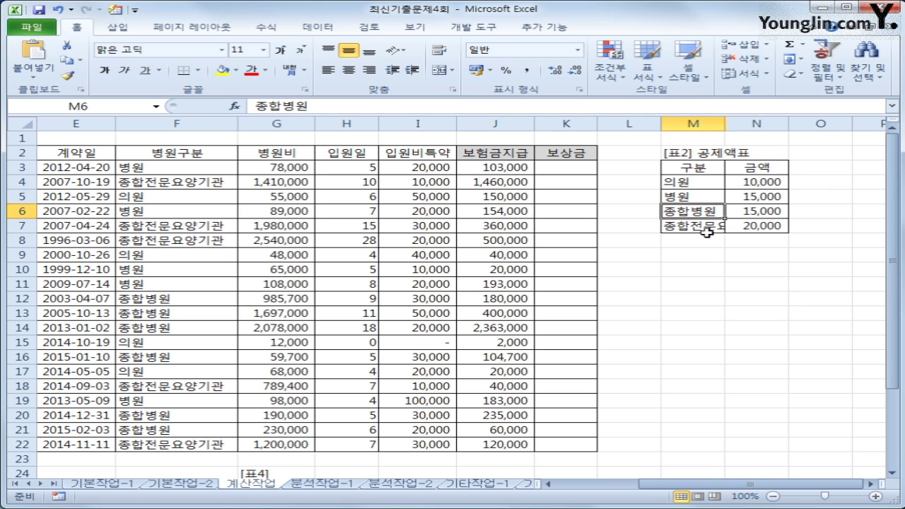
pyautogui.moveTo(746, 184); pyautogui.dragTo(753, 227)
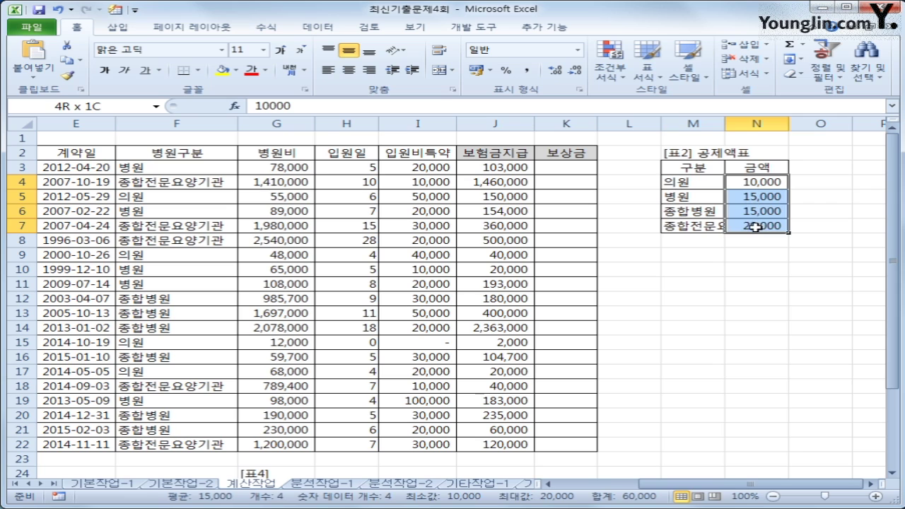
pyautogui.click(518, 167)
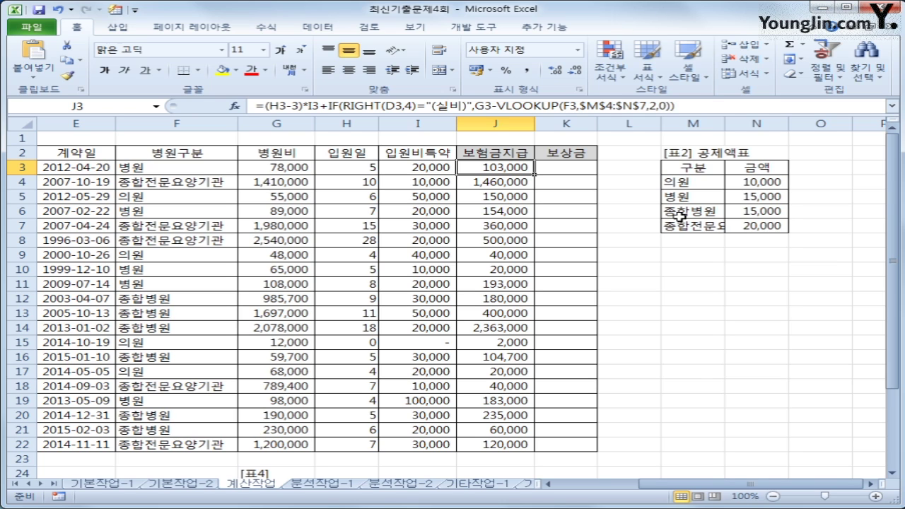
# Open the Visual Basic editor for the workbook and insert a new module
pyautogui.click(468, 26)
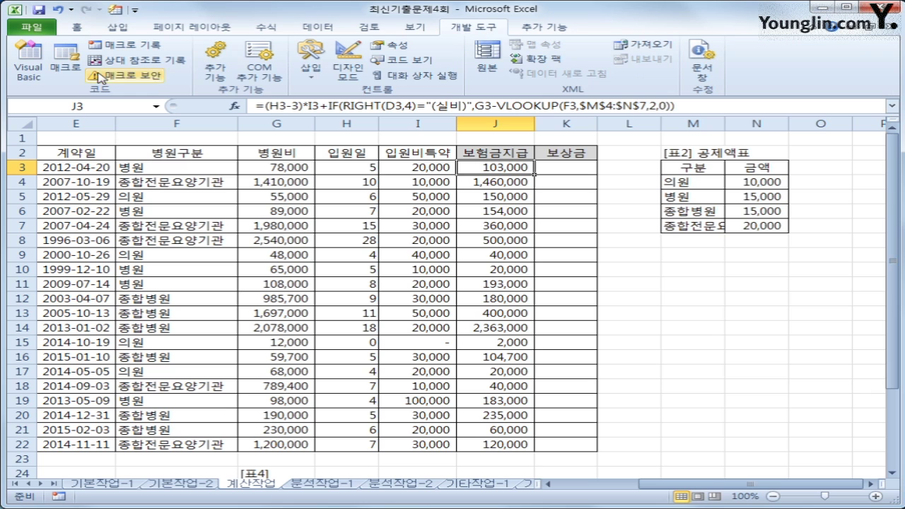
pyautogui.click(41, 85)
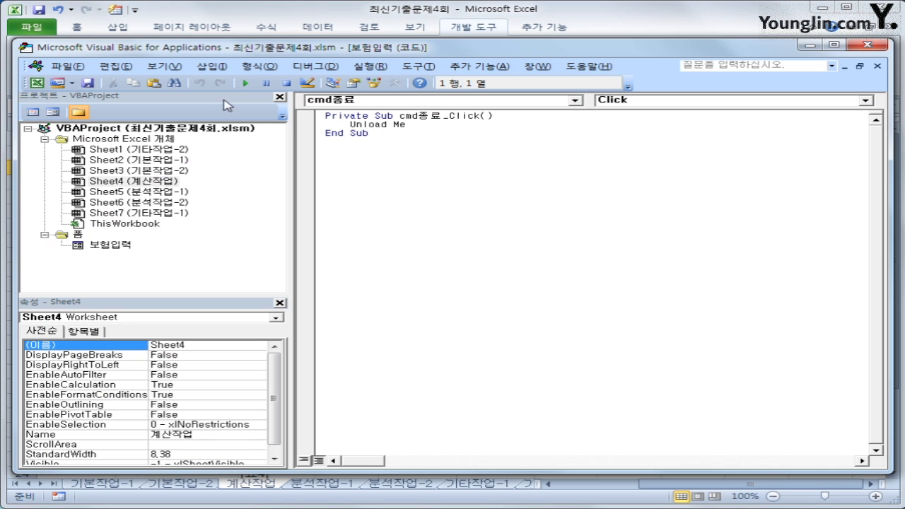
pyautogui.click(212, 66)
pyautogui.click(240, 112)
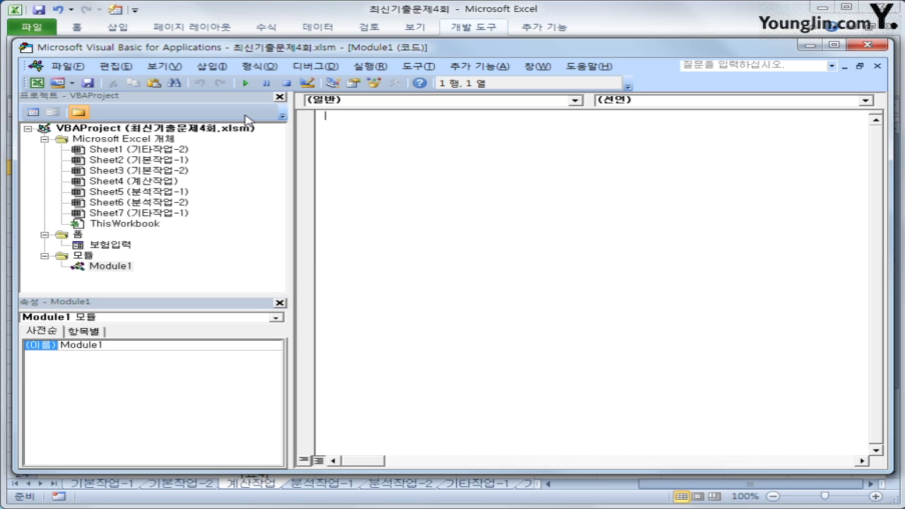
# Declare a public function fn보상금 with the parameters 관계 and 병원비
pyautogui.write('public fun')
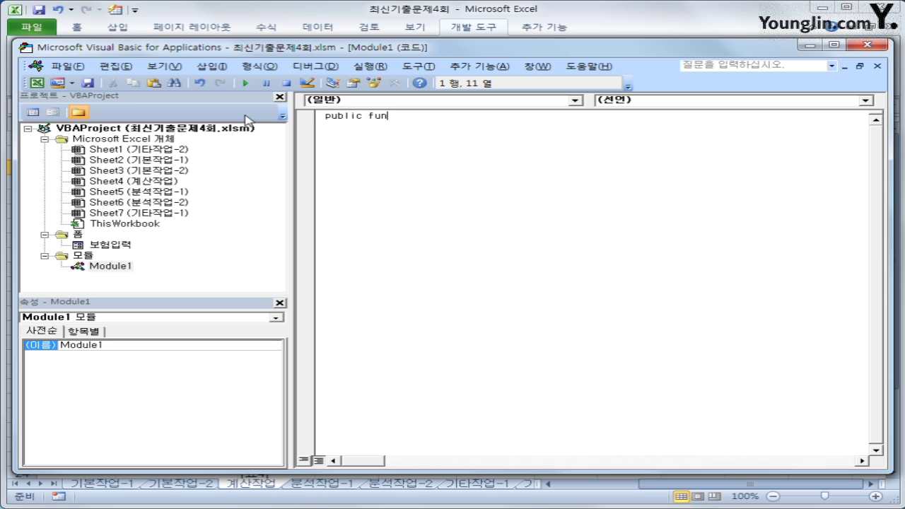
pyautogui.write('ction fn보상금(')
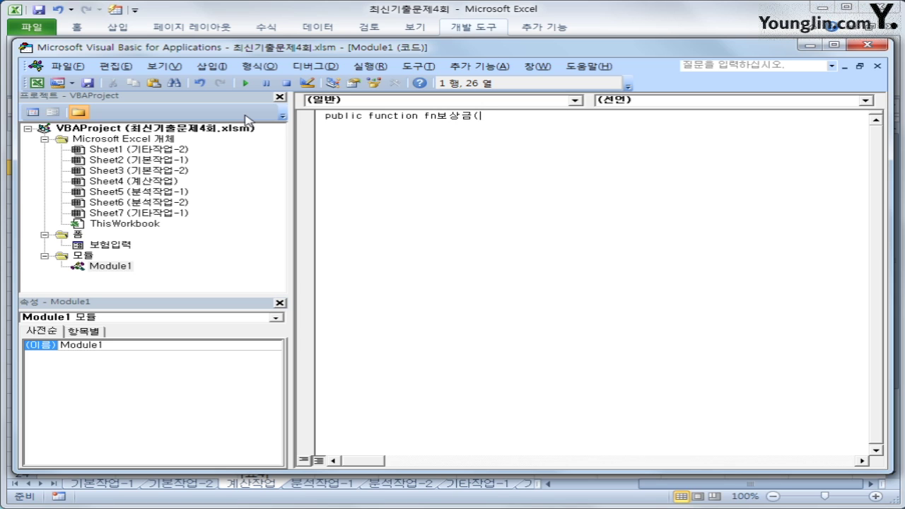
pyautogui.write('관계, 병원비)')
pyautogui.press('Return')
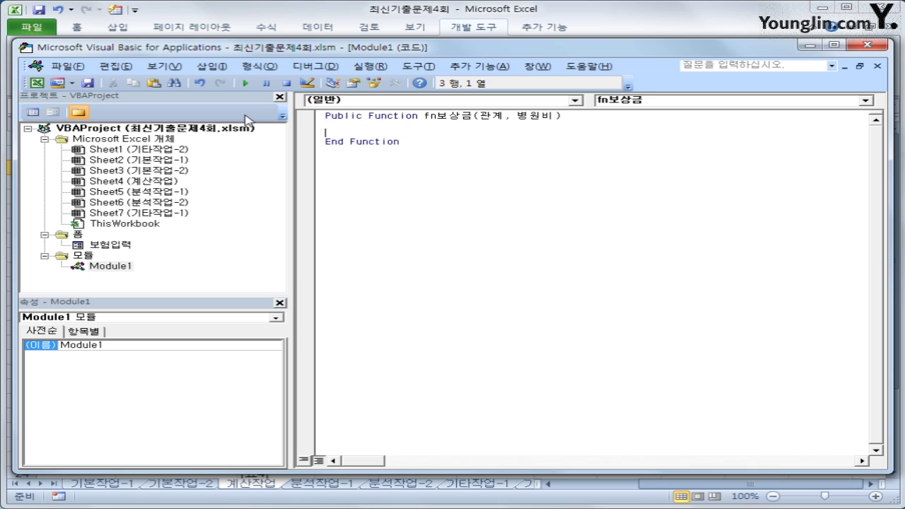
# Begin the function body with an If condition testing whether 관계 is "본인" or "배우자"
pyautogui.press('Tab')
pyautogui.write('if ')
pyautogui.write('rnd')
pyautogui.press('BackSpace')
pyautogui.press('BackSpace')
pyautogui.press('BackSpace')
pyautogui.write('관계 =')
pyautogui.write('"qnah')
pyautogui.press('BackSpace')
pyautogui.press('BackSpace')
pyautogui.press('BackSpace')
pyautogui.write('본')
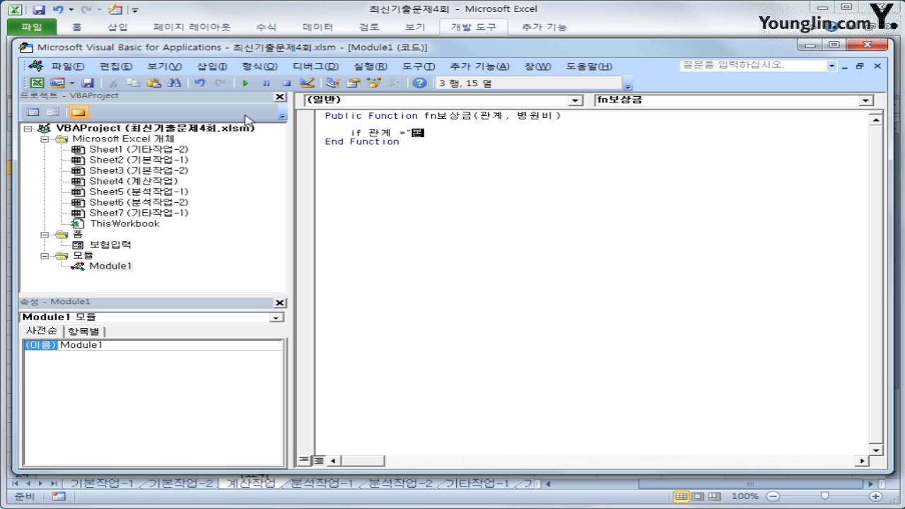
pyautogui.write('인" or 관계 ="배우자" ')
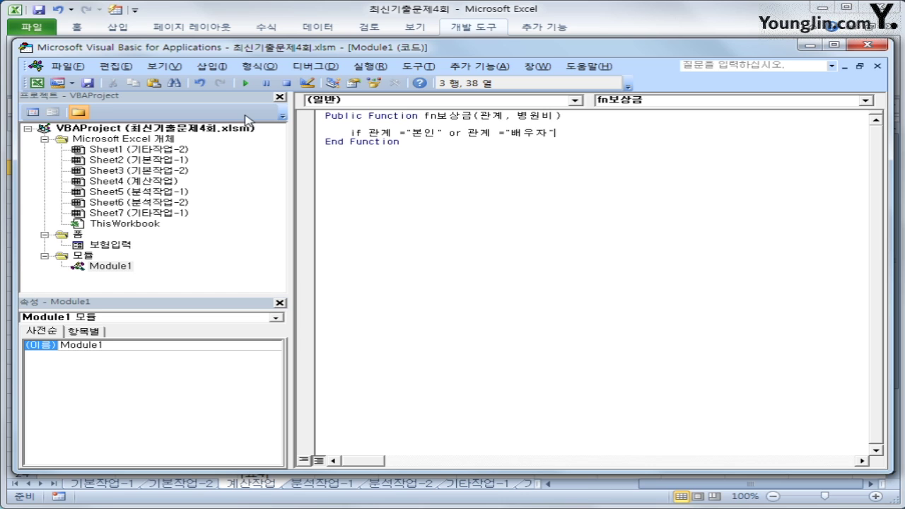
pyautogui.write('then')
pyautogui.press('Return')
pyautogui.press('Tab')
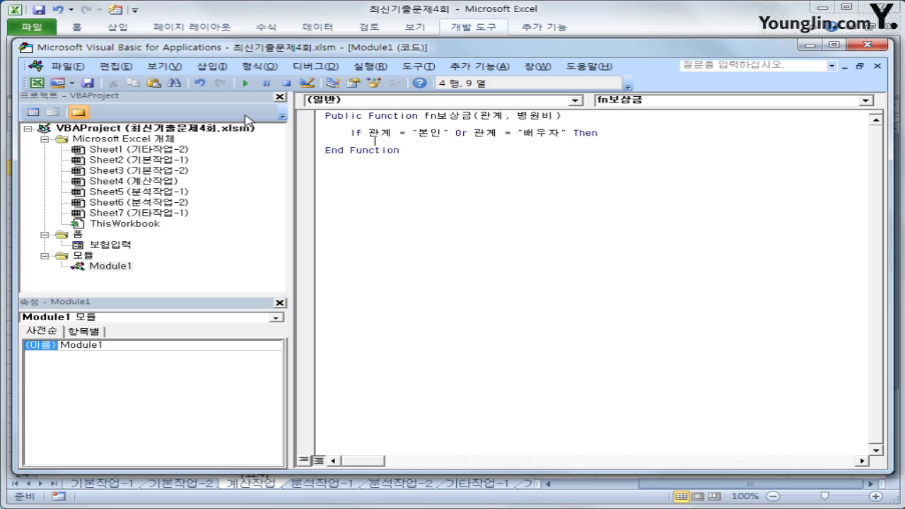
# In the If's true branch, assign 병원비 * 0.9 to fn보상금
pyautogui.write('fn보상ㄱ금 = ')
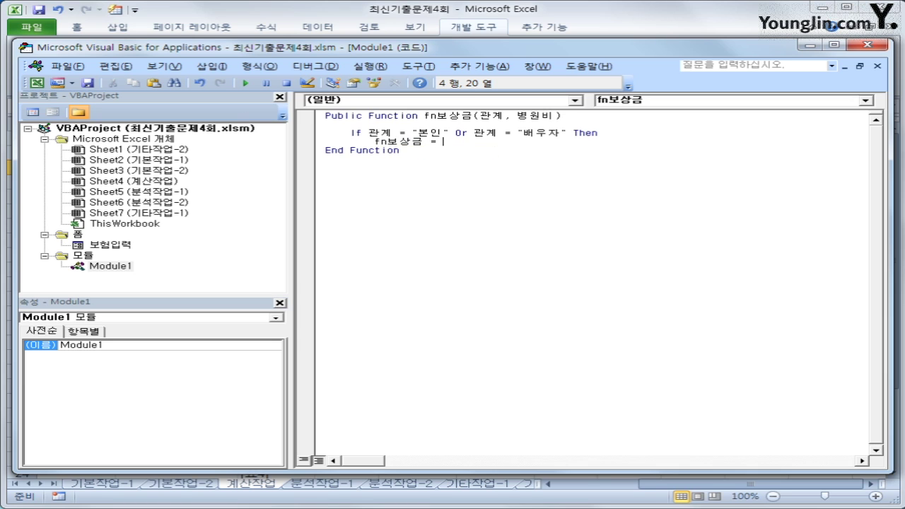
pyautogui.write('병우원비 * 0.9')
pyautogui.press('Return')
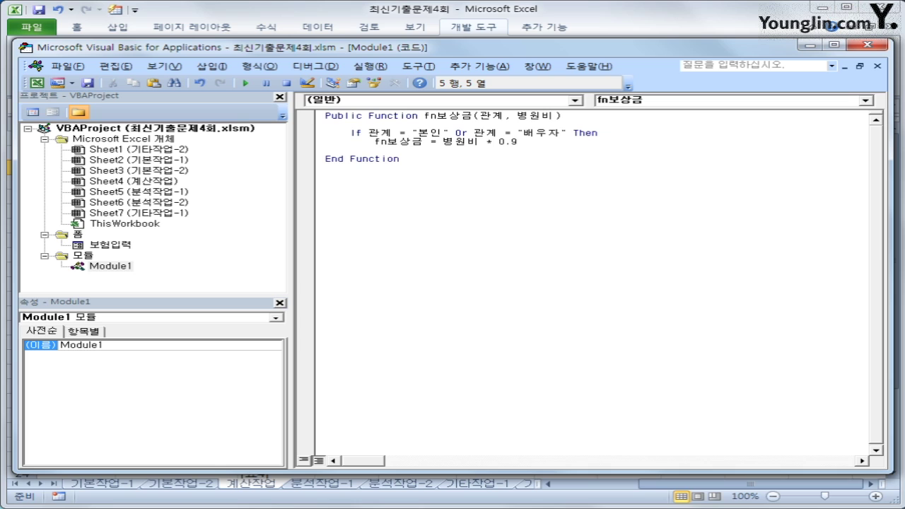
# Add an Else branch assigning 병원비 * 0.5 to fn보상금 and finish the block with End If
pyautogui.write('else')
pyautogui.press('Return')
pyautogui.write('fn')
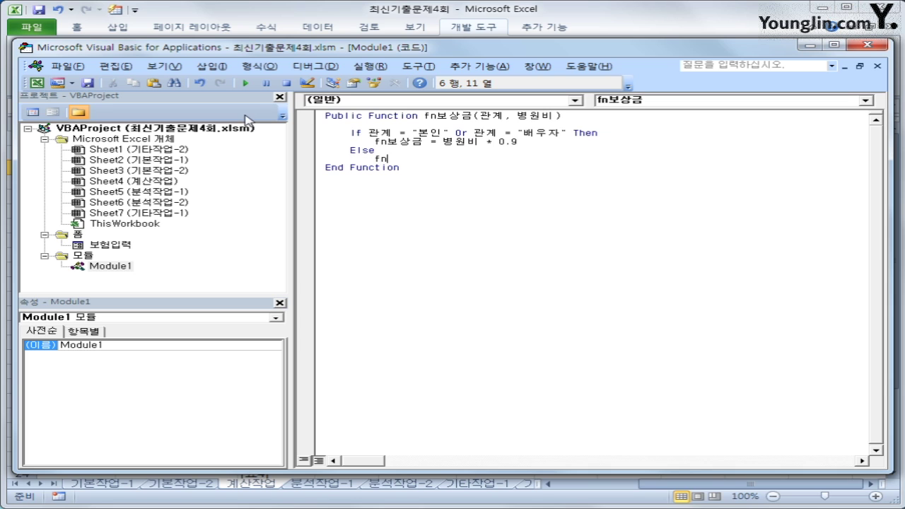
pyautogui.write('보상ㄱ금 ')
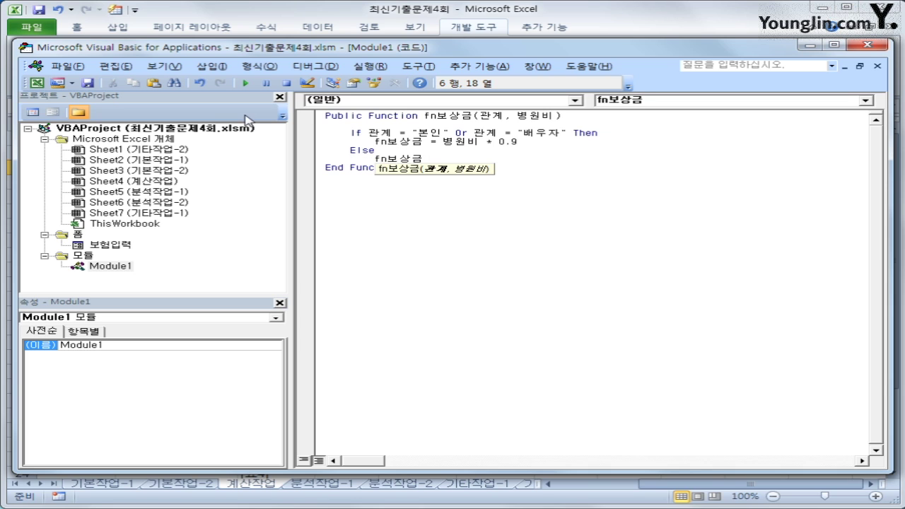
pyautogui.write('=')
pyautogui.write(' 병')
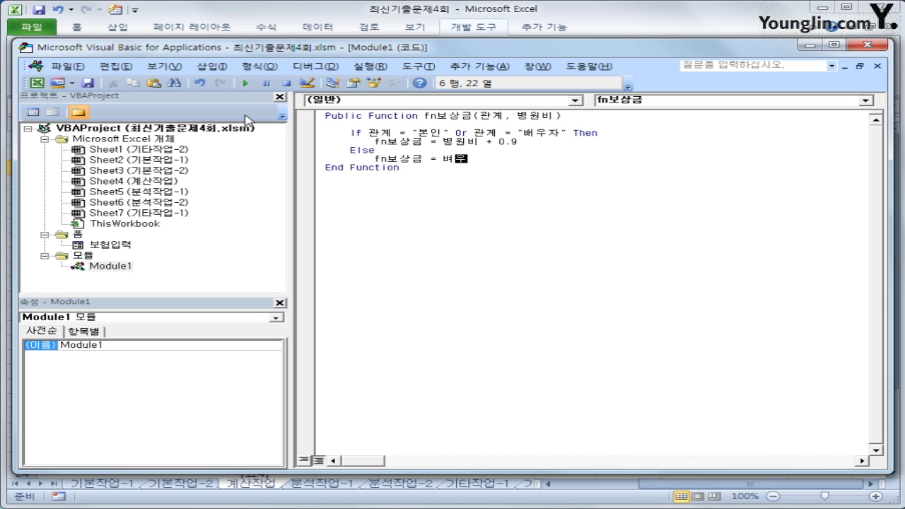
pyautogui.press('BackSpace')
pyautogui.press('BackSpace')
pyautogui.write('병원비 +')
pyautogui.write('.5')
pyautogui.press('Return')
pyautogui.press('BackSpace')
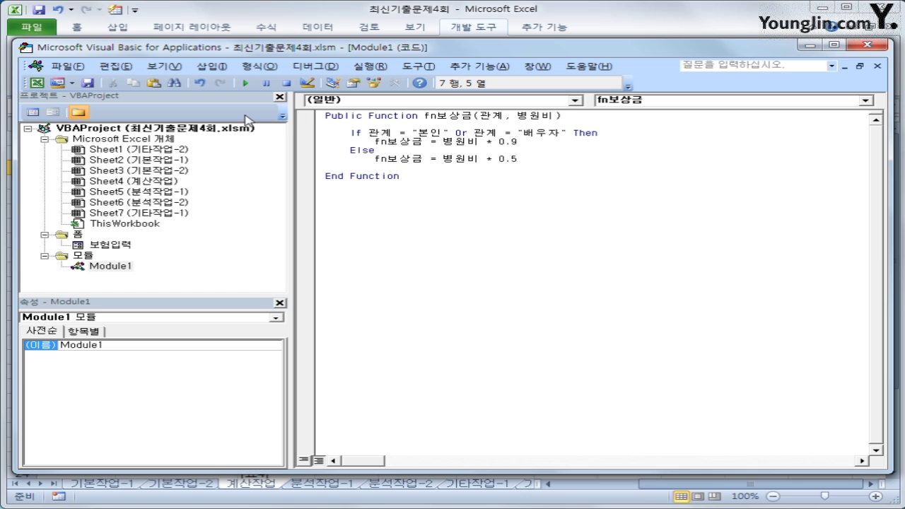
pyautogui.write('end if')
pyautogui.press('Return')
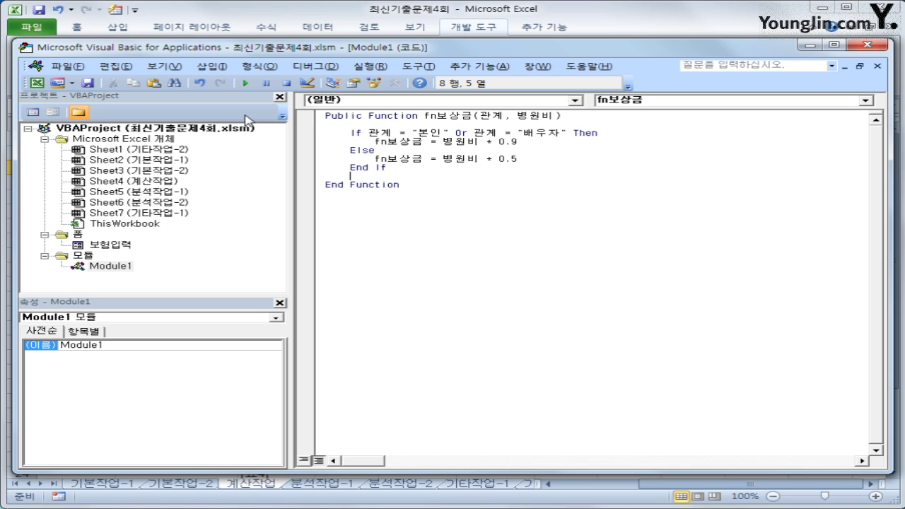
# Return to the 계산작업 sheet and insert the user-defined function fn보상금 into cell K3
pyautogui.click(864, 46)
pyautogui.click(573, 171)
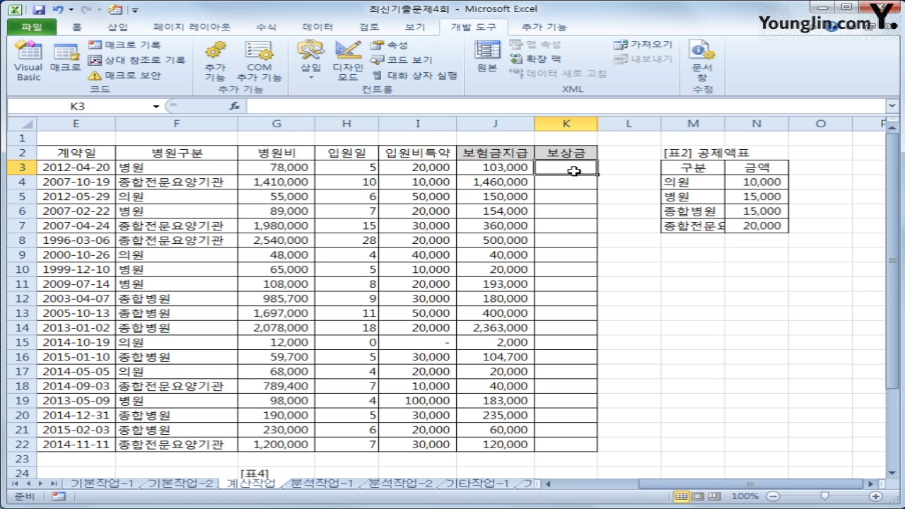
pyautogui.click(234, 107)
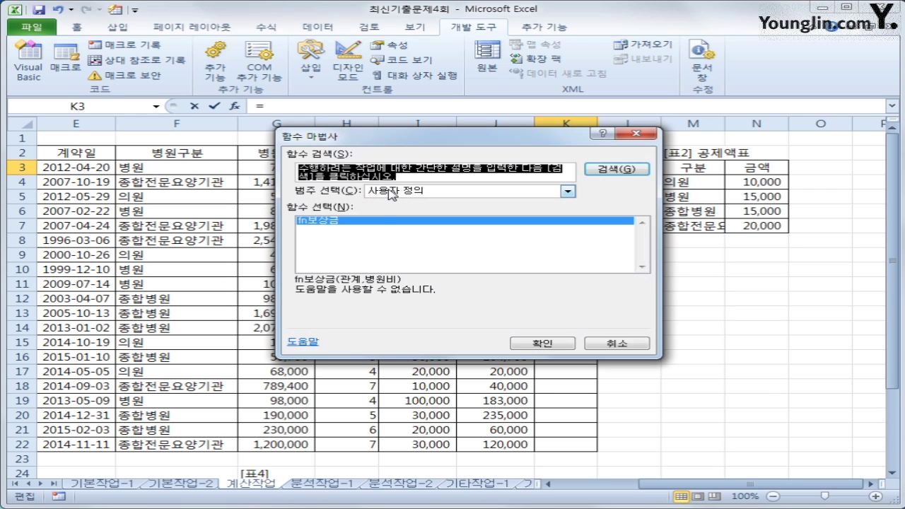
pyautogui.click(345, 223)
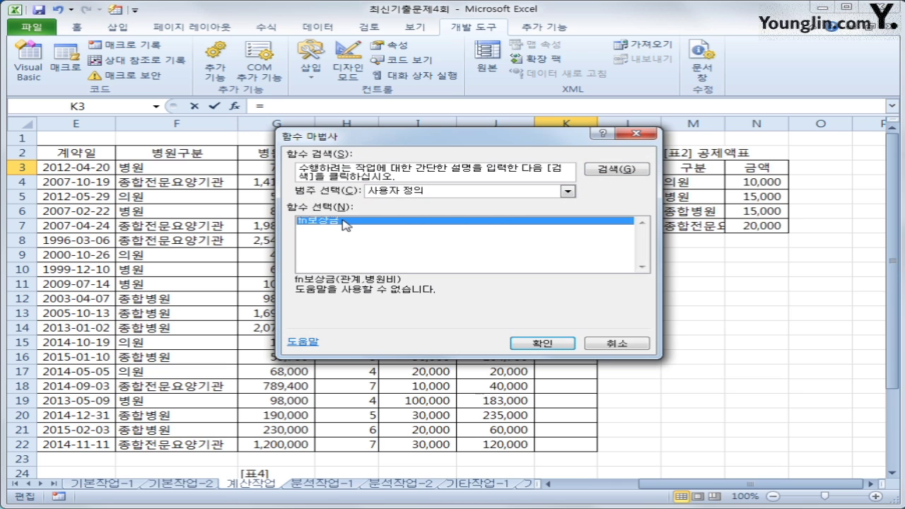
pyautogui.click(542, 343)
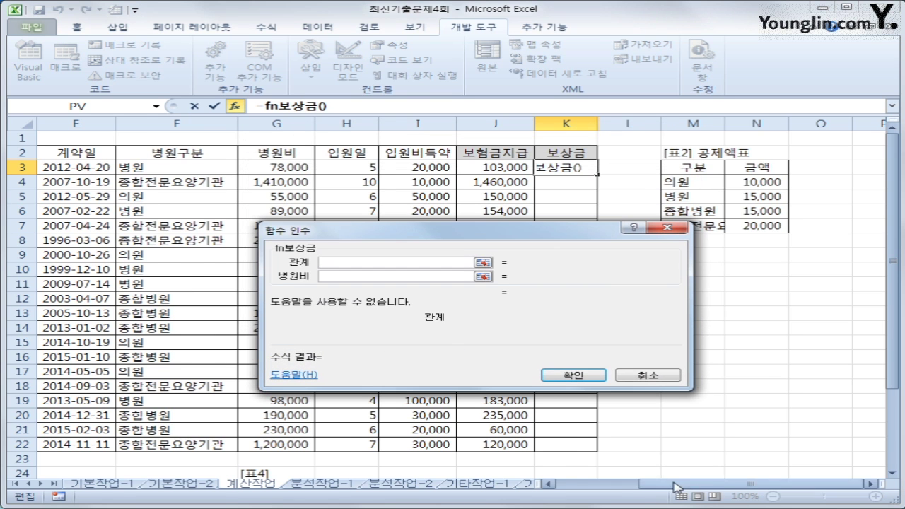
# Set the function's 관계 argument to C3 and its 병원비 argument to G3, and enter it in K3
pyautogui.moveTo(675, 487); pyautogui.dragTo(615, 487)
pyautogui.click(141, 167)
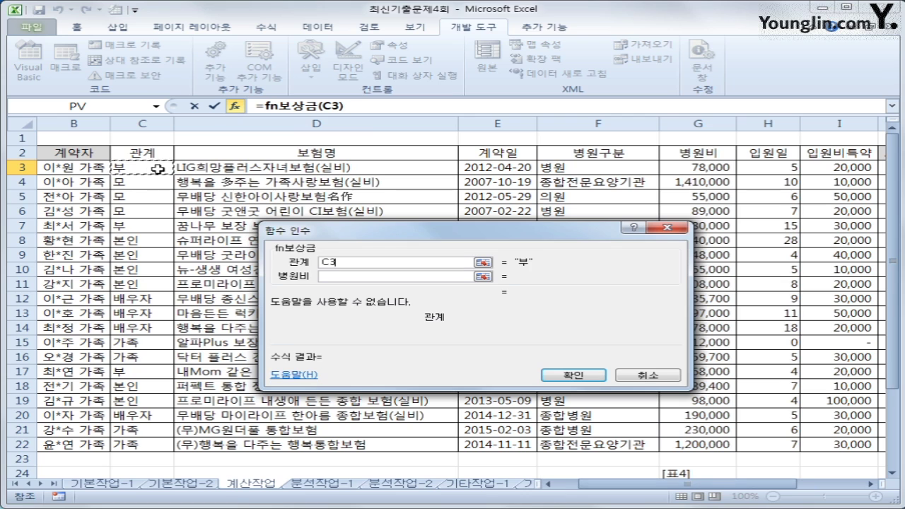
pyautogui.click(357, 277)
pyautogui.click(703, 167)
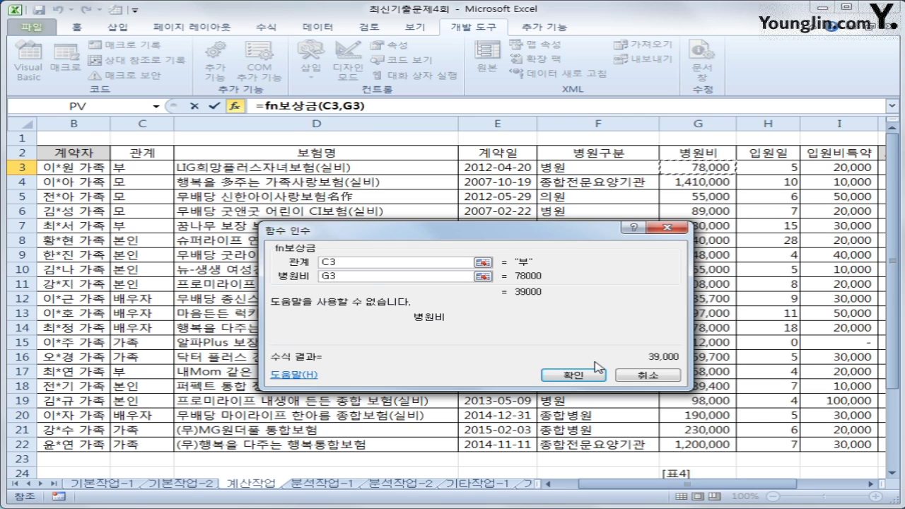
pyautogui.click(574, 371)
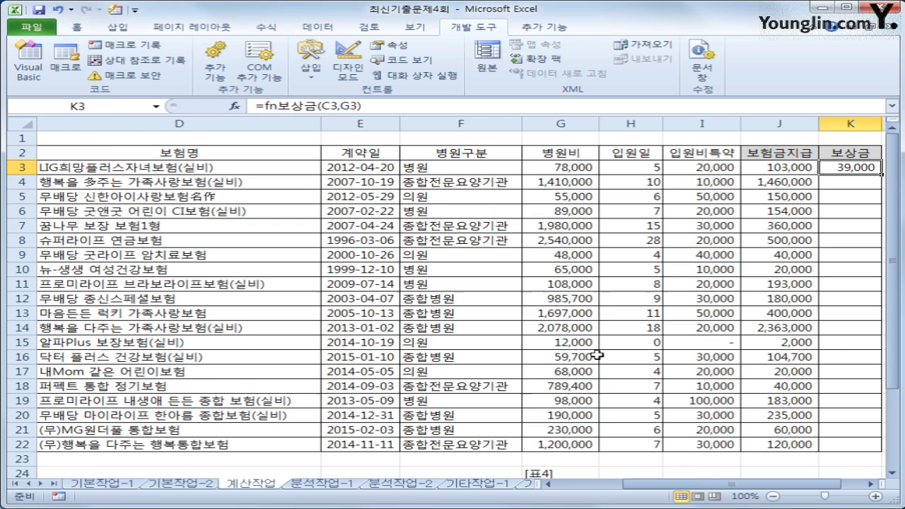
# Fill the K3 formula down the 보상금 column through row 22 and autofit column K's width
pyautogui.doubleClick(881, 174)
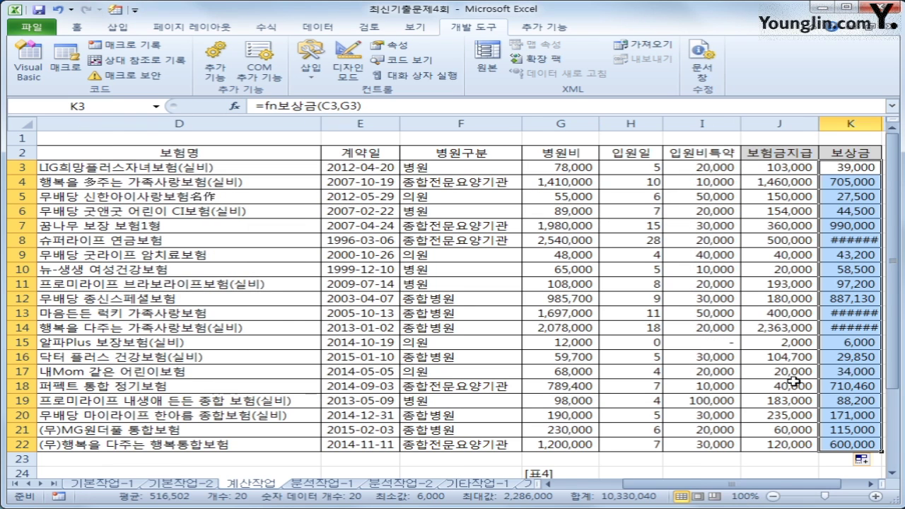
pyautogui.moveTo(778, 487); pyautogui.dragTo(789, 488)
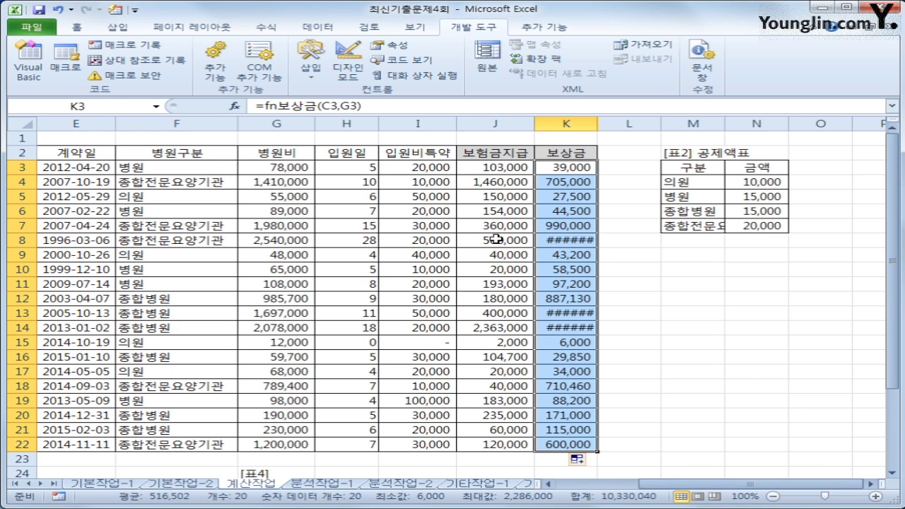
pyautogui.doubleClick(597, 124)
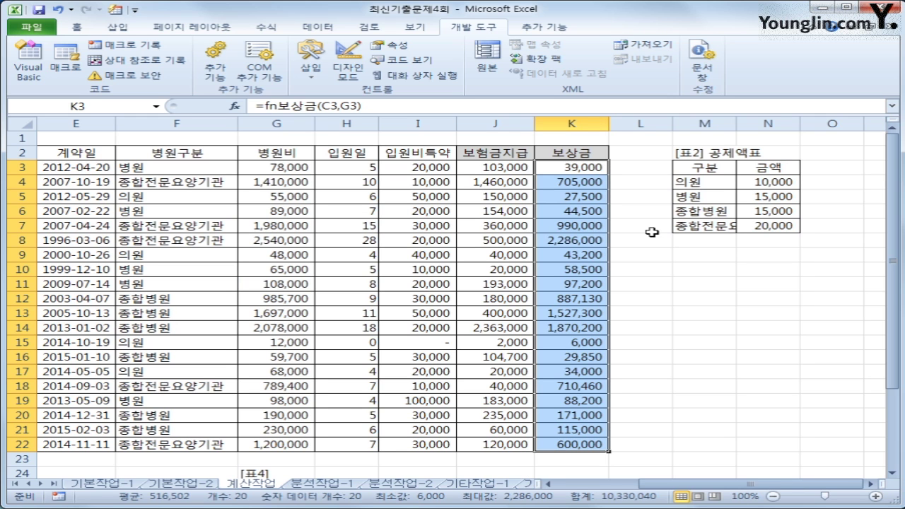
# Start a TEXT function in cell B26, the 부/의원 cell of [표3]
pyautogui.moveTo(785, 484); pyautogui.dragTo(746, 484)
pyautogui.scroll(-2, 617, 387)
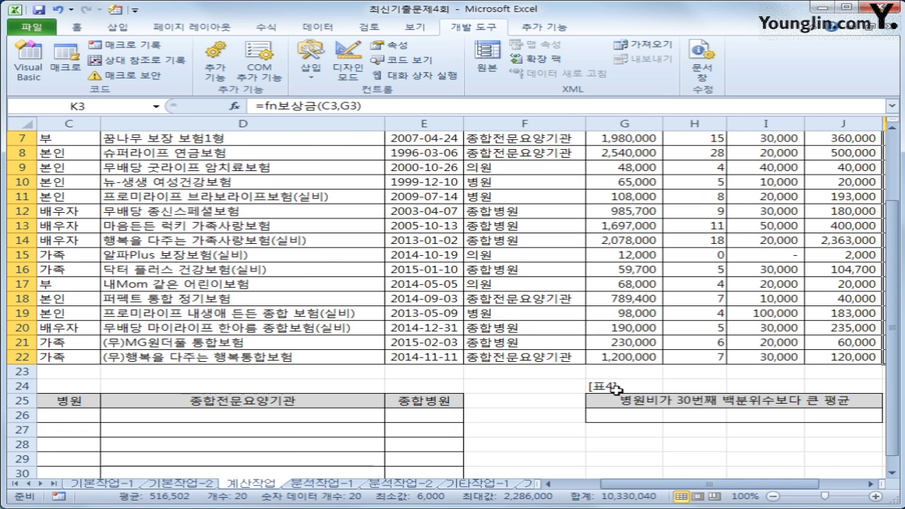
pyautogui.scroll(-2, 616, 388)
pyautogui.moveTo(610, 484); pyautogui.dragTo(563, 484)
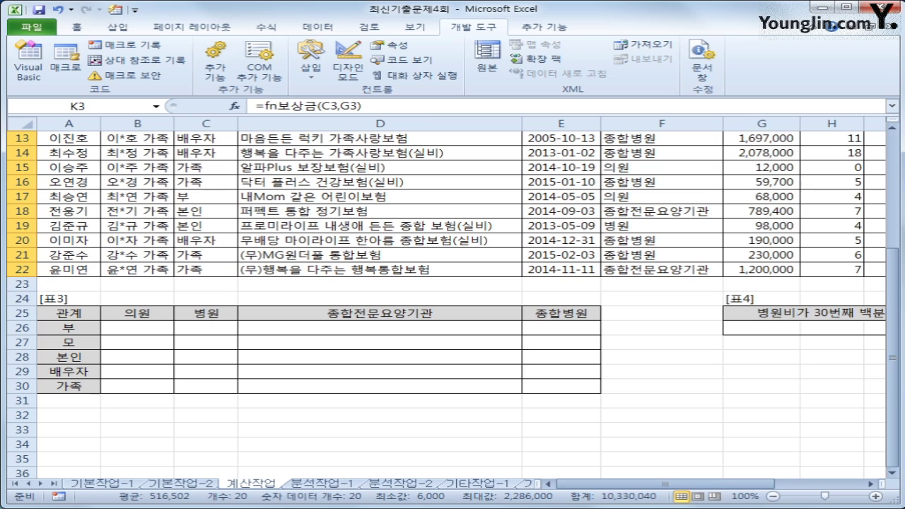
pyautogui.moveTo(127, 314); pyautogui.dragTo(535, 314)
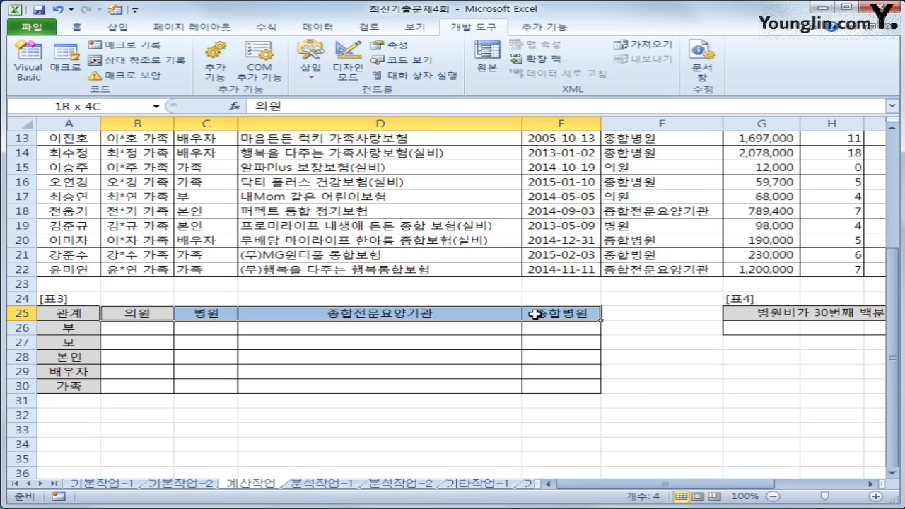
pyautogui.moveTo(129, 330); pyautogui.dragTo(539, 385)
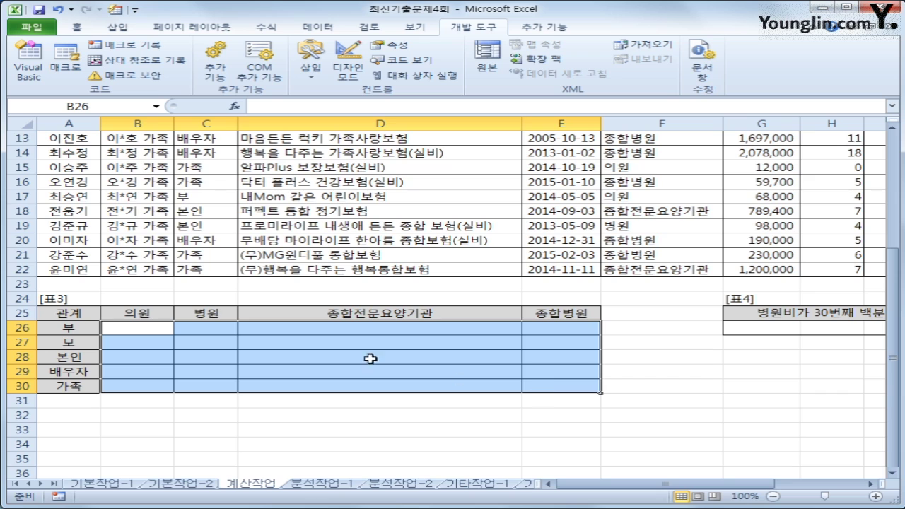
pyautogui.click(144, 329)
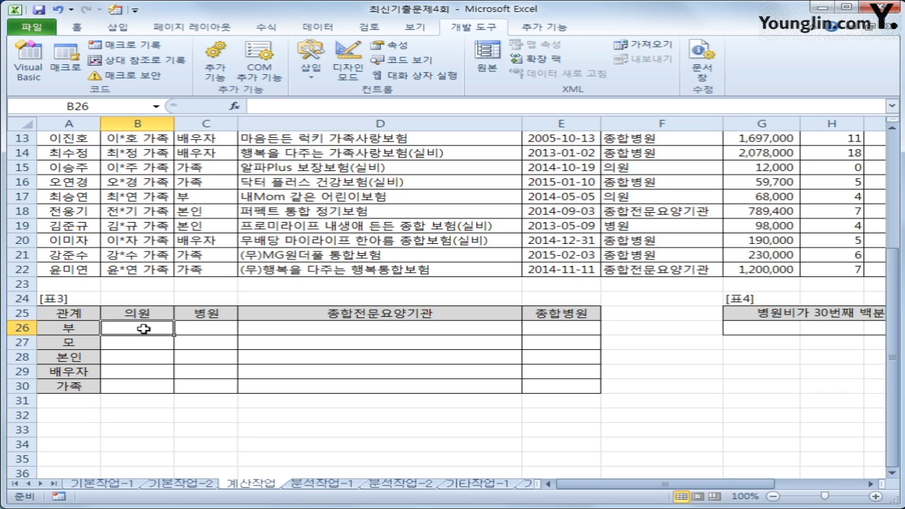
pyautogui.write('=')
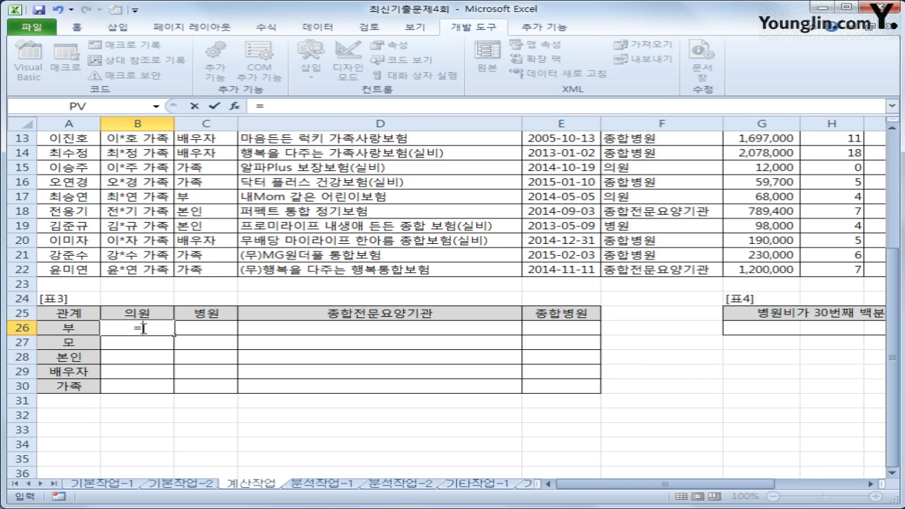
pyautogui.write('tex')
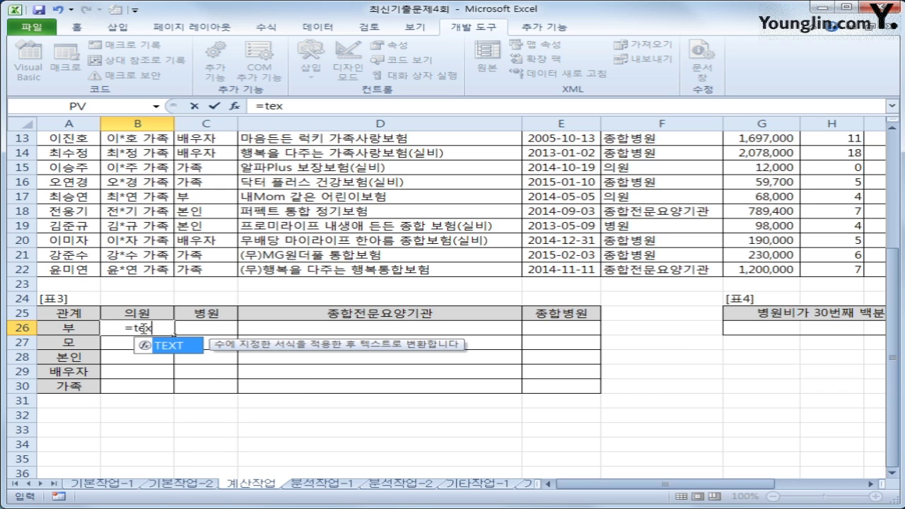
pyautogui.press('Tab')
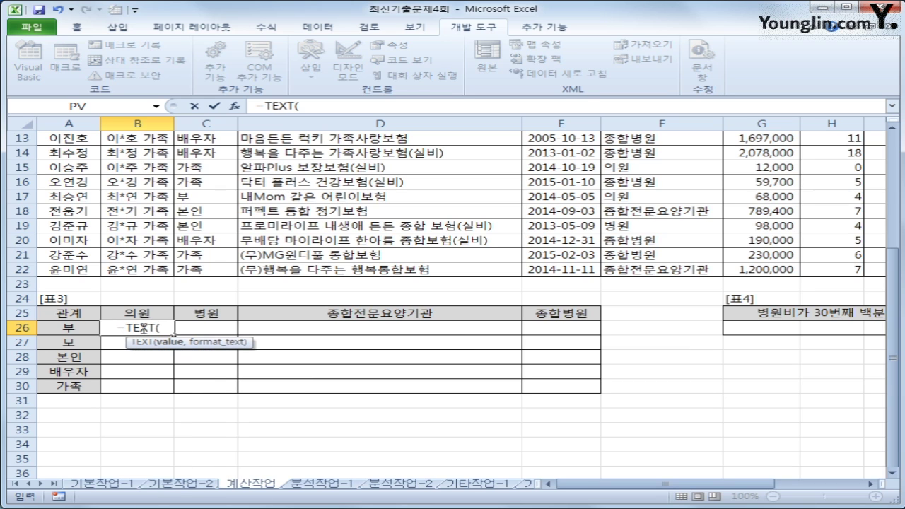
# Leave the TEXT value argument empty, set its format to "0 건" and close the function
pyautogui.write(',')
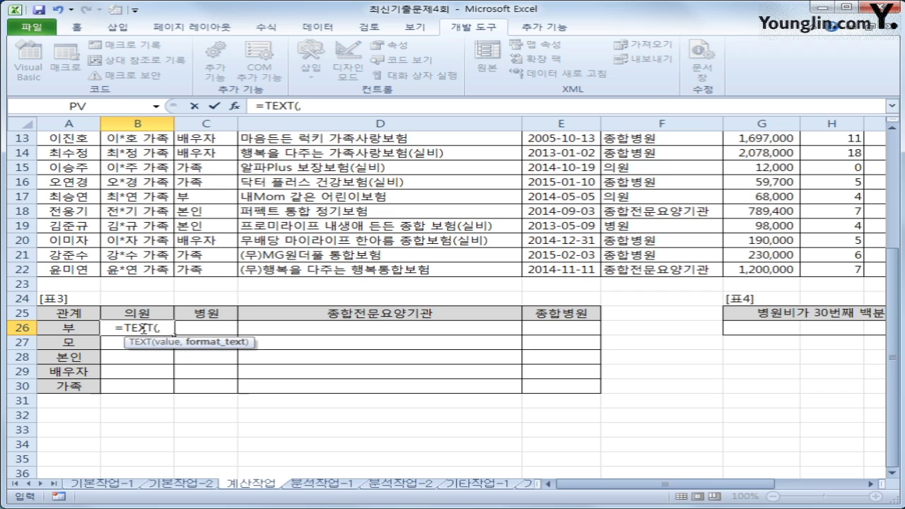
pyautogui.write('"')
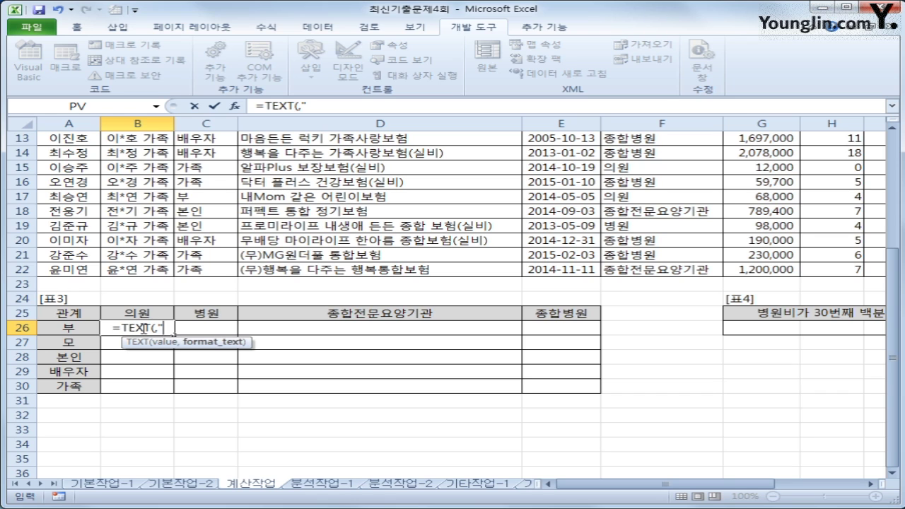
pyautogui.write('0 rjs')
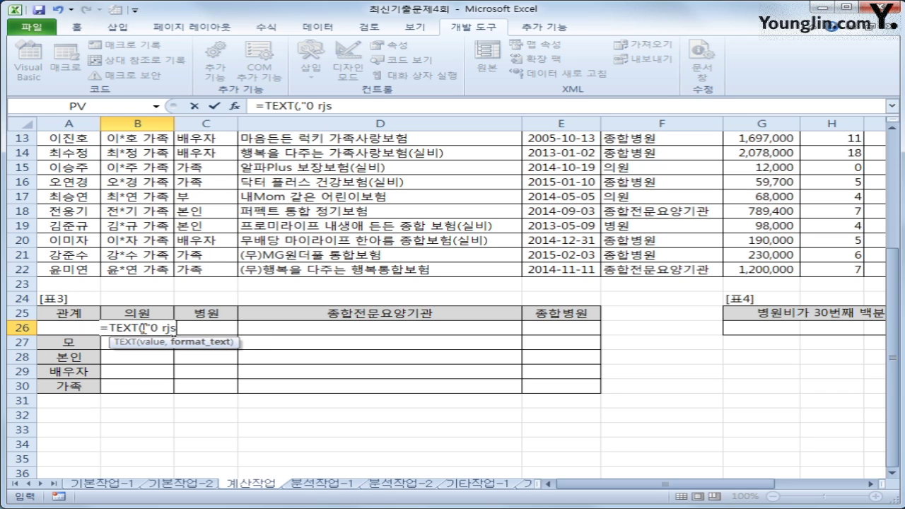
pyautogui.press('BackSpace')
pyautogui.press('BackSpace')
pyautogui.press('BackSpace')
pyautogui.press('Hangul')
pyautogui.write('건')
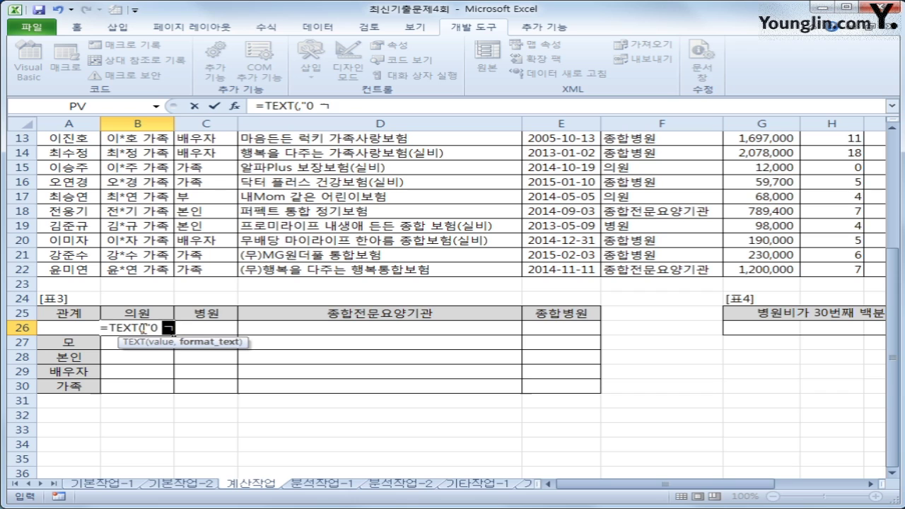
pyautogui.write('")')
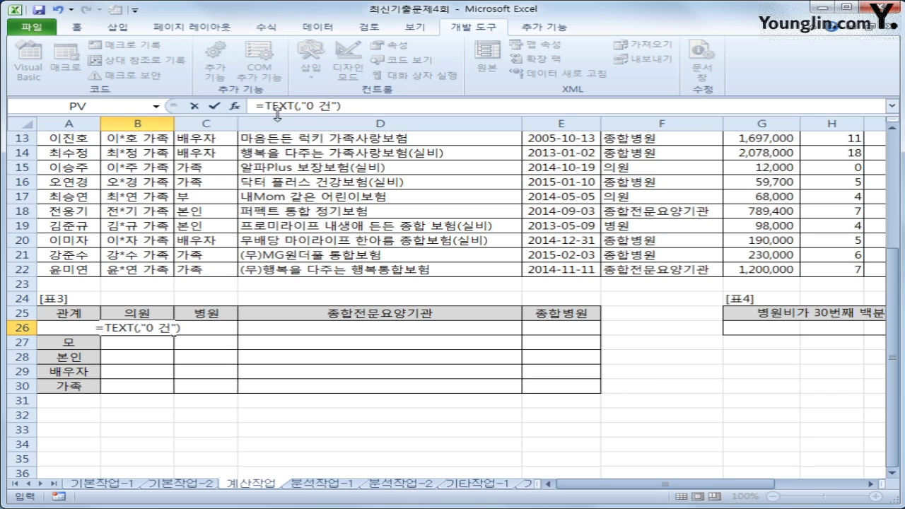
# Nest a SUM function as the value argument of the TEXT formula in B26
pyautogui.click(299, 106)
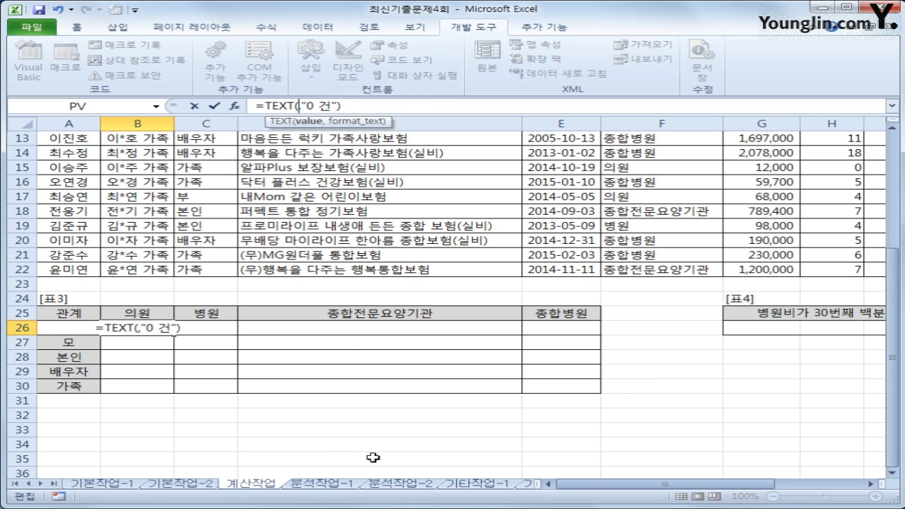
pyautogui.write('ㄴ,')
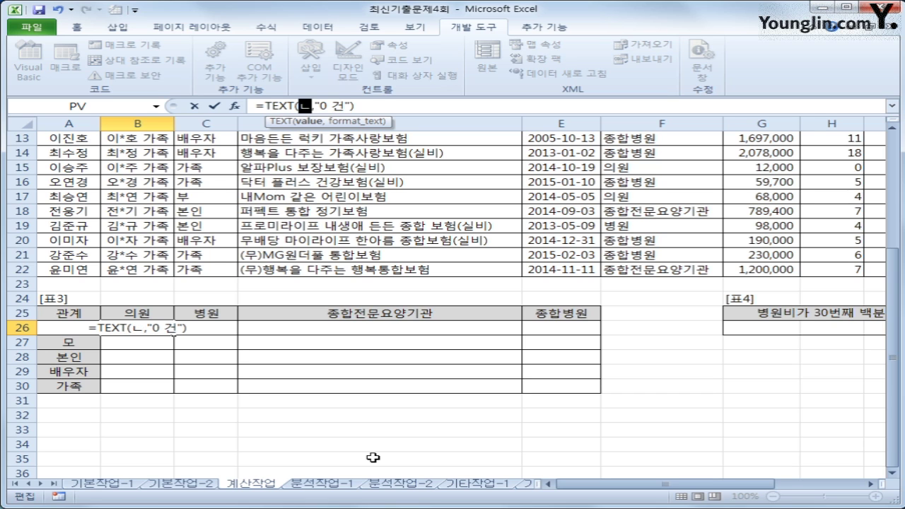
pyautogui.press('BackSpace')
pyautogui.write('sum(')
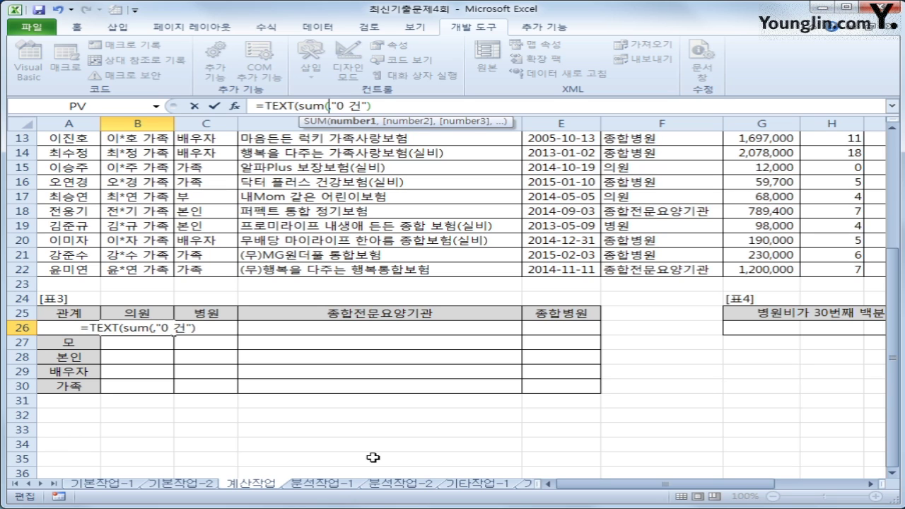
# Add the 관계 condition ($C$3:$C$22=$A26) inside SUM, followed by a multiplication sign
pyautogui.write('(')
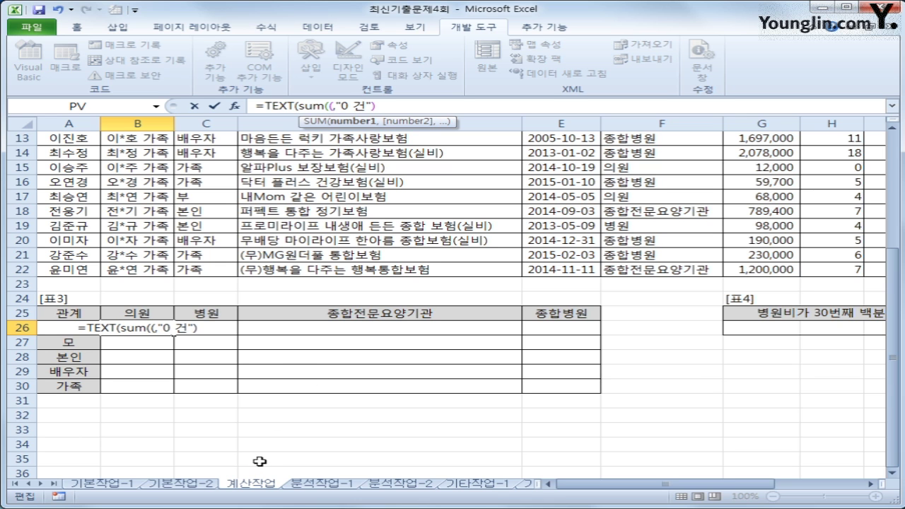
pyautogui.moveTo(895, 374); pyautogui.dragTo(895, 343)
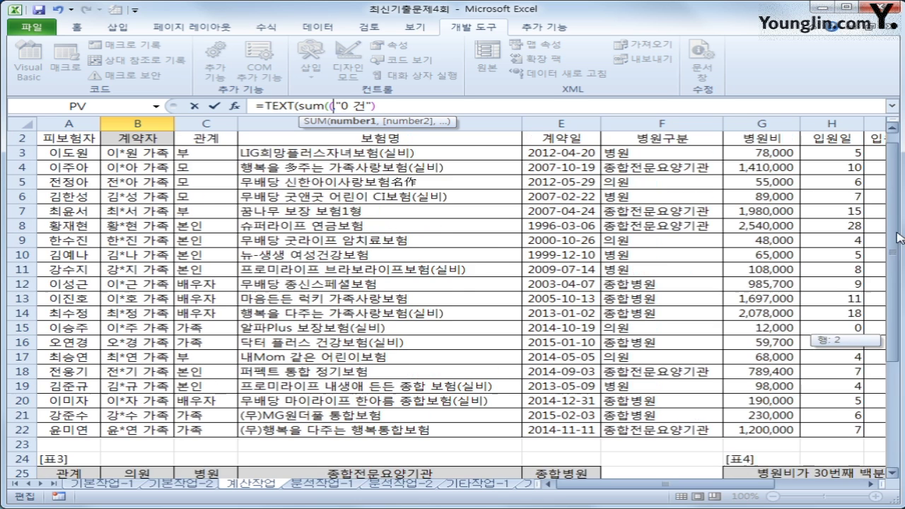
pyautogui.moveTo(216, 162); pyautogui.dragTo(197, 435)
pyautogui.press('F4')
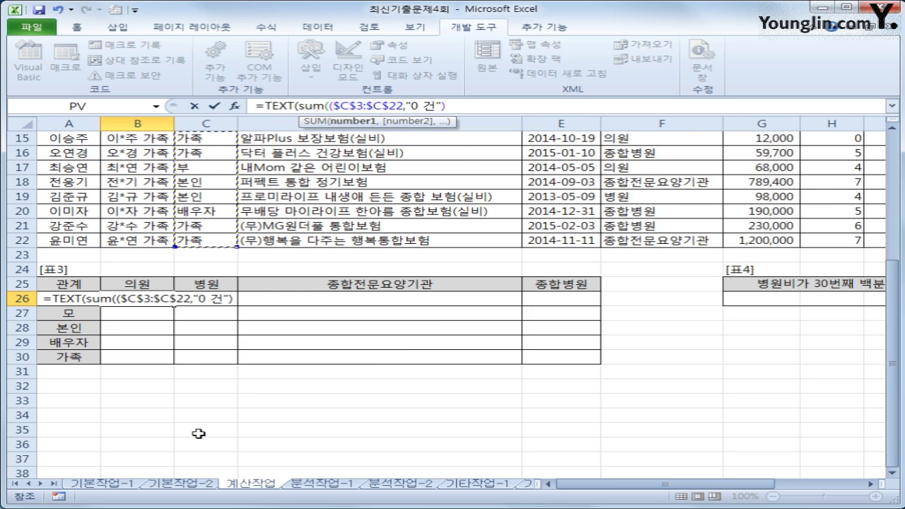
pyautogui.write('=')
pyautogui.click(51, 300)
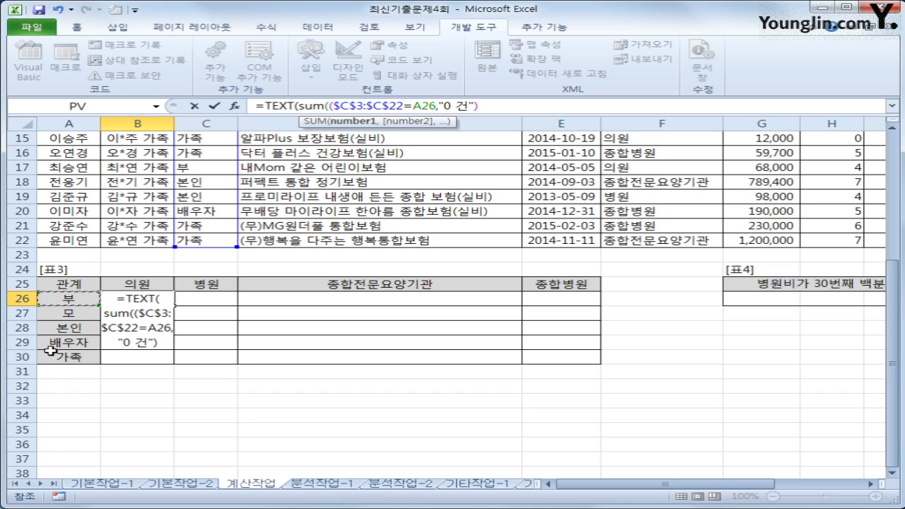
pyautogui.press('F4')
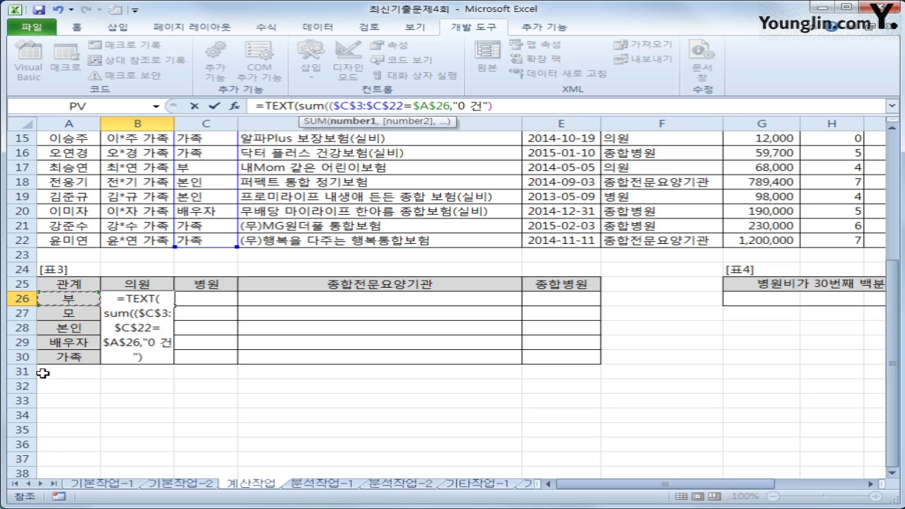
pyautogui.press('F4')
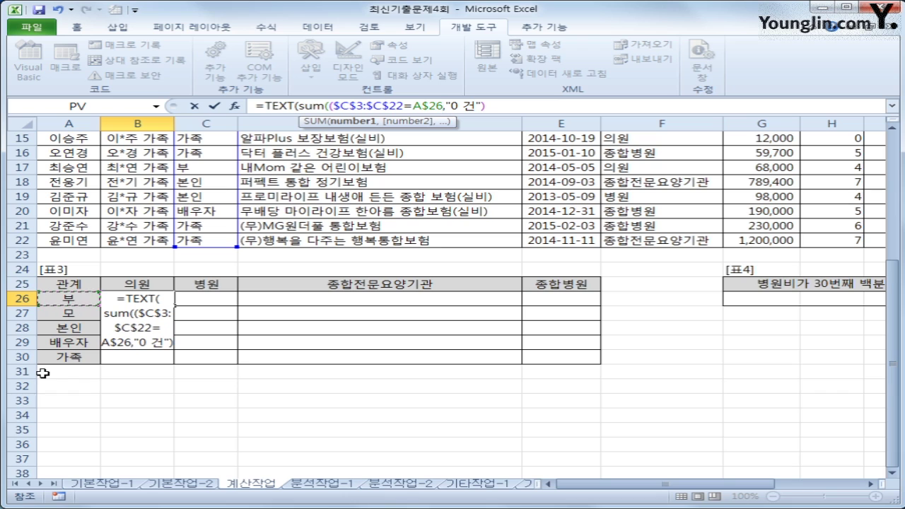
pyautogui.press('F4')
pyautogui.write(')*')
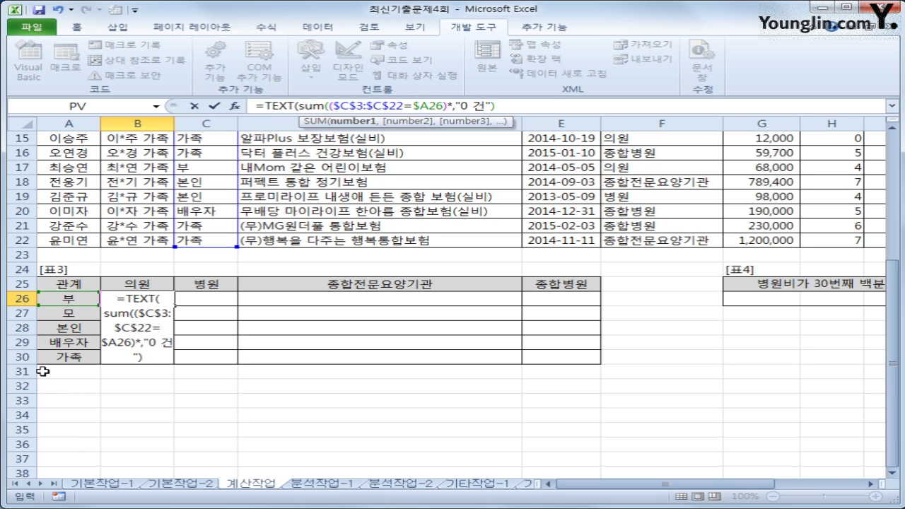
# Add the 병원구분 condition ($F$3:$F$22=B$25) as the second factor inside SUM
pyautogui.write('(')
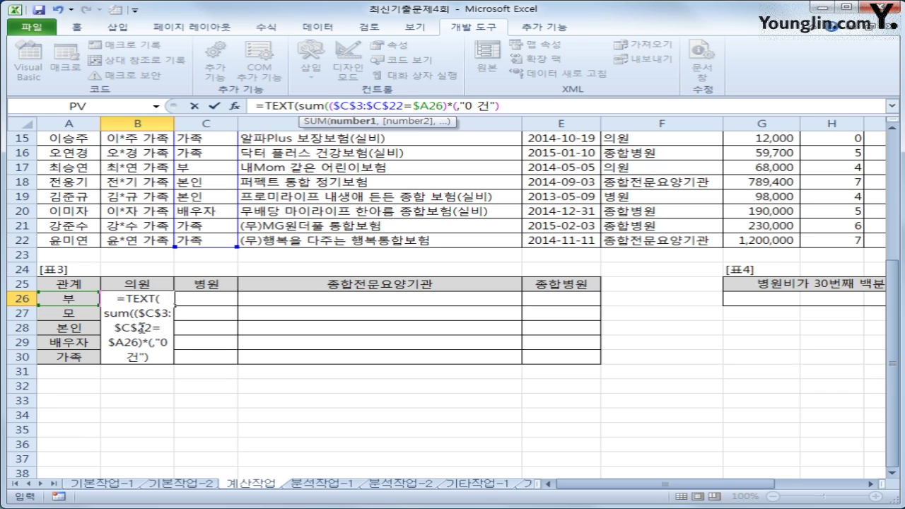
pyautogui.click(140, 285)
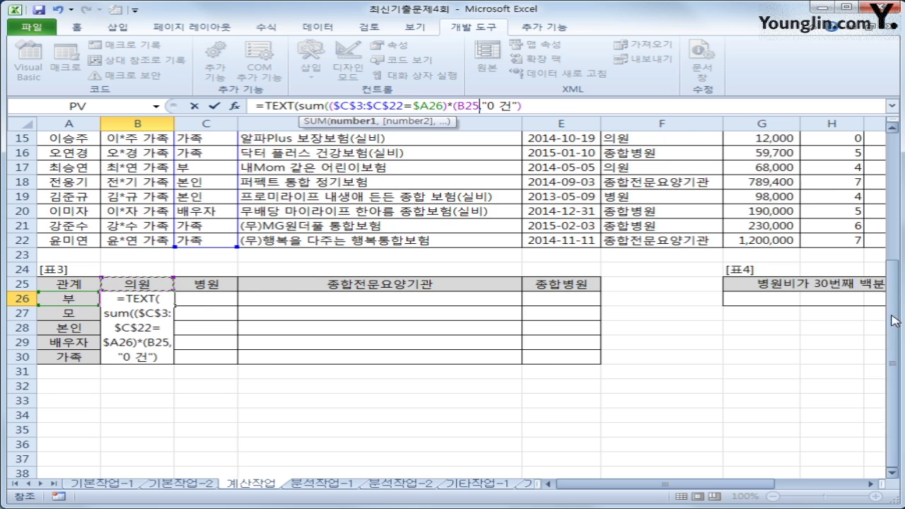
pyautogui.scroll(5, 863, 272)
pyautogui.click(672, 165)
pyautogui.moveTo(672, 165); pyautogui.dragTo(654, 446)
pyautogui.press('F4')
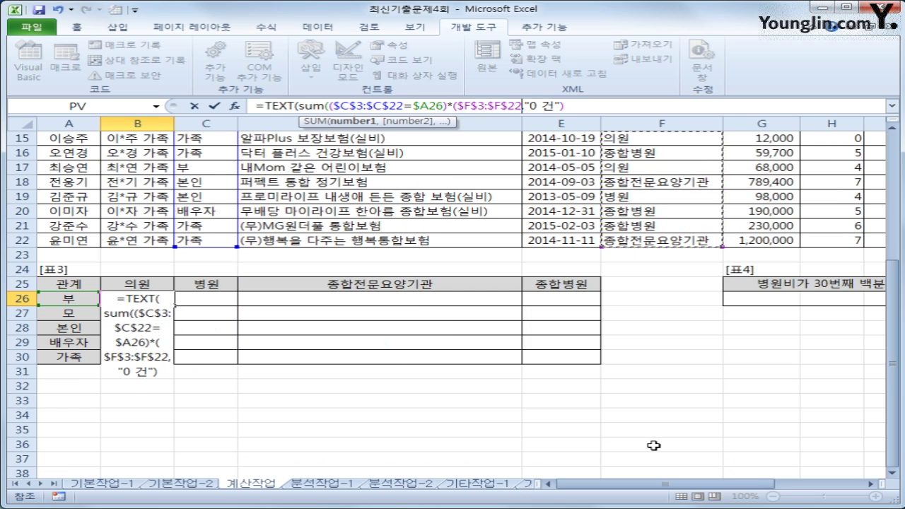
pyautogui.write('=')
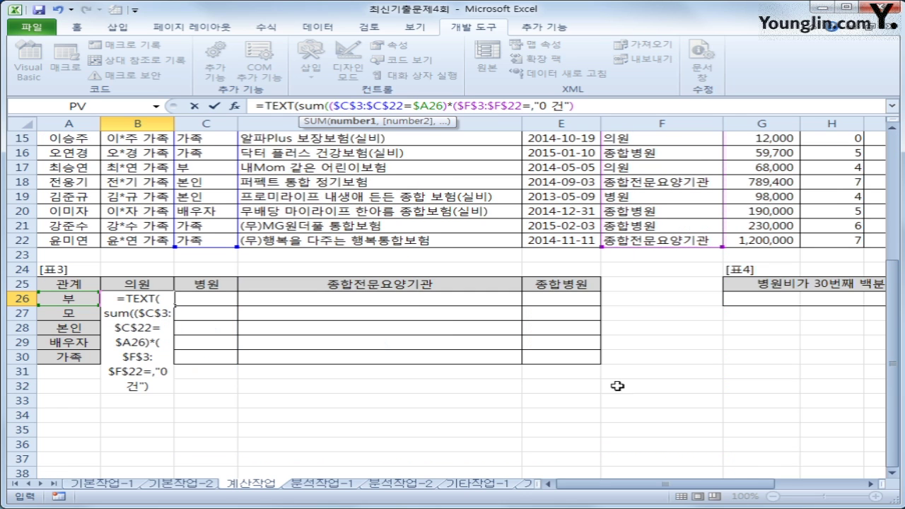
pyautogui.click(142, 282)
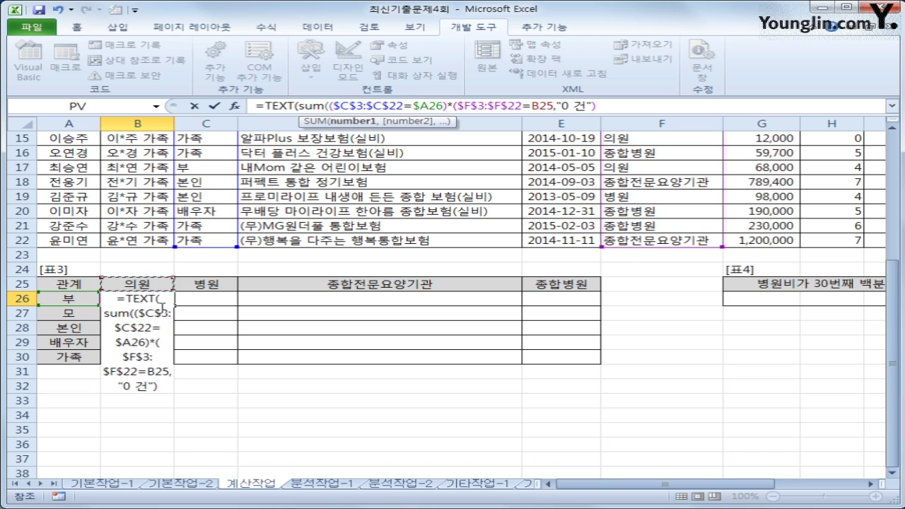
pyautogui.press('F4')
pyautogui.press('F4')
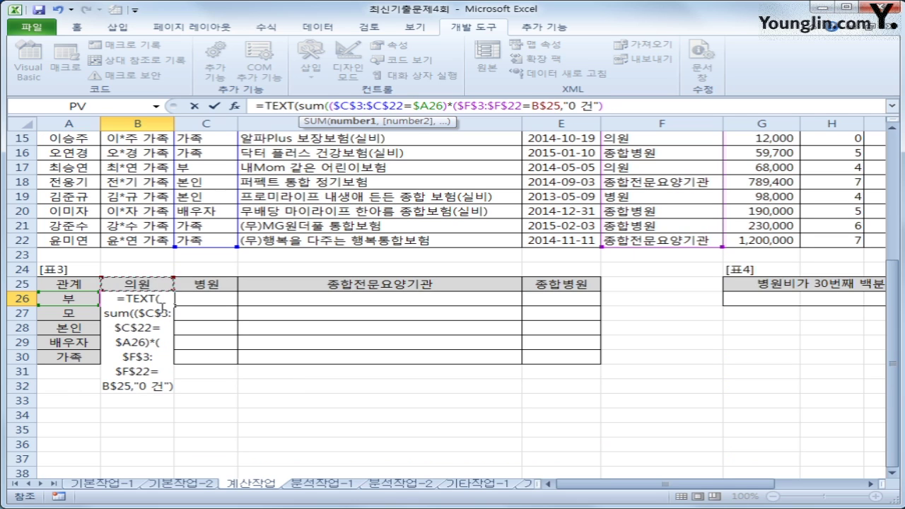
pyautogui.write(')')
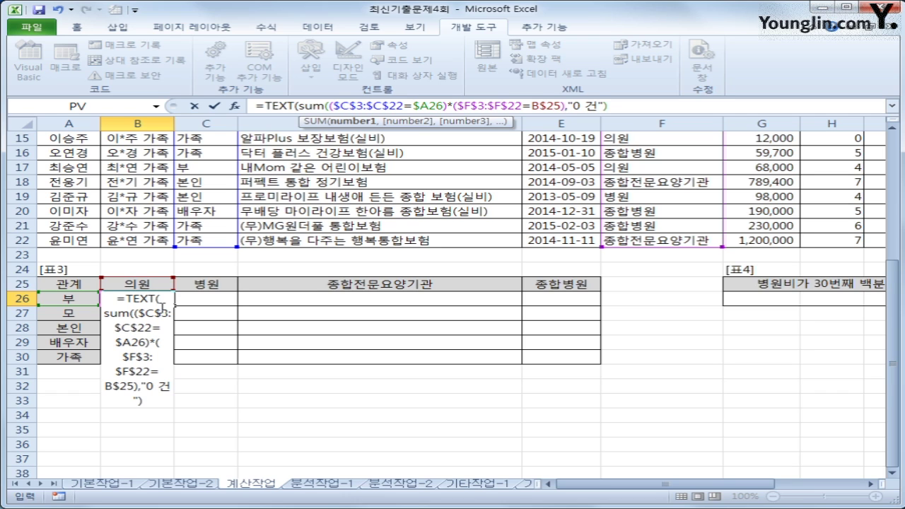
# Close the SUM function and enter the completed B26 formula as an array formula
pyautogui.write(')')
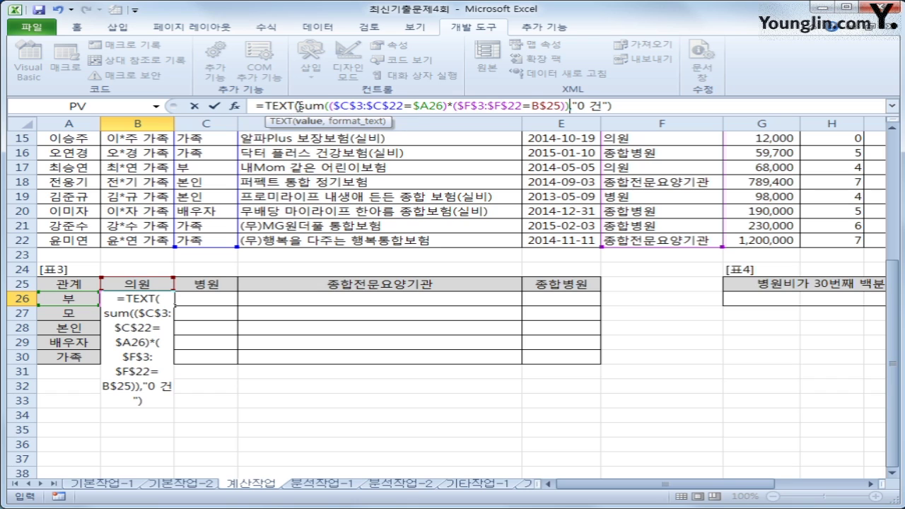
pyautogui.moveTo(298, 106); pyautogui.dragTo(572, 107)
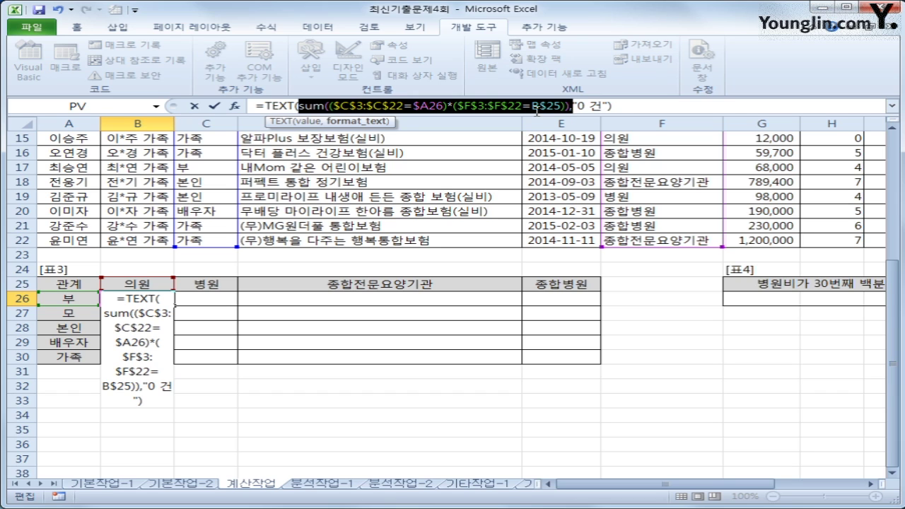
pyautogui.moveTo(324, 106); pyautogui.dragTo(299, 106)
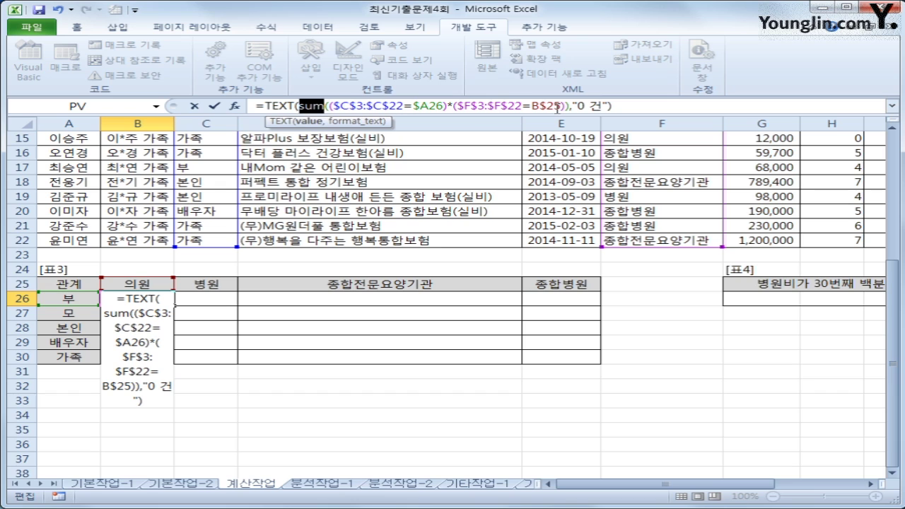
pyautogui.click(629, 106)
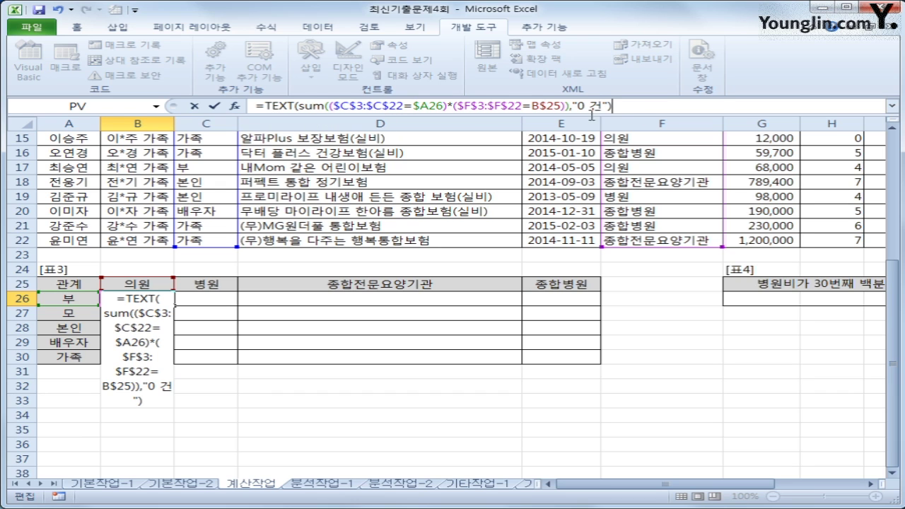
pyautogui.moveTo(577, 106); pyautogui.dragTo(616, 107)
pyautogui.click(617, 107)
pyautogui.hotkey('ctrl', 'shift', 'Return')
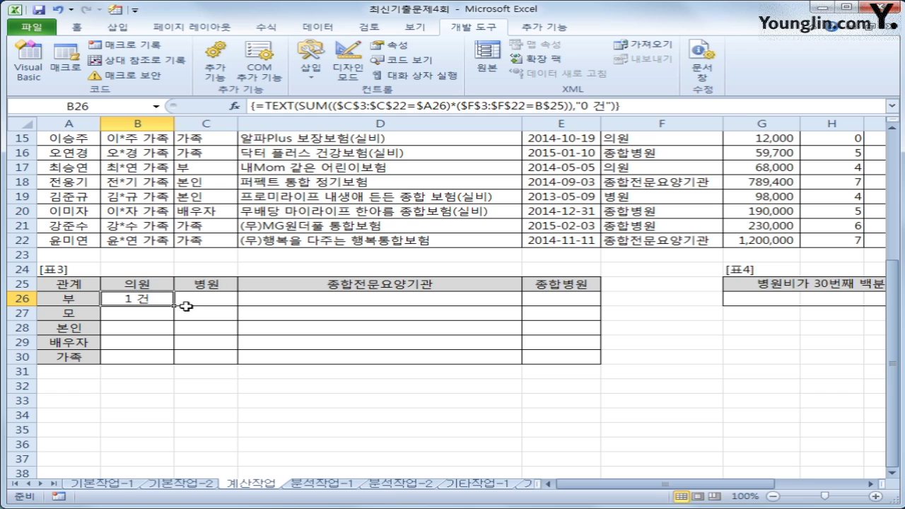
# Copy the B26 array formula across the whole [표3] count range B26:E30
pyautogui.moveTo(174, 304); pyautogui.dragTo(596, 343)
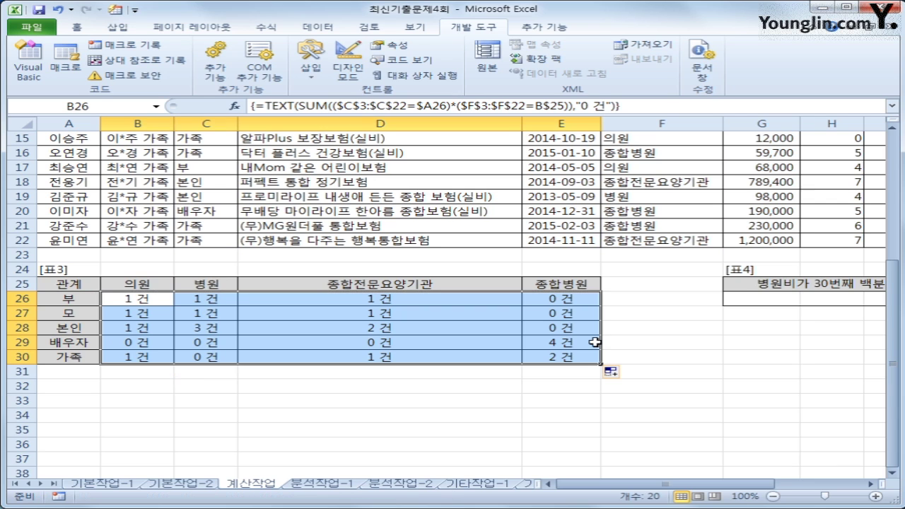
pyautogui.click(394, 324)
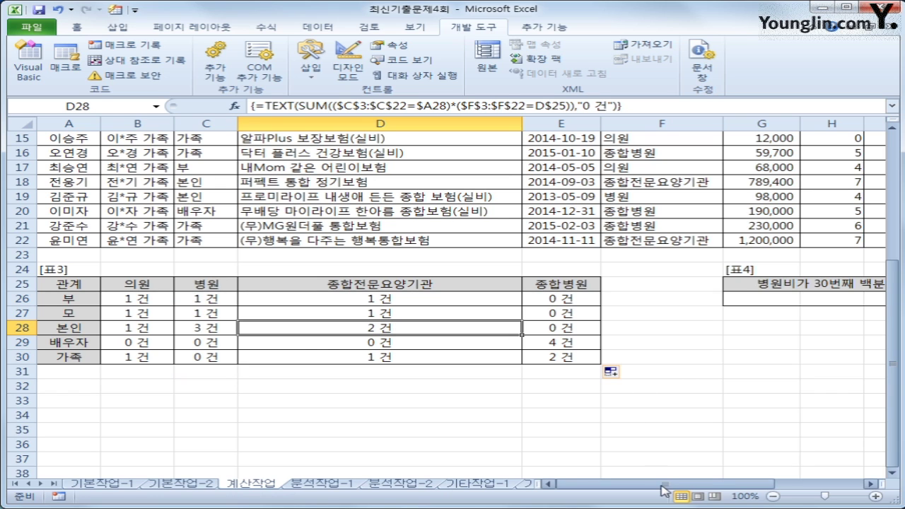
# Start an AVERAGE formula with a nested IF function in cell G26 of [표4]
pyautogui.moveTo(668, 485); pyautogui.dragTo(731, 489)
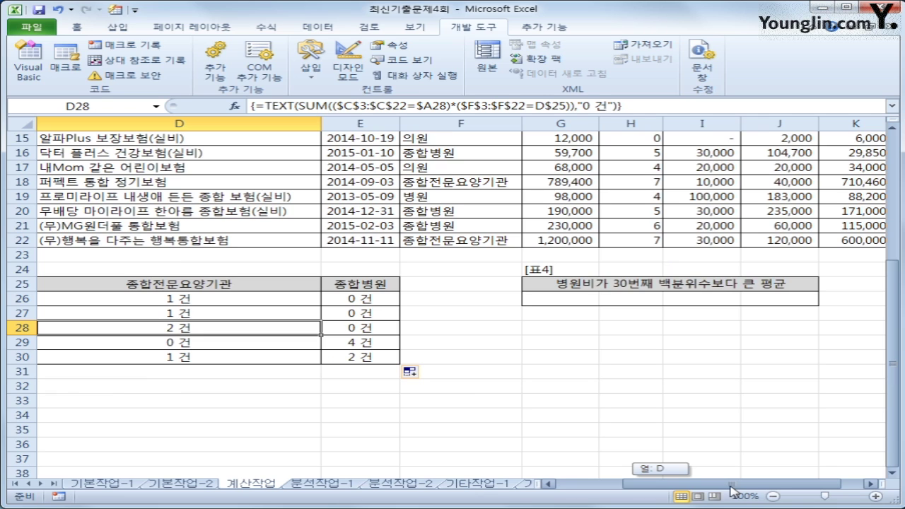
pyautogui.click(646, 299)
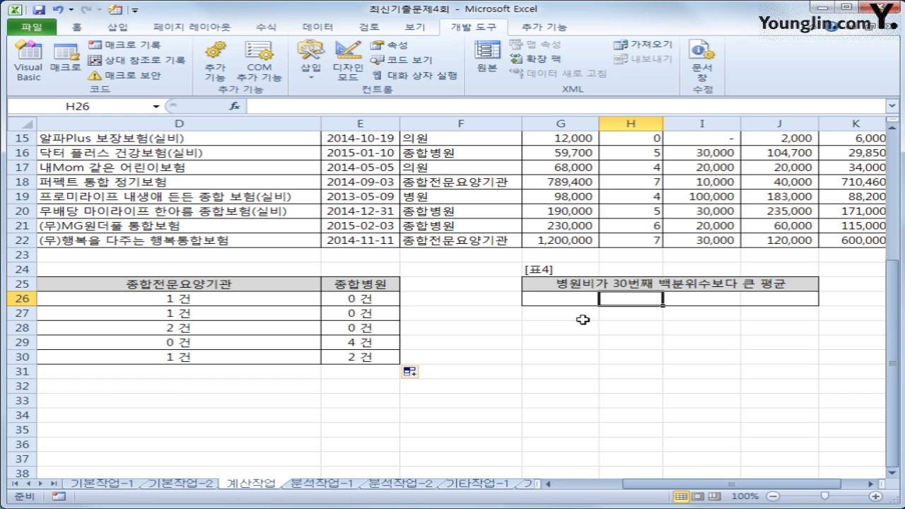
pyautogui.click(562, 299)
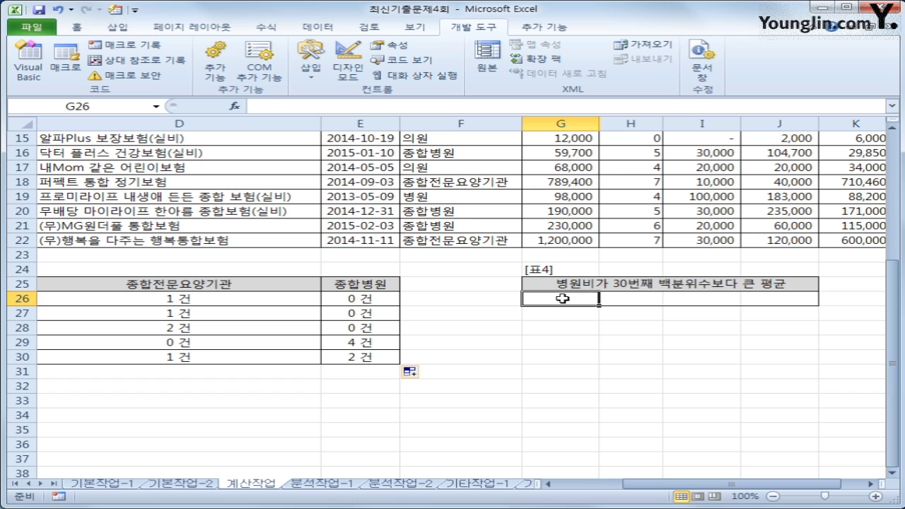
pyautogui.write('=')
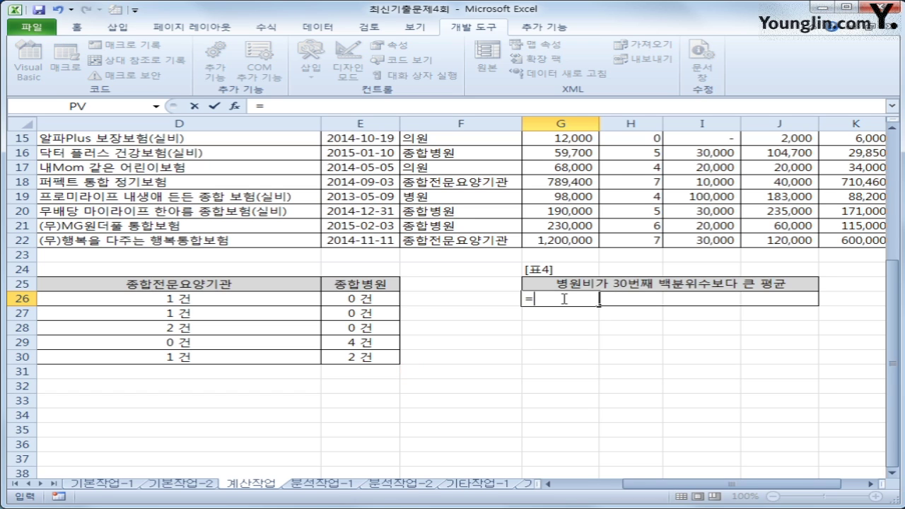
pyautogui.write('ave')
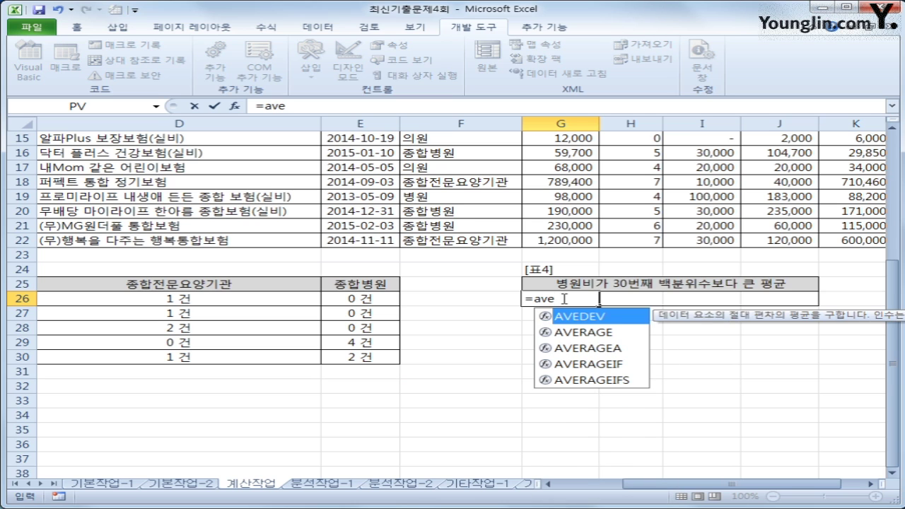
pyautogui.press('Down')
pyautogui.press('Tab')
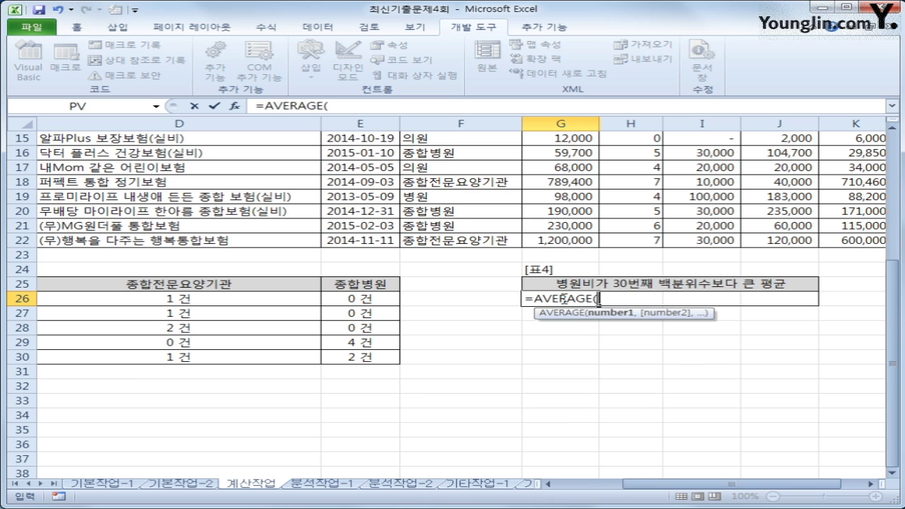
pyautogui.write('if(')
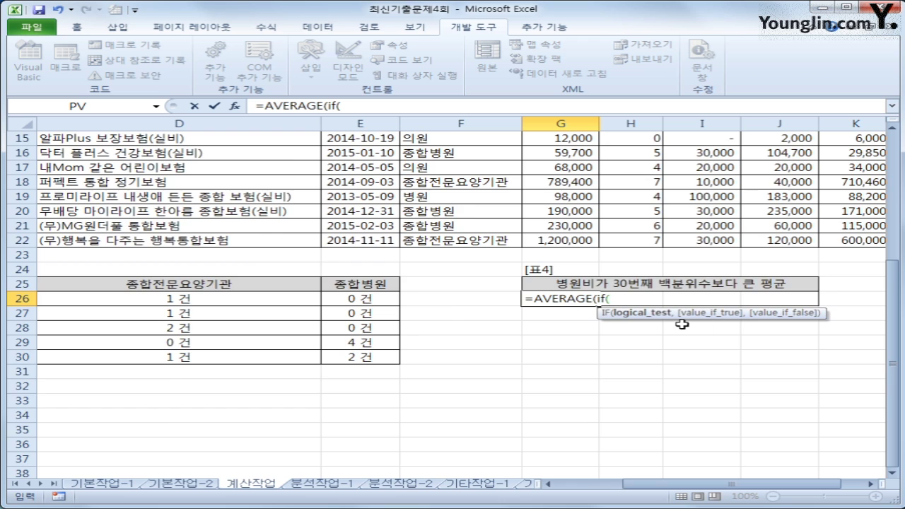
# Set the IF condition to the 병원비 range G3:G22 being greater than PERCENTILE(G3:G22,0.3)
pyautogui.scroll(5, 682, 322)
pyautogui.moveTo(566, 167); pyautogui.dragTo(562, 444)
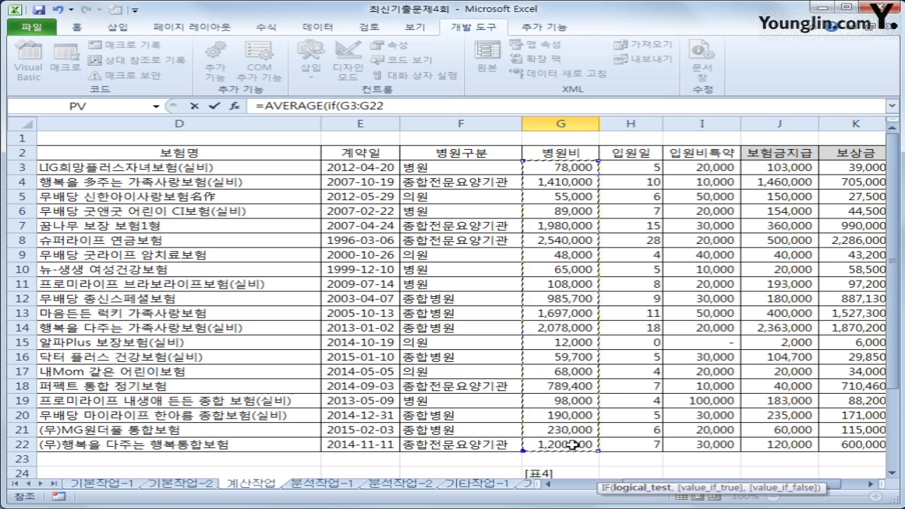
pyautogui.write('>')
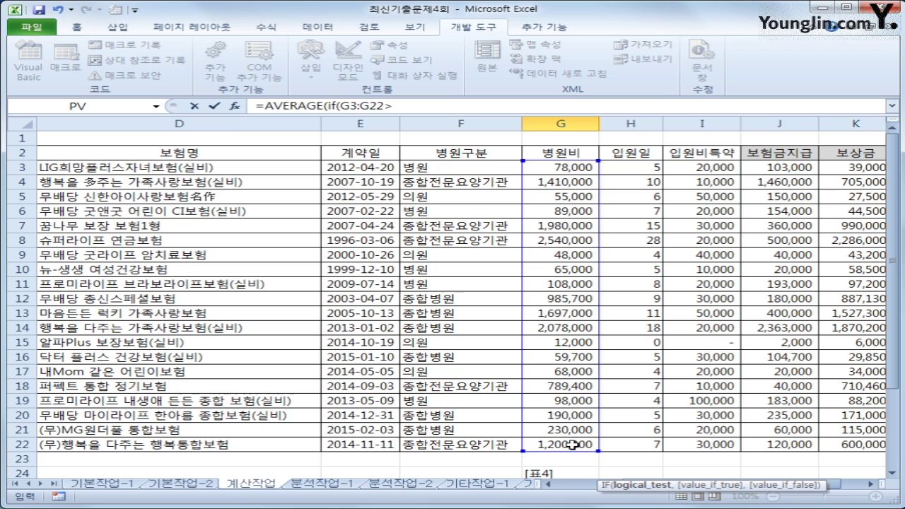
pyautogui.write('p')
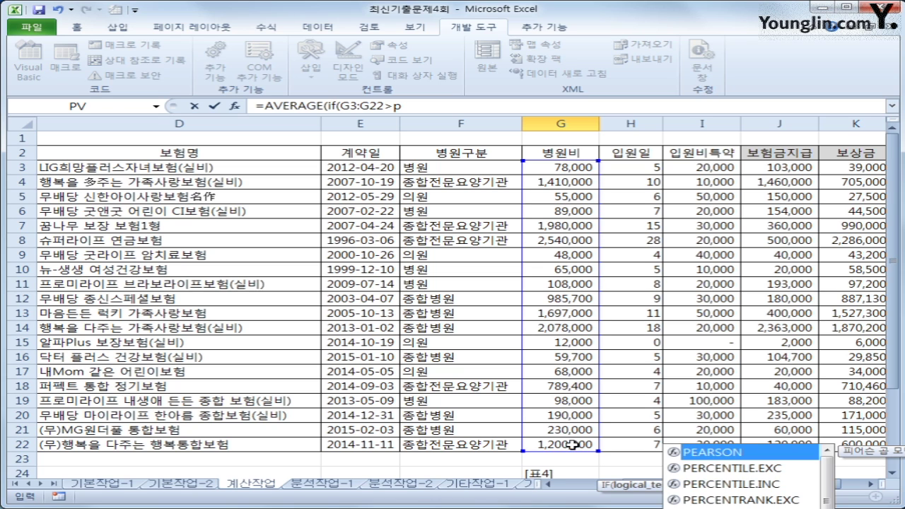
pyautogui.write('er')
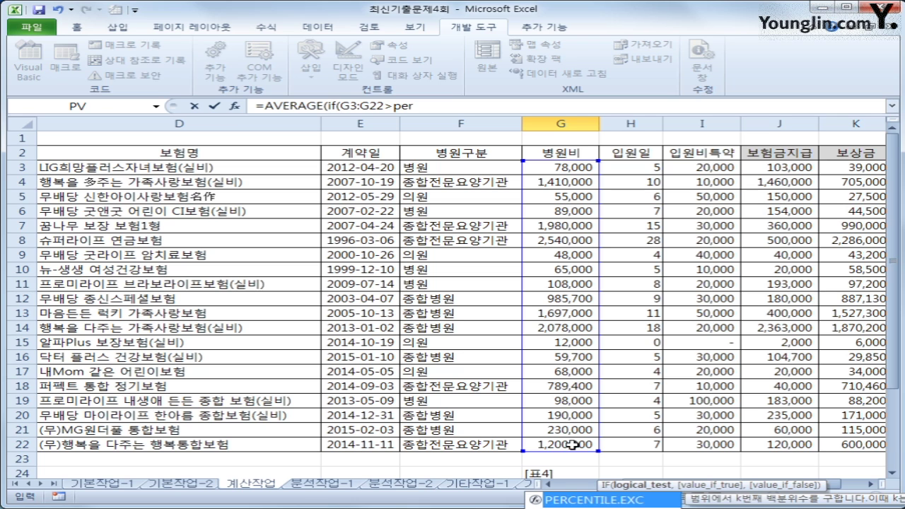
pyautogui.write('centile')
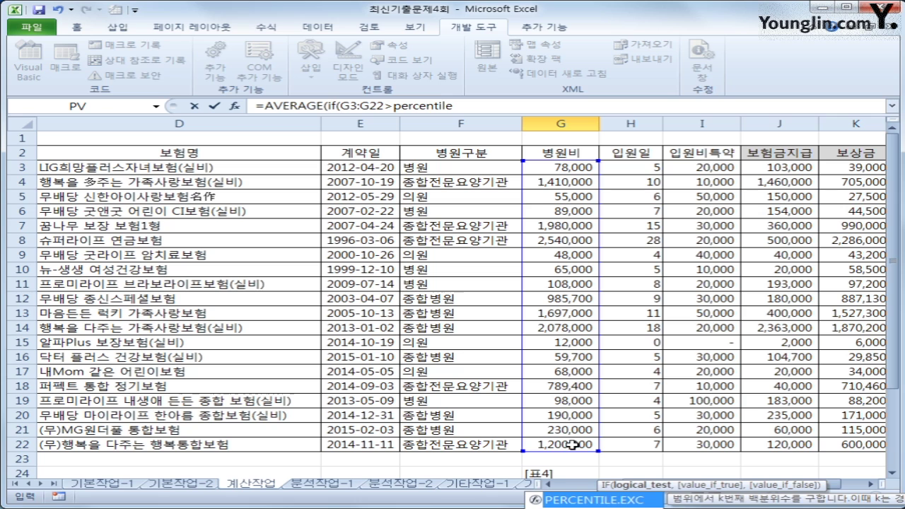
pyautogui.write('(')
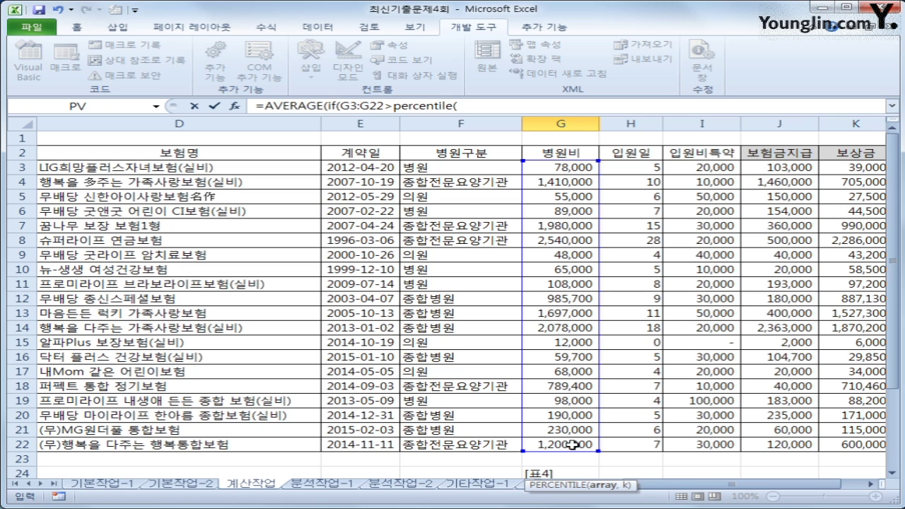
pyautogui.moveTo(560, 171); pyautogui.dragTo(567, 444)
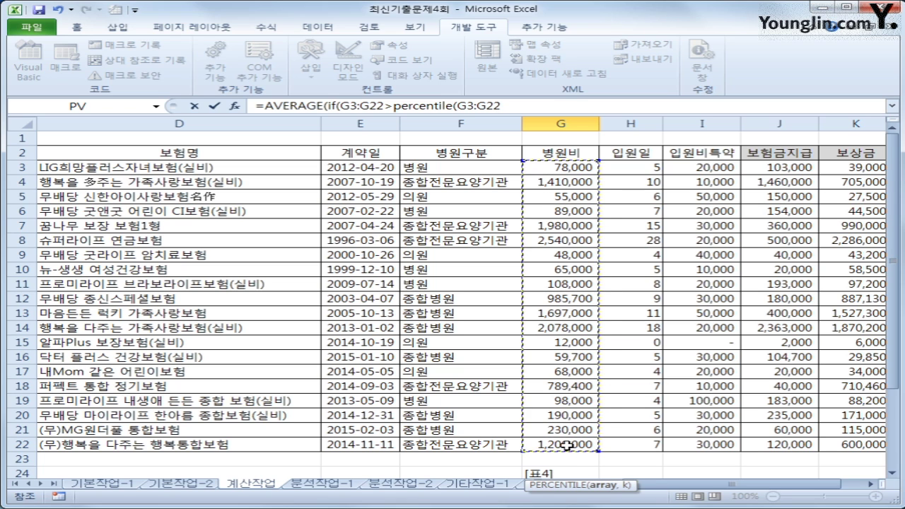
pyautogui.write(',')
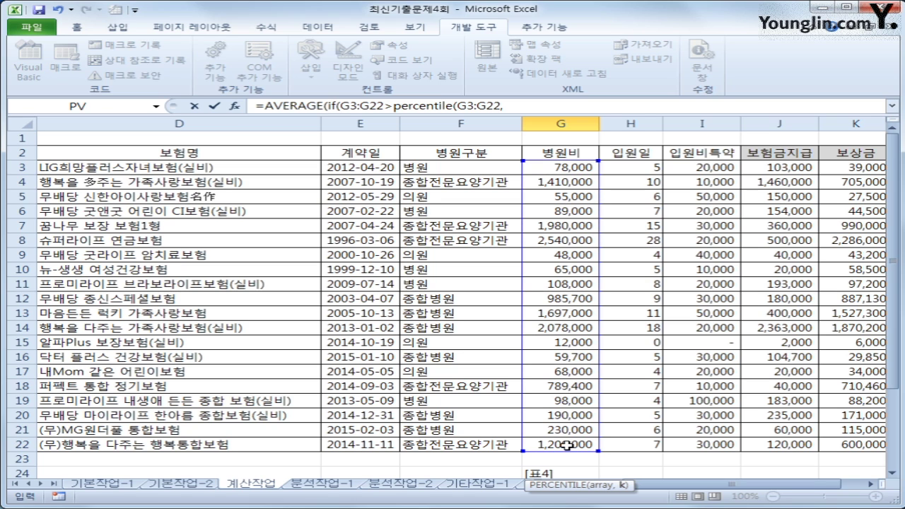
pyautogui.write('0.3)')
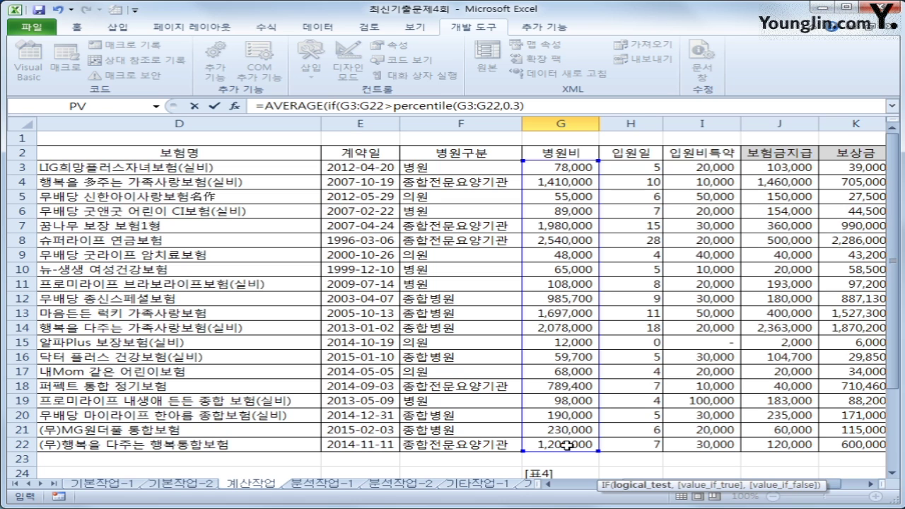
# Use G3:G22 as IF's value when true, close both functions and enter the G26 formula as an array formula
pyautogui.write(',')
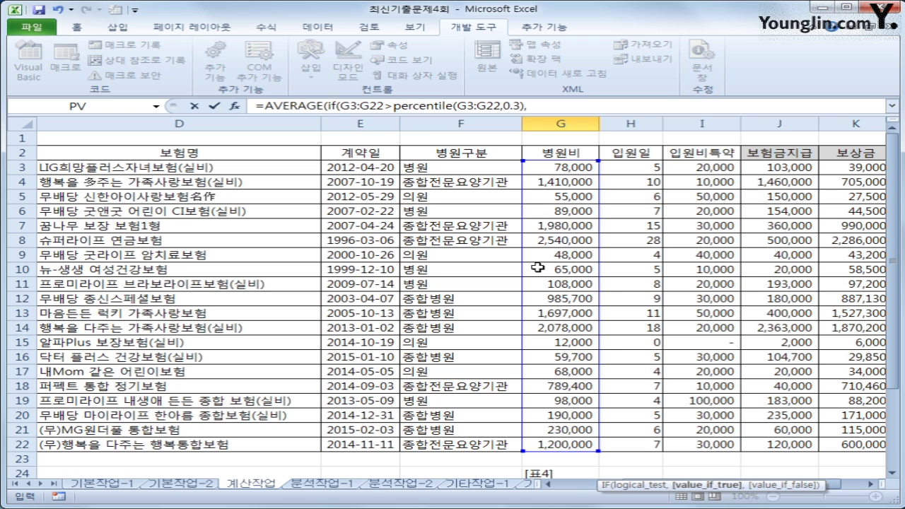
pyautogui.click(563, 107)
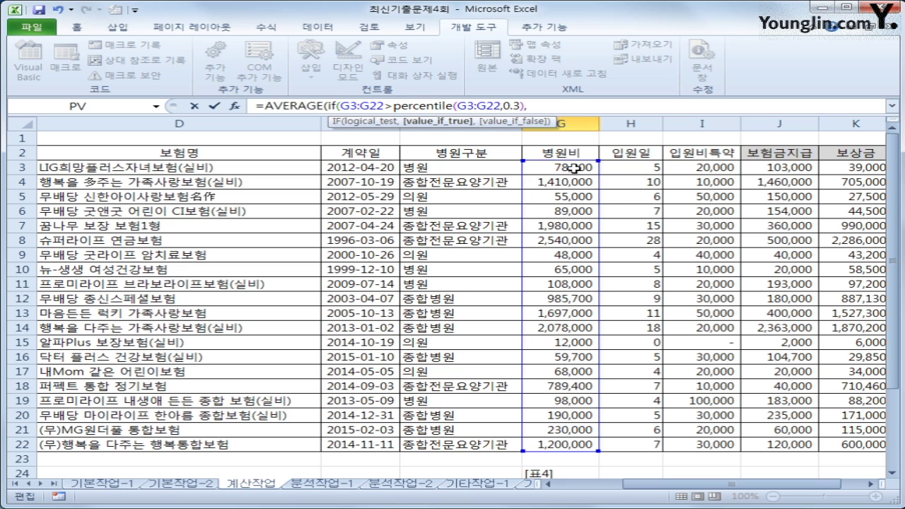
pyautogui.moveTo(574, 167); pyautogui.dragTo(550, 439)
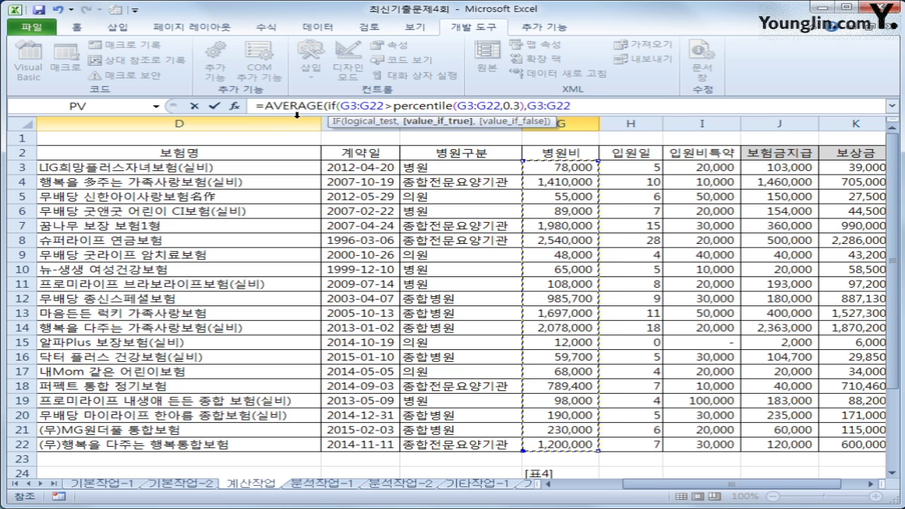
pyautogui.write(')')
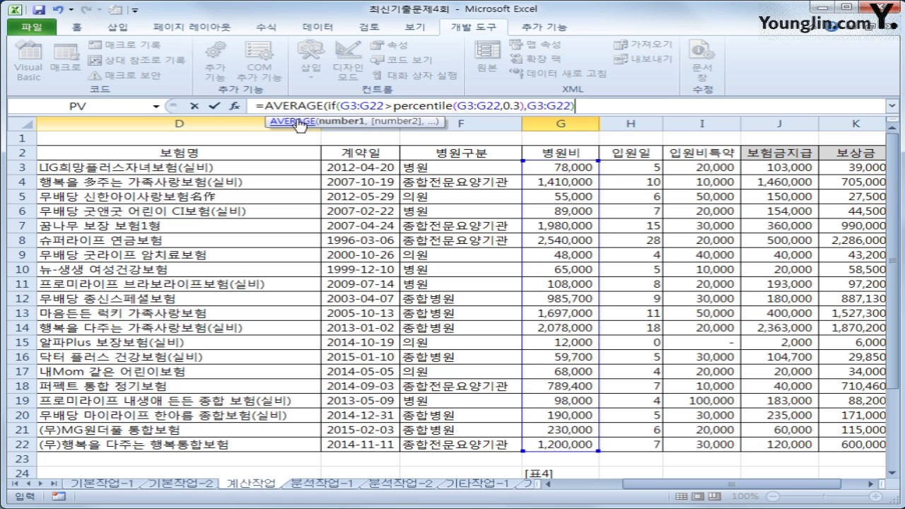
pyautogui.write(')')
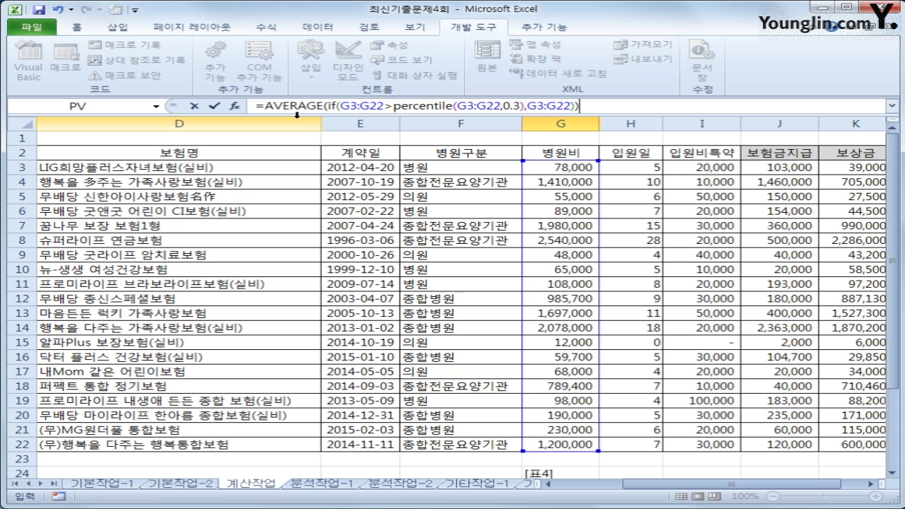
pyautogui.hotkey('ctrl', 'shift', 'Return')
pyautogui.scroll(-2, 537, 344)
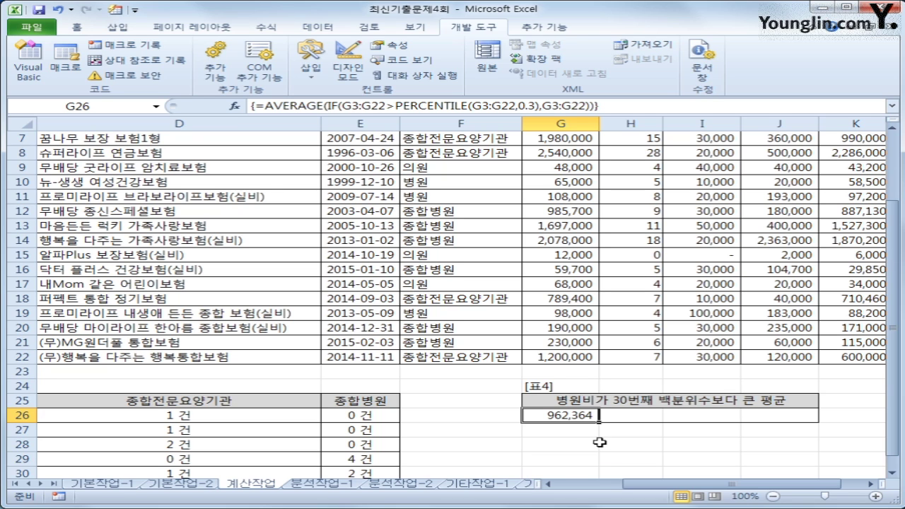
# On the 분석작업-1 sheet, start a Microsoft Query import at B2 from the MS Access database 보험료청구.accdb
pyautogui.click(343, 486)
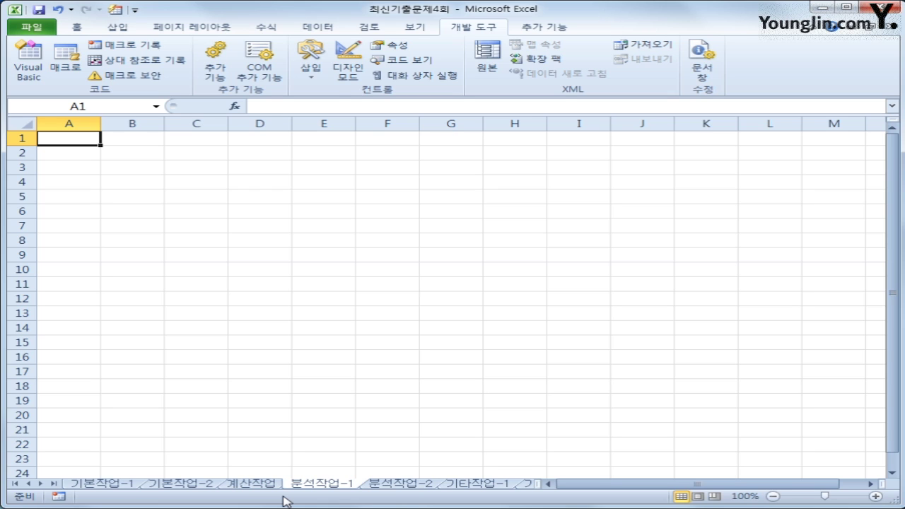
pyautogui.click(110, 157)
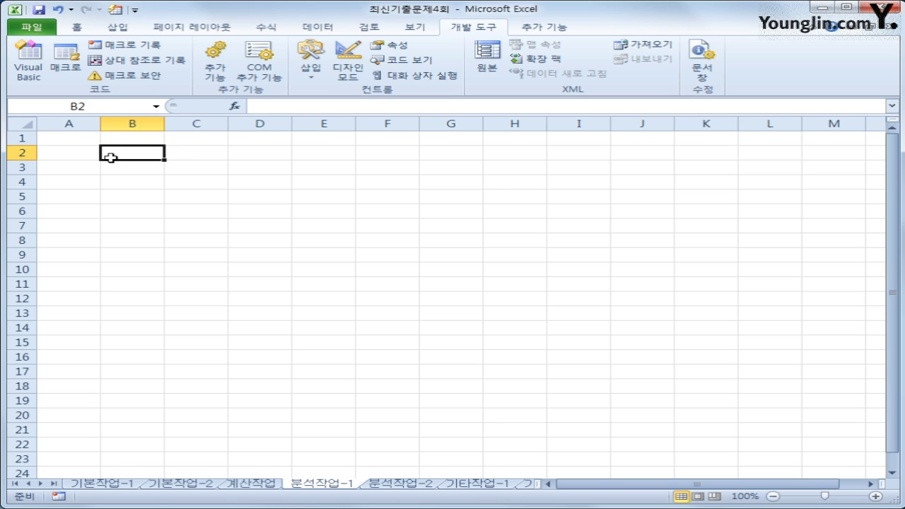
pyautogui.click(318, 28)
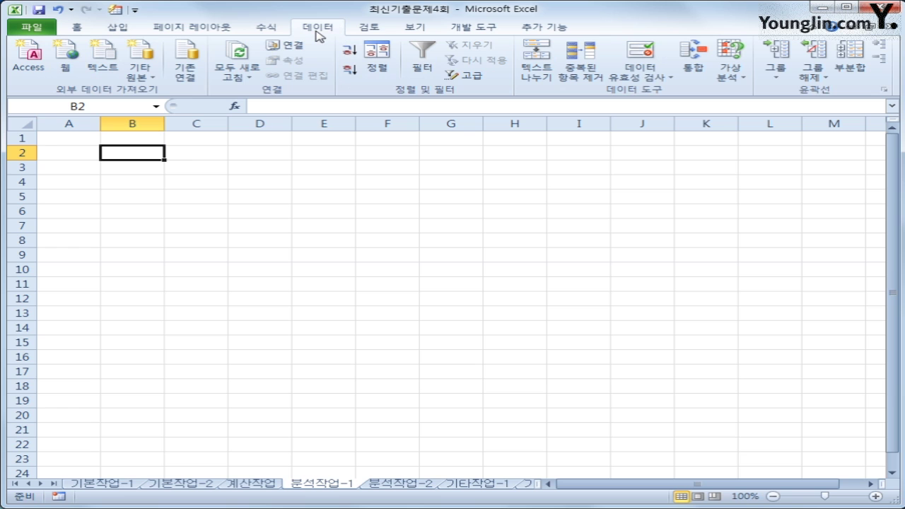
pyautogui.click(145, 76)
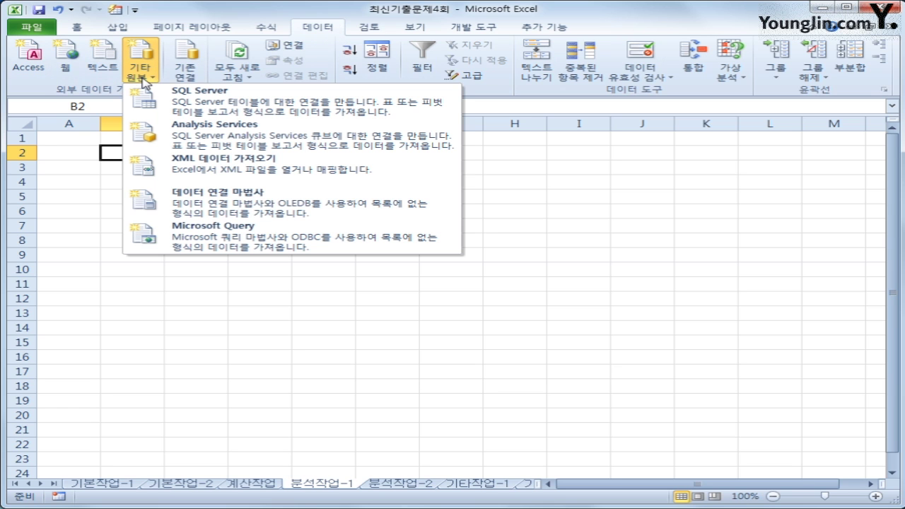
pyautogui.click(251, 239)
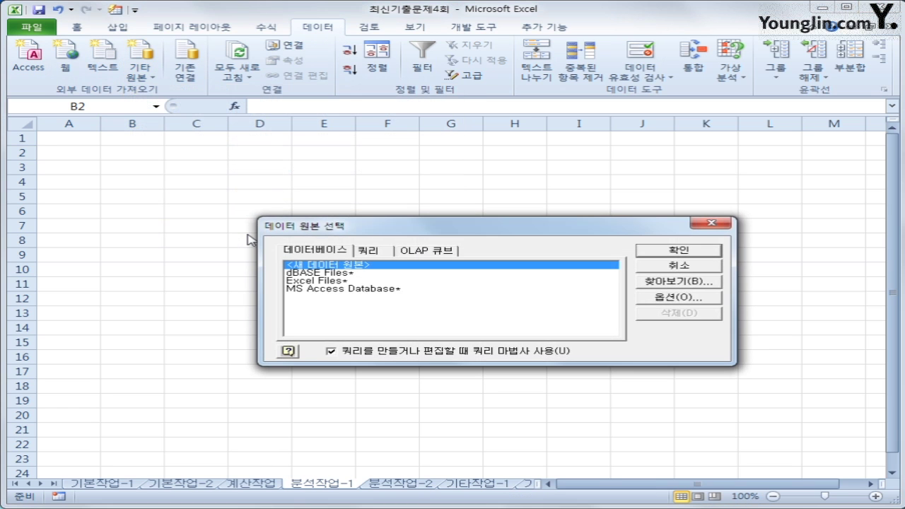
pyautogui.click(366, 290)
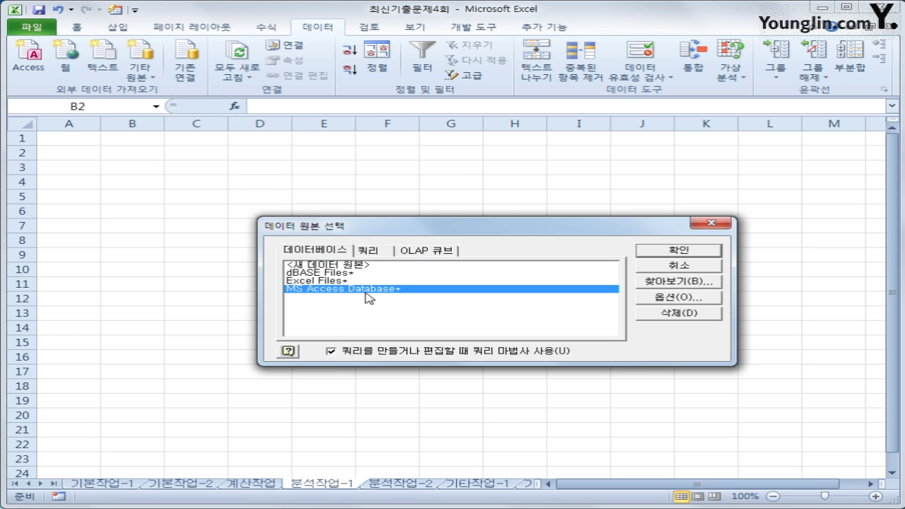
pyautogui.click(702, 251)
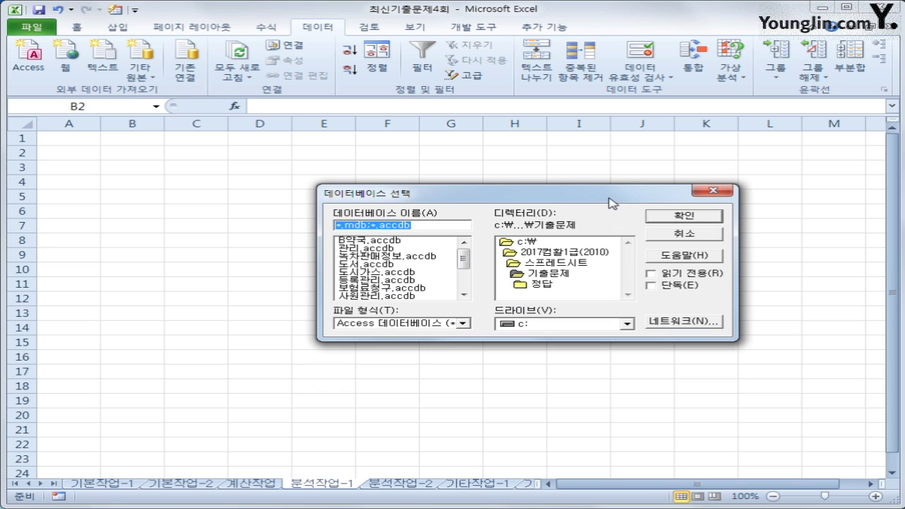
pyautogui.click(392, 288)
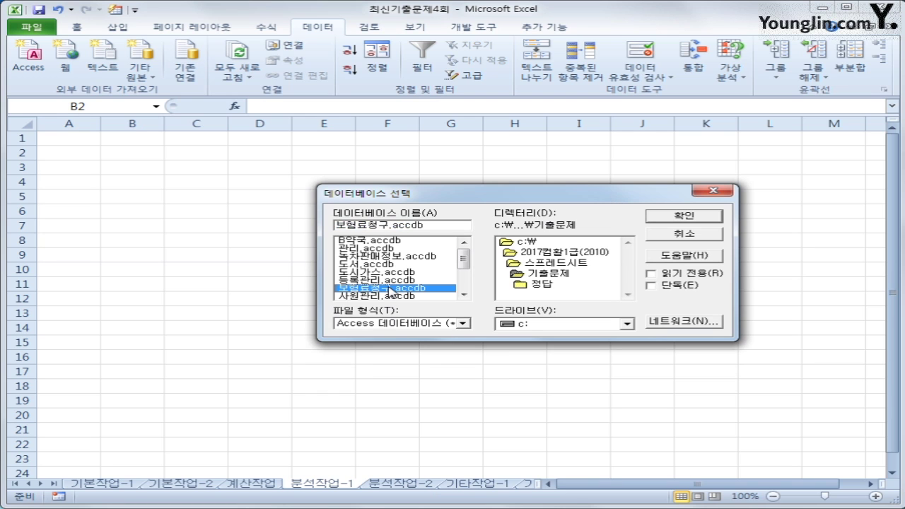
pyautogui.click(661, 225)
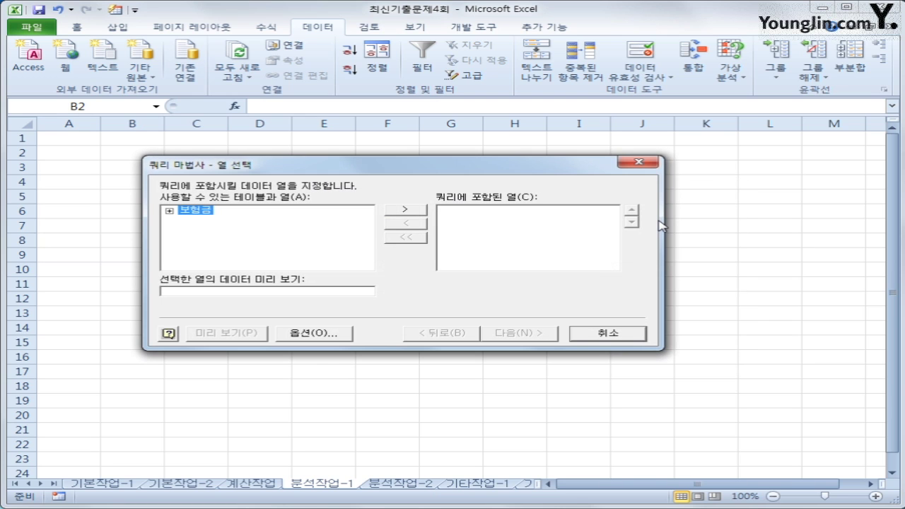
# Include the 계약일, 병원비 and 피보험자와의 관계 columns of the 보험금 table in the query
pyautogui.doubleClick(199, 212)
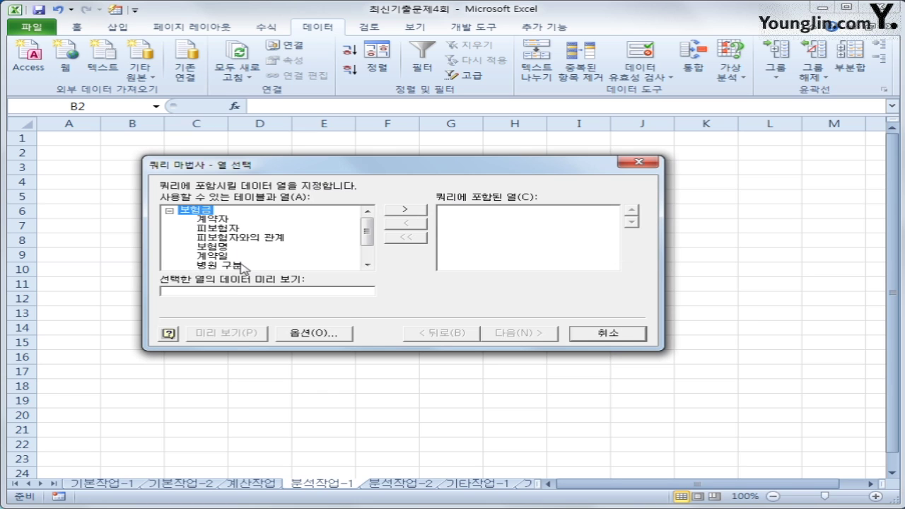
pyautogui.doubleClick(219, 257)
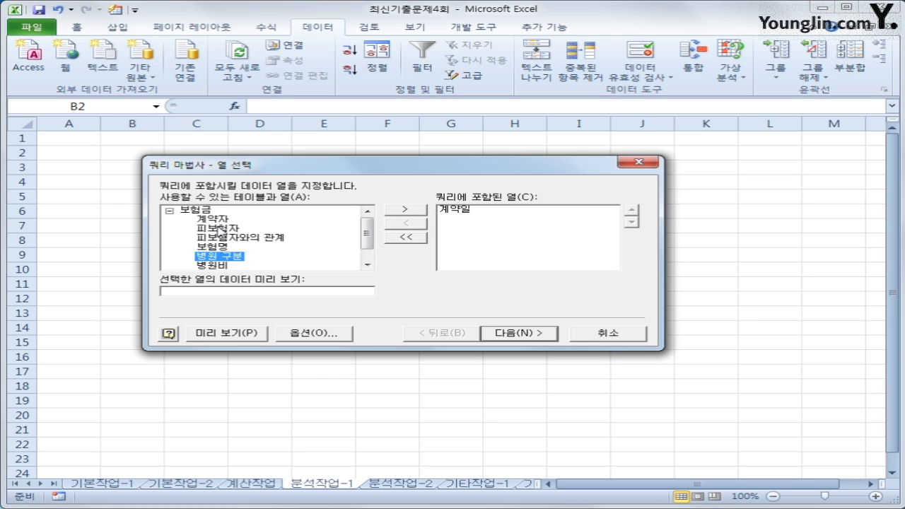
pyautogui.doubleClick(227, 267)
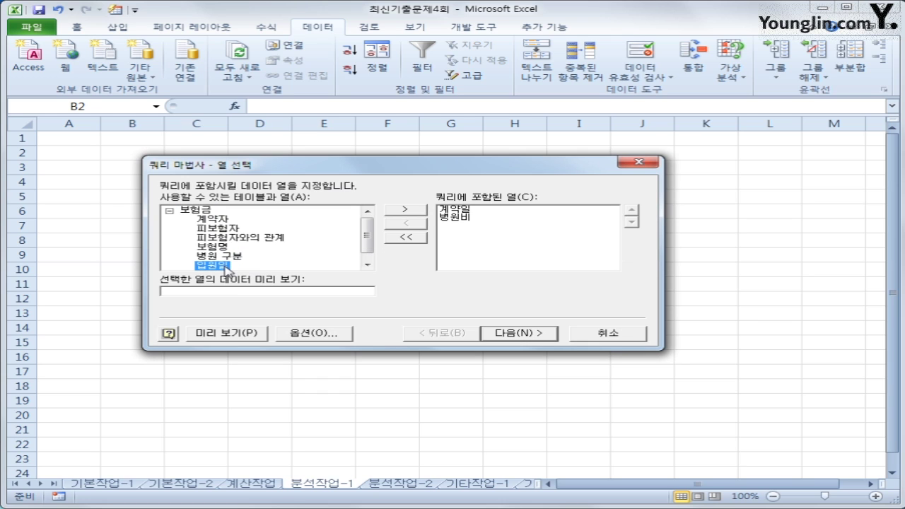
pyautogui.doubleClick(227, 239)
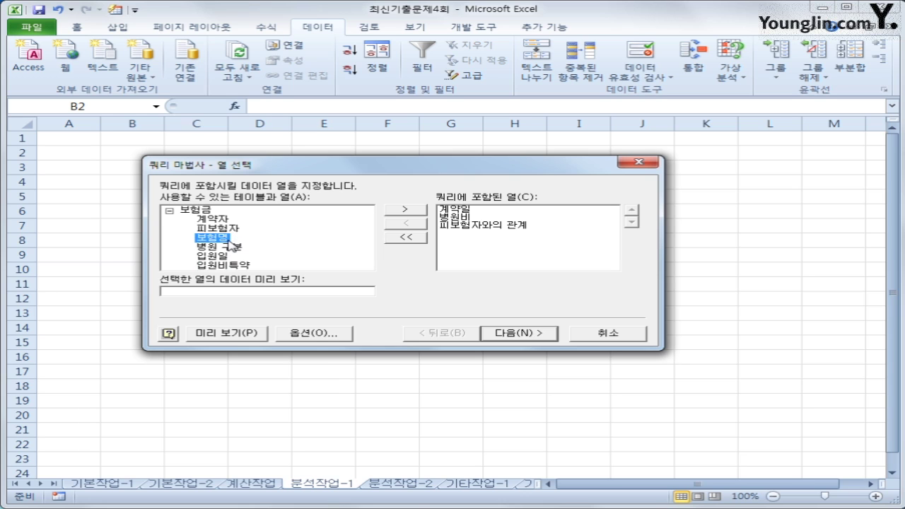
pyautogui.click(521, 341)
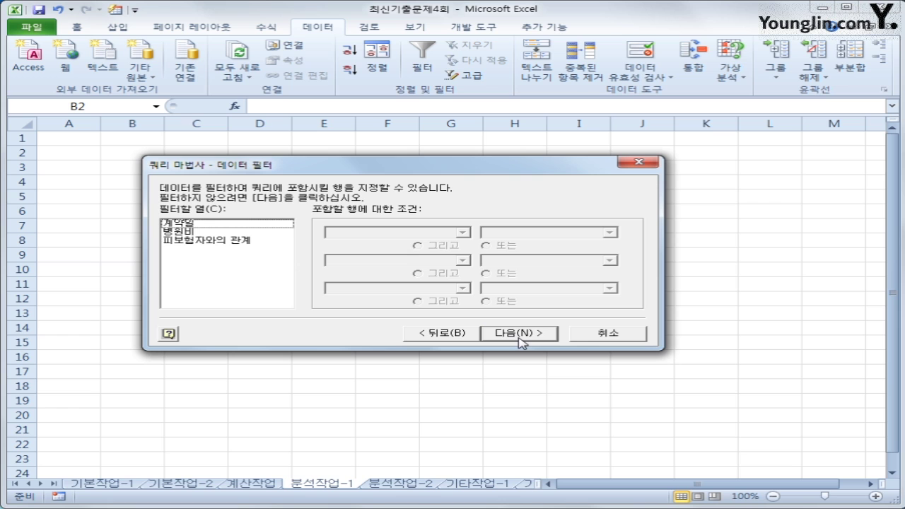
# Finish the query without filtering or sorting and import its data as a PivotTable report at B2 of the existing worksheet
pyautogui.click(520, 341)
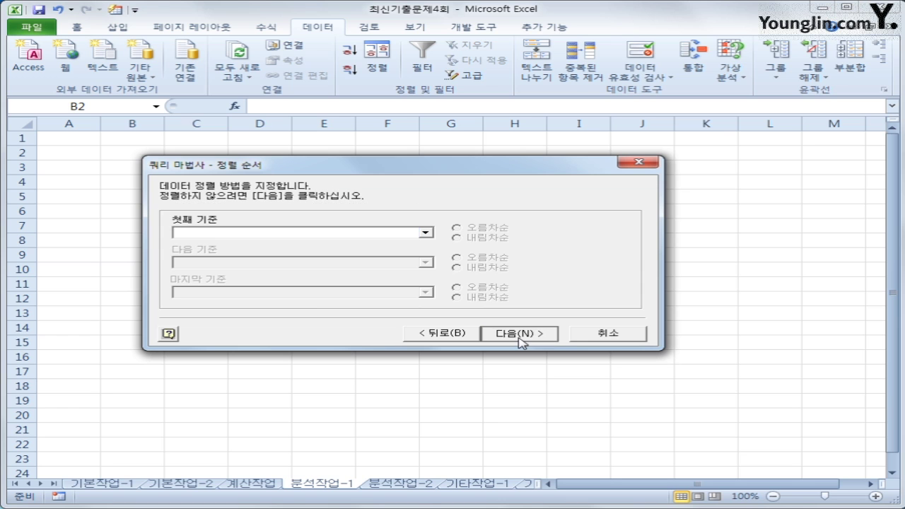
pyautogui.click(520, 341)
pyautogui.click(520, 341)
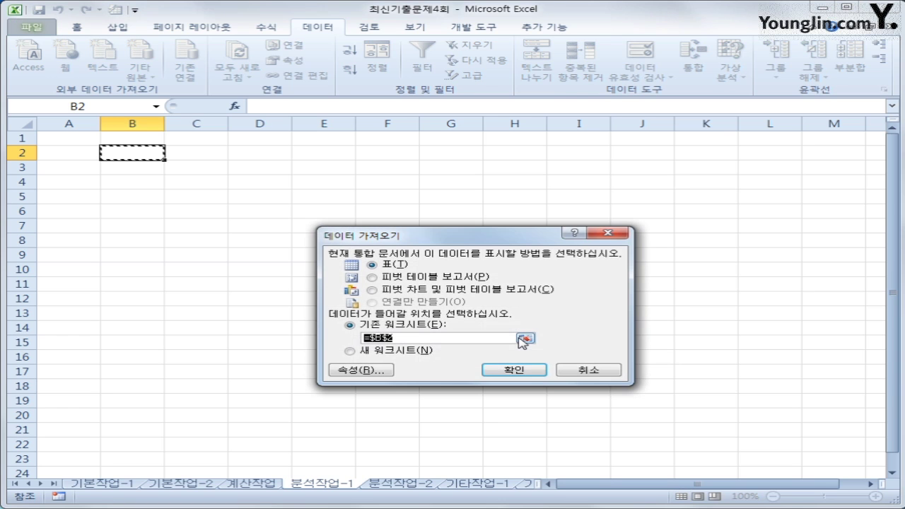
pyautogui.click(431, 279)
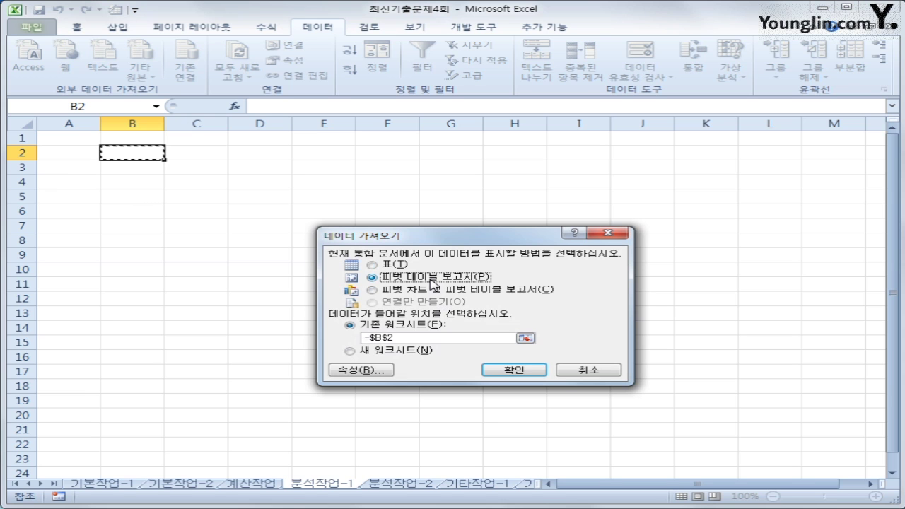
pyautogui.click(524, 376)
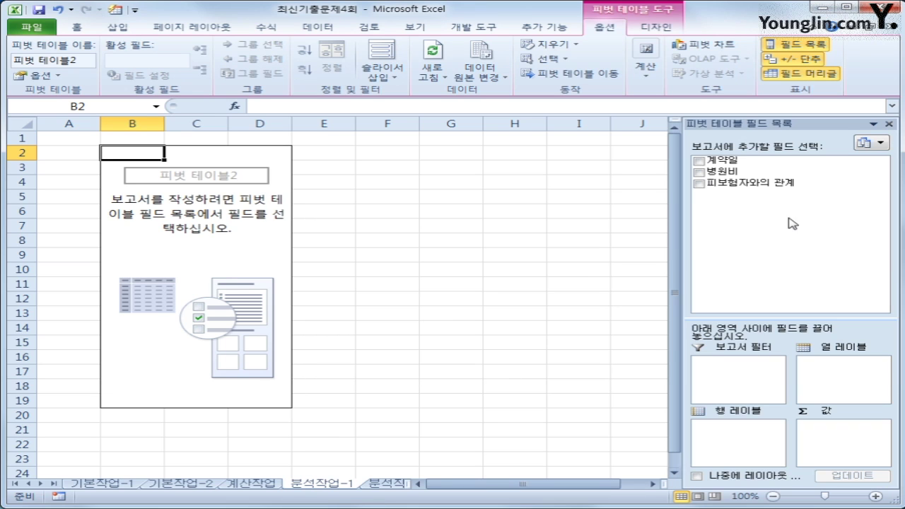
# Lay out the PivotTable with 계약일 as row labels, 피보험자와의 관계 as column labels and 병원비 as values
pyautogui.moveTo(751, 162); pyautogui.dragTo(728, 453)
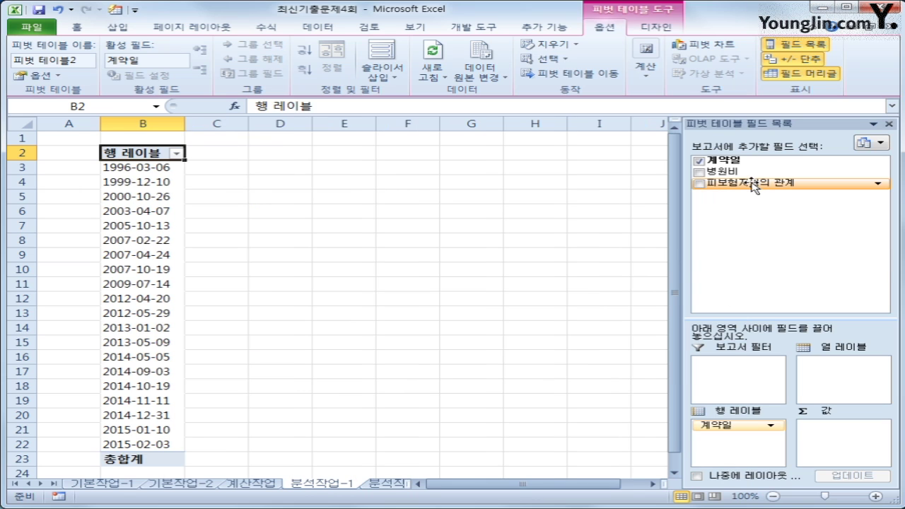
pyautogui.moveTo(753, 184); pyautogui.dragTo(802, 310)
pyautogui.moveTo(836, 380); pyautogui.dragTo(837, 380)
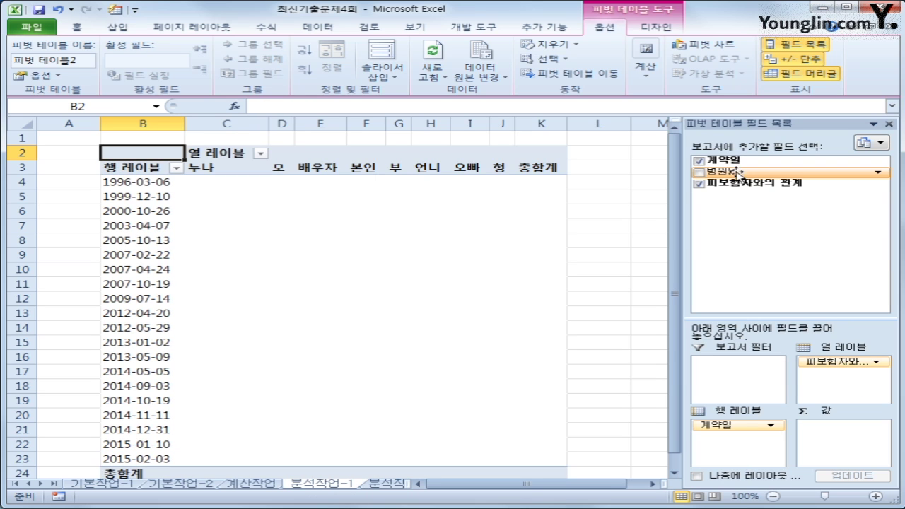
pyautogui.moveTo(716, 171); pyautogui.dragTo(828, 442)
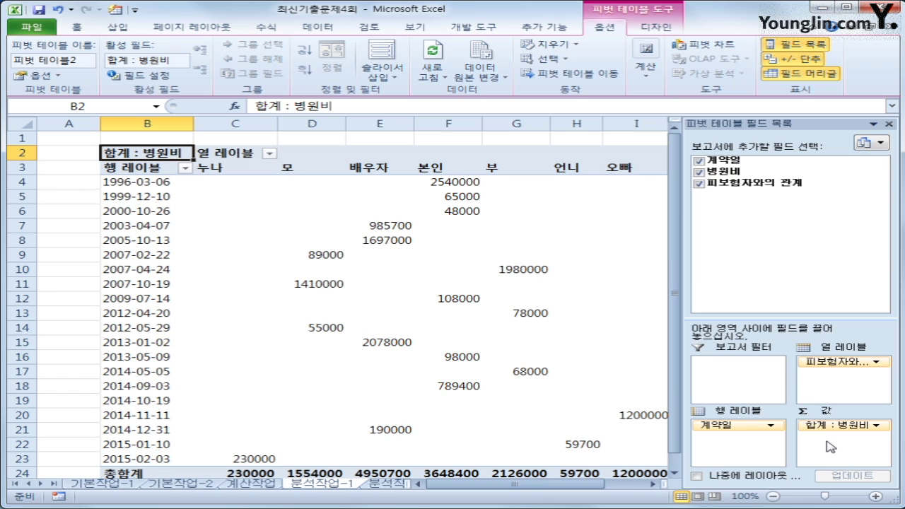
# Group the 계약일 row labels of the PivotTable by year (연) only, without months
pyautogui.click(134, 183)
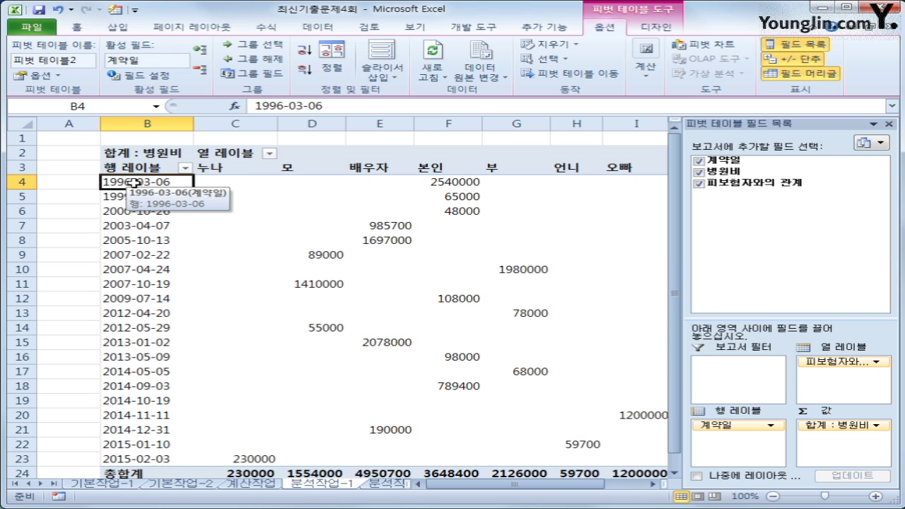
pyautogui.rightClick(134, 182)
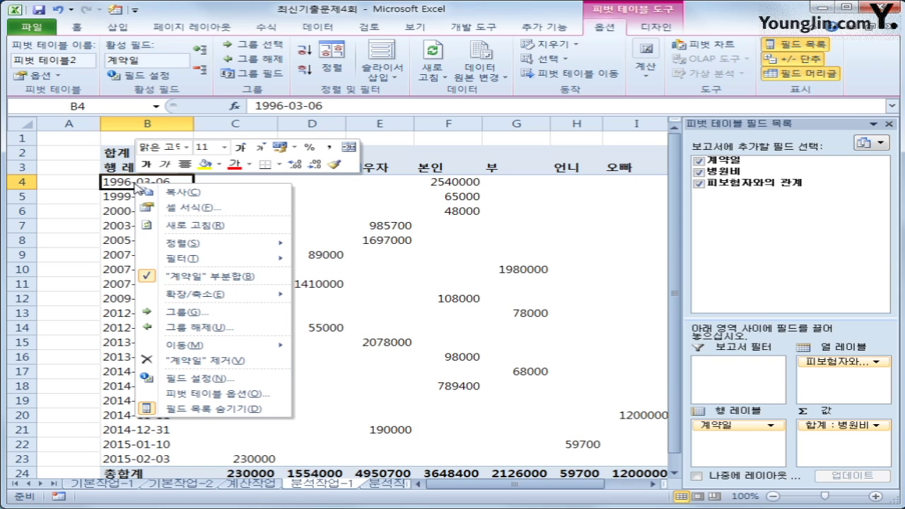
pyautogui.click(190, 313)
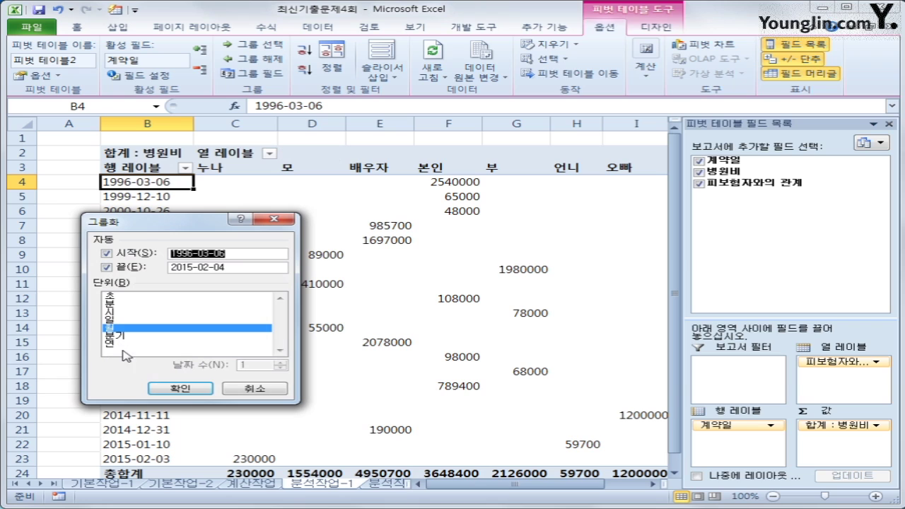
pyautogui.click(107, 330)
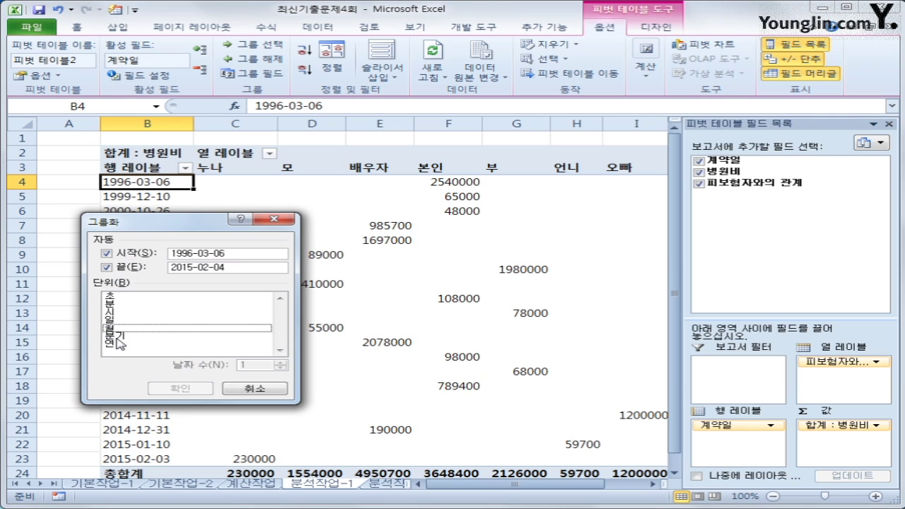
pyautogui.click(117, 345)
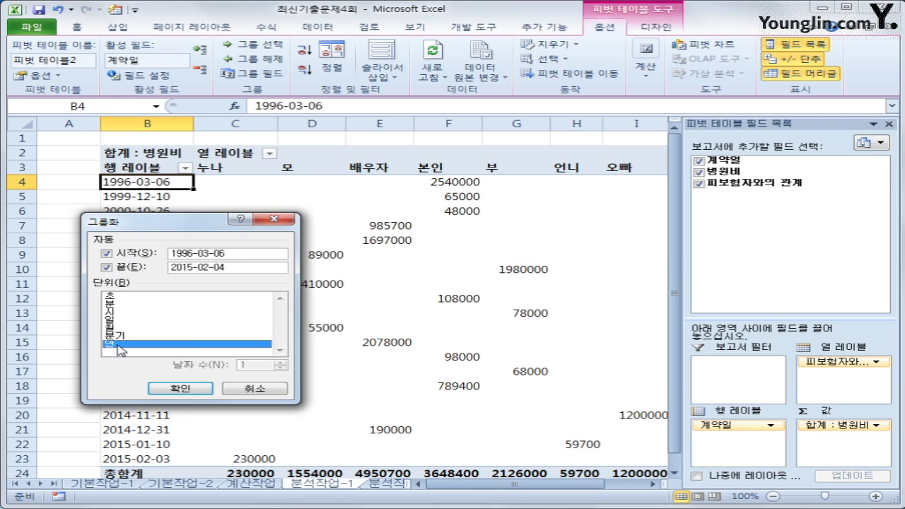
pyautogui.click(191, 390)
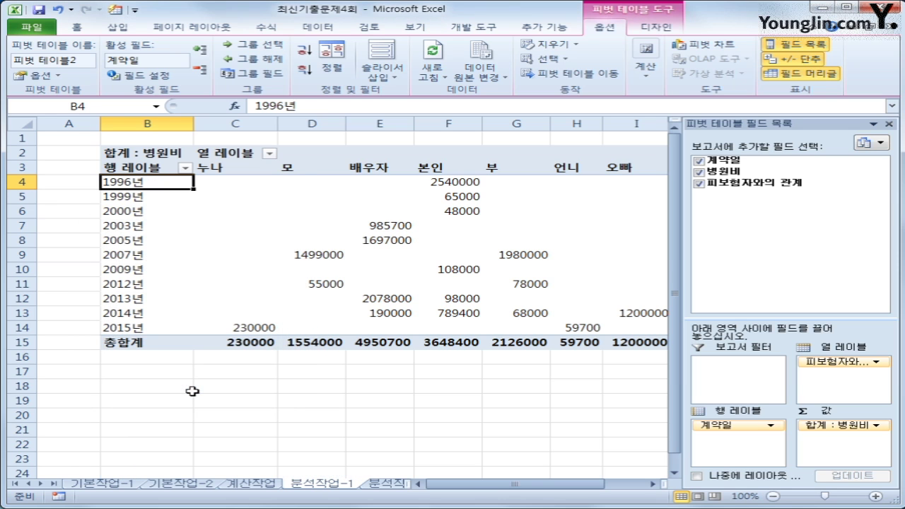
# Select the 누나, 언니, 오빠 and 형 column labels of the PivotTable together
pyautogui.click(228, 167)
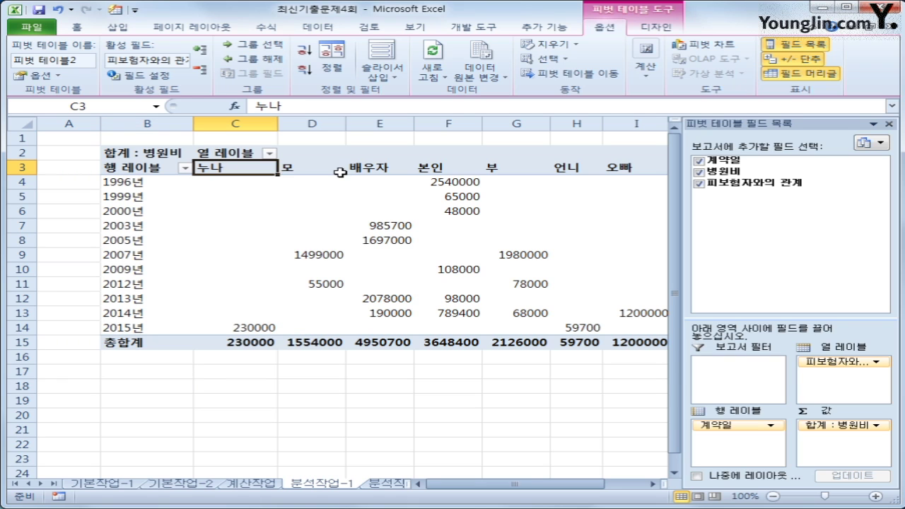
pyautogui.keyDown('ctrl'); pyautogui.click(559, 168); pyautogui.keyUp('ctrl')
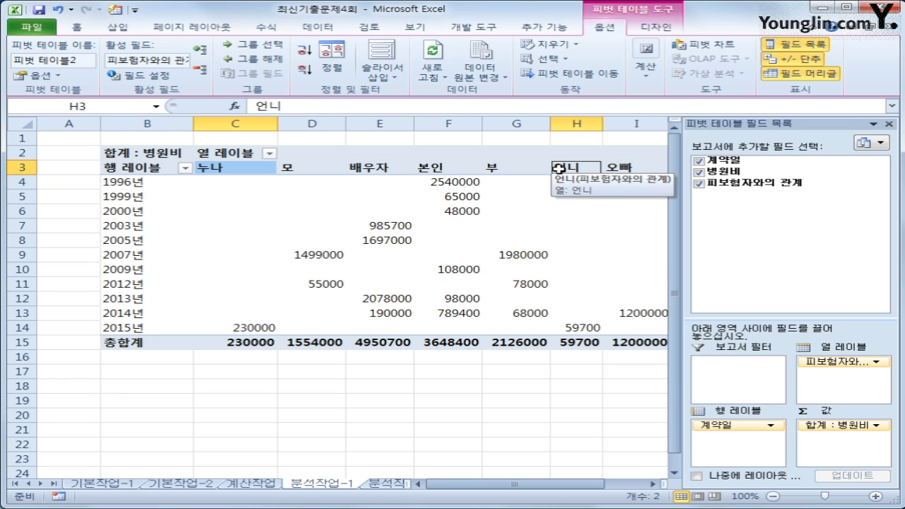
pyautogui.keyDown('ctrl'); pyautogui.click(619, 167); pyautogui.keyUp('ctrl')
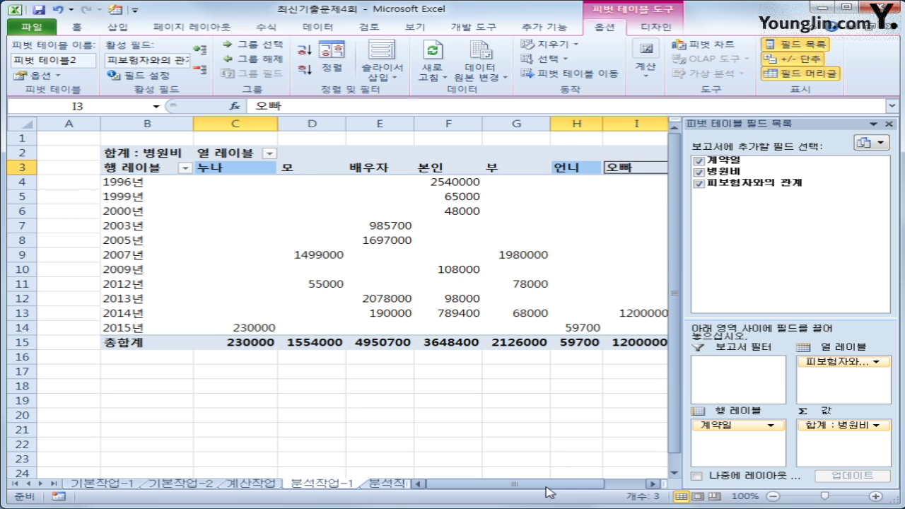
pyautogui.moveTo(516, 483); pyautogui.dragTo(548, 483)
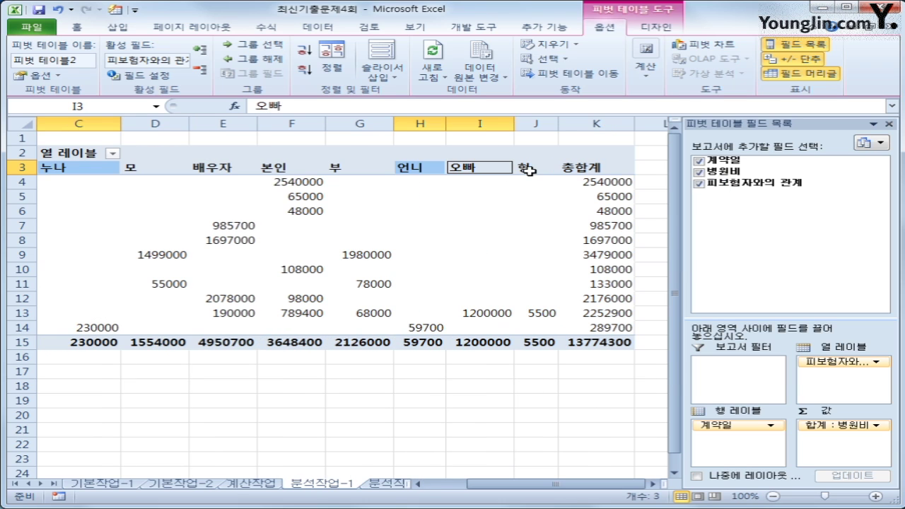
pyautogui.keyDown('ctrl'); pyautogui.click(529, 168); pyautogui.keyUp('ctrl')
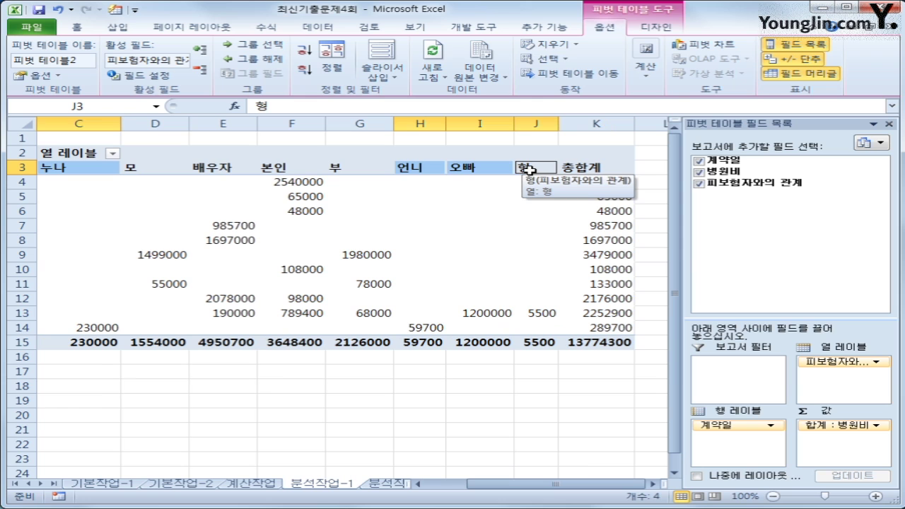
# Group the column labels 누나, 언니, 오빠 and 형 together, and group 모 with 부 in the pivot table
pyautogui.rightClick(505, 171)
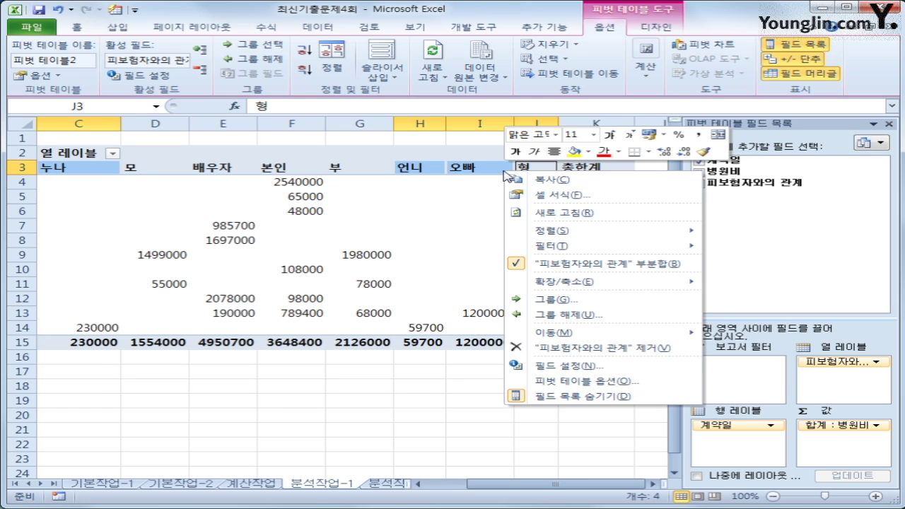
pyautogui.click(587, 300)
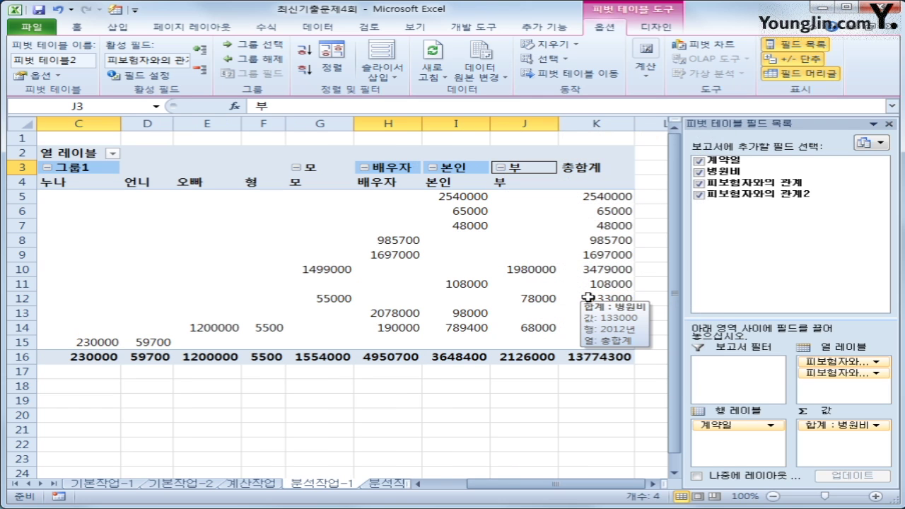
pyautogui.click(320, 183)
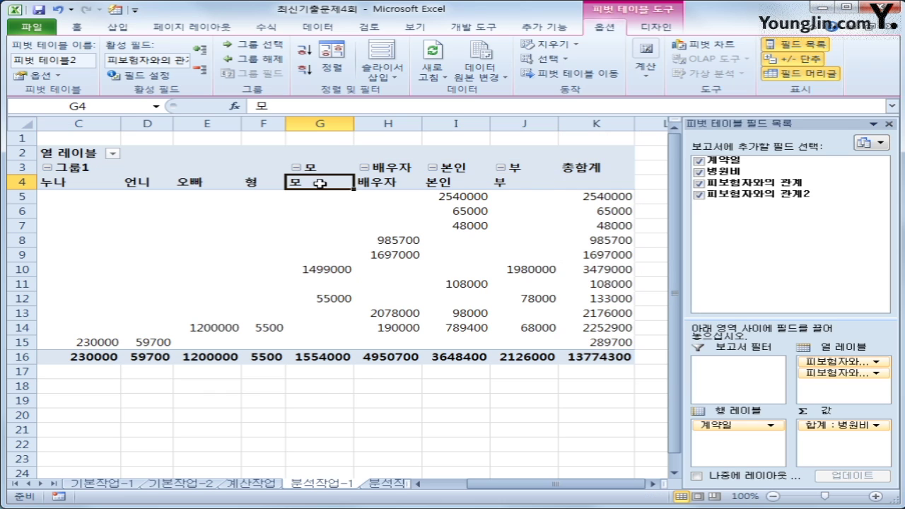
pyautogui.keyDown('ctrl'); pyautogui.click(522, 182); pyautogui.keyUp('ctrl')
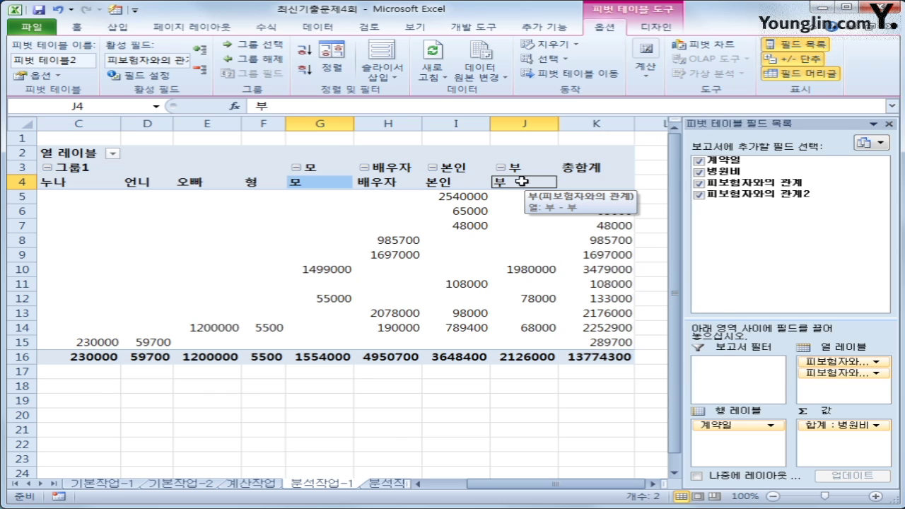
pyautogui.rightClick(521, 182)
pyautogui.click(572, 299)
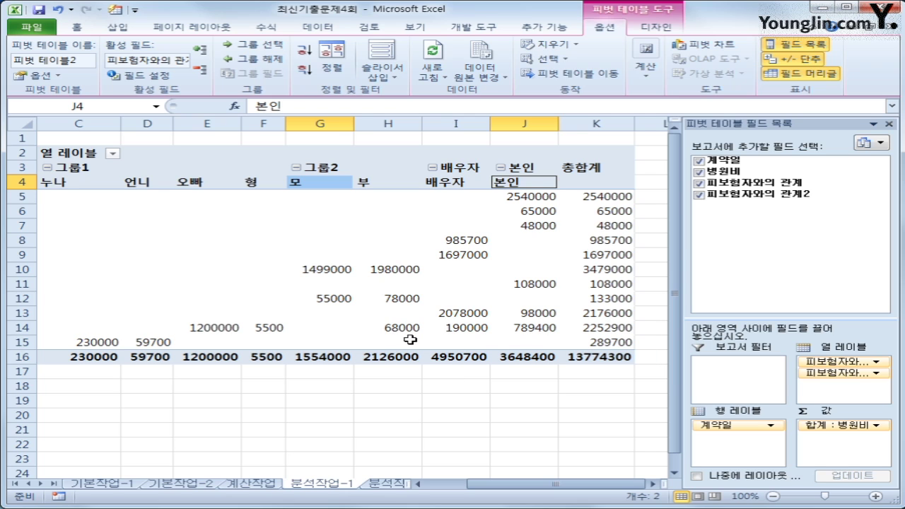
pyautogui.click(86, 167)
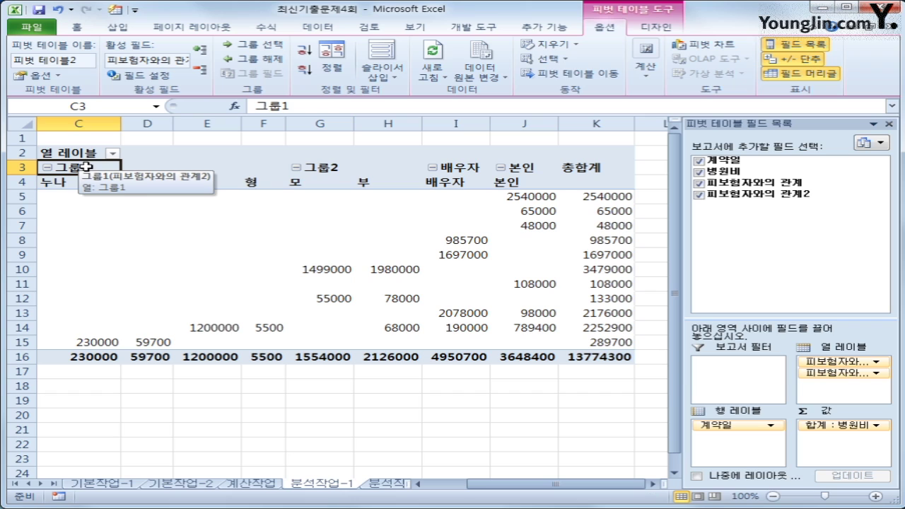
pyautogui.click(325, 169)
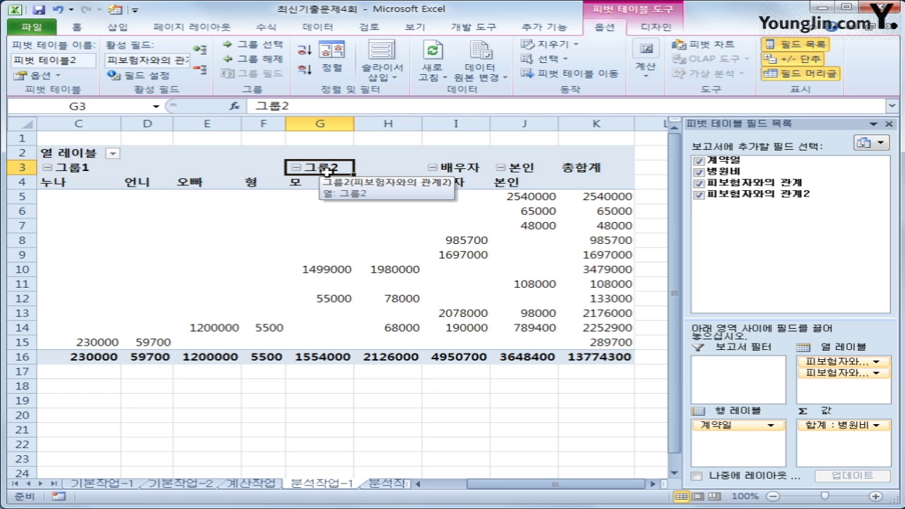
# Apply the orange pivot table style from the first row of the 보통 category
pyautogui.click(359, 244)
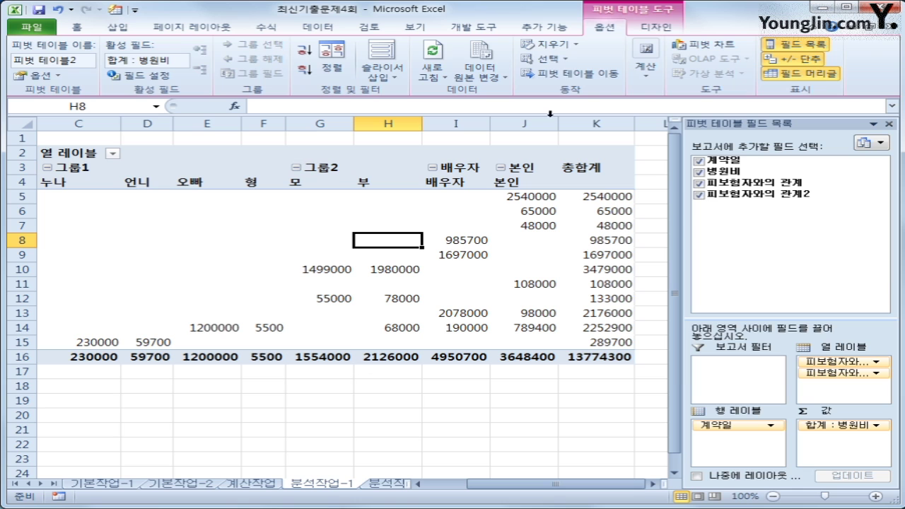
pyautogui.click(652, 27)
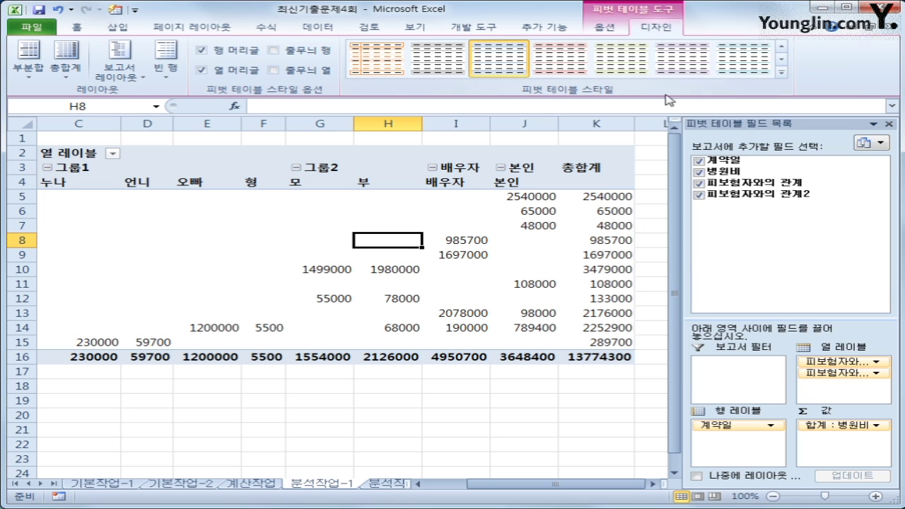
pyautogui.click(782, 71)
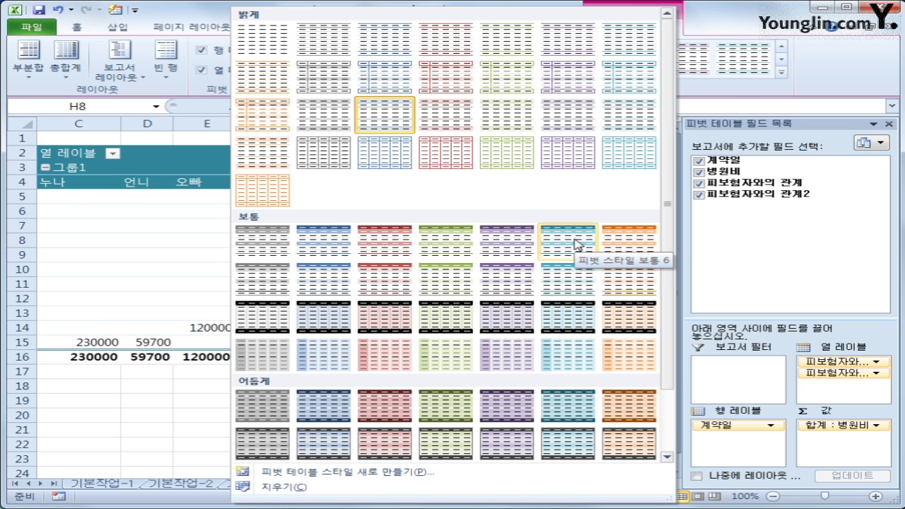
pyautogui.click(619, 242)
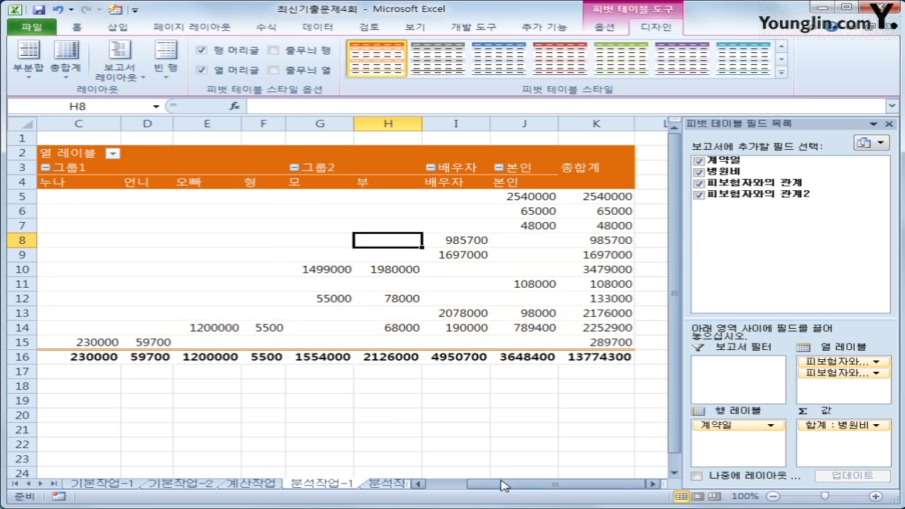
# Format the pivot table values in C5:K16 as 회계 with 0 decimal places and the symbol 없음
pyautogui.moveTo(502, 485); pyautogui.dragTo(483, 487)
pyautogui.click(171, 203)
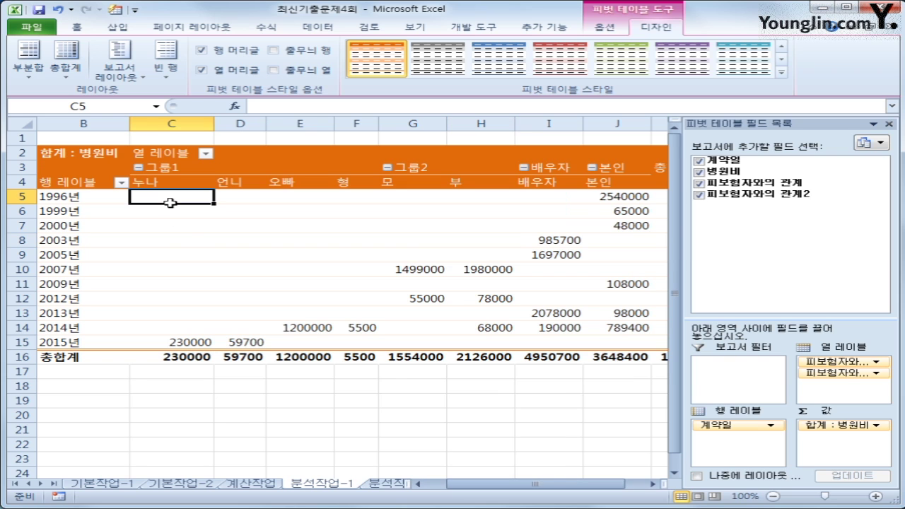
pyautogui.moveTo(170, 203); pyautogui.dragTo(527, 354)
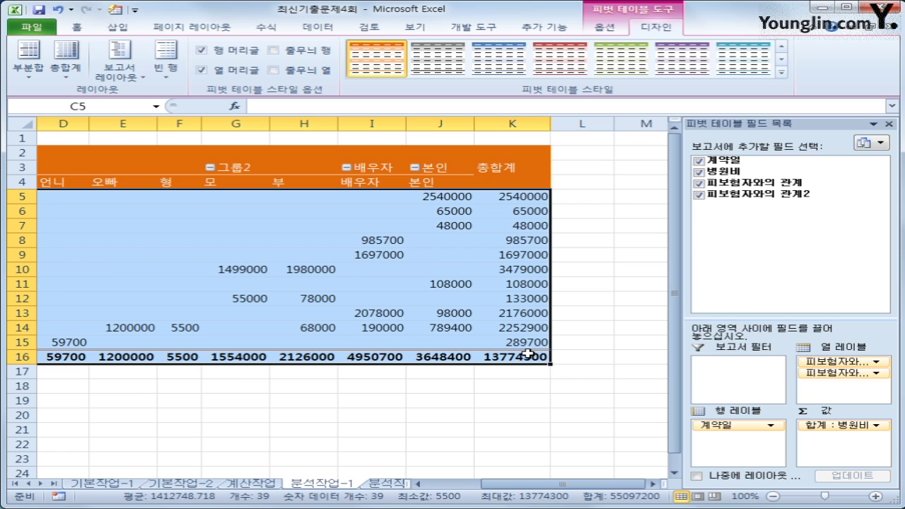
pyautogui.rightClick(379, 260)
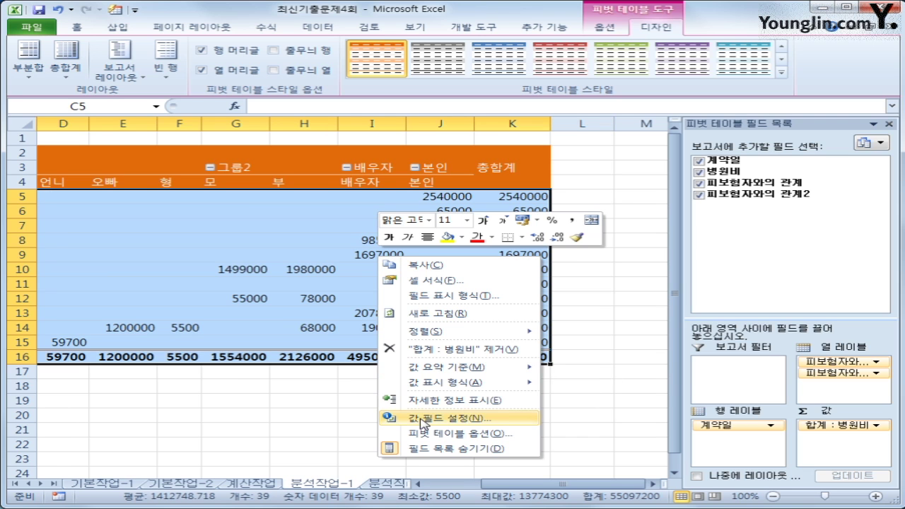
pyautogui.click(406, 281)
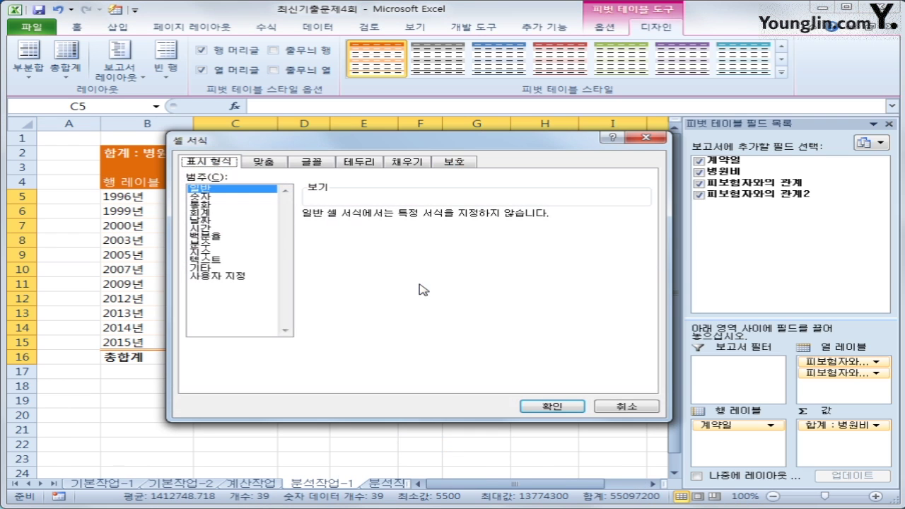
pyautogui.click(220, 213)
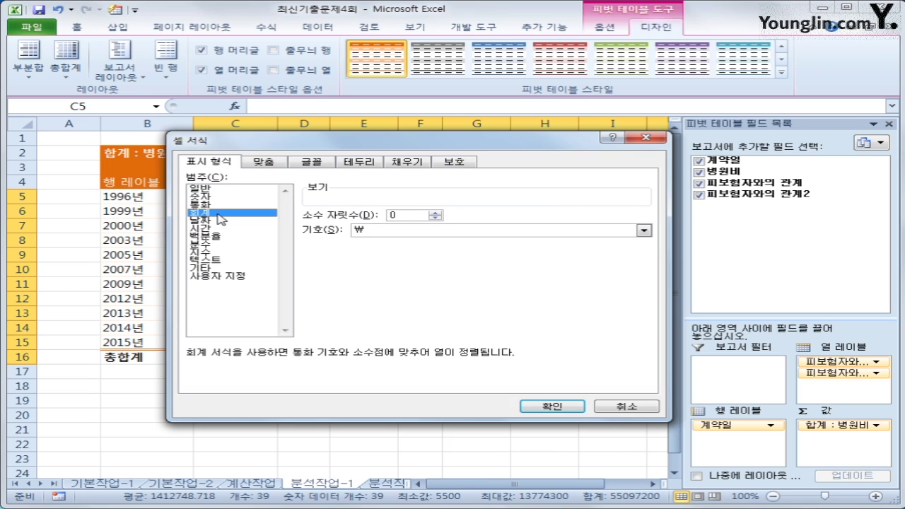
pyautogui.click(425, 233)
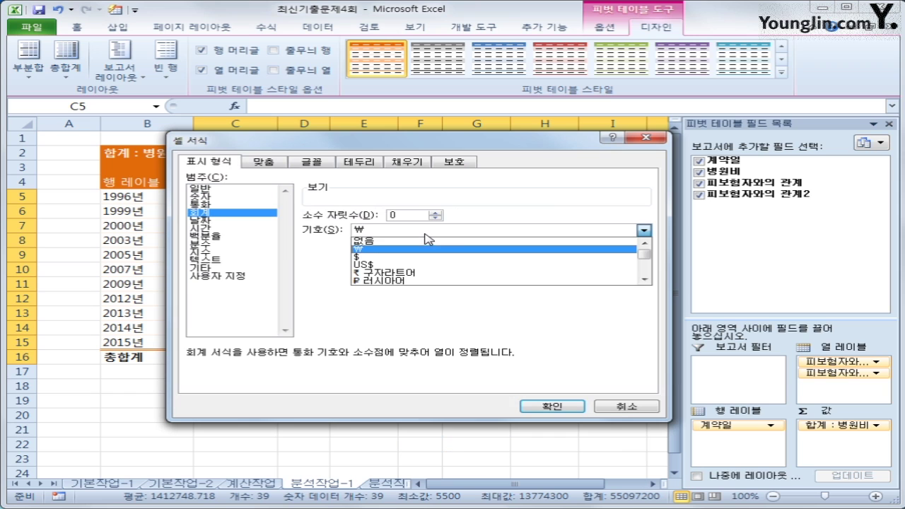
pyautogui.click(423, 241)
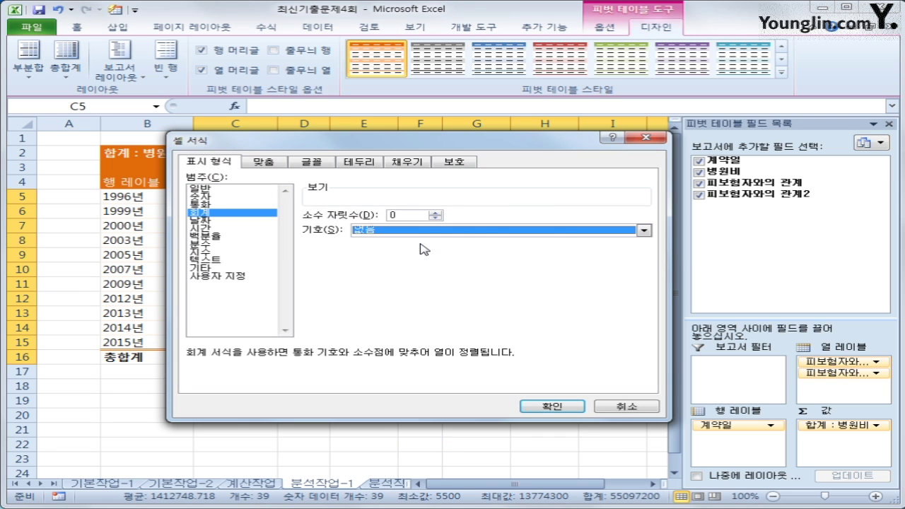
pyautogui.click(552, 407)
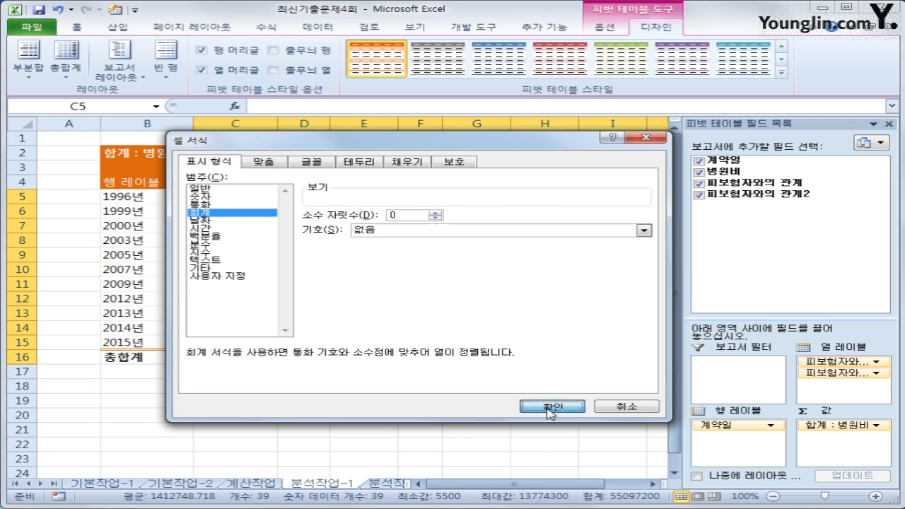
# Widen columns D and F so that their numbers fit in the cells
pyautogui.click(590, 432)
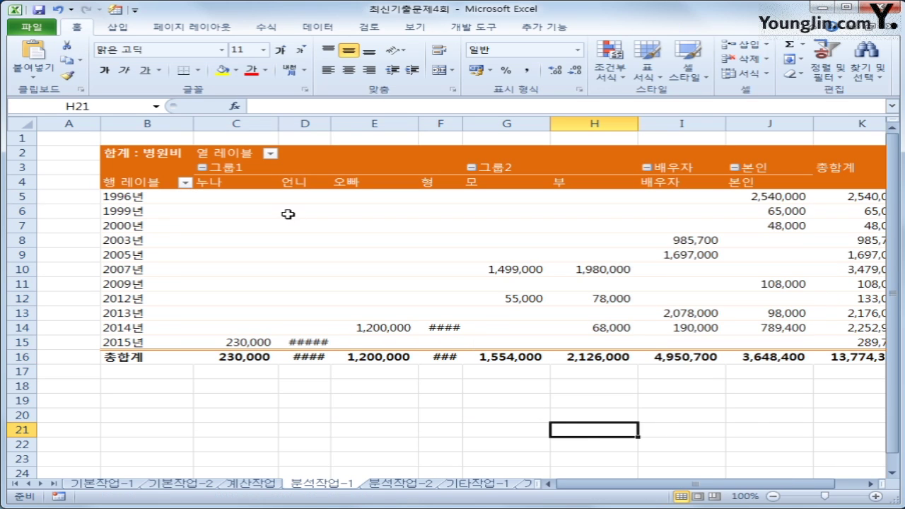
pyautogui.moveTo(331, 125); pyautogui.dragTo(345, 126)
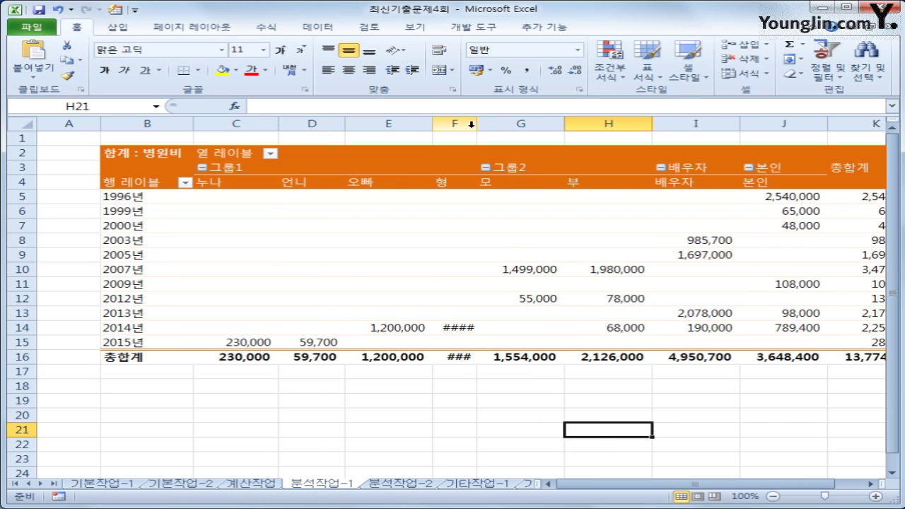
pyautogui.moveTo(473, 126); pyautogui.dragTo(488, 126)
pyautogui.moveTo(704, 484)
pyautogui.mouseDown()
pyautogui.moveTo(733, 489)
pyautogui.moveTo(710, 490)
pyautogui.mouseUp()
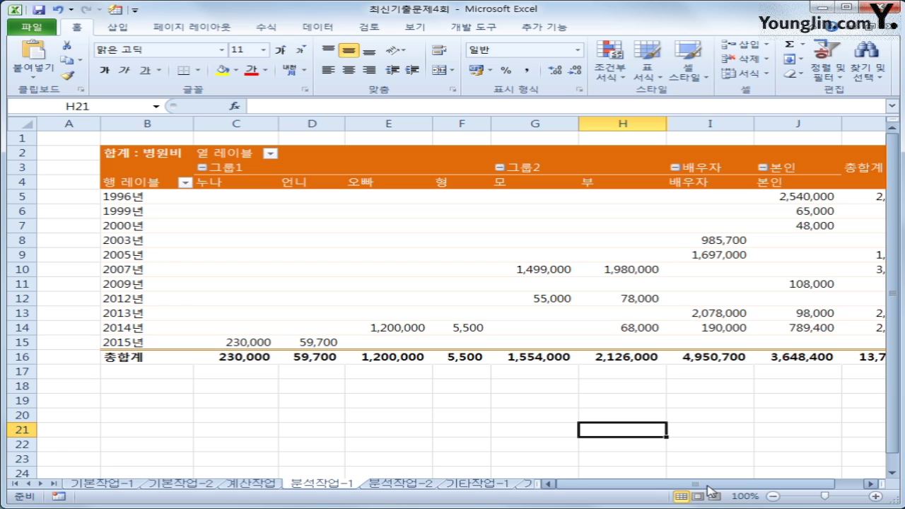
# Go to the 분석작업-2 sheet and look over its hospital tables down to 표5
pyautogui.click(399, 484)
pyautogui.click(596, 412)
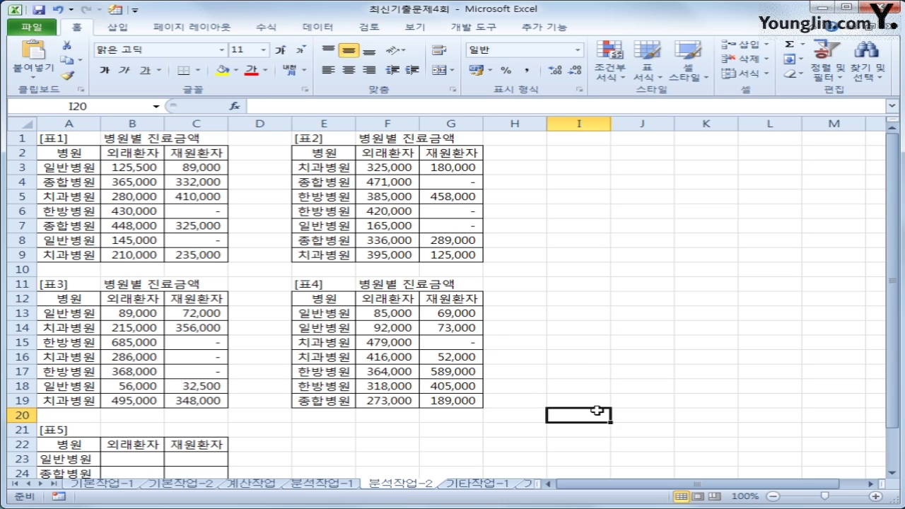
pyautogui.scroll(-3, 596, 410)
pyautogui.scroll(3, 597, 410)
# Start recording a macro named 평균 in the current workbook
pyautogui.click(473, 27)
pyautogui.click(154, 47)
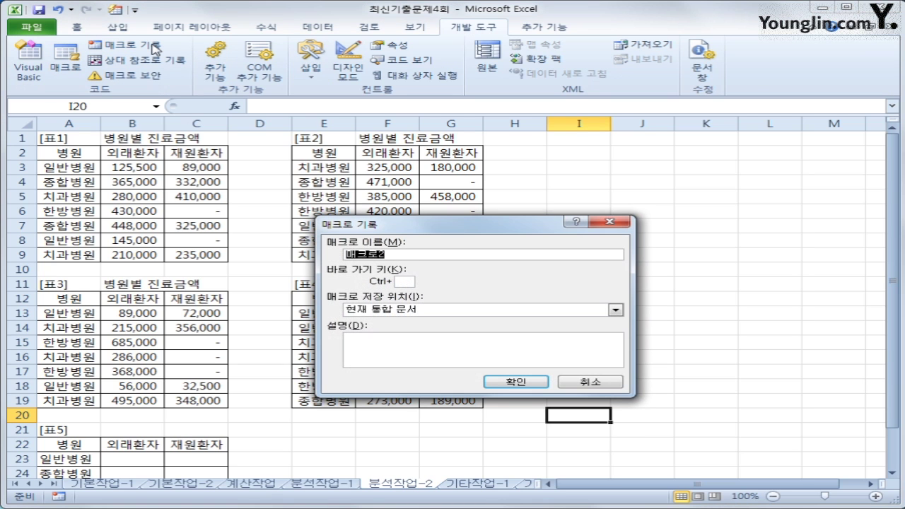
pyautogui.write('xhl')
pyautogui.press('BackSpace')
pyautogui.press('BackSpace')
pyautogui.press('BackSpace')
pyautogui.write('평균')
pyautogui.press('Return')
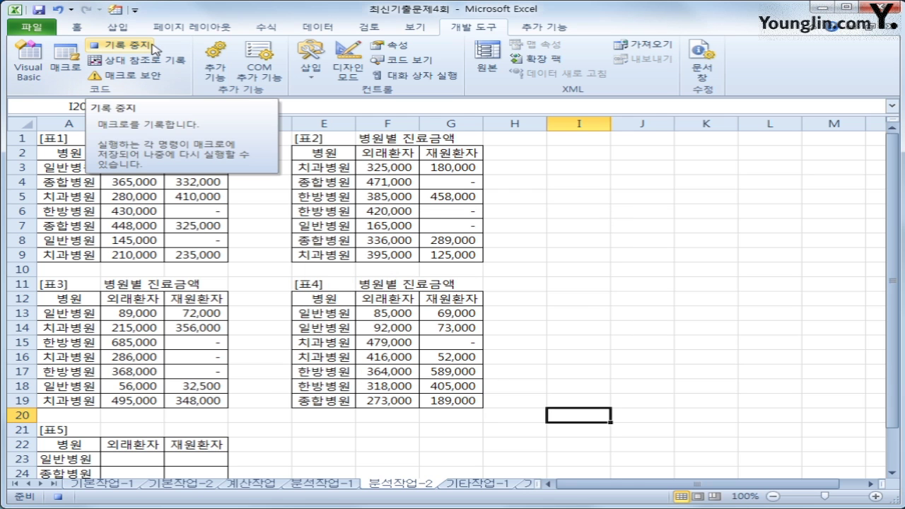
# Start a data consolidation for the 표5 range A22:C26 with the function 평균
pyautogui.scroll(-3, 106, 289)
pyautogui.moveTo(83, 316); pyautogui.dragTo(202, 372)
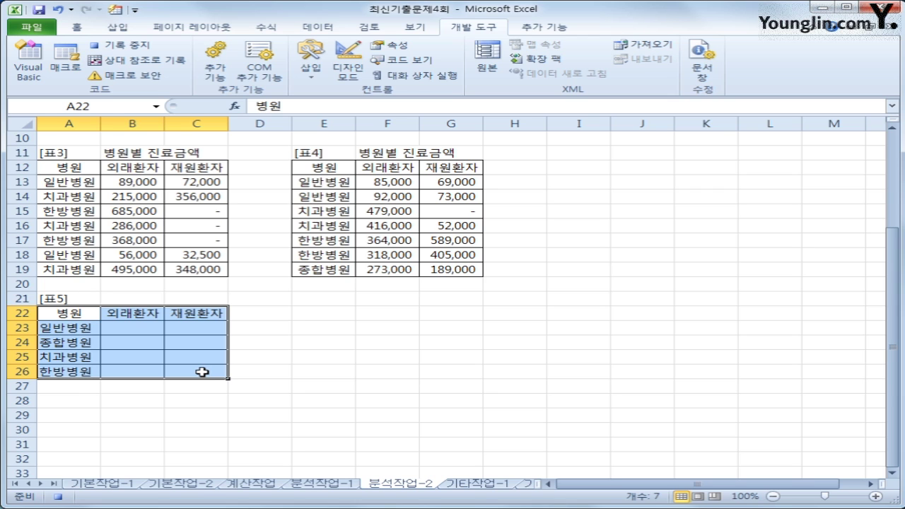
pyautogui.click(325, 28)
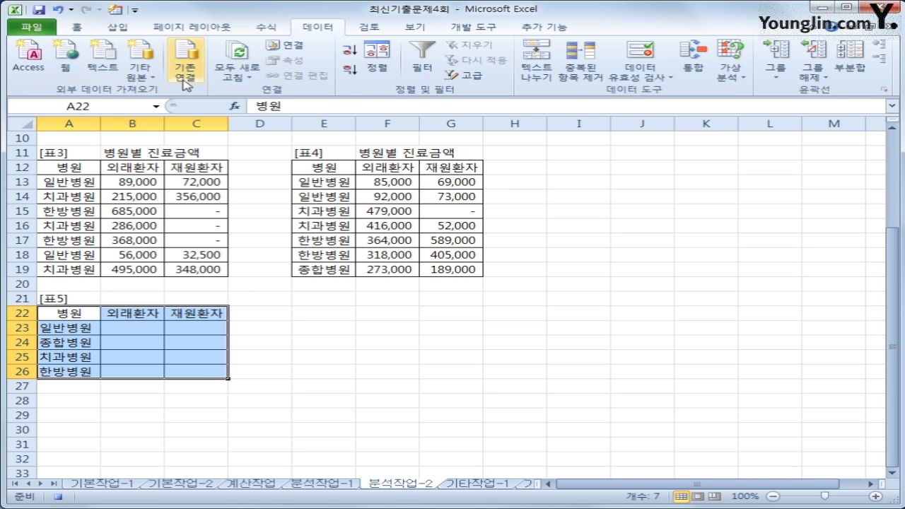
pyautogui.click(694, 67)
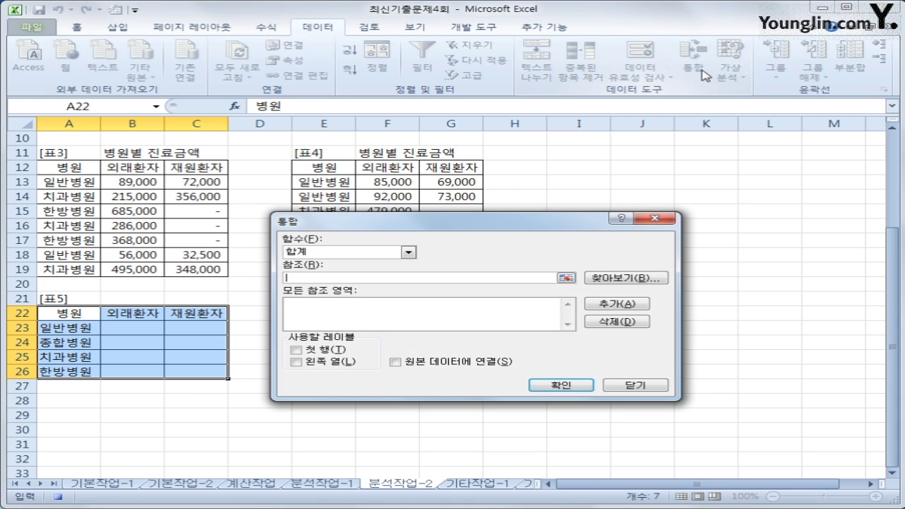
pyautogui.click(387, 253)
pyautogui.click(385, 283)
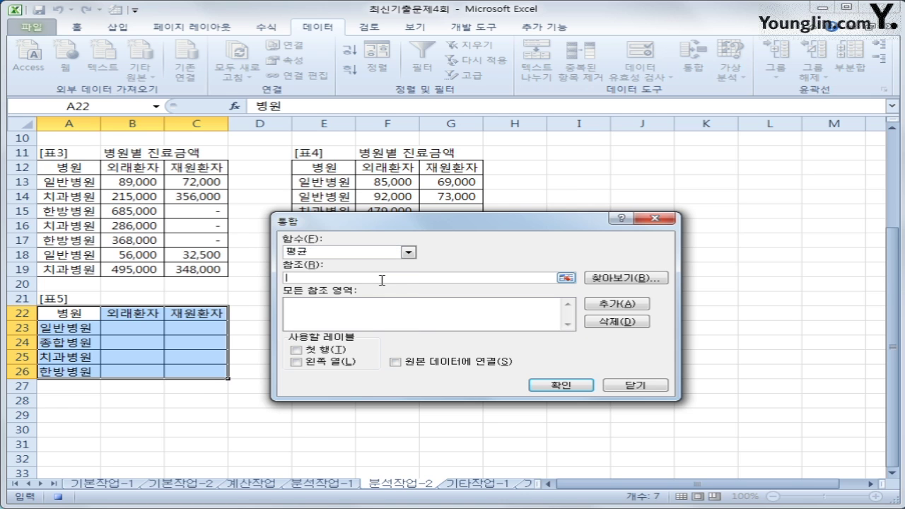
# Add the 표1 range A2:C9 and the 표2 range E2:G9 as consolidation references
pyautogui.scroll(3, 118, 197)
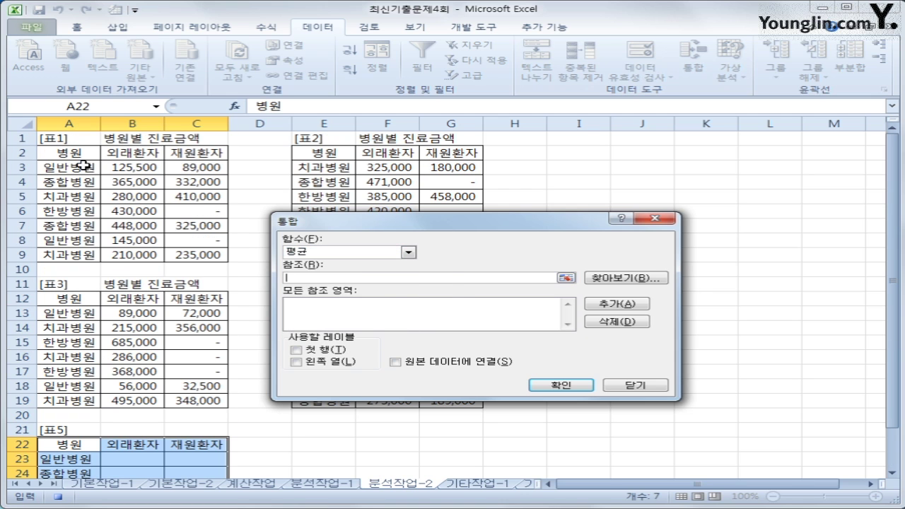
pyautogui.moveTo(81, 152); pyautogui.dragTo(192, 257)
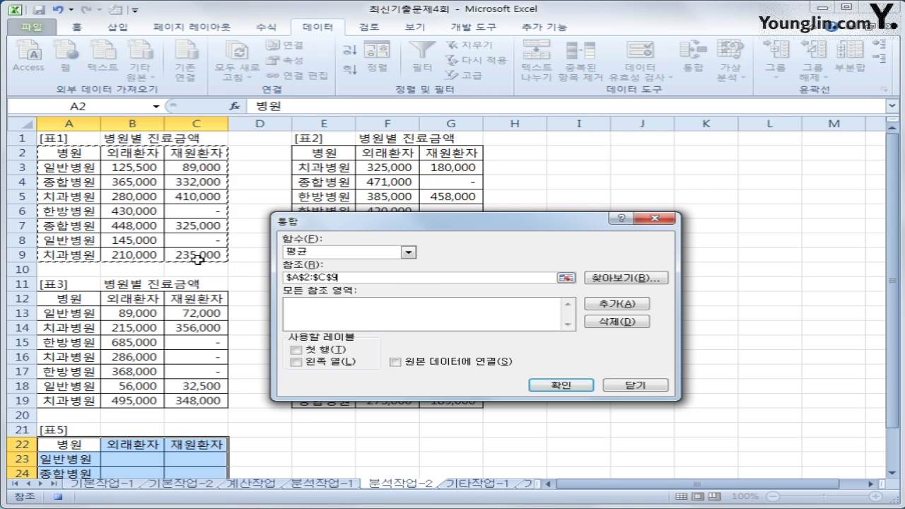
pyautogui.click(597, 305)
pyautogui.click(334, 159)
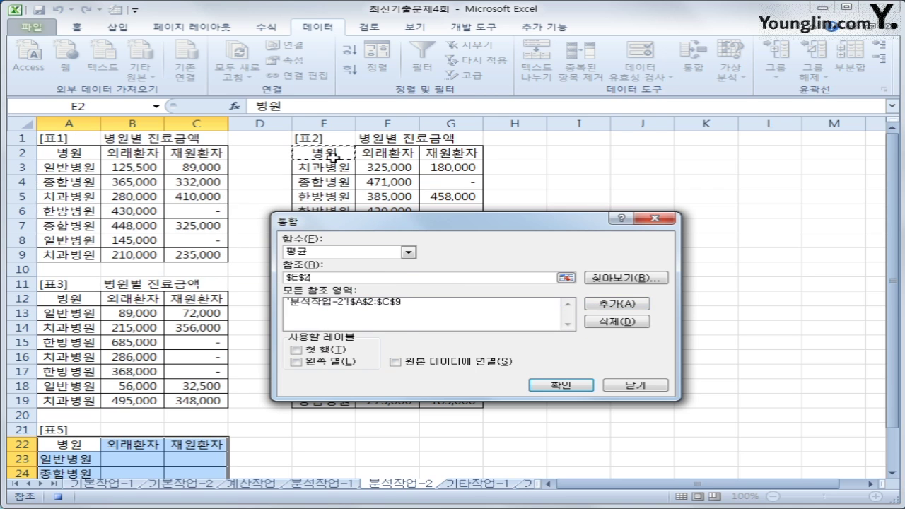
pyautogui.moveTo(334, 159); pyautogui.dragTo(436, 254)
pyautogui.click(626, 304)
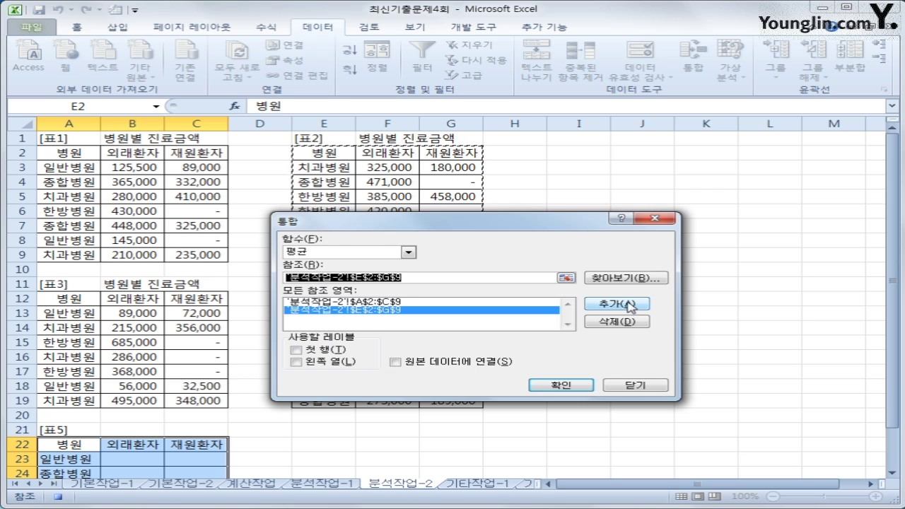
# Add the 표3 range A12:C19 and the 표4 range E12:G19 as consolidation references
pyautogui.click(74, 300)
pyautogui.moveTo(175, 400); pyautogui.dragTo(175, 400)
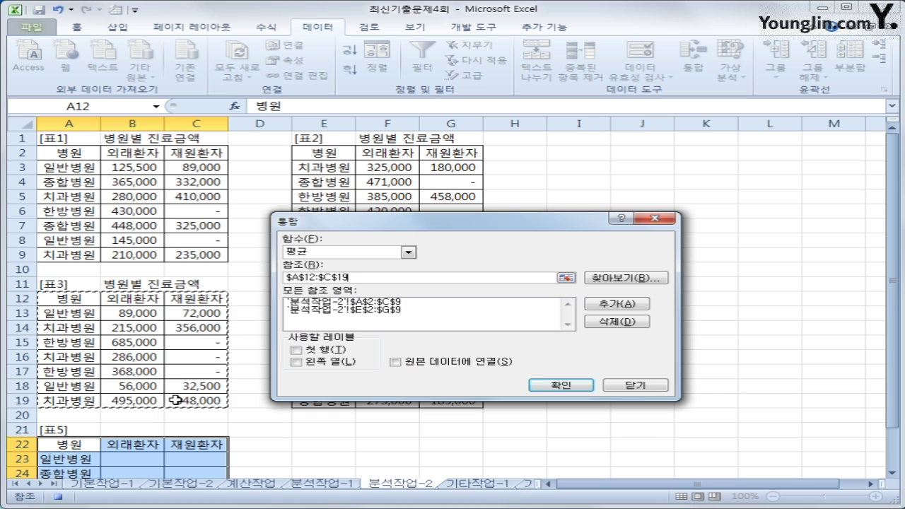
pyautogui.click(616, 304)
pyautogui.moveTo(526, 221); pyautogui.dragTo(631, 80)
pyautogui.moveTo(321, 303); pyautogui.dragTo(457, 397)
pyautogui.click(703, 167)
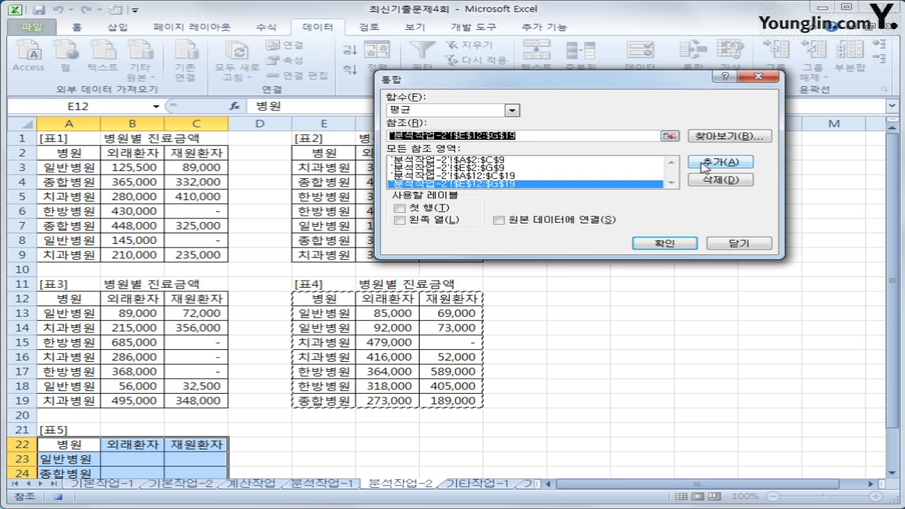
# Use the top row and left column as labels and run the consolidation into 표5
pyautogui.click(400, 208)
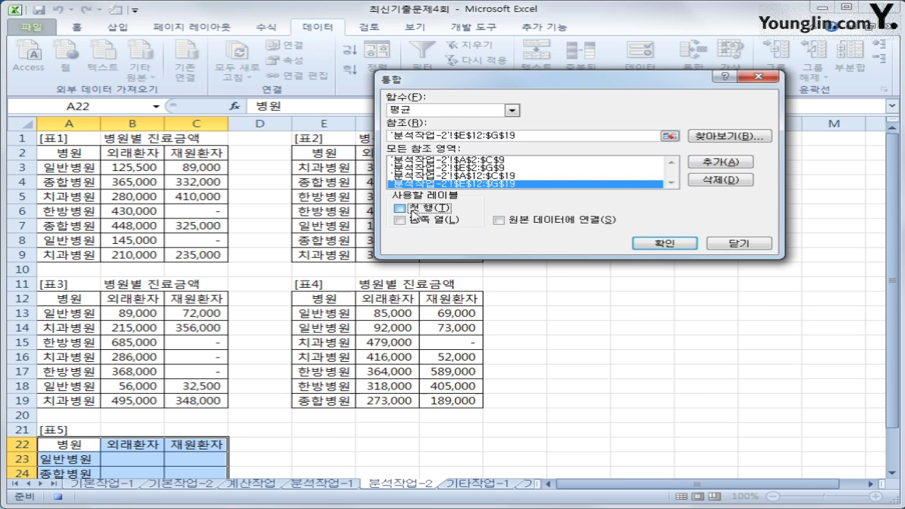
pyautogui.click(412, 221)
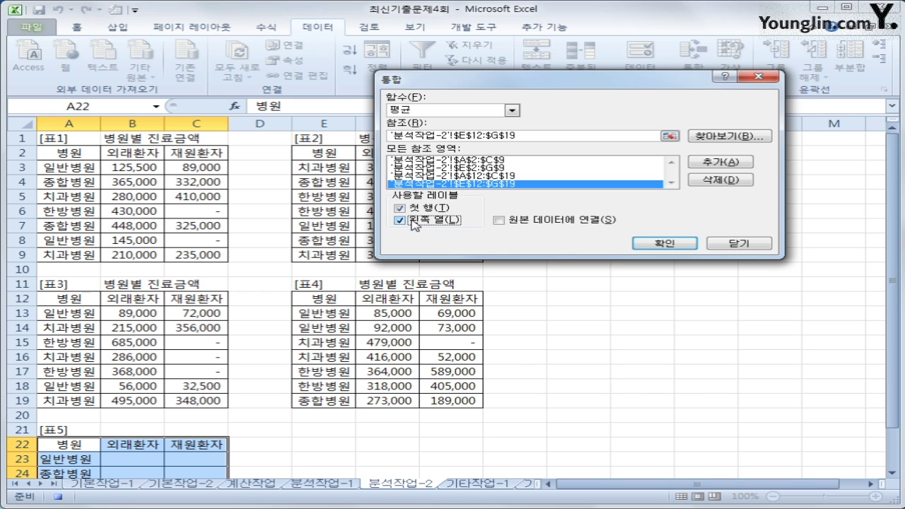
pyautogui.click(674, 245)
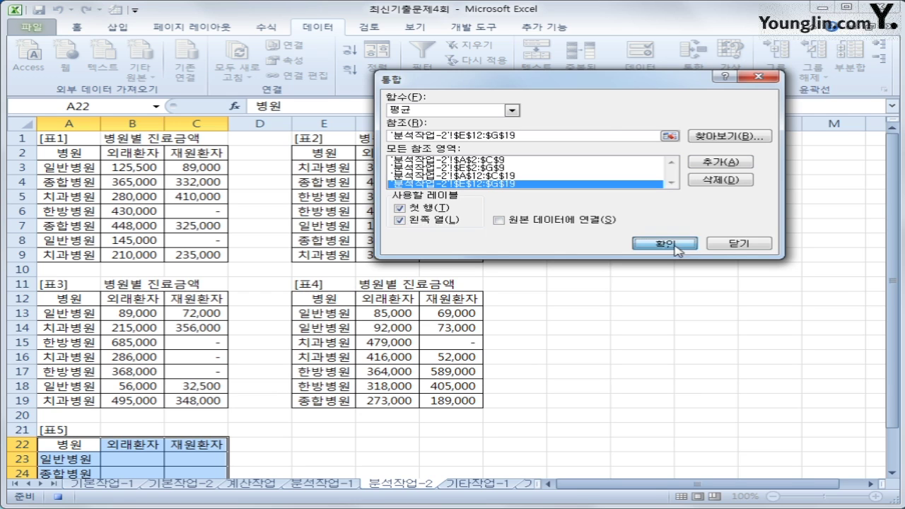
pyautogui.scroll(-2, 673, 245)
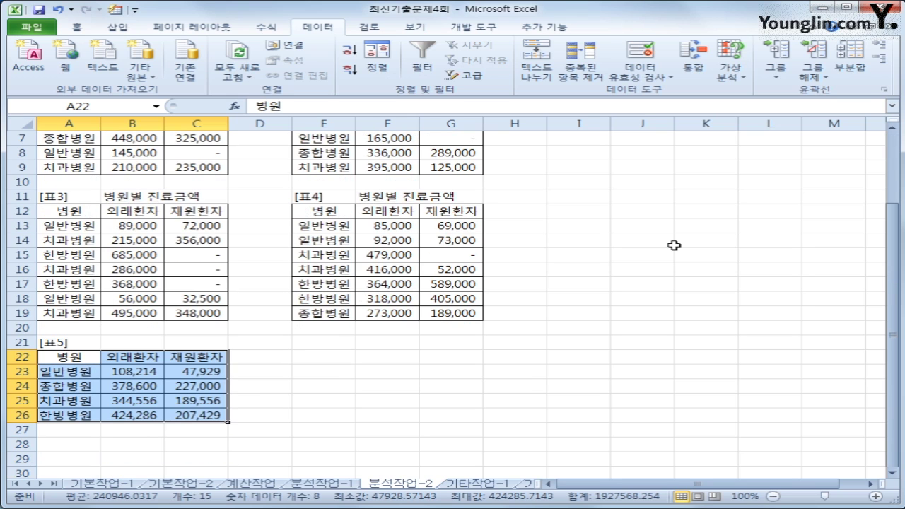
# Deselect the consolidated 표5 range and stop recording the macro
pyautogui.click(186, 415)
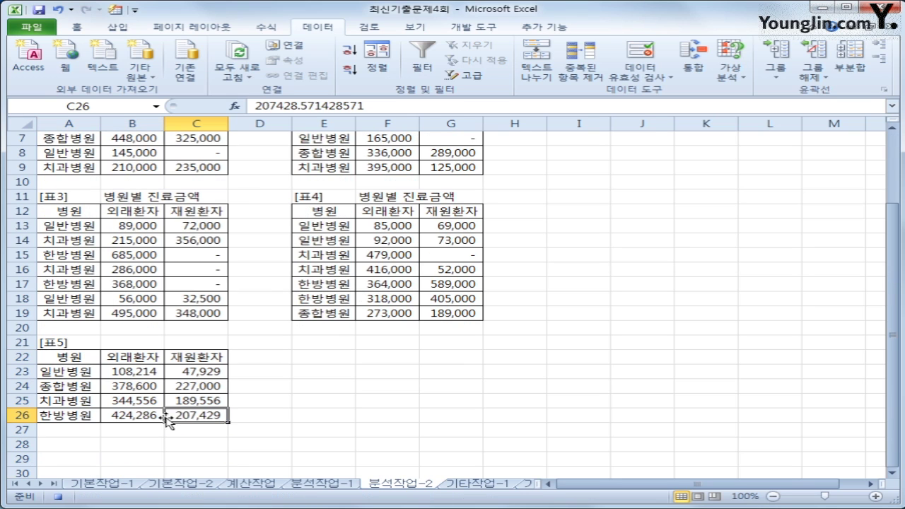
pyautogui.click(491, 32)
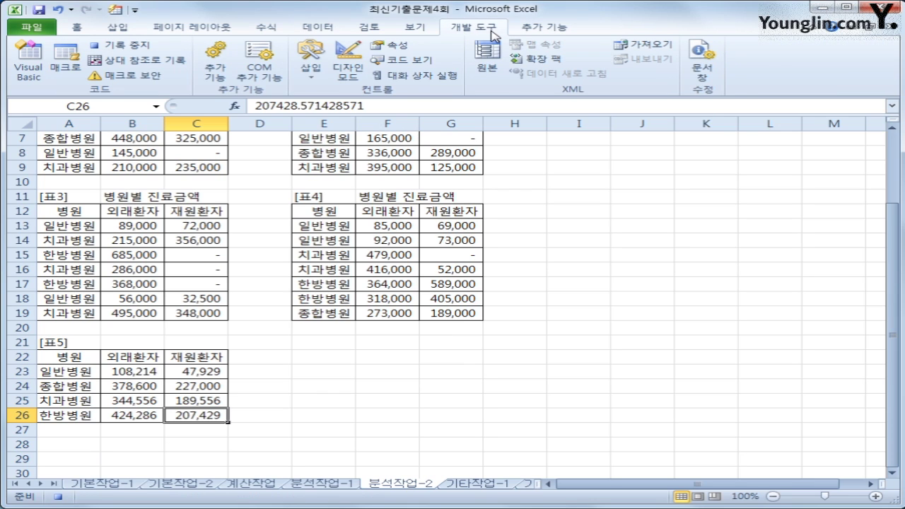
pyautogui.click(117, 44)
pyautogui.click(587, 400)
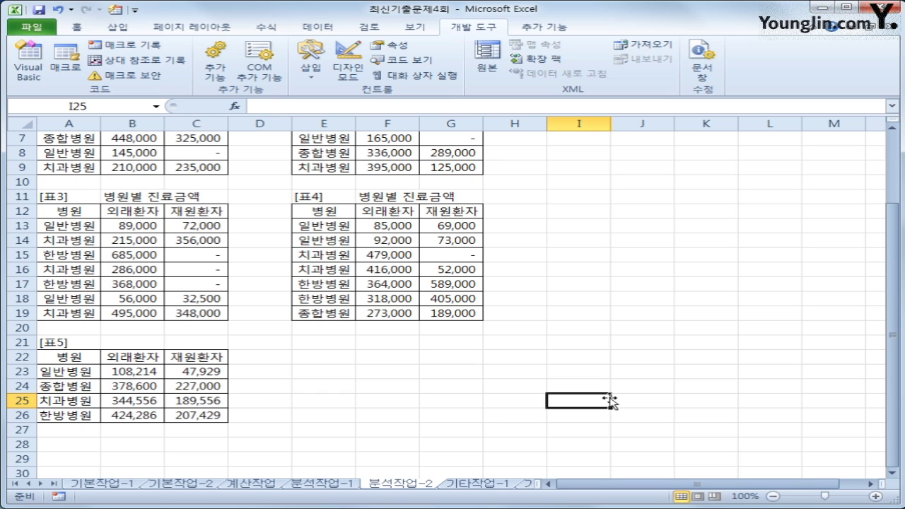
# Draw a rounded rectangle over E22:G24, about 1.69 cm by 5.72 cm, with the text 통합 실행
pyautogui.click(117, 26)
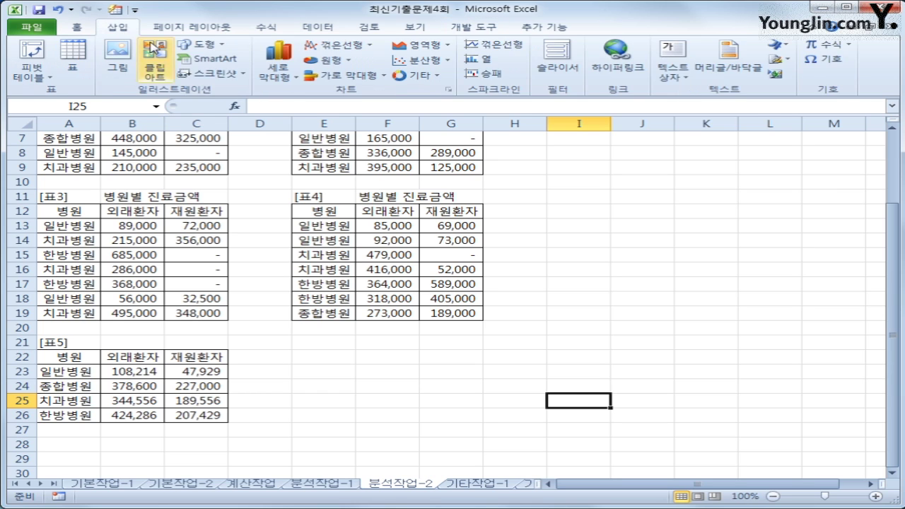
pyautogui.click(199, 44)
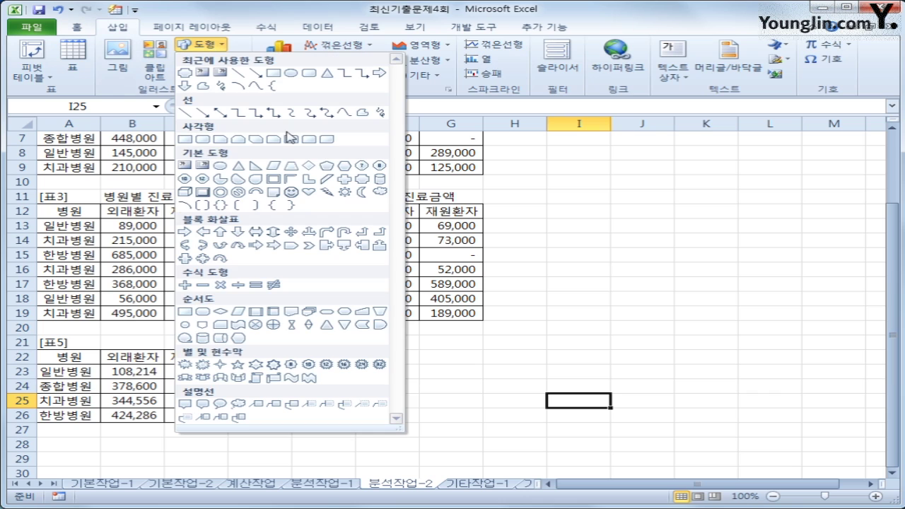
pyautogui.click(203, 141)
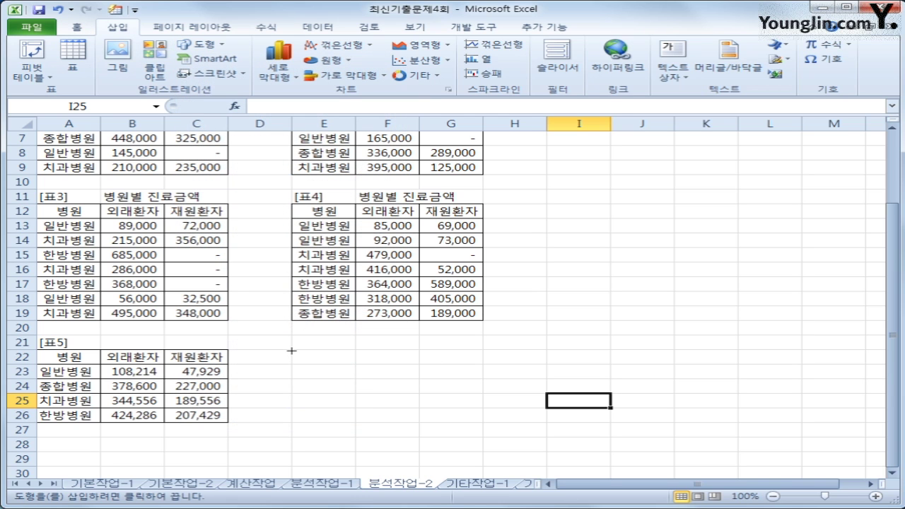
pyautogui.moveTo(290, 350)
pyautogui.mouseDown()
pyautogui.moveTo(366, 368)
pyautogui.moveTo(356, 380)
pyautogui.moveTo(438, 379)
pyautogui.moveTo(478, 393)
pyautogui.mouseUp()
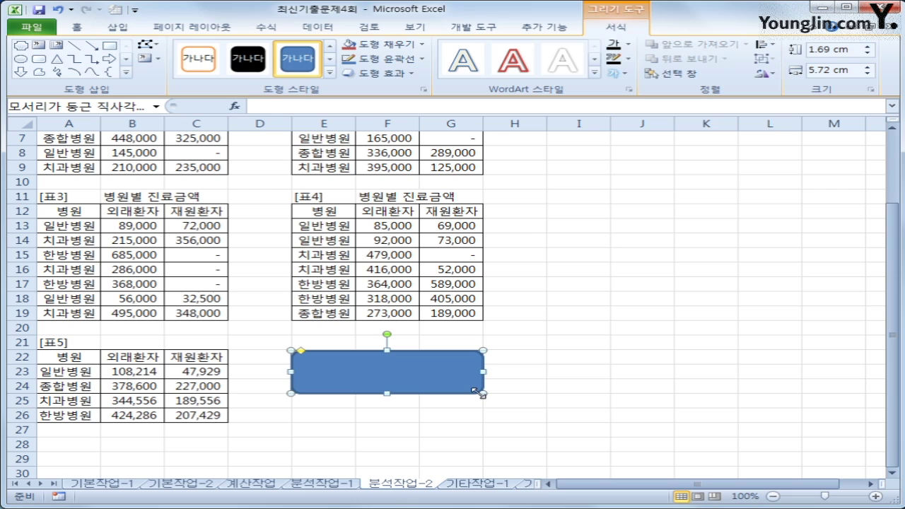
pyautogui.write('통합 실행')
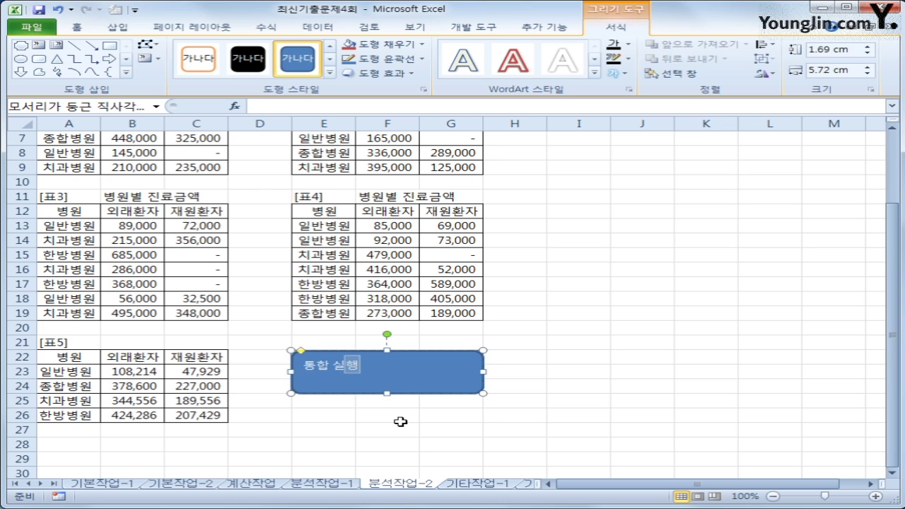
# Assign the macro 통합 to the 통합 실행 rounded rectangle
pyautogui.rightClick(401, 369)
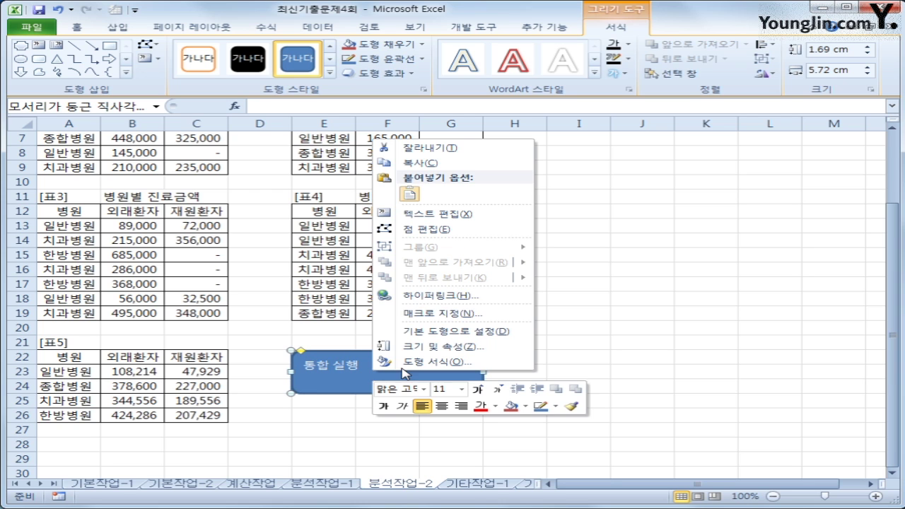
pyautogui.click(471, 313)
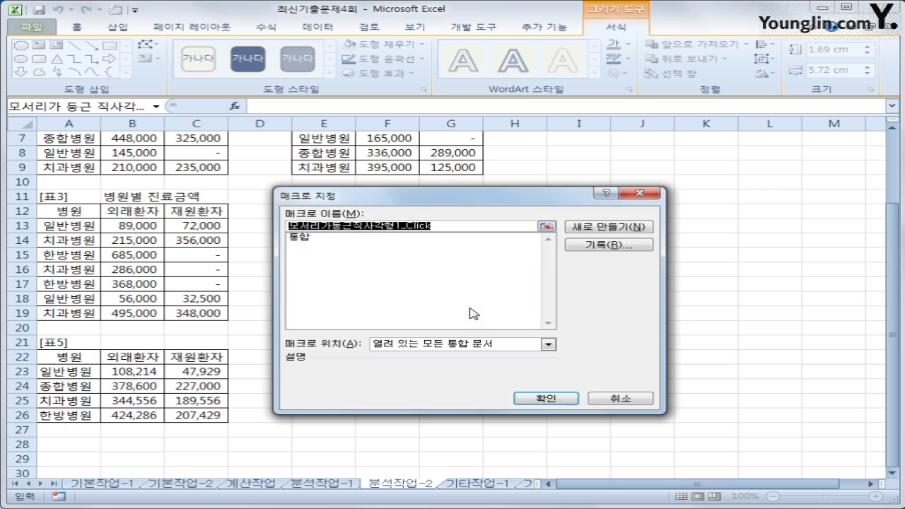
pyautogui.click(338, 239)
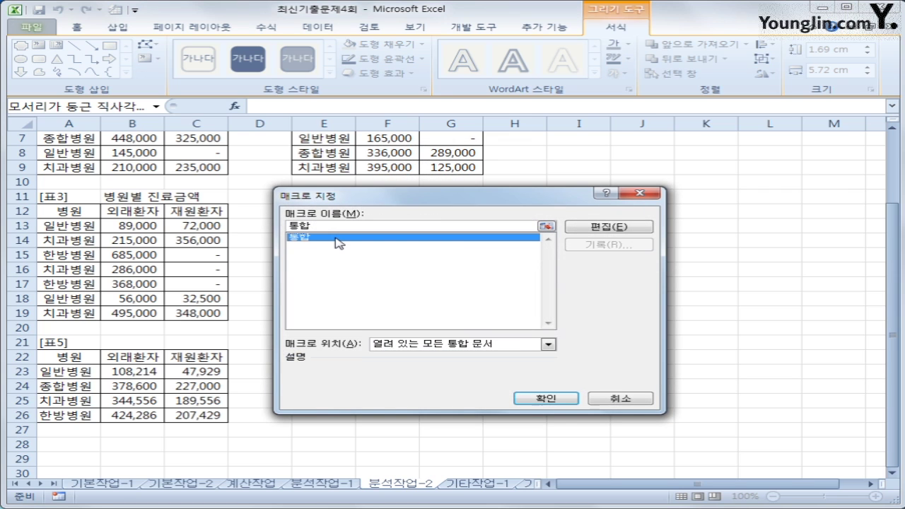
pyautogui.click(550, 400)
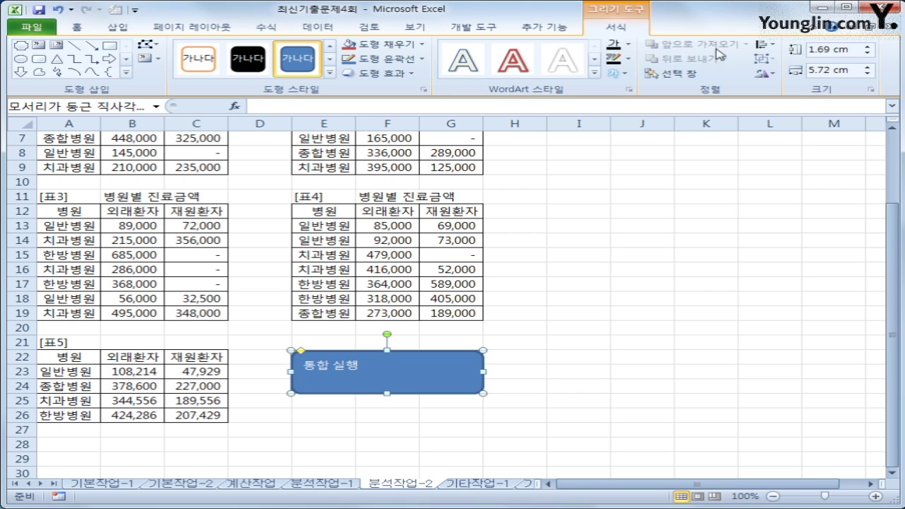
# Center the 통합 실행 text horizontally and vertically within the rounded rectangle, then deselect the shape
pyautogui.click(86, 27)
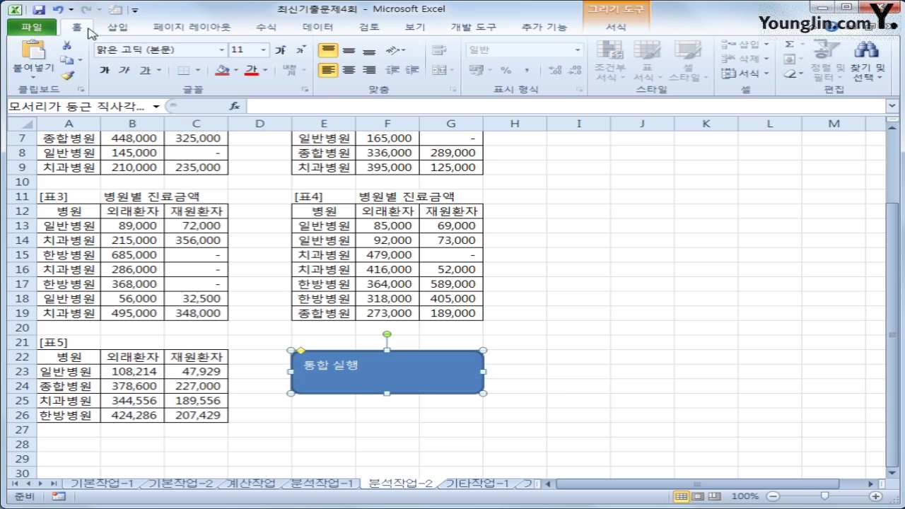
pyautogui.click(348, 70)
pyautogui.click(349, 51)
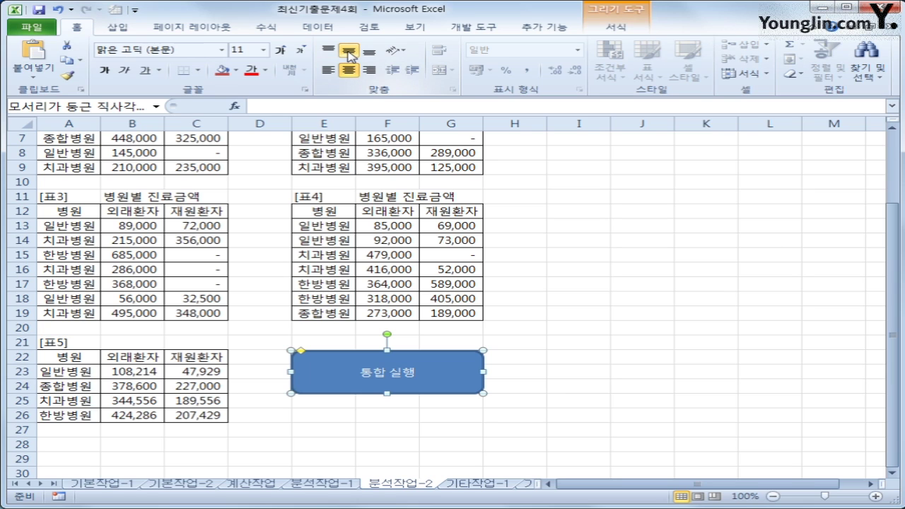
pyautogui.click(641, 326)
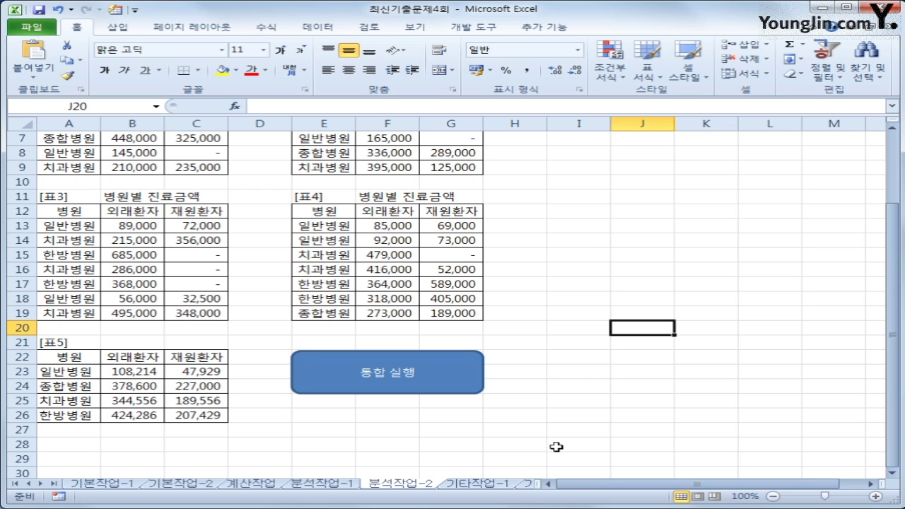
# On the 기타작업-1 sheet, change the whole chart from clustered columns to stacked columns
pyautogui.click(498, 488)
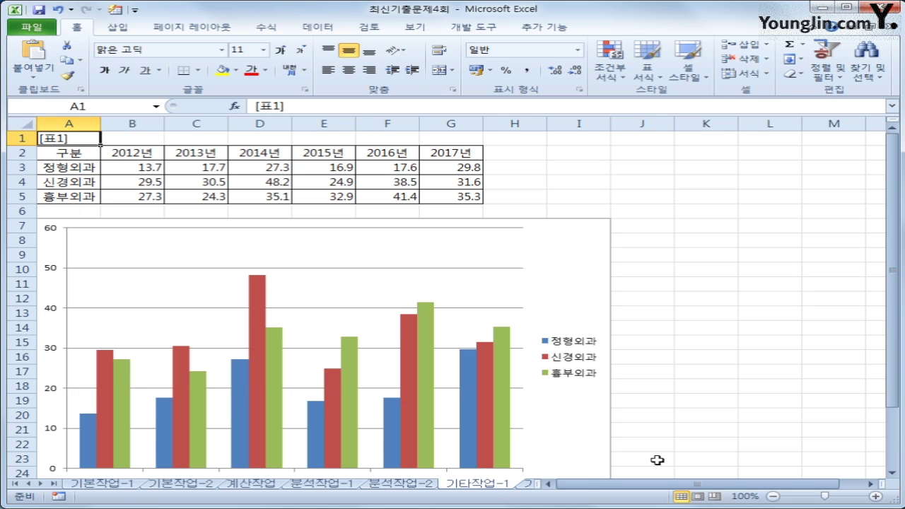
pyautogui.click(580, 284)
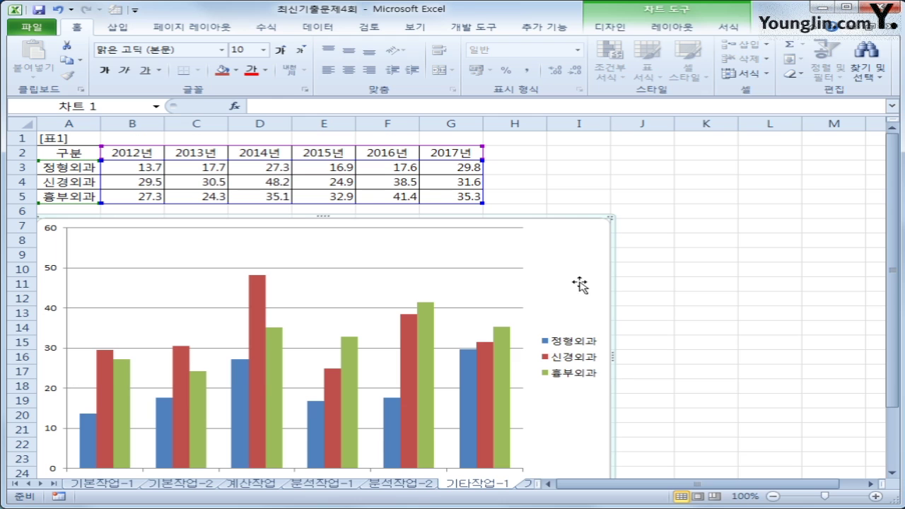
pyautogui.rightClick(571, 252)
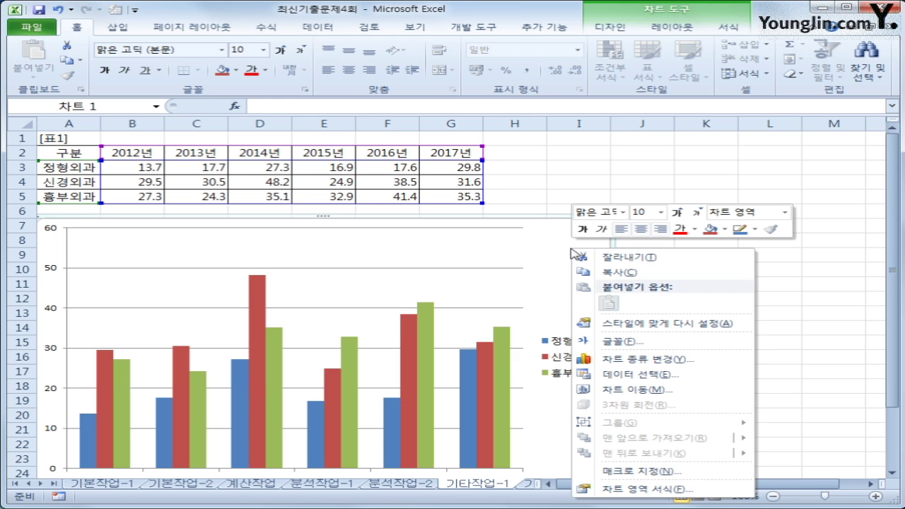
pyautogui.click(681, 359)
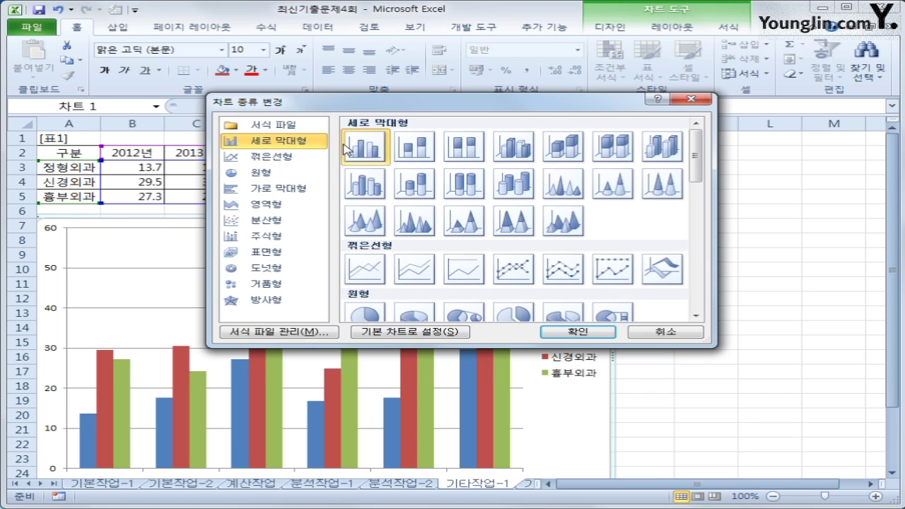
pyautogui.click(408, 154)
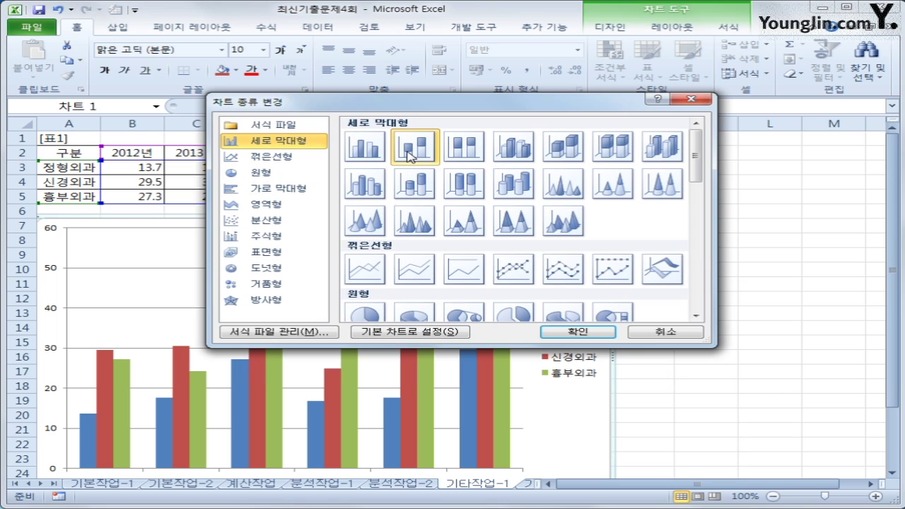
pyautogui.click(578, 332)
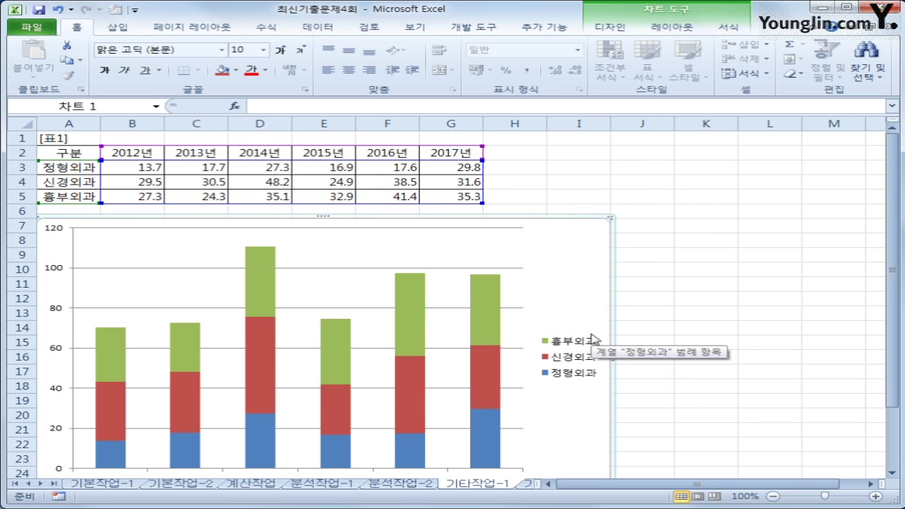
# Change the 신경외과 series' chart type to a line with markers
pyautogui.click(414, 384)
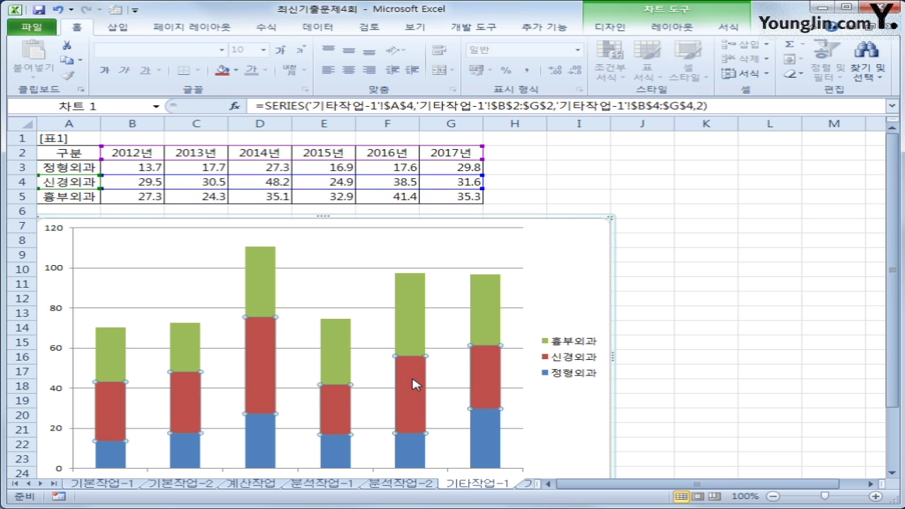
pyautogui.rightClick(414, 384)
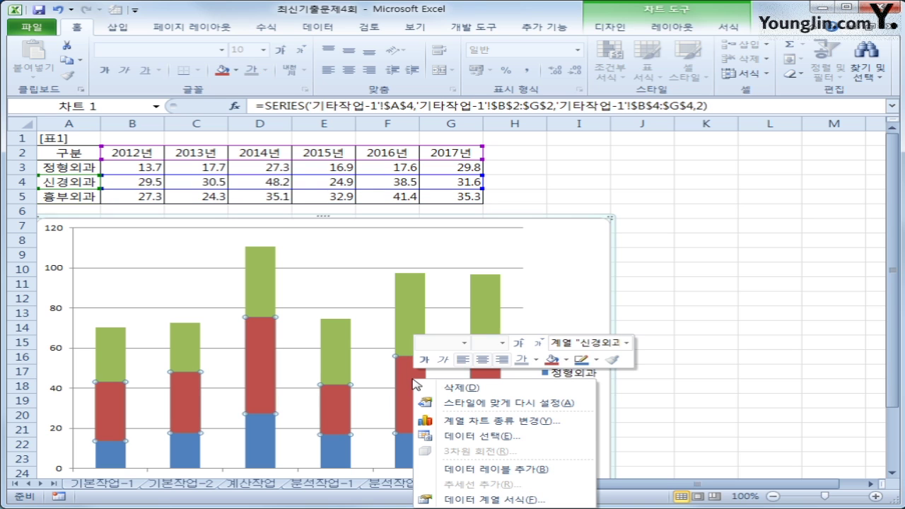
pyautogui.click(516, 422)
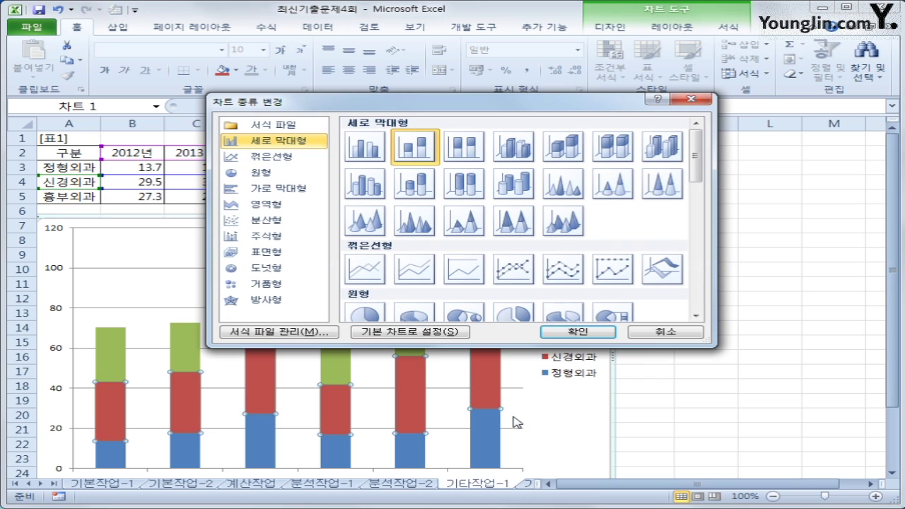
pyautogui.click(524, 281)
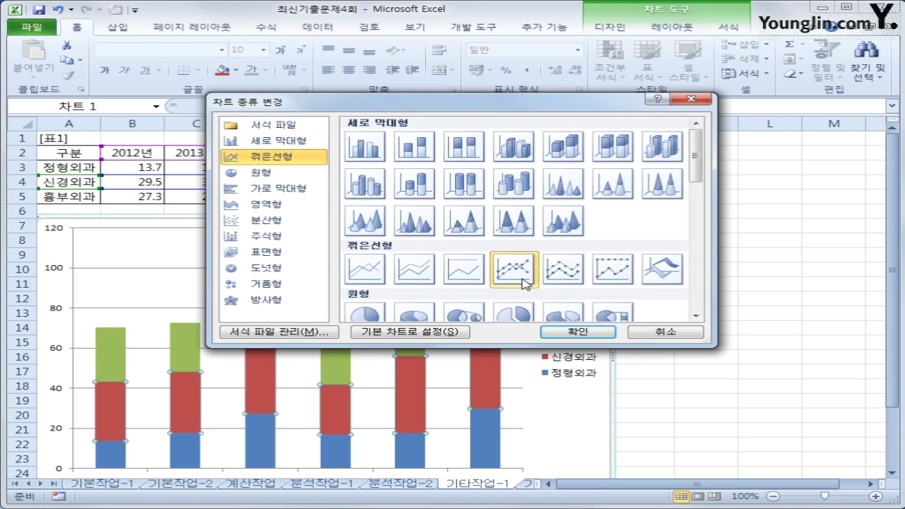
pyautogui.click(591, 332)
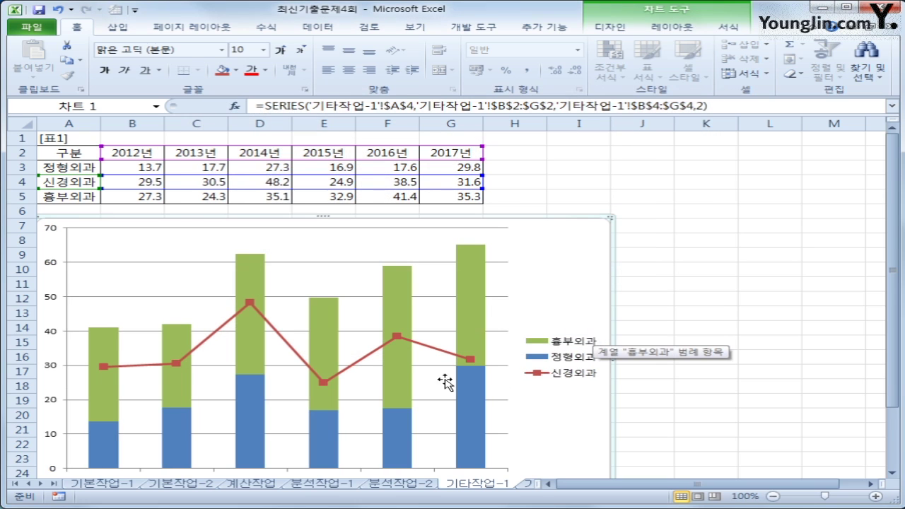
# Plot the 신경외과 line series on the secondary axis (보조 축)
pyautogui.click(397, 338)
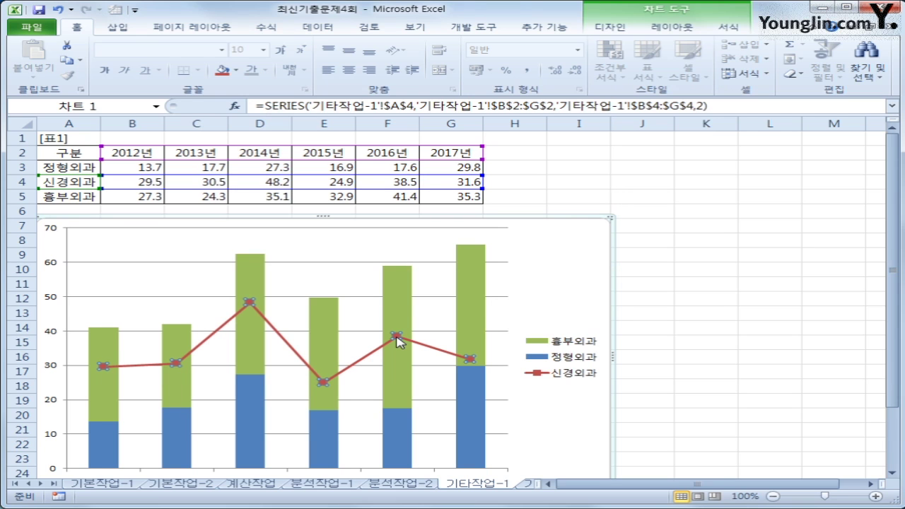
pyautogui.rightClick(398, 341)
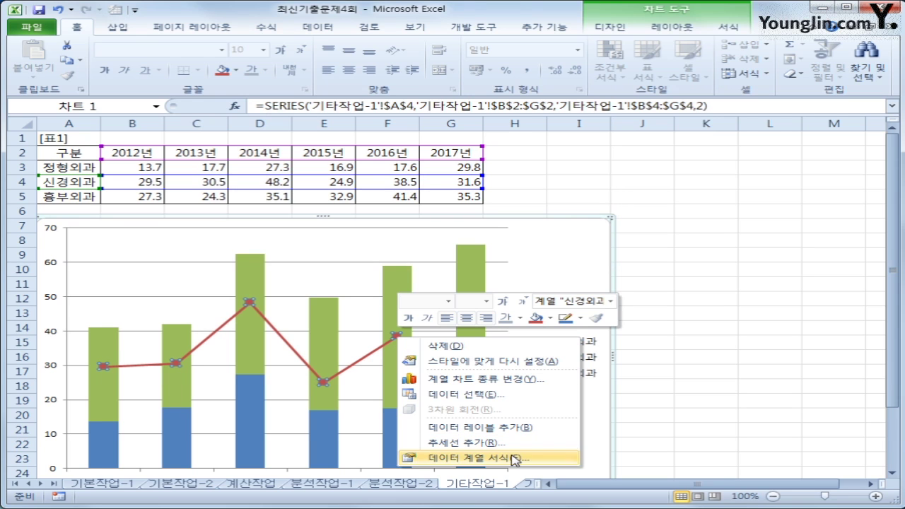
pyautogui.click(513, 457)
pyautogui.click(457, 158)
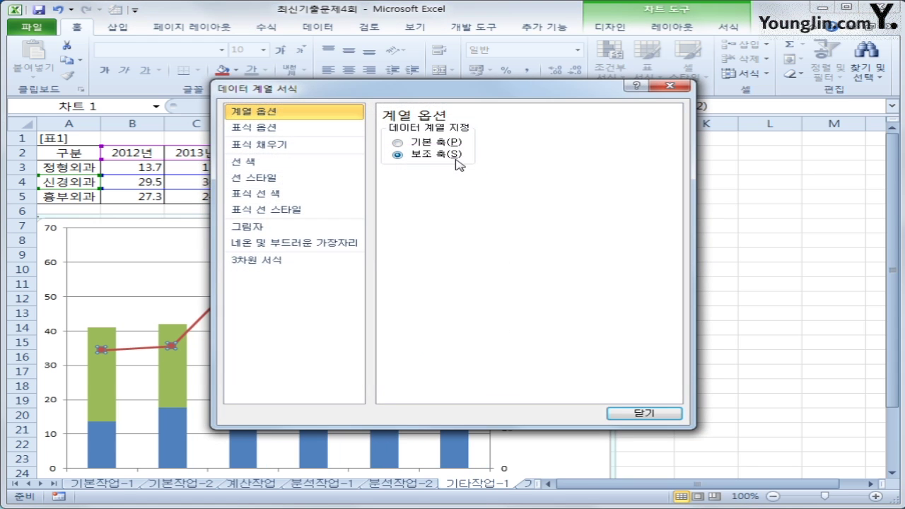
pyautogui.click(640, 413)
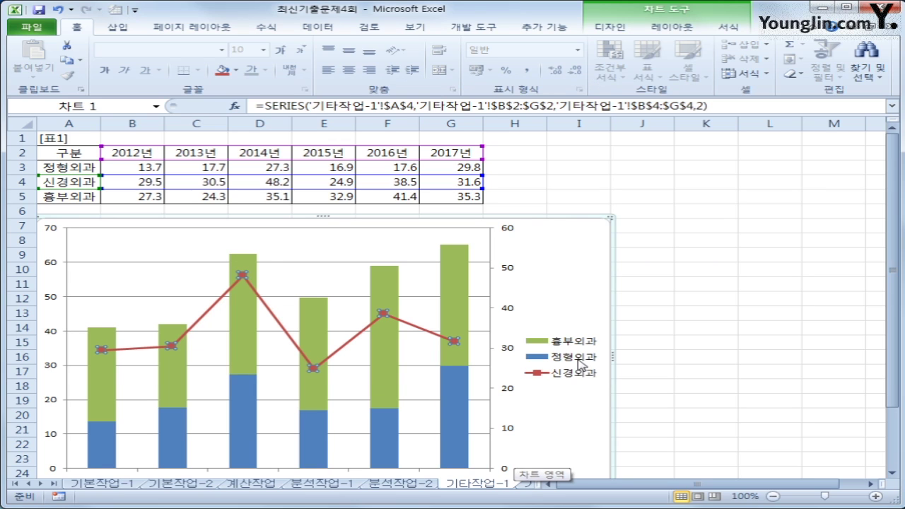
pyautogui.click(598, 302)
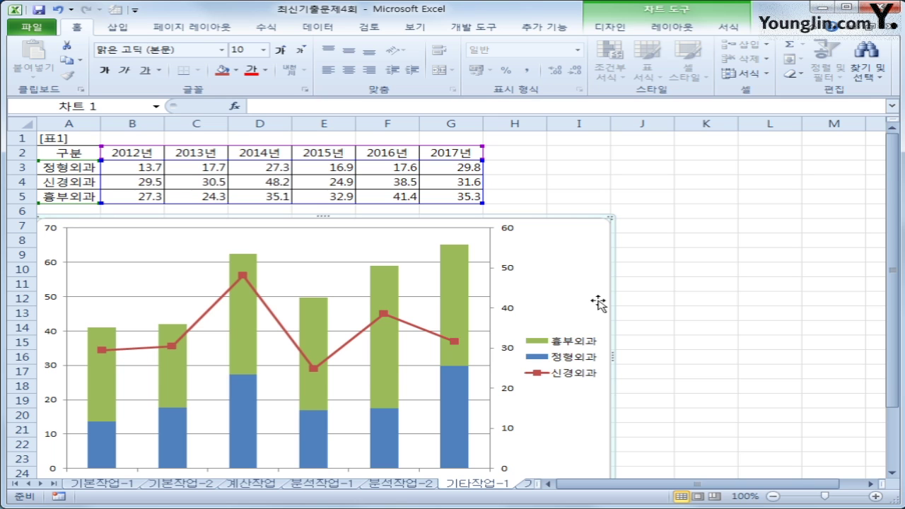
# Add the title 진료과별 분석 above the chart and place the legend along the top of the chart
pyautogui.click(668, 30)
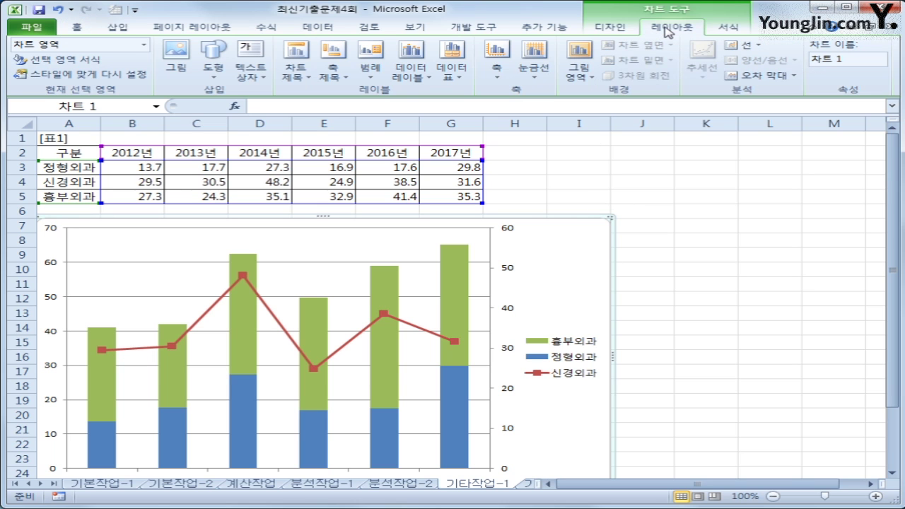
pyautogui.click(294, 71)
pyautogui.click(304, 166)
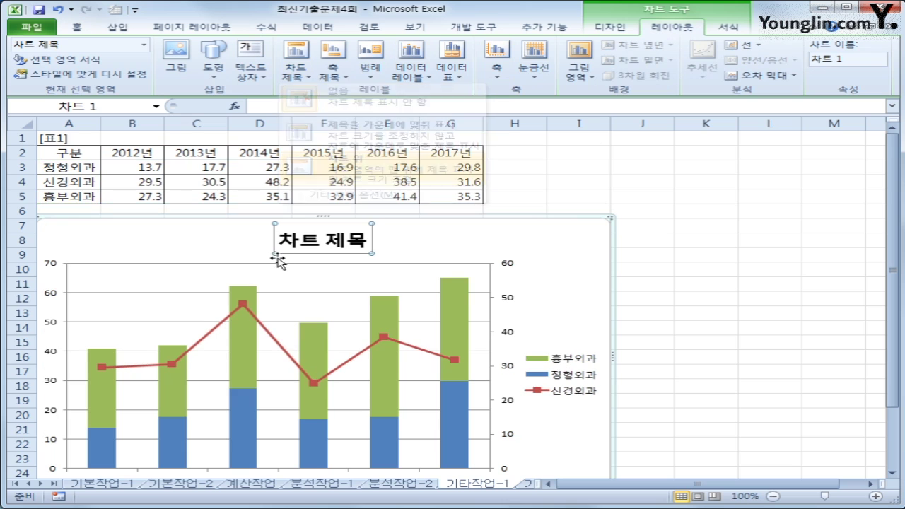
pyautogui.moveTo(281, 240); pyautogui.dragTo(373, 241)
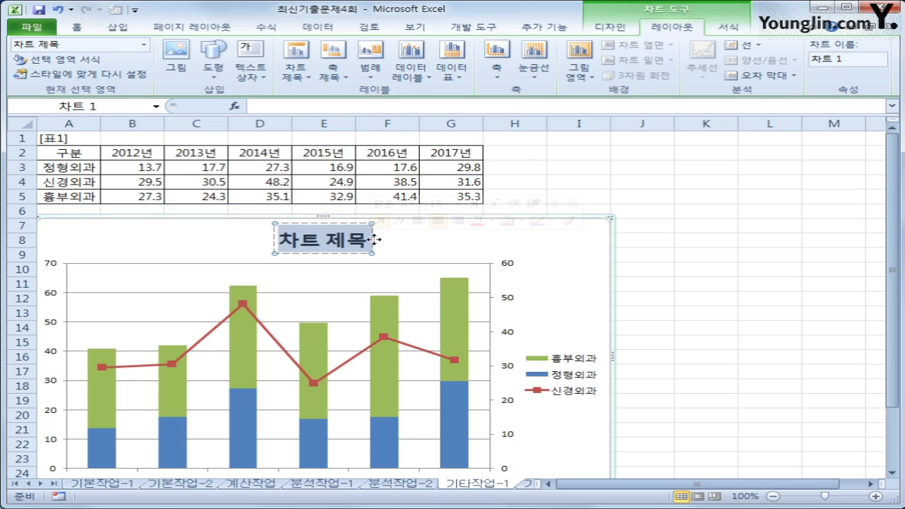
pyautogui.write('진료')
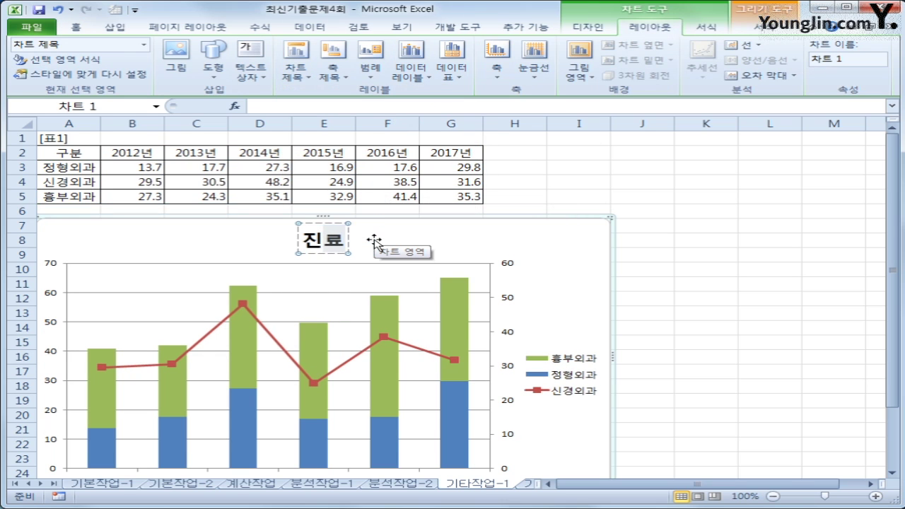
pyautogui.write('과별 분서')
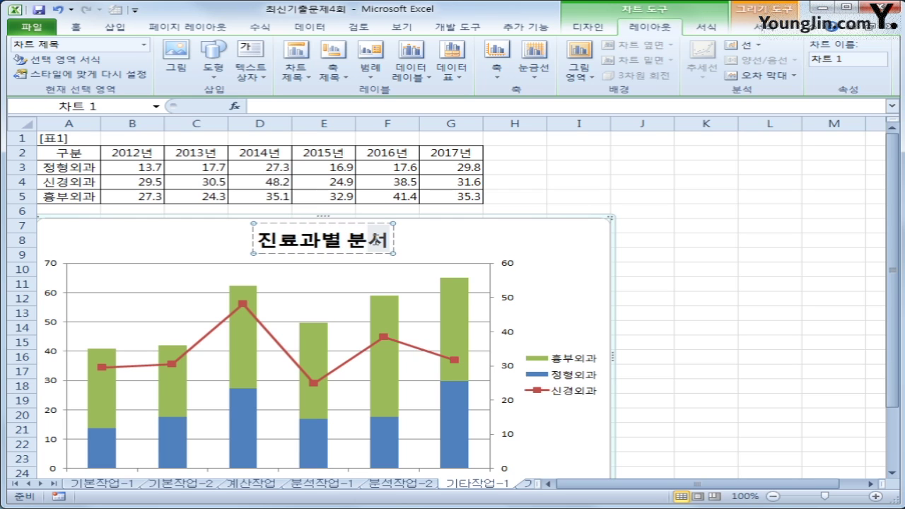
pyautogui.write('ㄱ')
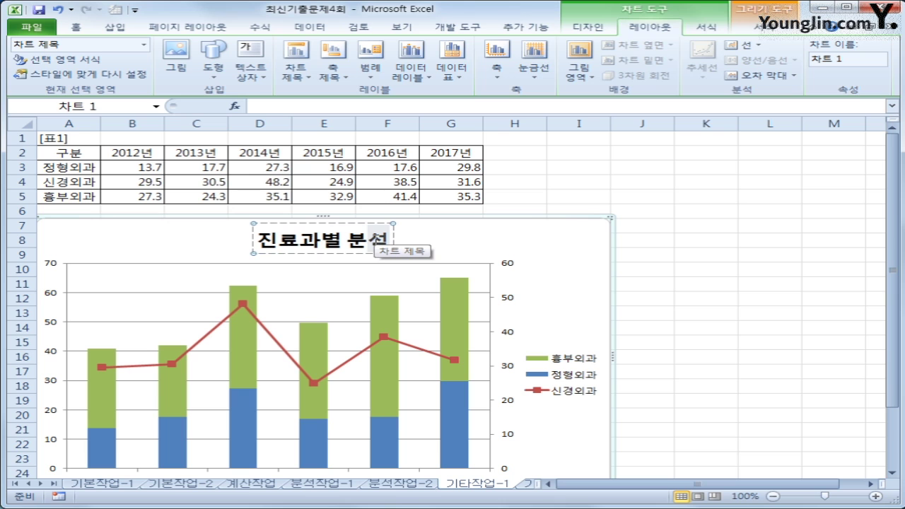
pyautogui.click(371, 71)
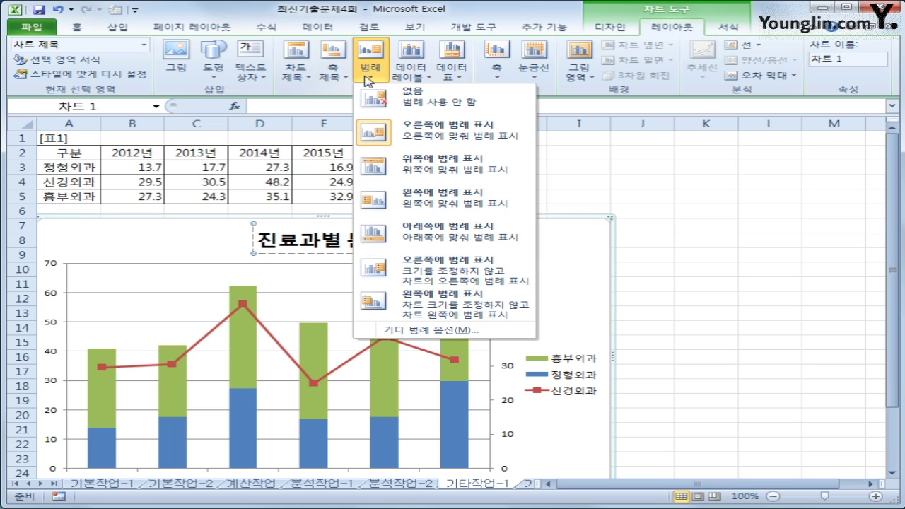
pyautogui.click(409, 169)
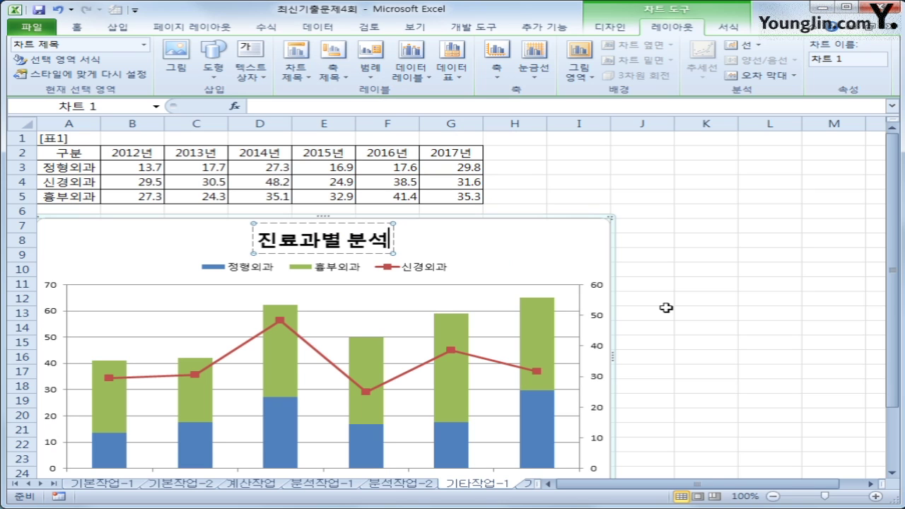
# Add data labels to the 흉부외과 series, positioned at the inside end (안쪽 끝에) of the columns
pyautogui.click(281, 364)
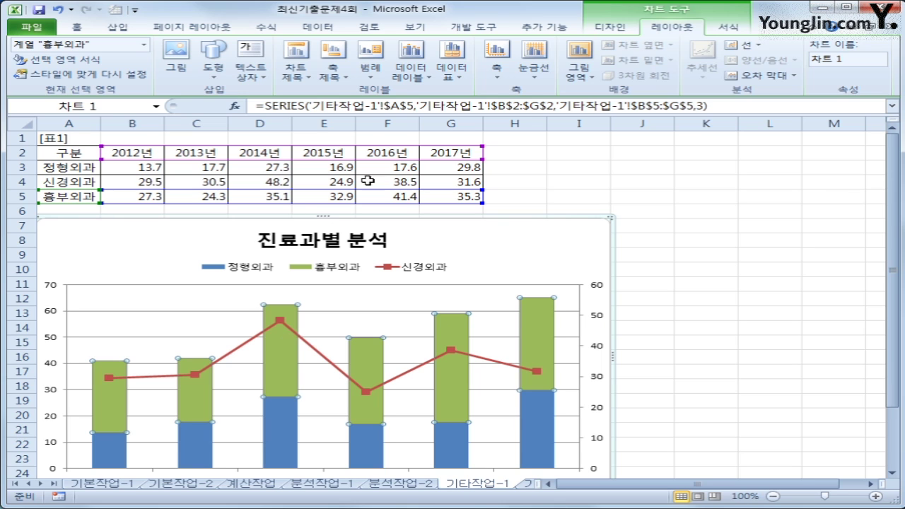
pyautogui.click(412, 67)
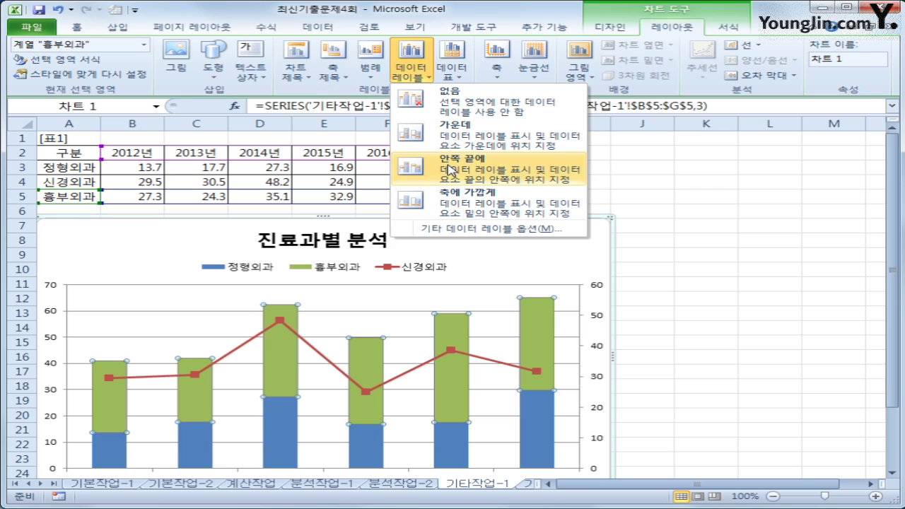
pyautogui.click(450, 166)
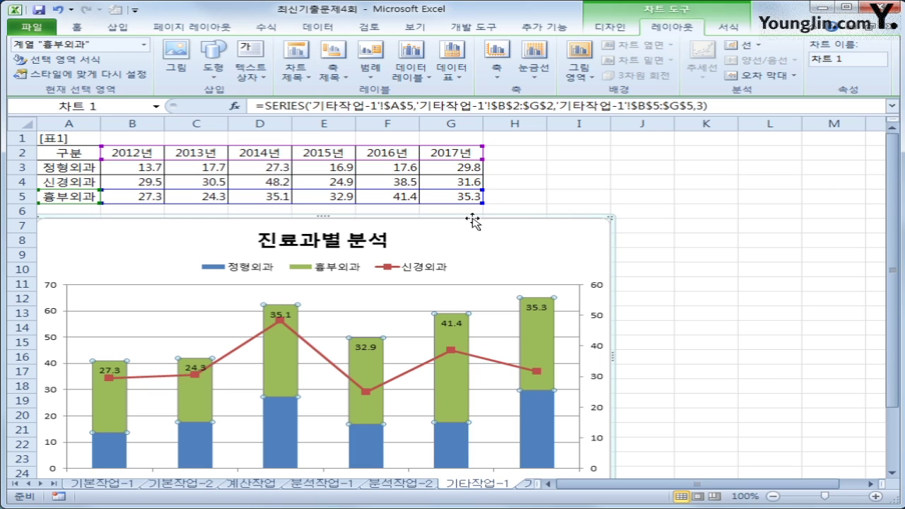
# Set the secondary vertical axis to a fixed minimum of 10, maximum of 60 and major unit of 10
pyautogui.click(599, 324)
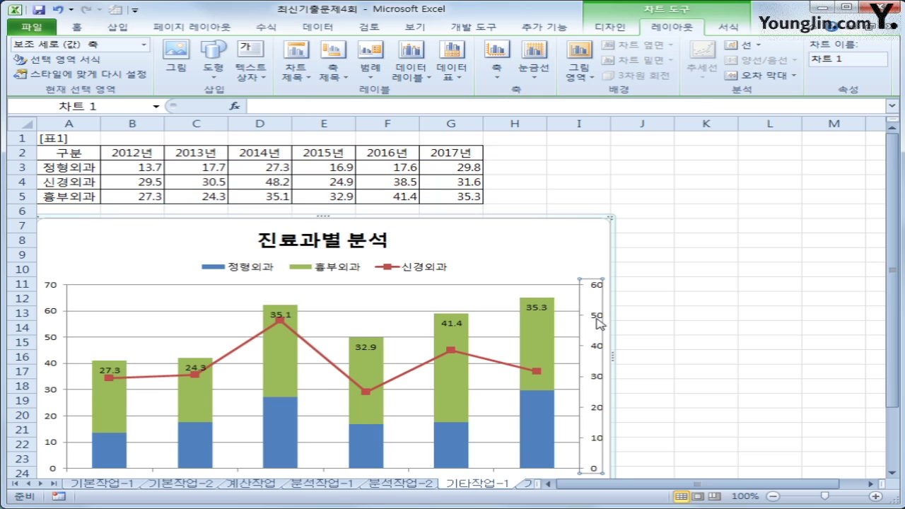
pyautogui.scroll(-1, 599, 324)
pyautogui.rightClick(599, 275)
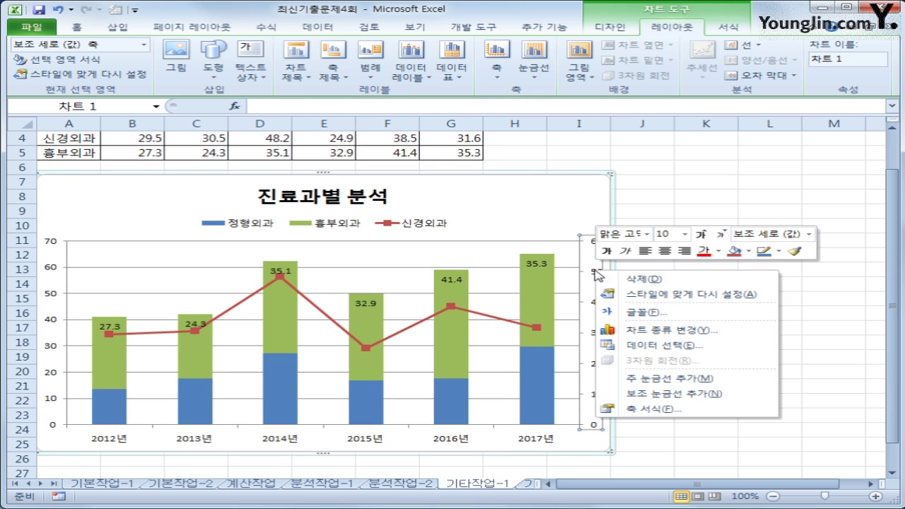
pyautogui.click(665, 409)
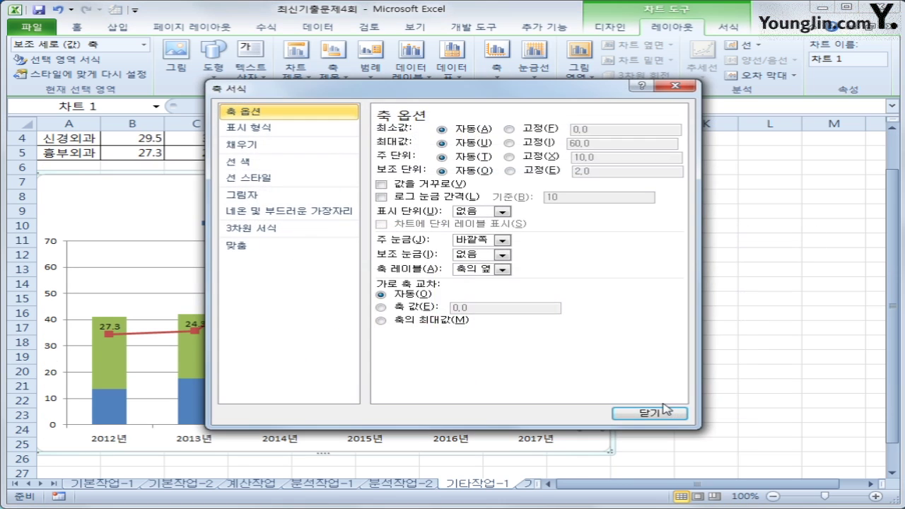
pyautogui.click(544, 131)
pyautogui.write('10')
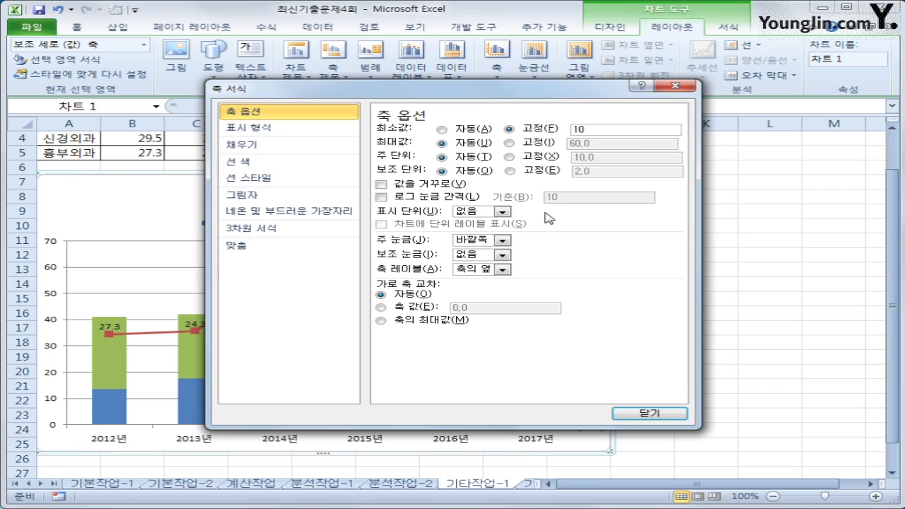
pyautogui.click(540, 141)
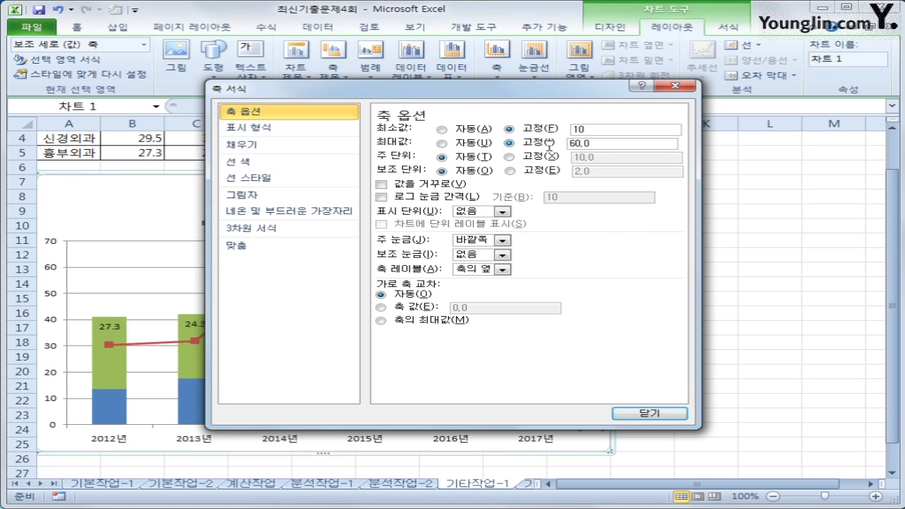
pyautogui.write('60')
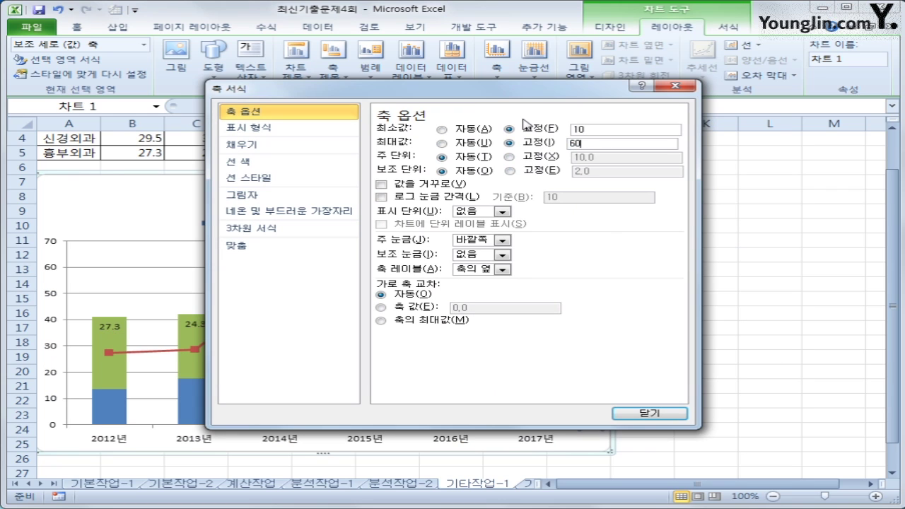
pyautogui.click(530, 159)
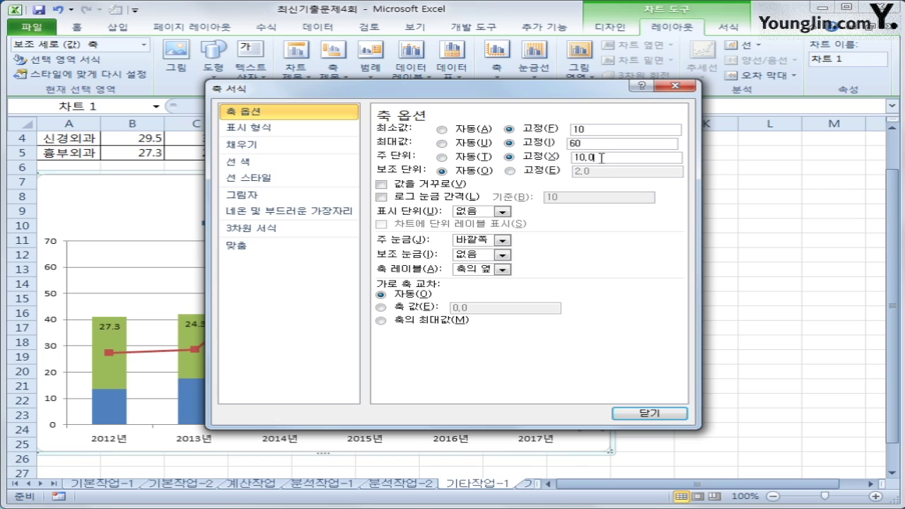
pyautogui.moveTo(600, 158); pyautogui.dragTo(533, 145)
pyautogui.write('10')
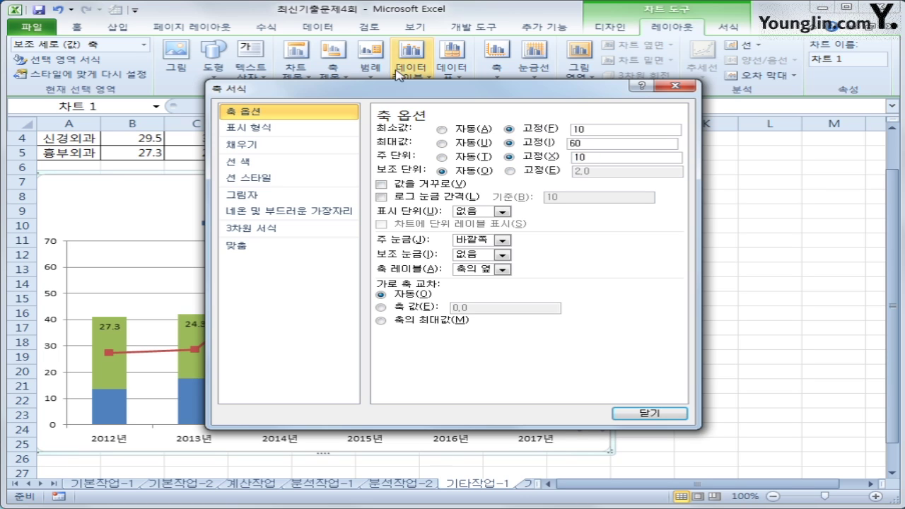
pyautogui.click(643, 414)
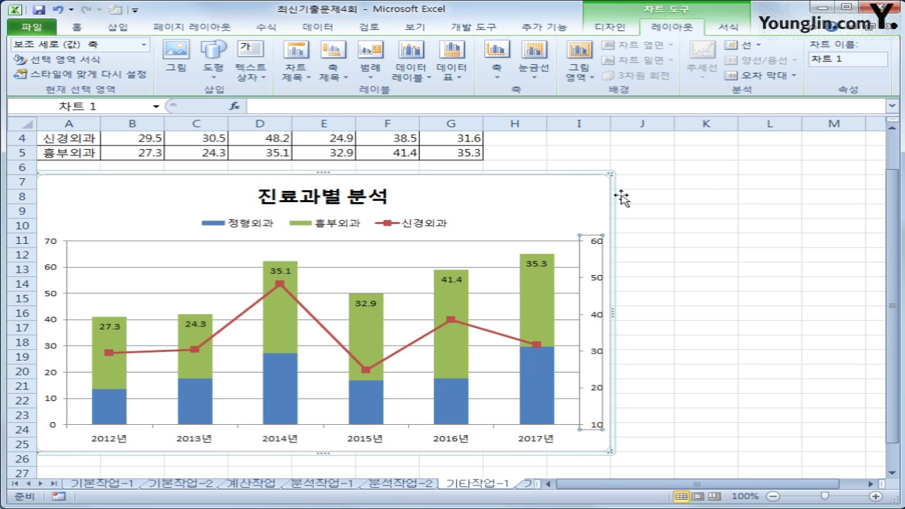
# Give the chart area's border rounded corners (둥근 모서리)
pyautogui.rightClick(562, 187)
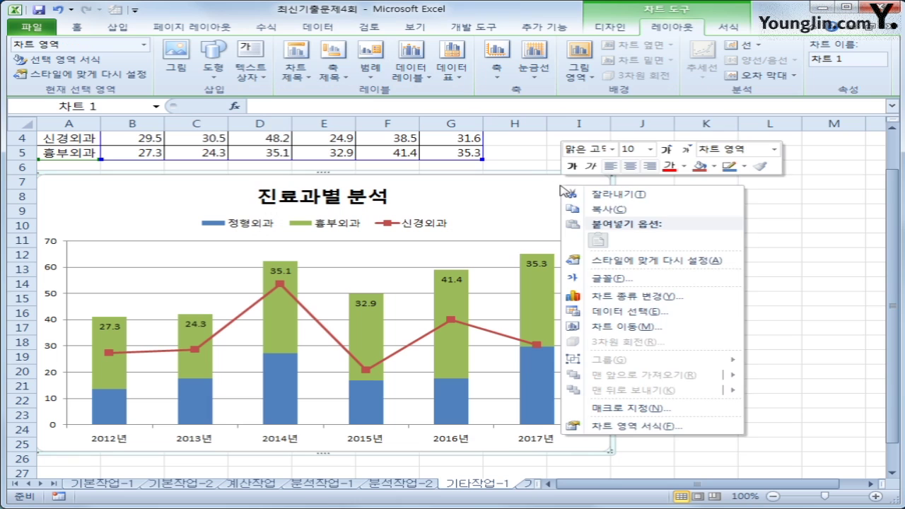
pyautogui.click(669, 427)
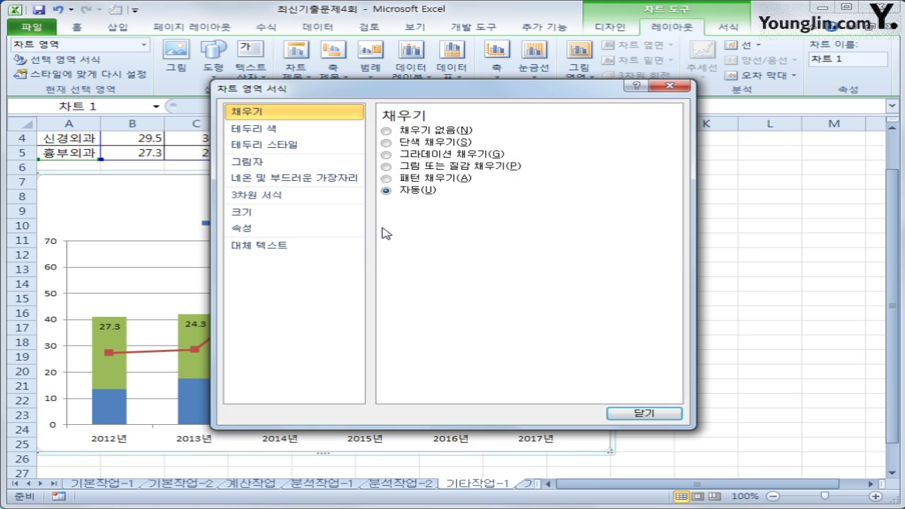
pyautogui.click(347, 146)
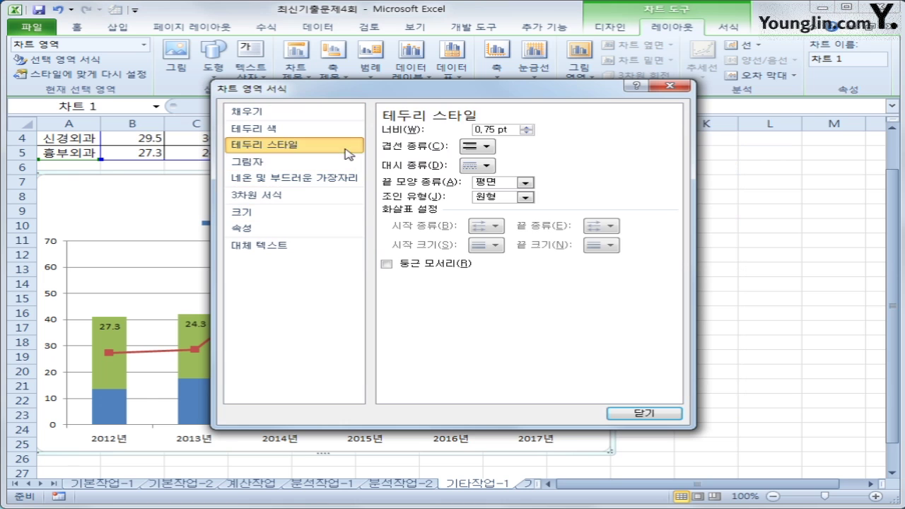
pyautogui.click(449, 264)
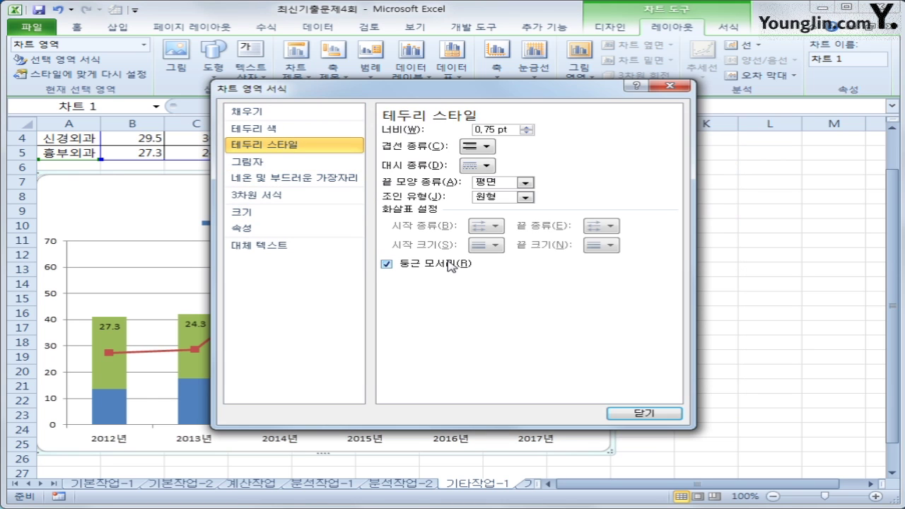
# Apply the centered outer (바깥쪽) preset shadow to the chart area, close the formatting dialog and deselect the chart
pyautogui.click(248, 161)
pyautogui.click(478, 133)
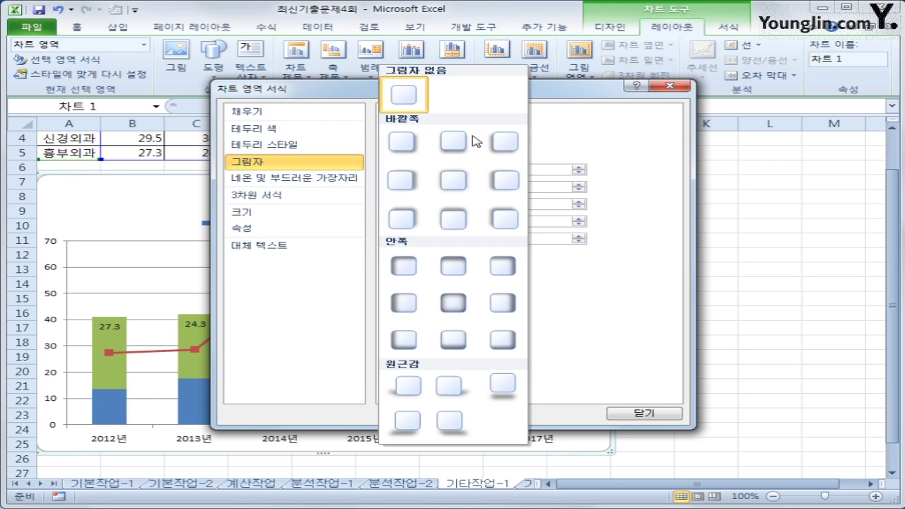
pyautogui.click(455, 192)
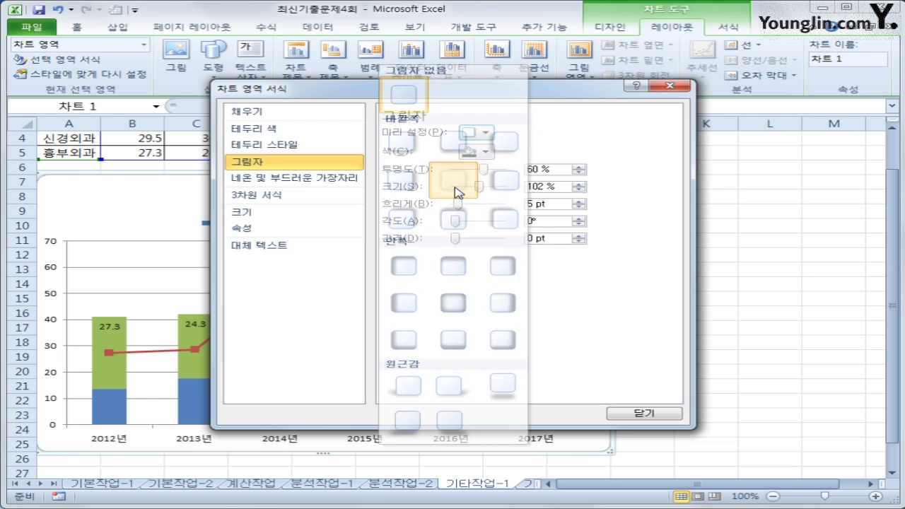
pyautogui.click(612, 410)
pyautogui.click(780, 460)
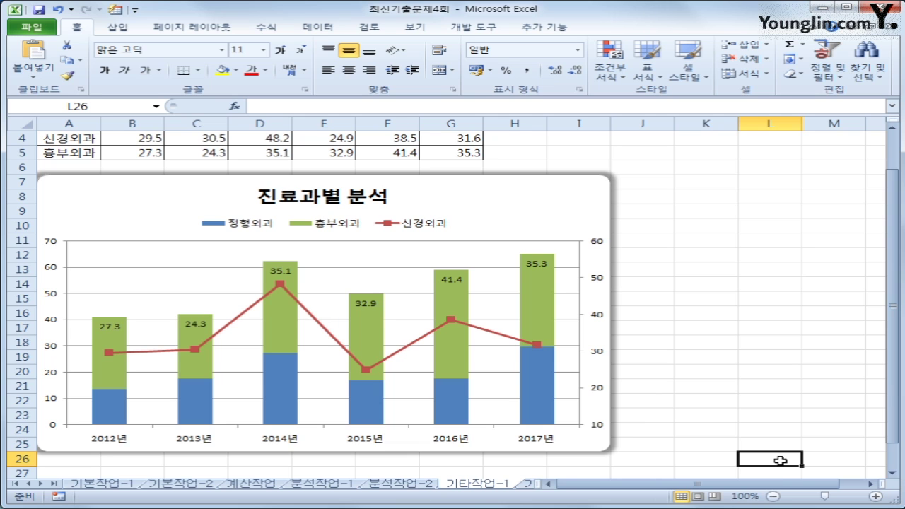
# On the 기타작업-2 sheet, turn on design mode and open the 보험입력 command button's Click event procedure
pyautogui.click(528, 483)
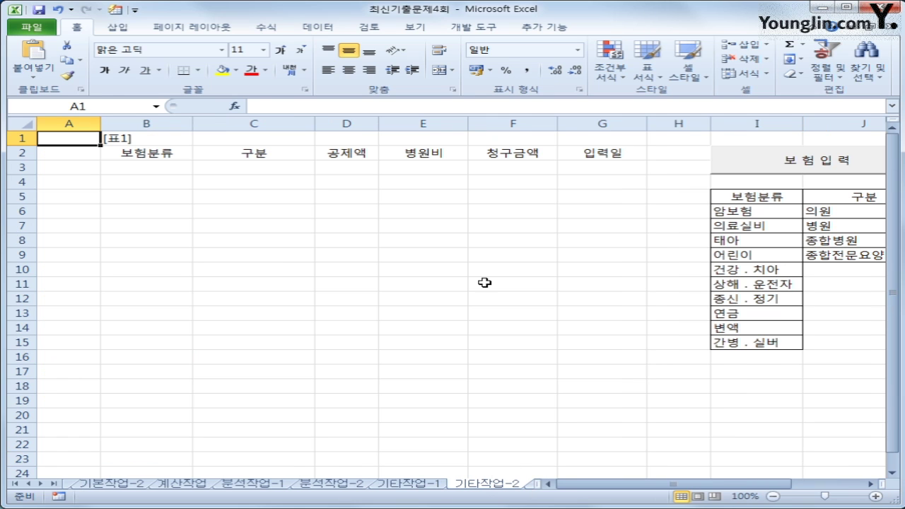
pyautogui.click(523, 429)
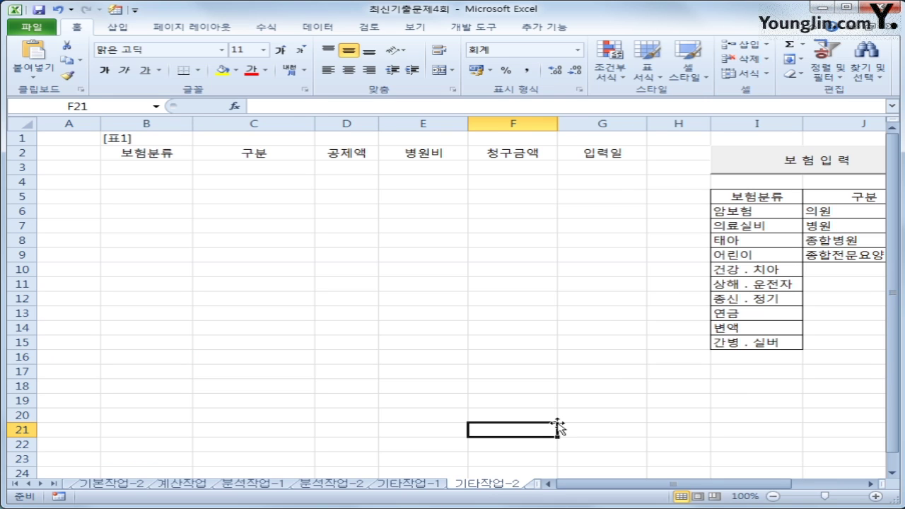
pyautogui.click(472, 27)
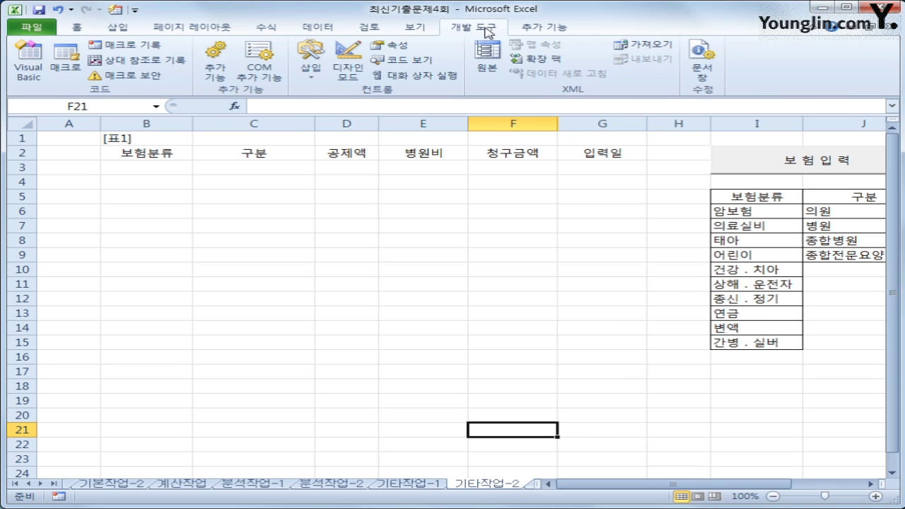
pyautogui.click(351, 71)
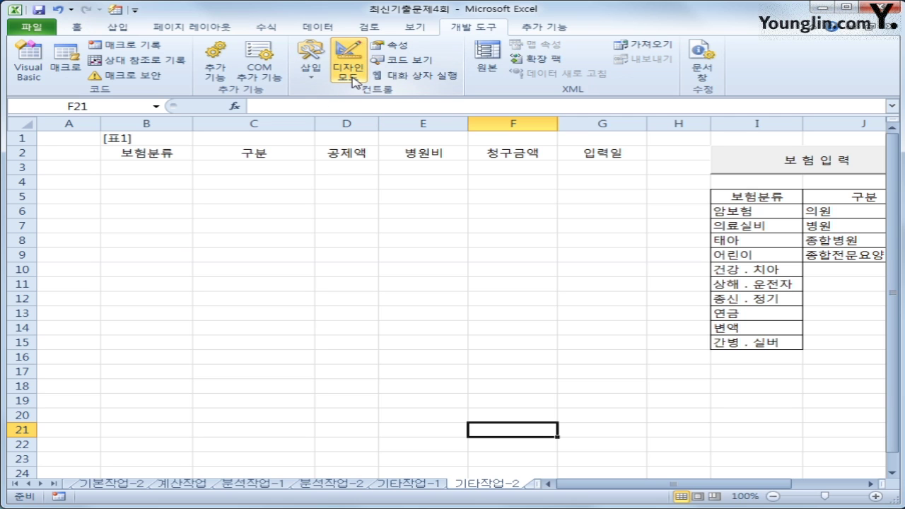
pyautogui.click(838, 168)
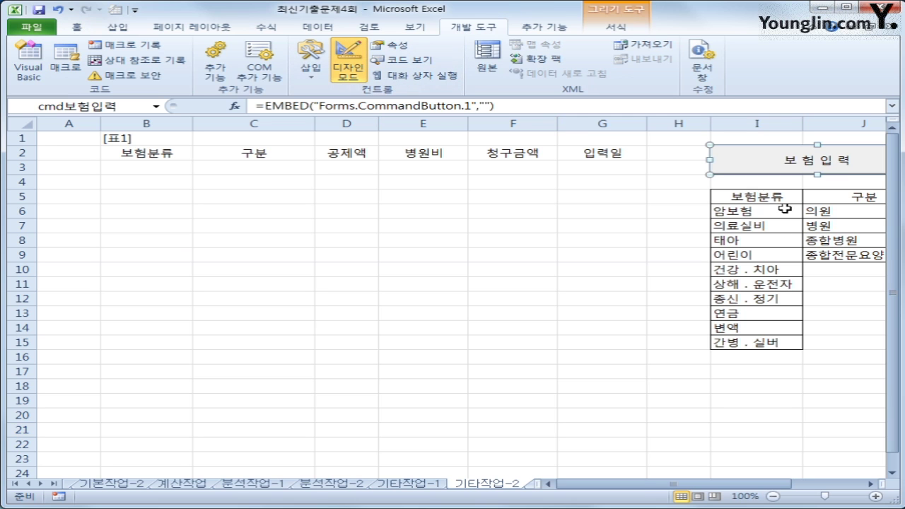
pyautogui.doubleClick(796, 165)
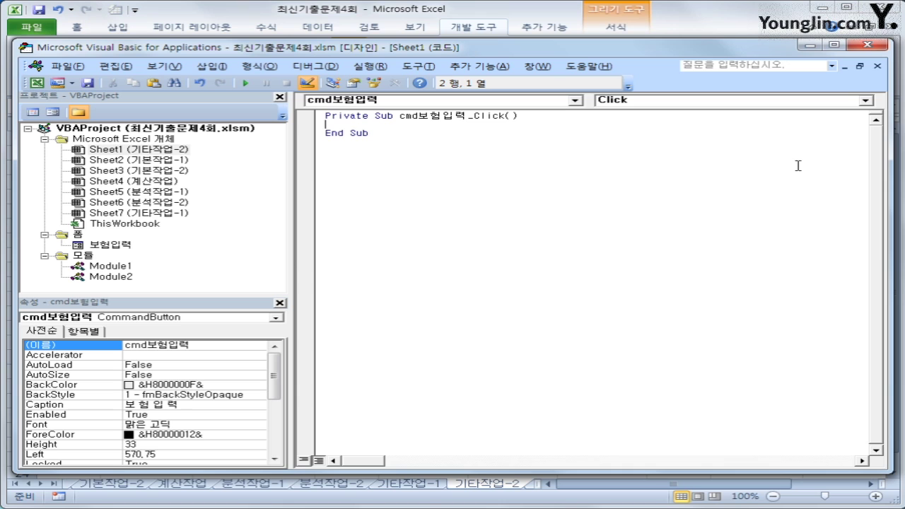
# Write the statement 보험입력.Show in the cmd보험입력 button's Click procedure
pyautogui.press('Tab')
pyautogui.write('보험입력.')
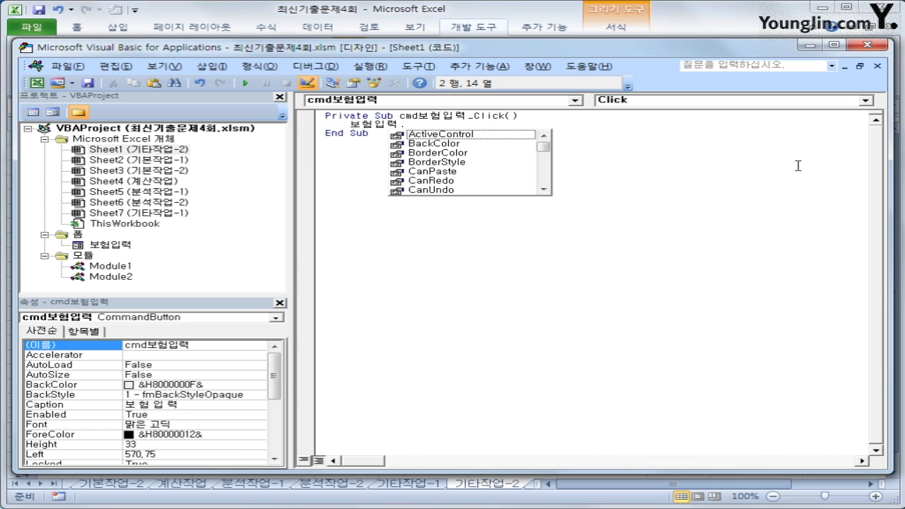
pyautogui.write('sho')
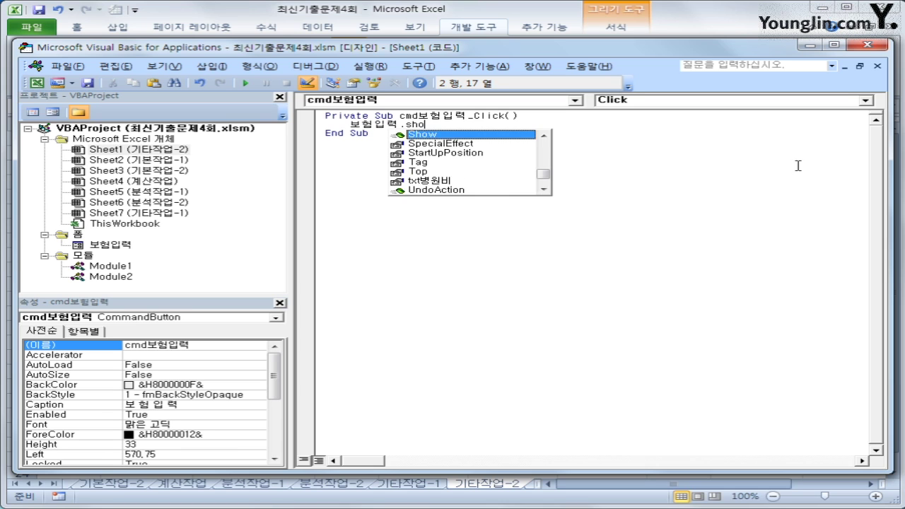
pyautogui.press('Tab')
pyautogui.press('Down')
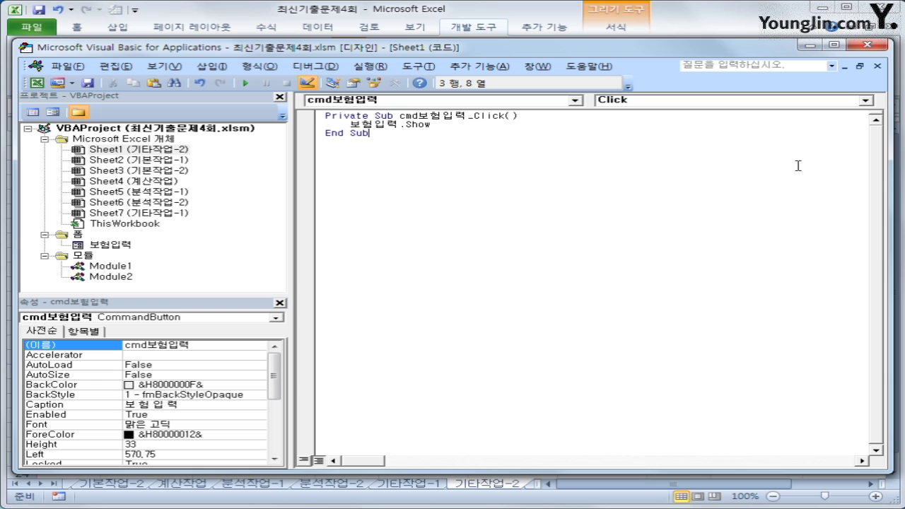
# Open the 보험입력 form's code and create an Initialize event procedure for the UserForm
pyautogui.click(107, 246)
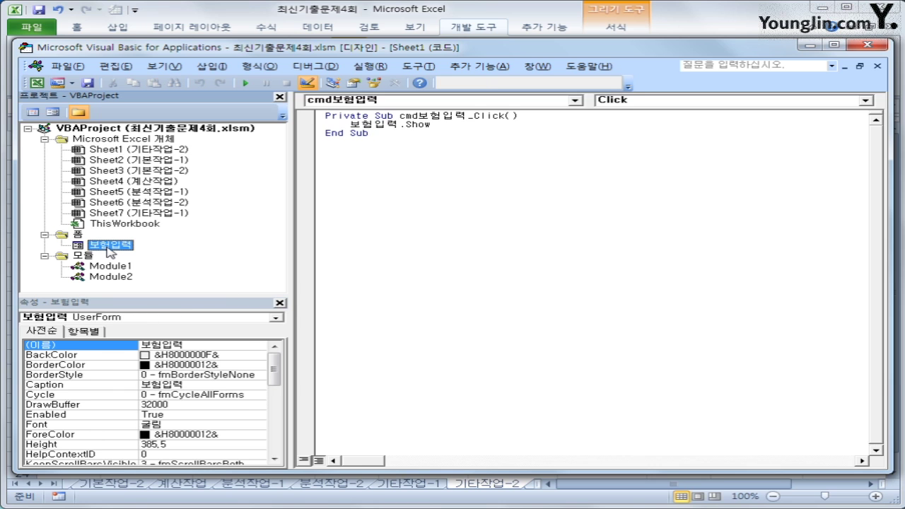
pyautogui.click(32, 112)
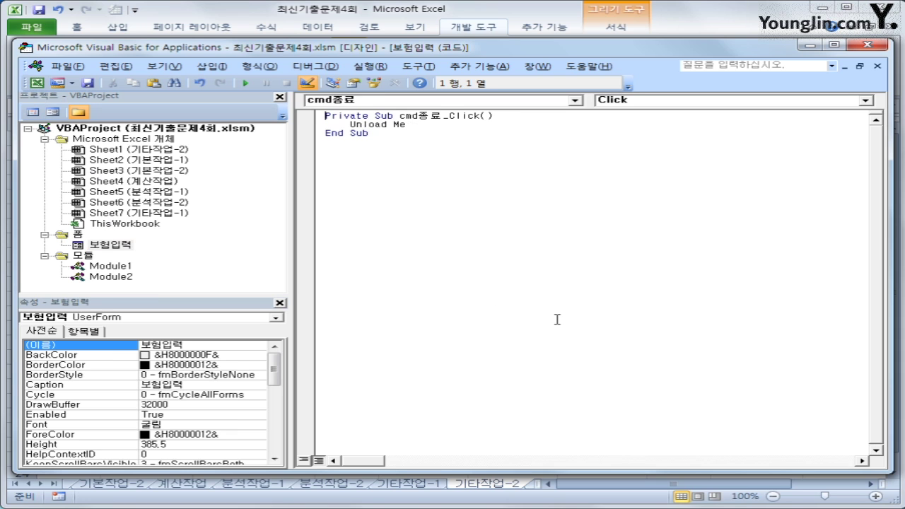
pyautogui.click(451, 101)
pyautogui.click(424, 194)
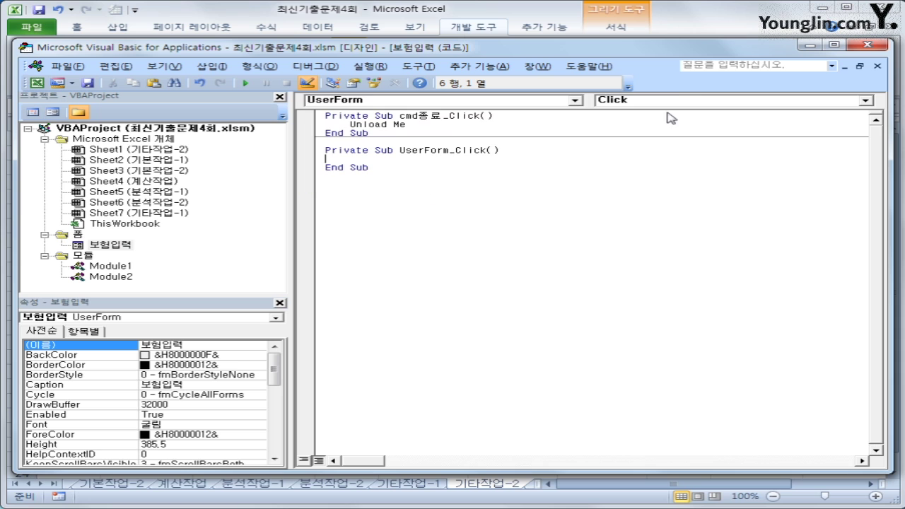
pyautogui.click(678, 104)
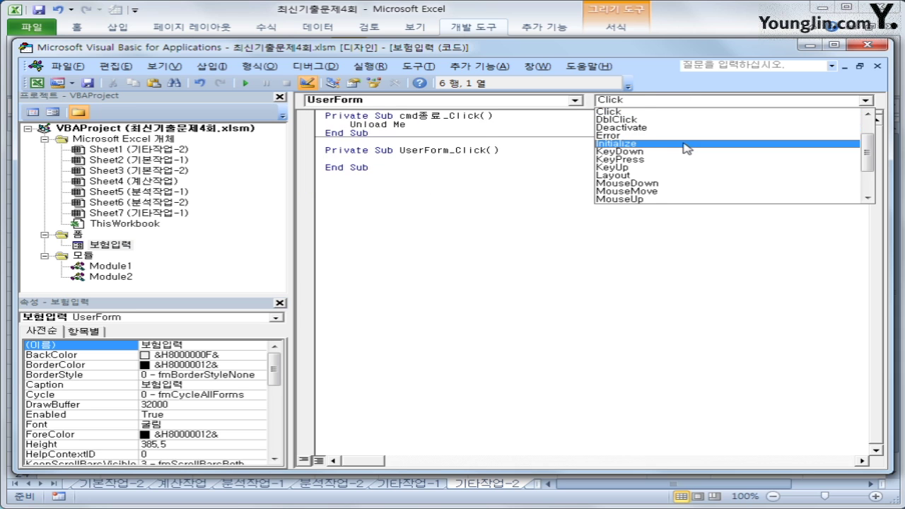
pyautogui.click(684, 144)
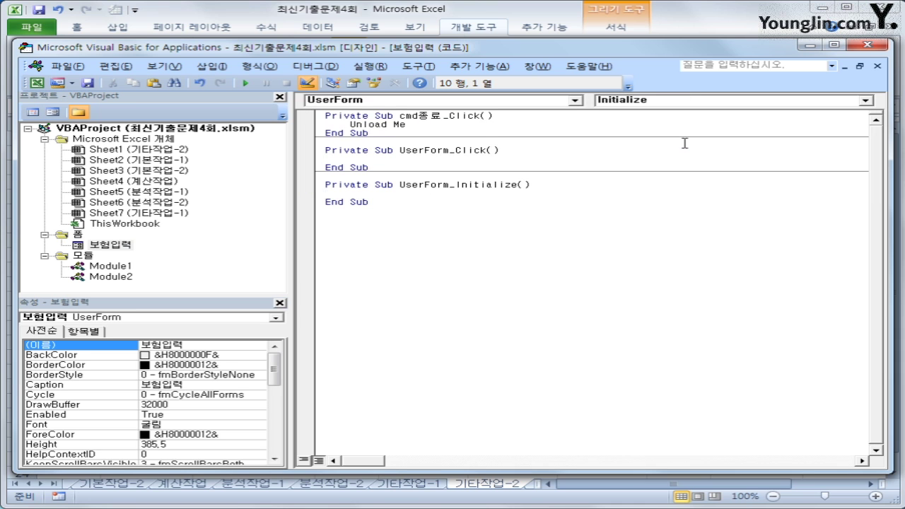
# In UserForm_Initialize, add a line setting cmb보험분류.RowSource to "I6:I15"
pyautogui.press('Tab')
pyautogui.write('cmb')
pyautogui.write('보험분ㄹ')
pyautogui.write('ㅠ.')
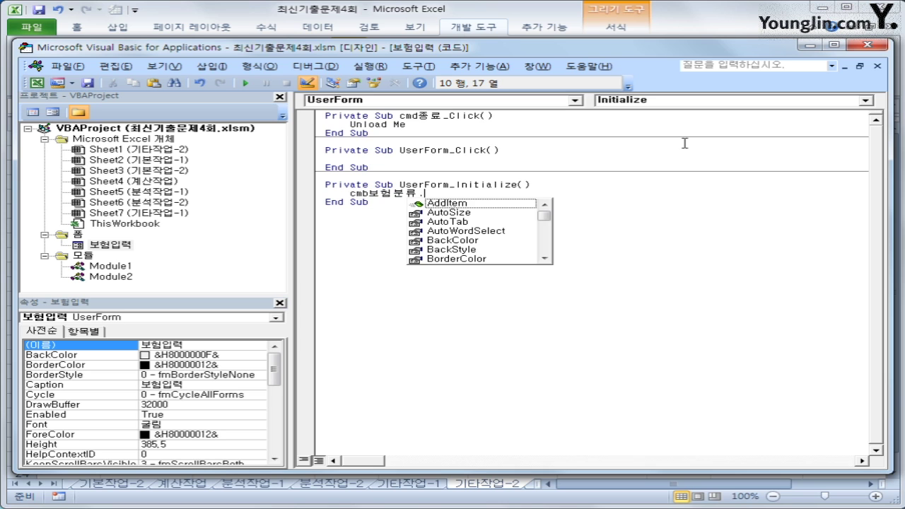
pyautogui.write('RowSource = ')
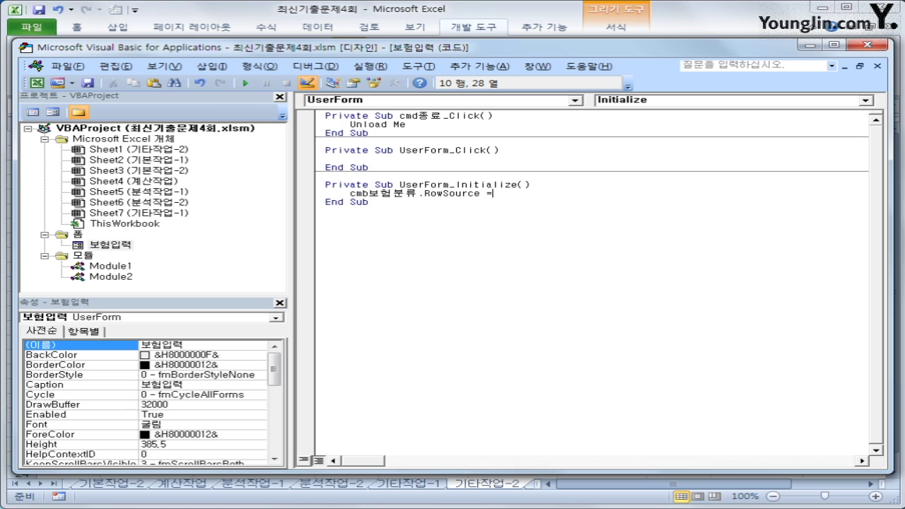
pyautogui.write('"I6:I15"')
pyautogui.press('Return')
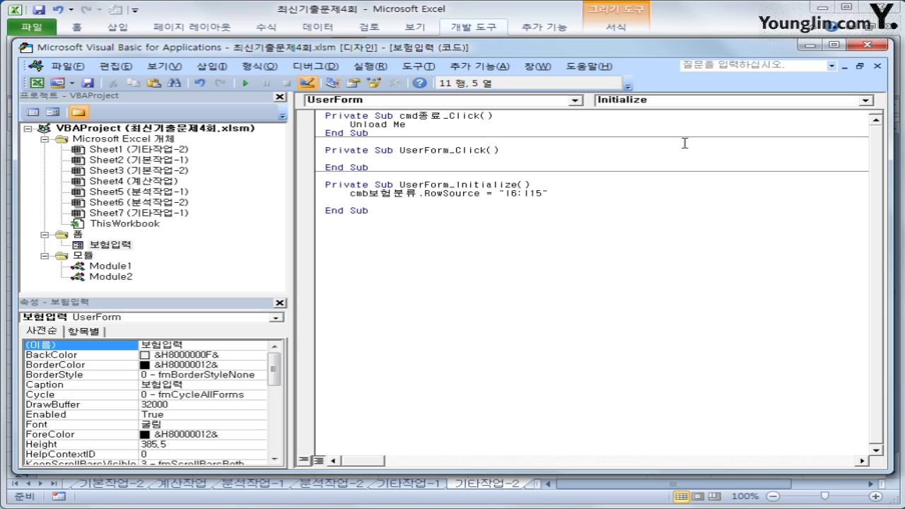
# Add a line below it setting lst공제액.RowSource to "J5:K9"
pyautogui.write('lst공제액')
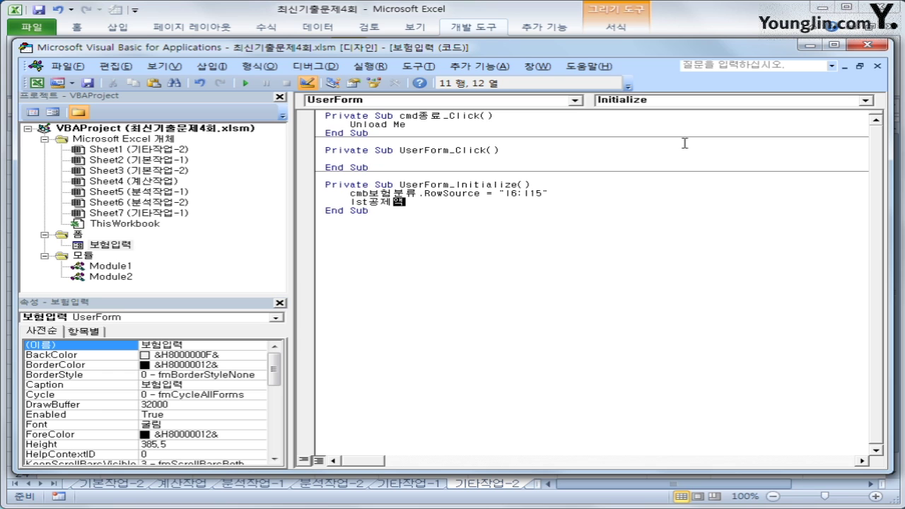
pyautogui.write('.')
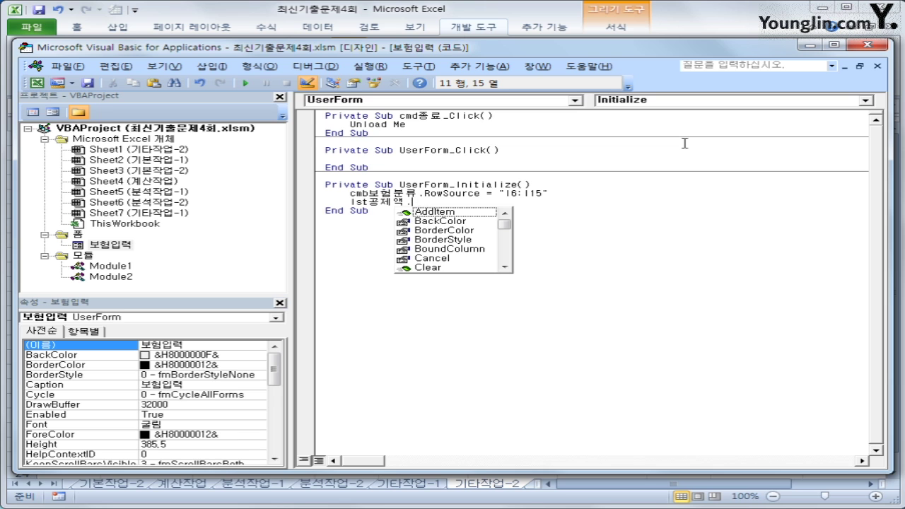
pyautogui.write('row')
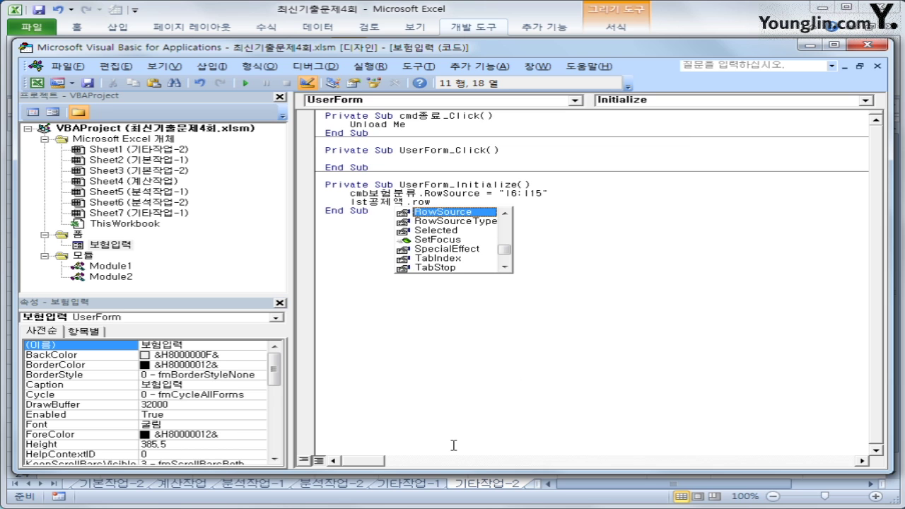
pyautogui.click(444, 215)
pyautogui.click(451, 203)
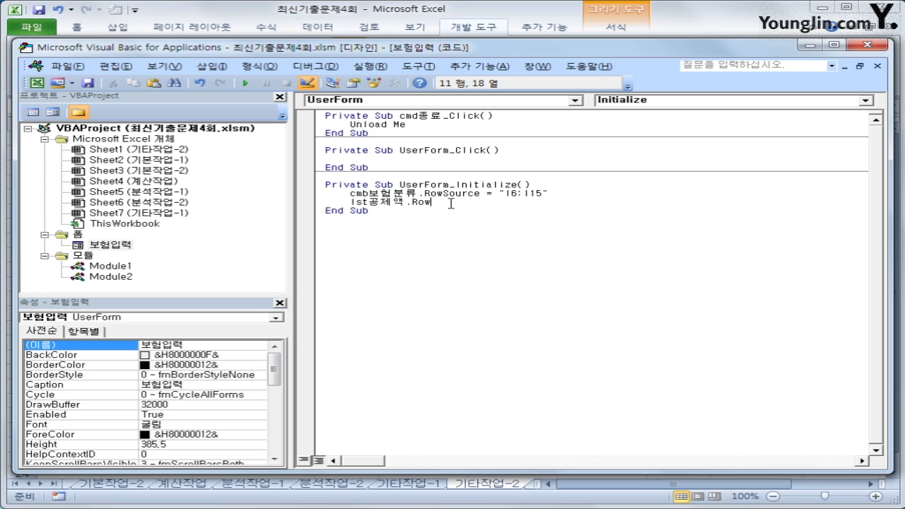
pyautogui.write('st공제액.RowSource = "J5:K9')
pyautogui.press('Return')
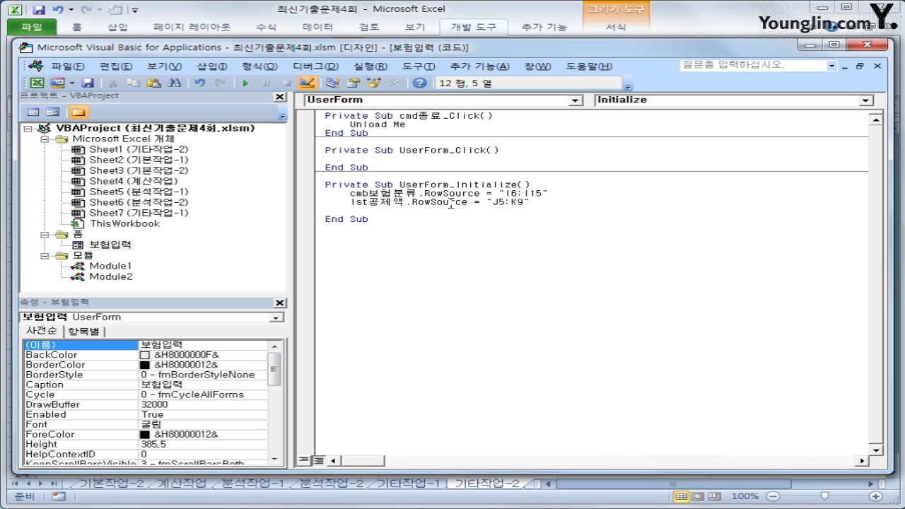
# Add a line setting lst공제액.ColumnCount to 2
pyautogui.write('lst공제액')
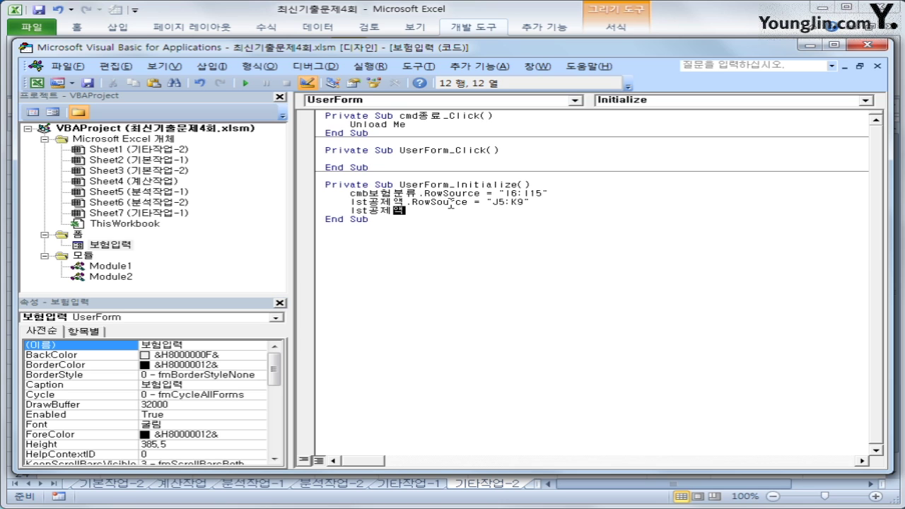
pyautogui.write('.')
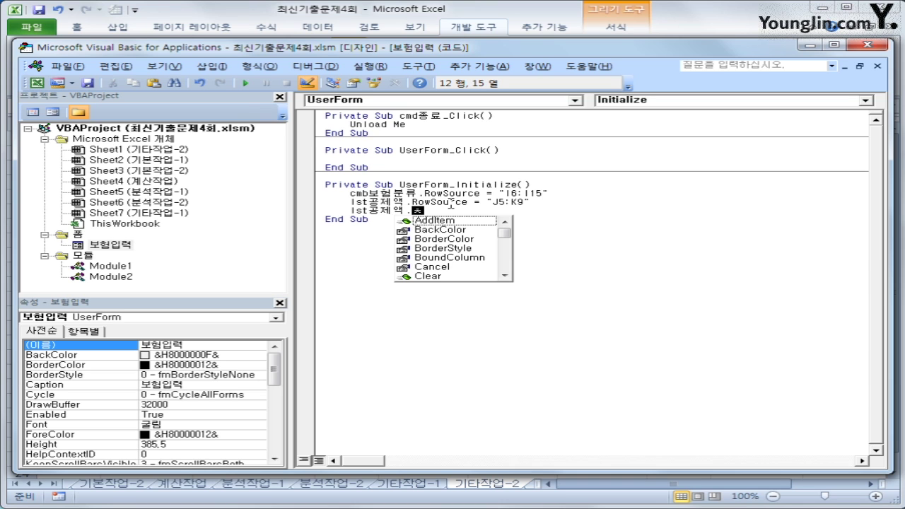
pyautogui.write('c')
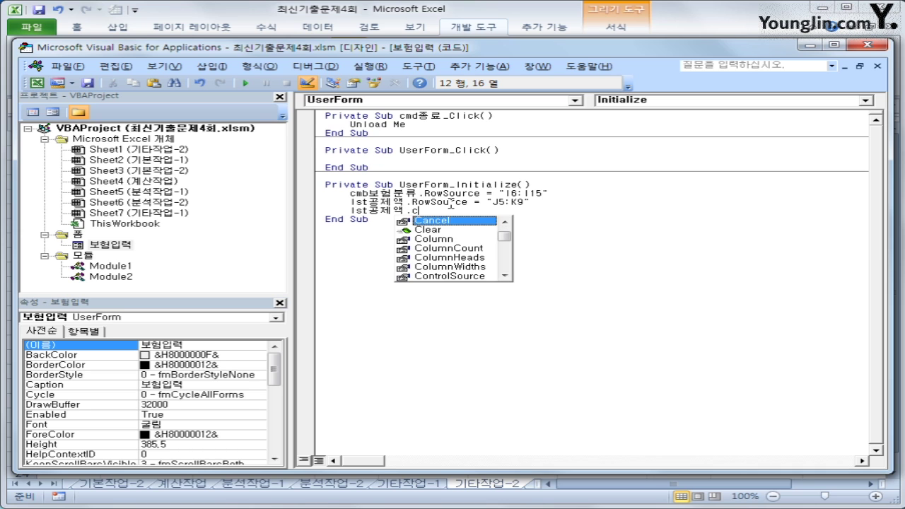
pyautogui.press('Down')
pyautogui.press('Down')
pyautogui.press('Down')
pyautogui.press('Tab')
pyautogui.write('= 2')
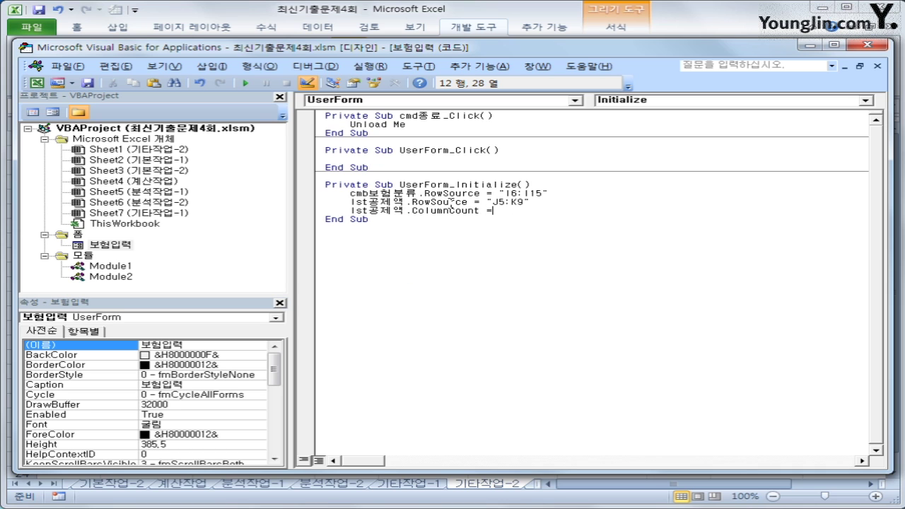
pyautogui.press('Return')
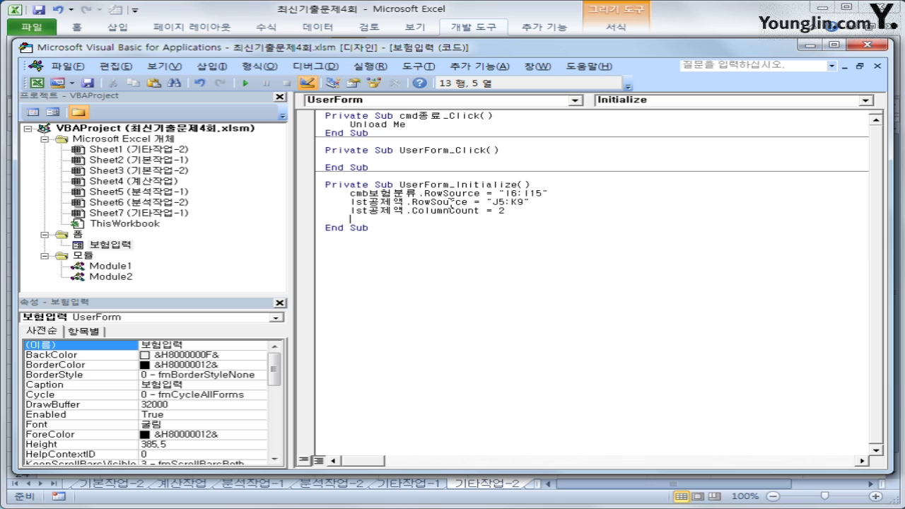
# Copy the name cmb보험분류 into a new line under its RowSource statement and assign it the default value "암보험"
pyautogui.press('Up')
pyautogui.press('Up')
pyautogui.press('Up')
pyautogui.hotkey('shift', 'Right')
pyautogui.hotkey('shift', 'Right')
pyautogui.hotkey('shift', 'Right')
pyautogui.hotkey('shift', 'Right')
pyautogui.hotkey('shift', 'Right')
pyautogui.hotkey('shift', 'Right')
pyautogui.hotkey('shift', 'Right')
pyautogui.hotkey('shift', 'Right')
pyautogui.hotkey('shift', 'Left')
pyautogui.hotkey('ctrl', 'c')
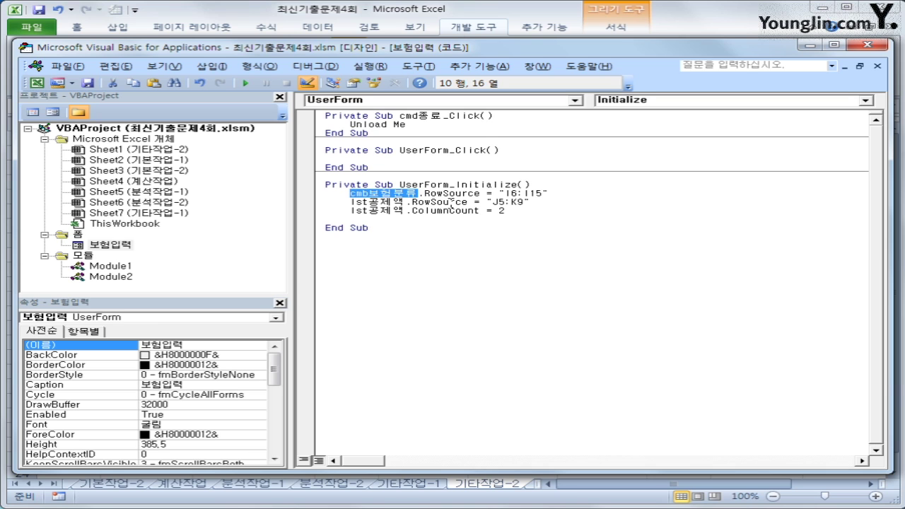
pyautogui.press('End')
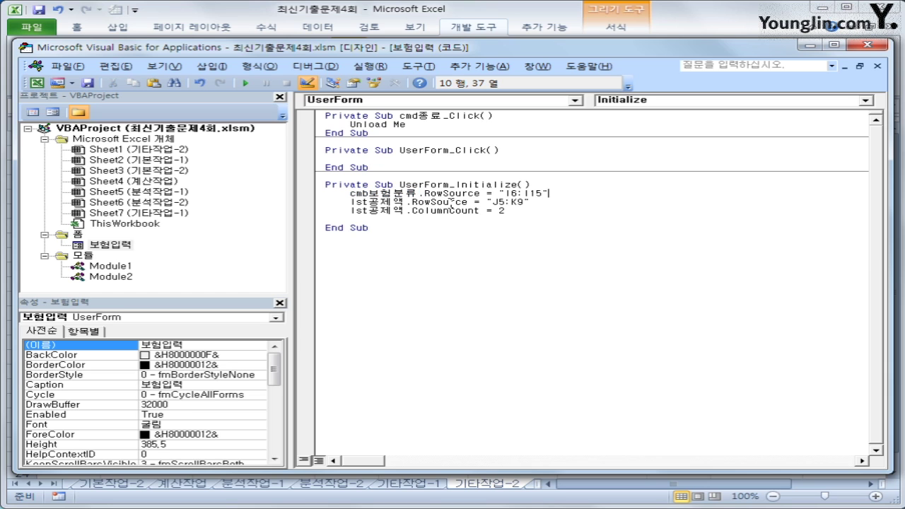
pyautogui.press('Return')
pyautogui.hotkey('ctrl', 'v')
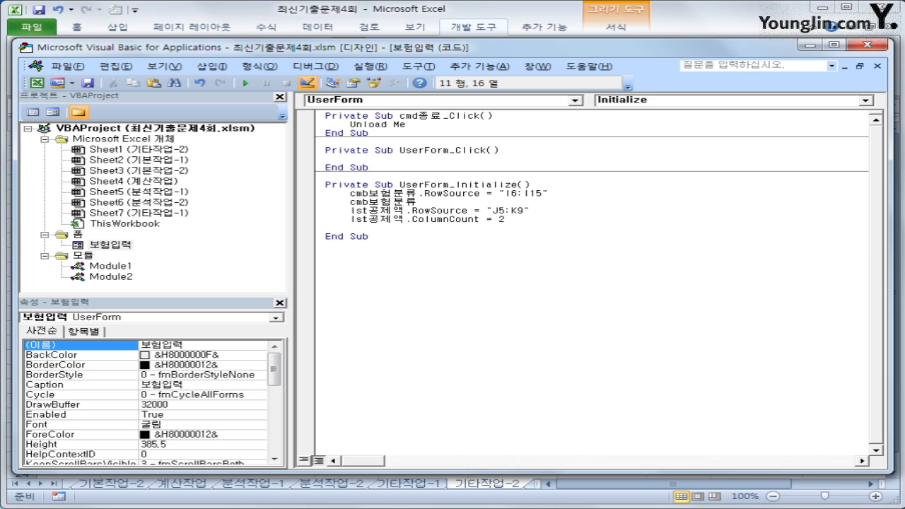
pyautogui.write('= "암보험"')
# Switch to the 기타작업-2 worksheet and examine the source ranges I6:I15 and J6:K9, including the first row J6:K6
pyautogui.click(810, 44)
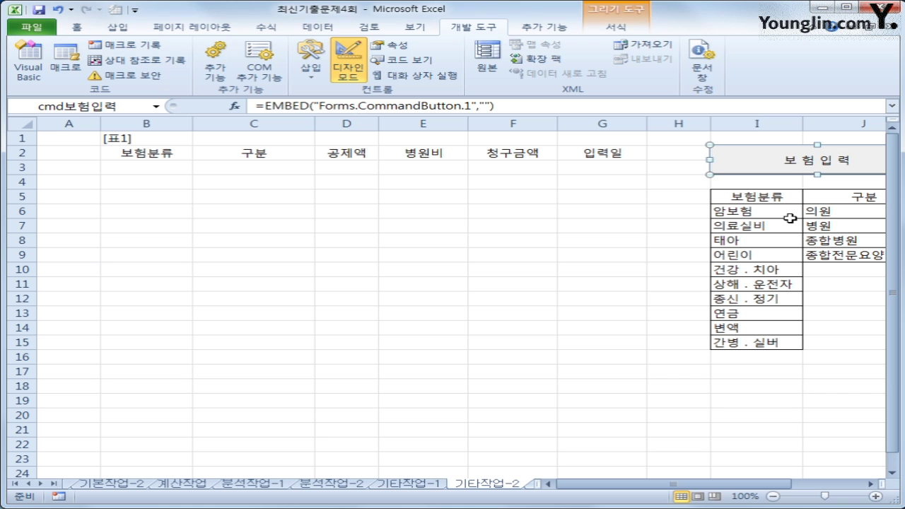
pyautogui.click(769, 199)
pyautogui.moveTo(768, 210); pyautogui.dragTo(774, 344)
pyautogui.click(762, 212)
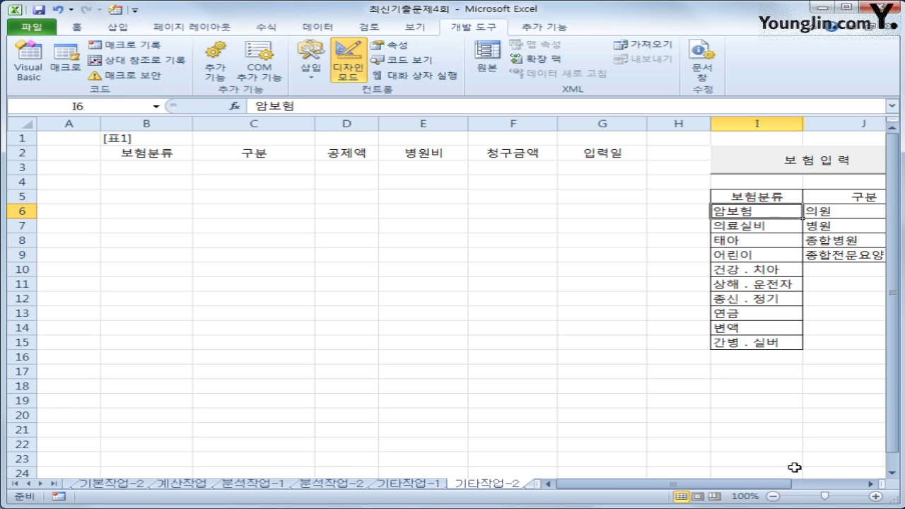
pyautogui.moveTo(798, 485); pyautogui.dragTo(823, 487)
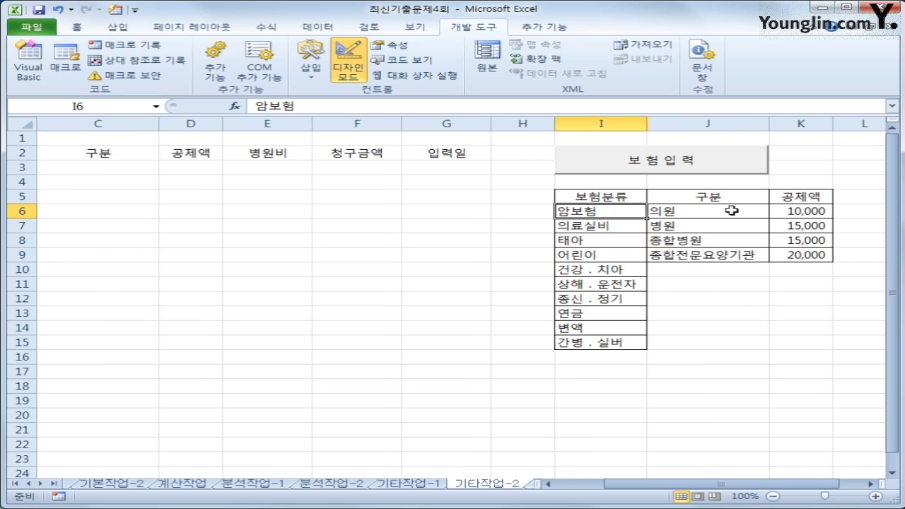
pyautogui.moveTo(733, 210); pyautogui.dragTo(807, 254)
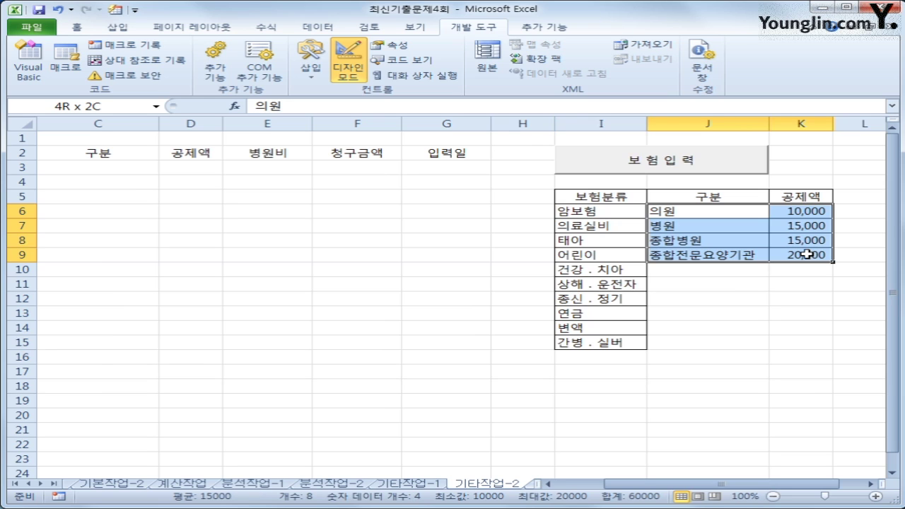
pyautogui.moveTo(806, 255); pyautogui.dragTo(807, 255)
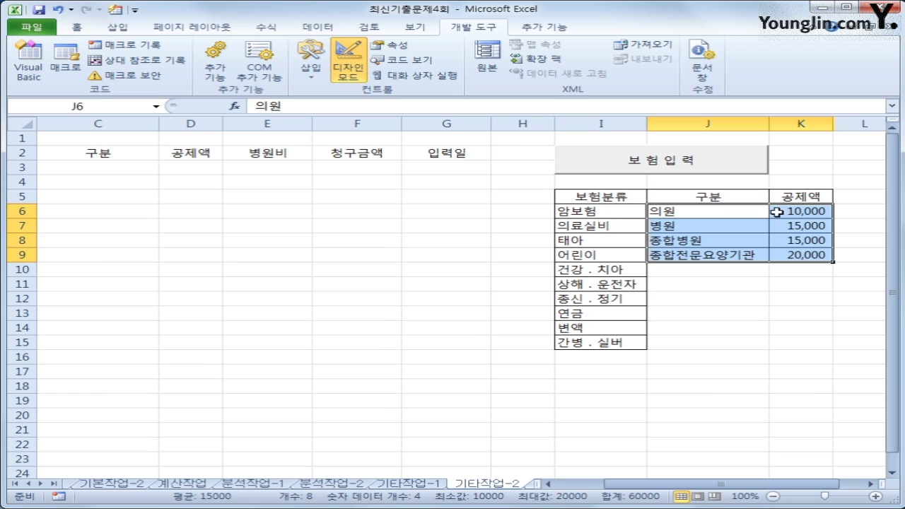
pyautogui.moveTo(741, 210); pyautogui.dragTo(804, 212)
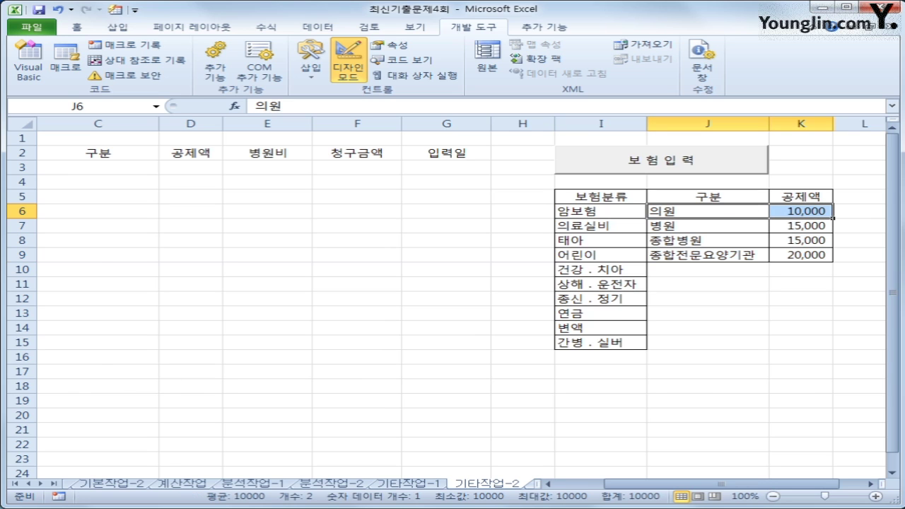
# Return to the form's code and add the statement lst공제액 = lst공제액.List(0, 0) at the end of UserForm_Initialize
pyautogui.click(29, 71)
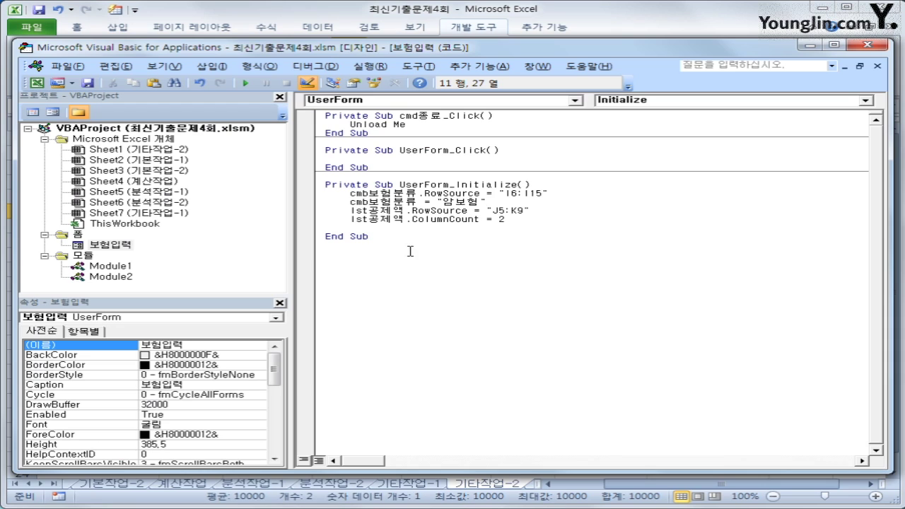
pyautogui.click(547, 216)
pyautogui.press('Return')
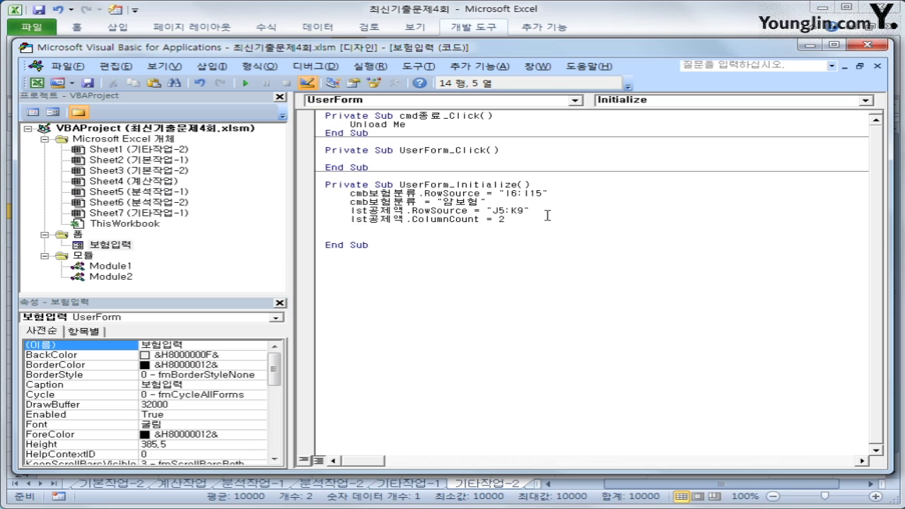
pyautogui.write('lst공ㅈ제액')
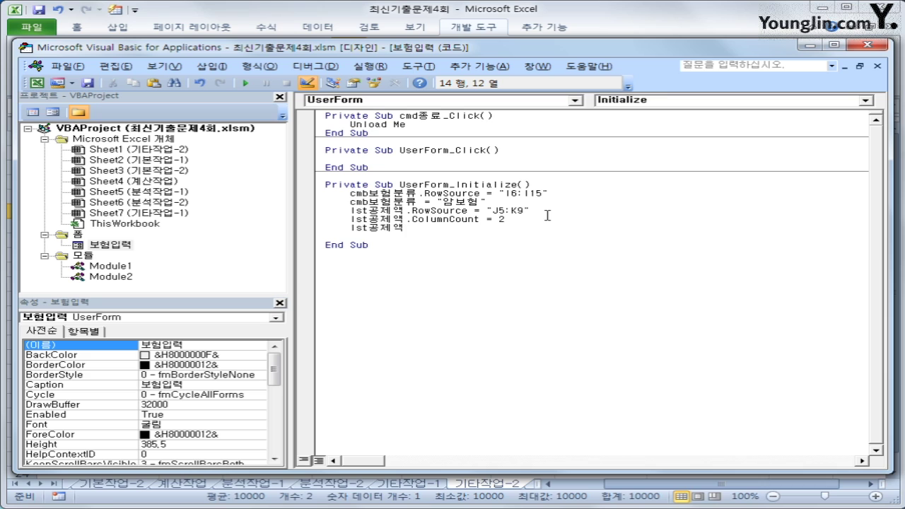
pyautogui.write('= ㅣ')
pyautogui.press('BackSpace')
pyautogui.press('BackSpace')
pyautogui.press('BackSpace')
pyautogui.write('lst공제')
pyautogui.press('BackSpace')
pyautogui.press('BackSpace')
pyautogui.write('공제액(')
pyautogui.press('BackSpace')
pyautogui.write('.l')
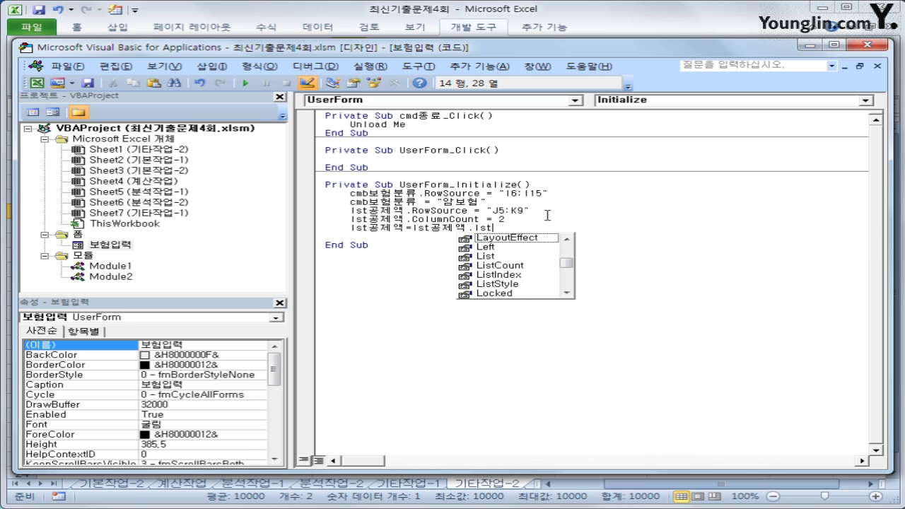
pyautogui.write('ist')
pyautogui.press('Tab')
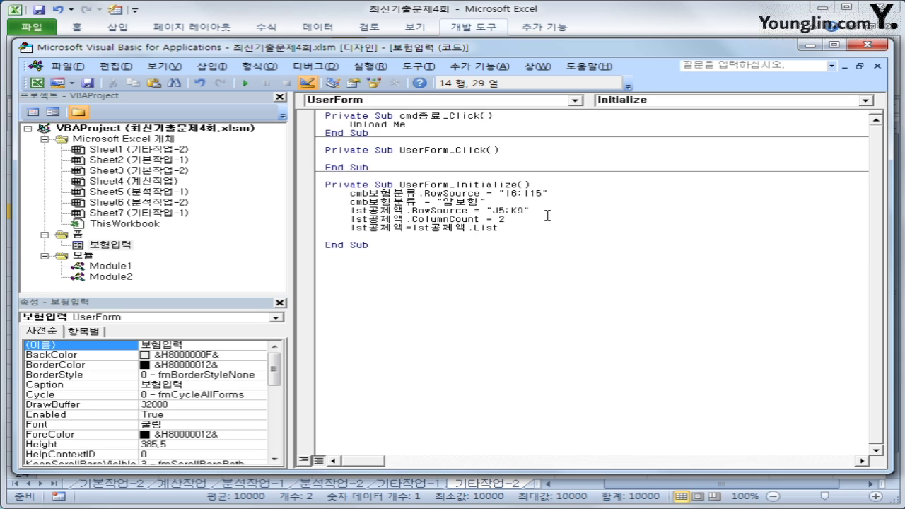
pyautogui.write('(')
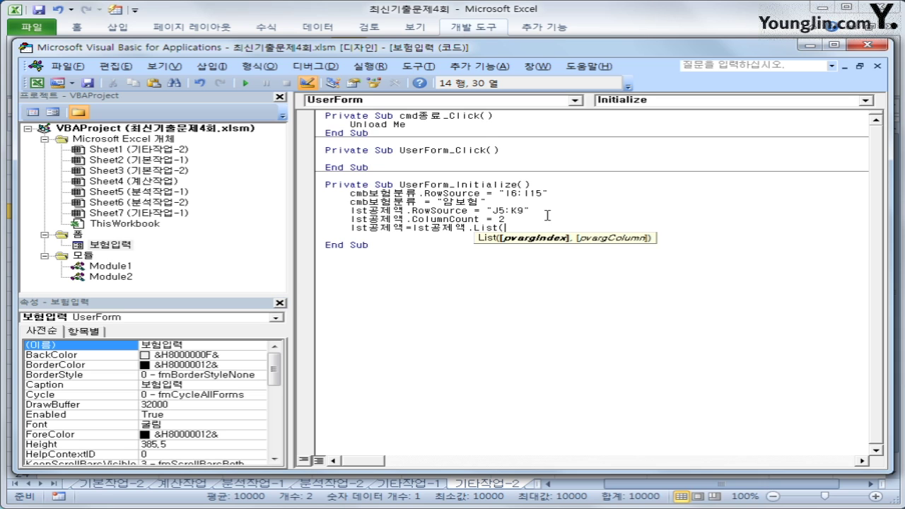
pyautogui.write('0,')
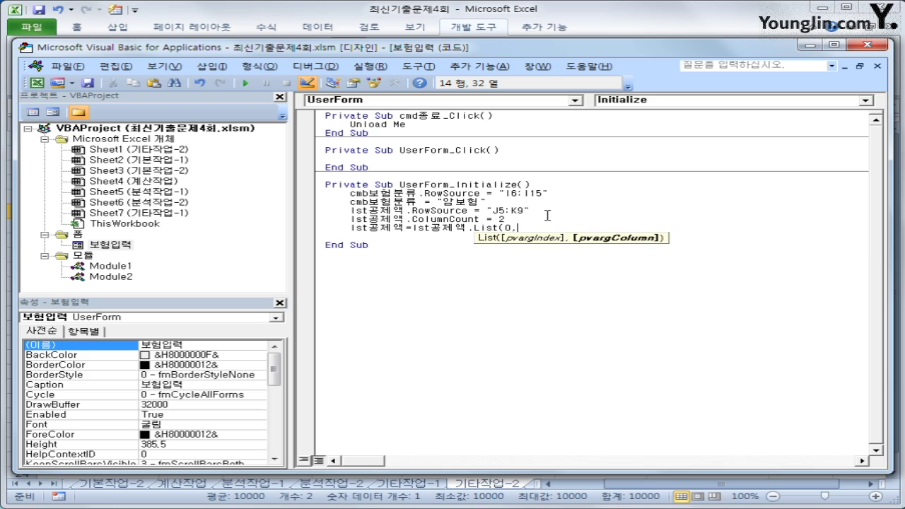
pyautogui.write('0)')
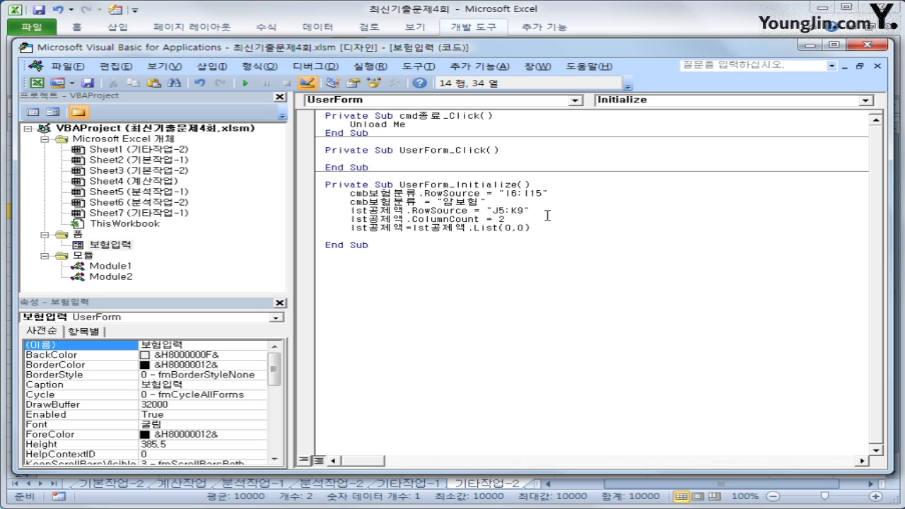
pyautogui.press('Return')
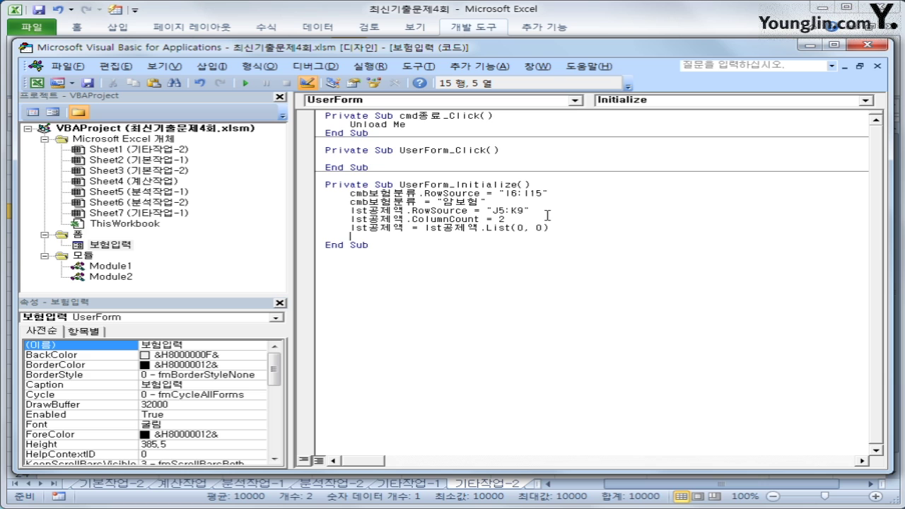
# Return to the worksheet, turn off design mode, and run the 보험입력 form from its worksheet button
pyautogui.click(867, 45)
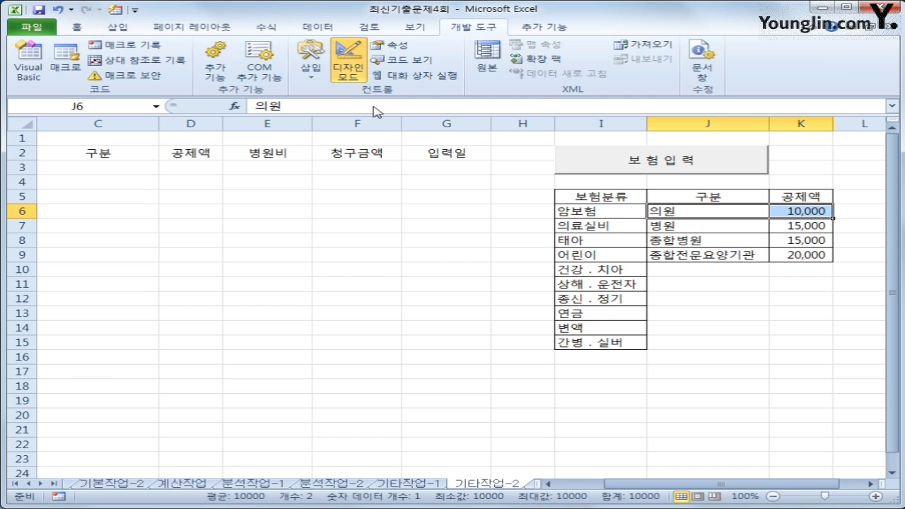
pyautogui.click(351, 79)
pyautogui.click(373, 247)
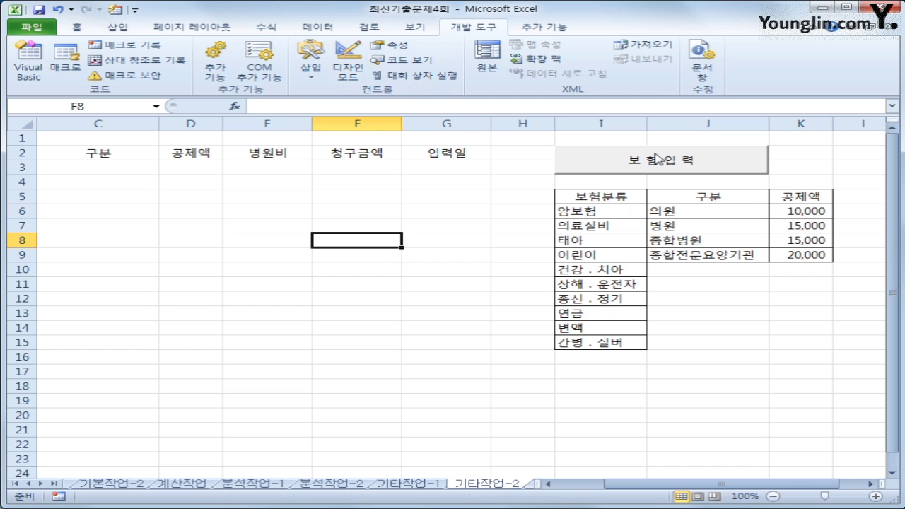
pyautogui.click(656, 163)
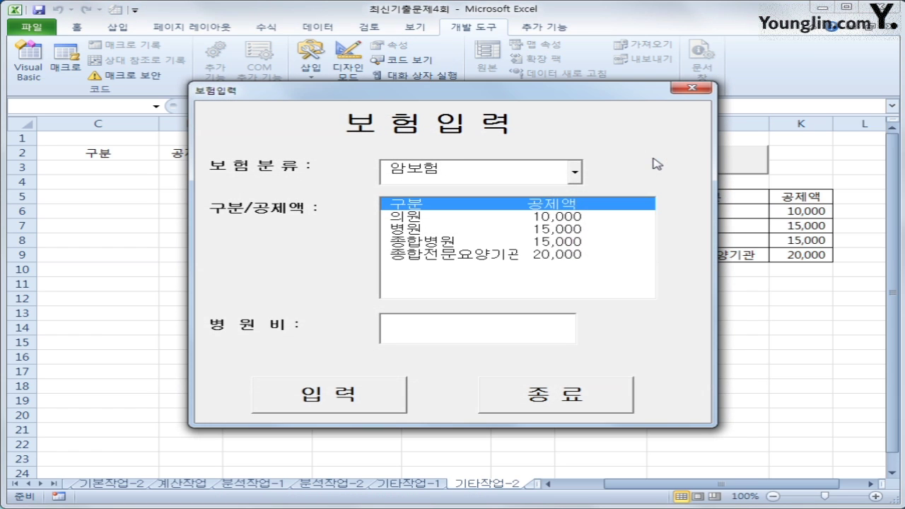
# Check the 보험분류 choices offered in the form and close it
pyautogui.click(576, 172)
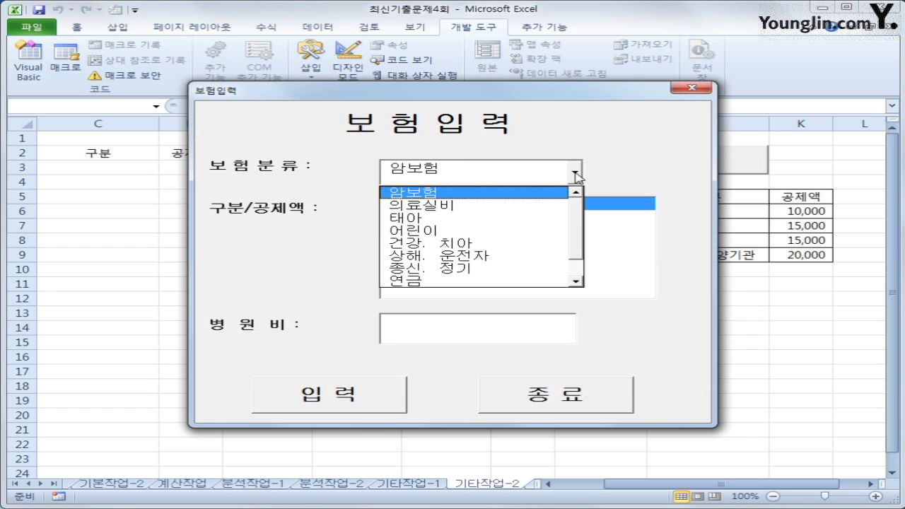
pyautogui.click(576, 174)
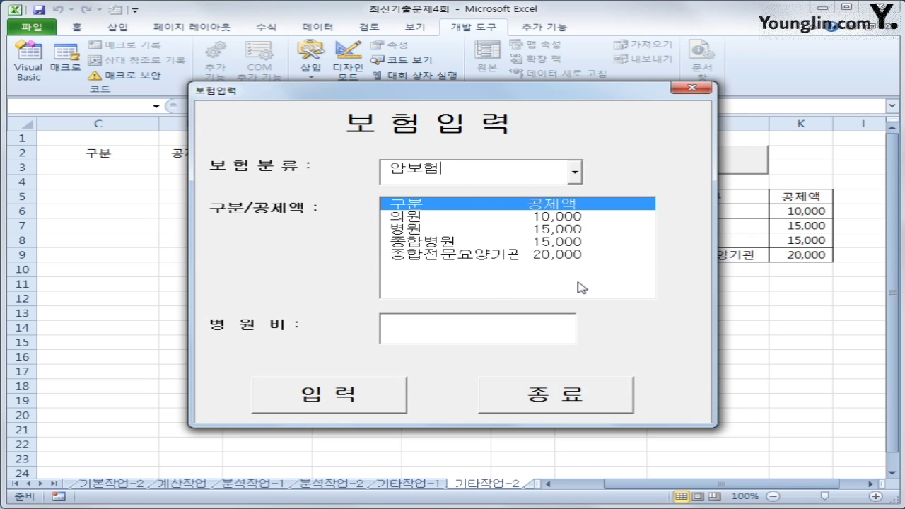
pyautogui.click(691, 89)
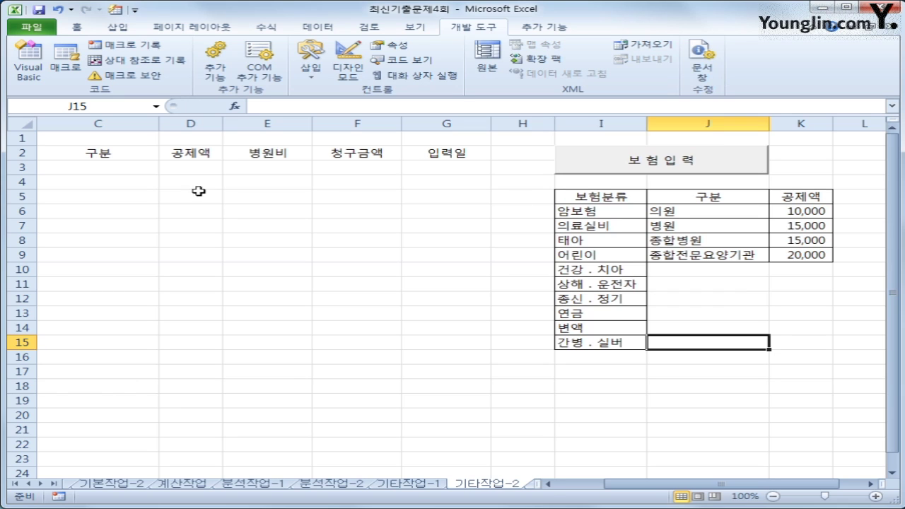
# Examine the [표1] title and header block B1:G2 and the first entry cell B3 on the worksheet
pyautogui.moveTo(696, 485); pyautogui.dragTo(604, 475)
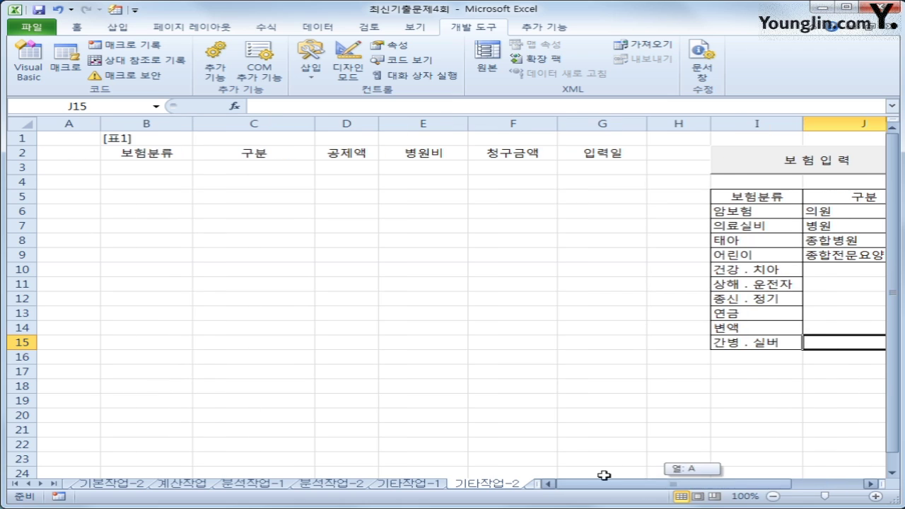
pyautogui.click(162, 161)
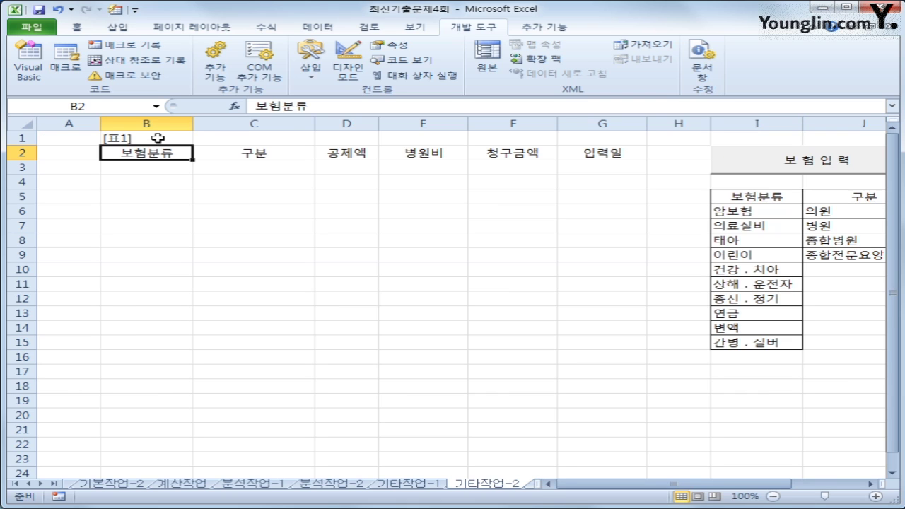
pyautogui.click(154, 138)
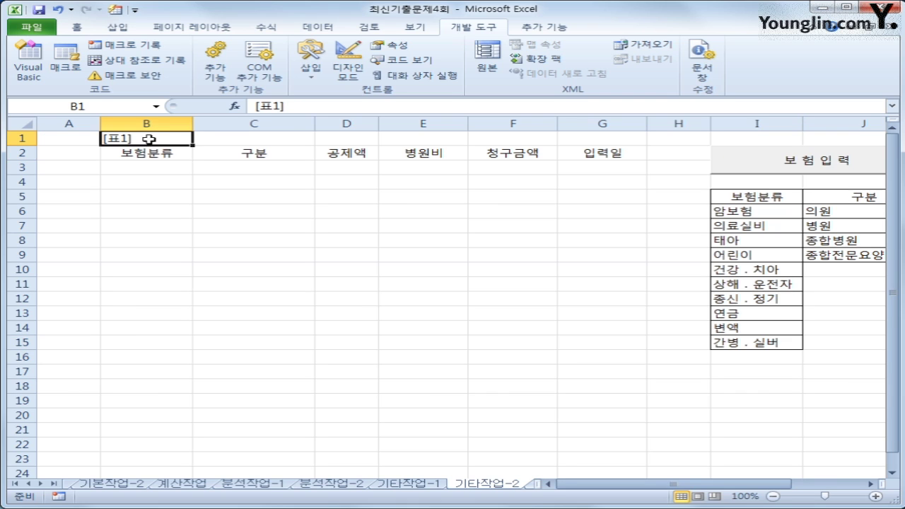
pyautogui.moveTo(152, 138); pyautogui.dragTo(601, 157)
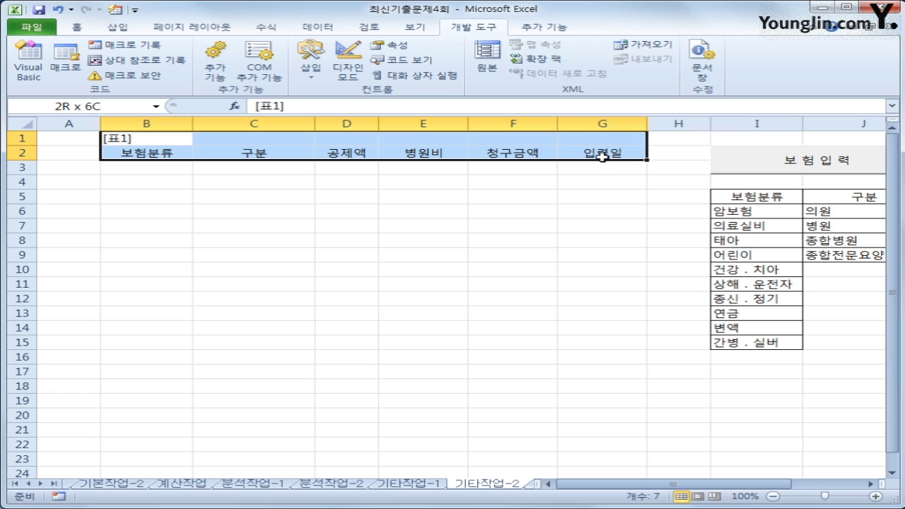
pyautogui.click(139, 169)
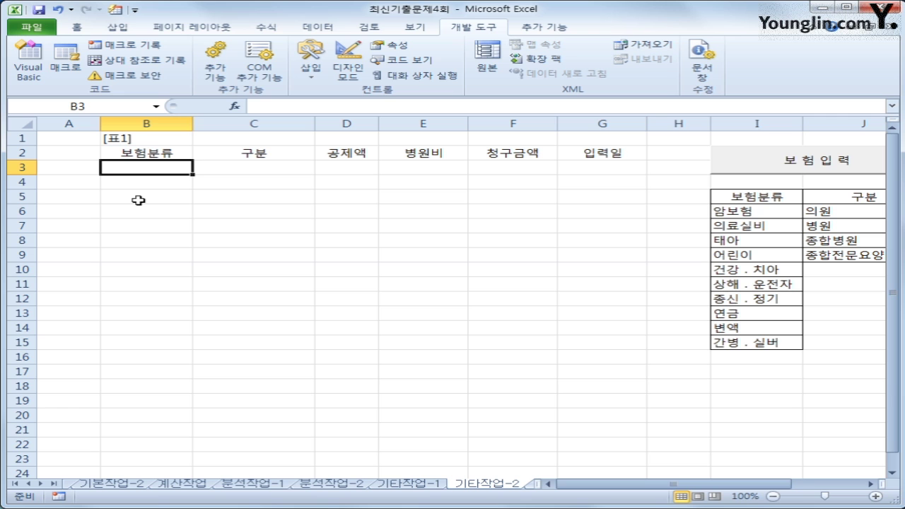
# Reopen the 보험입력 form, select the 병원 row in the 구분/공제액 list, and close the form
pyautogui.click(755, 167)
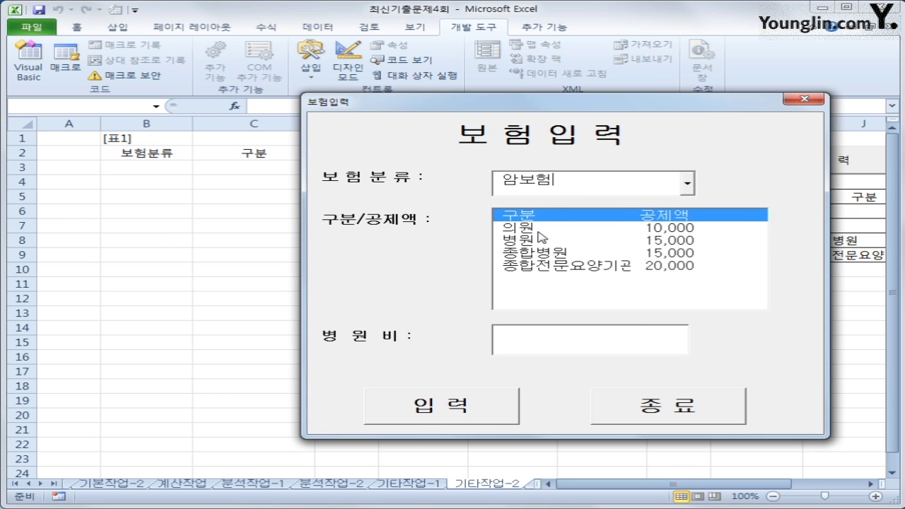
pyautogui.click(541, 240)
pyautogui.moveTo(552, 107); pyautogui.dragTo(447, 115)
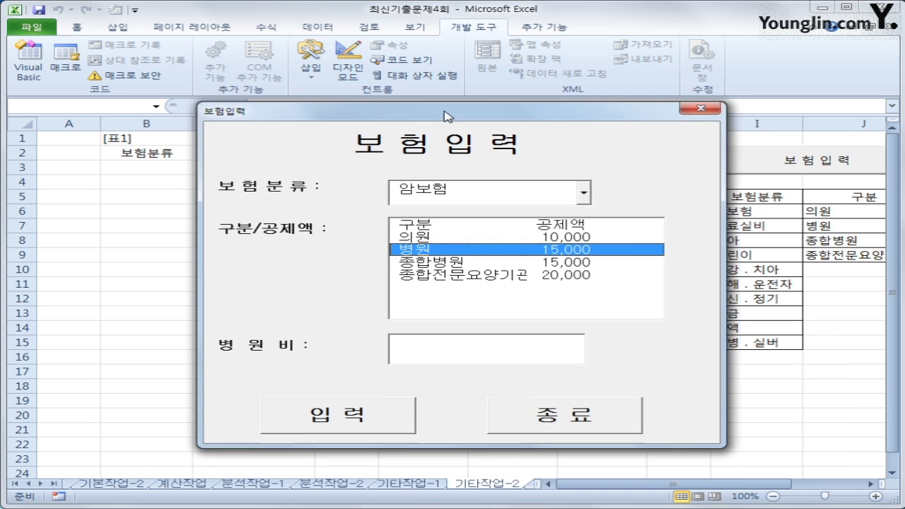
pyautogui.click(702, 108)
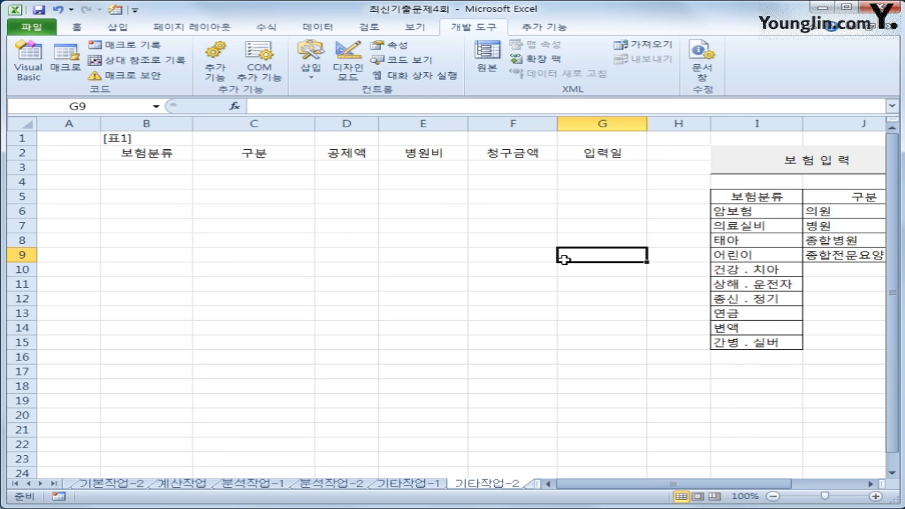
# Review the header block B1:G2, the first input row at B3, and each table column from B to G
pyautogui.click(142, 153)
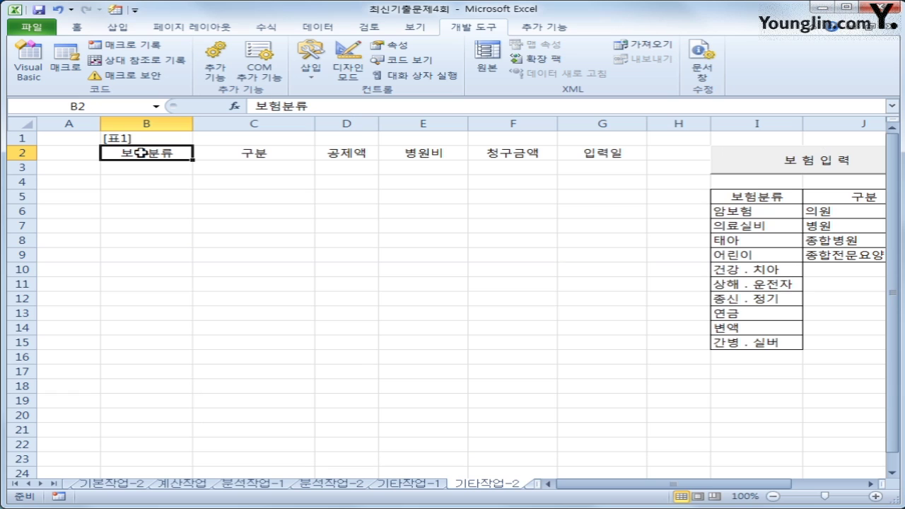
pyautogui.moveTo(137, 135); pyautogui.dragTo(592, 155)
pyautogui.click(146, 174)
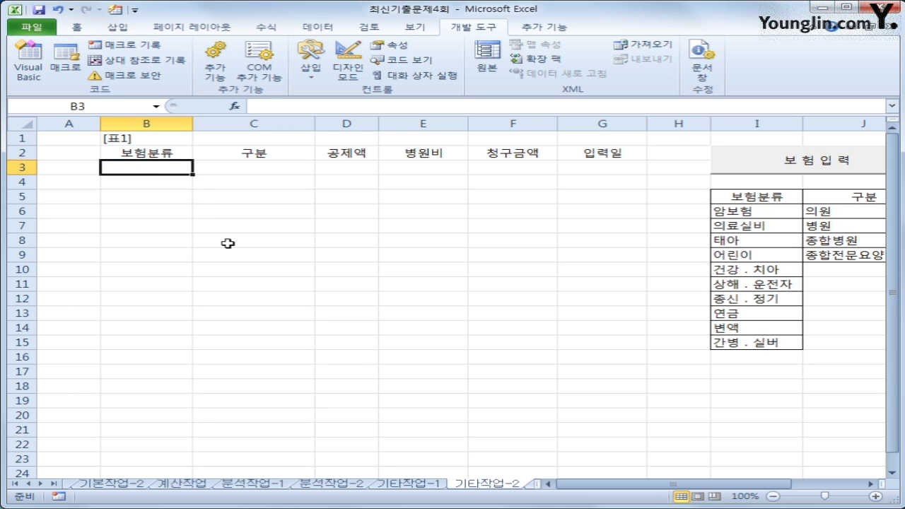
pyautogui.click(170, 123)
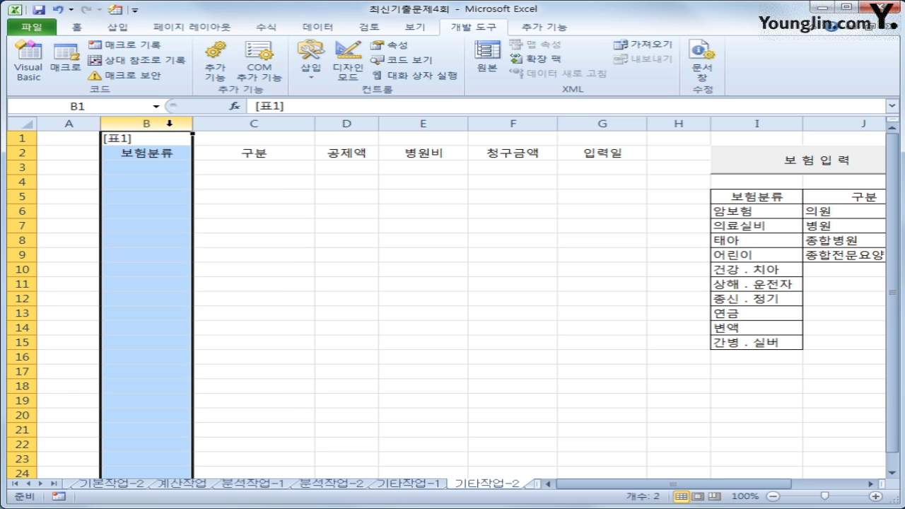
pyautogui.click(245, 122)
pyautogui.click(347, 122)
pyautogui.click(400, 122)
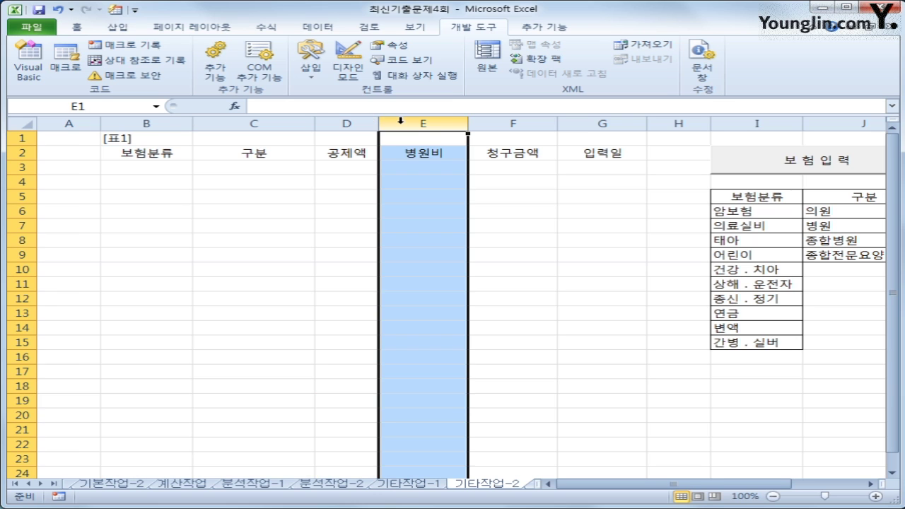
pyautogui.click(494, 122)
pyautogui.click(620, 121)
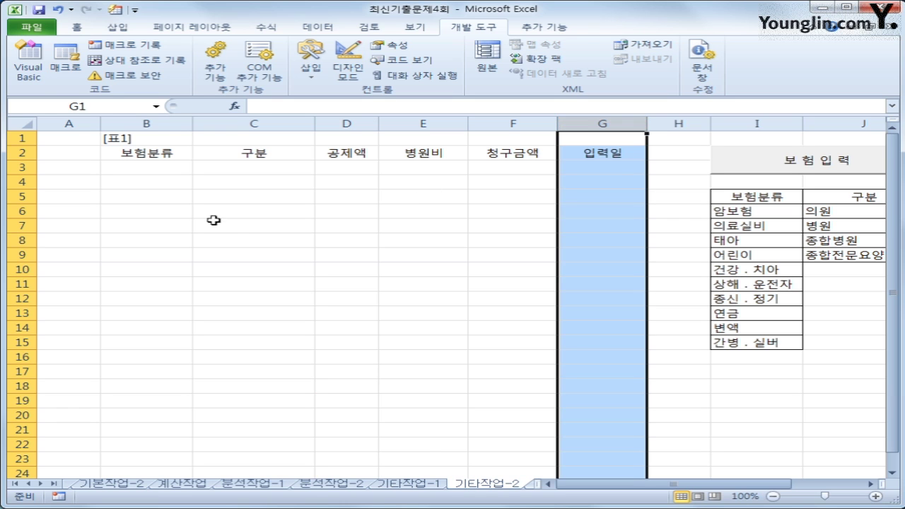
pyautogui.click(104, 152)
# Open the form's code again and create the Click event procedure for cmd입력
pyautogui.click(28, 71)
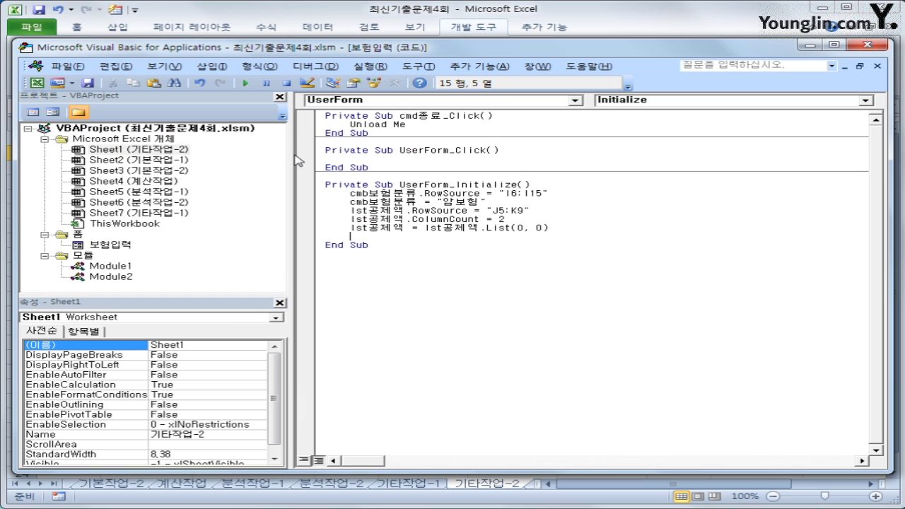
pyautogui.click(390, 100)
pyautogui.click(393, 129)
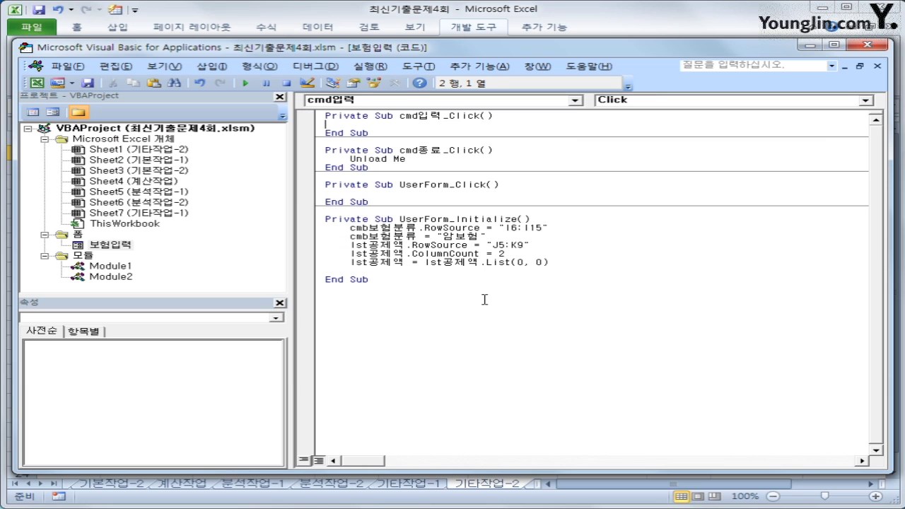
# In the cmd입력 Click procedure, add the row-number line i = Range("B2").CurrentRegion.Rows.Count + 1
pyautogui.press('Return')
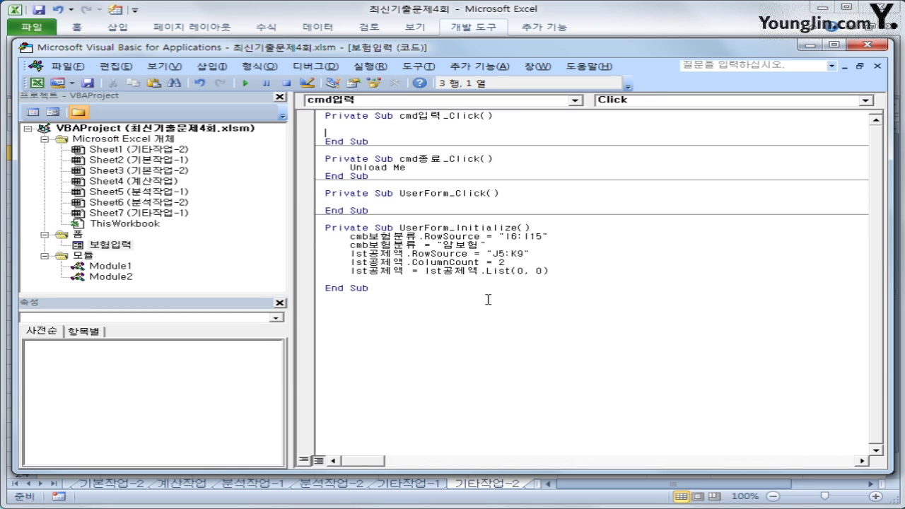
pyautogui.press('Tab')
pyautogui.write('i = range("B')
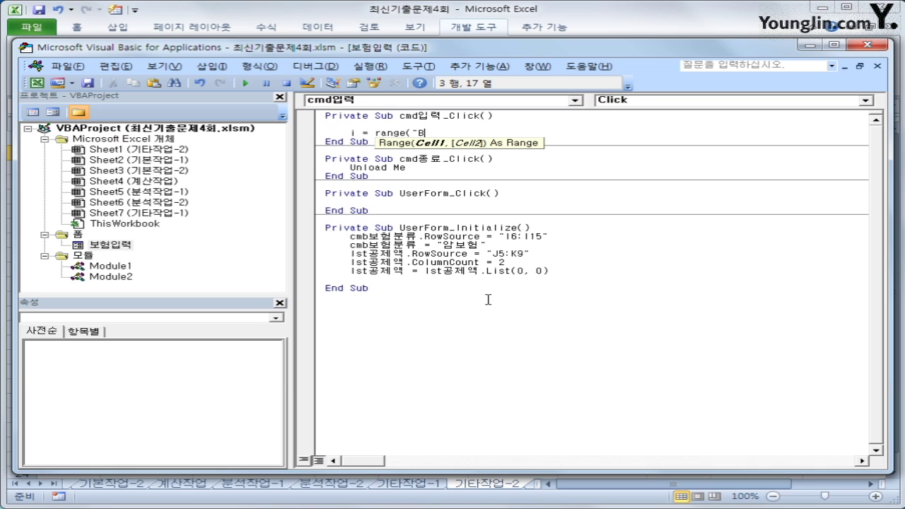
pyautogui.write('2").cu')
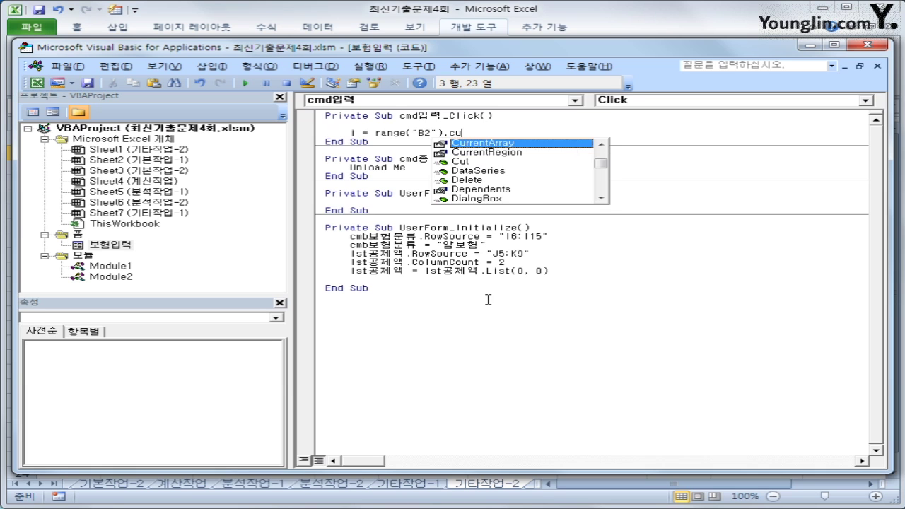
pyautogui.write('r')
pyautogui.press('Down')
pyautogui.write('.')
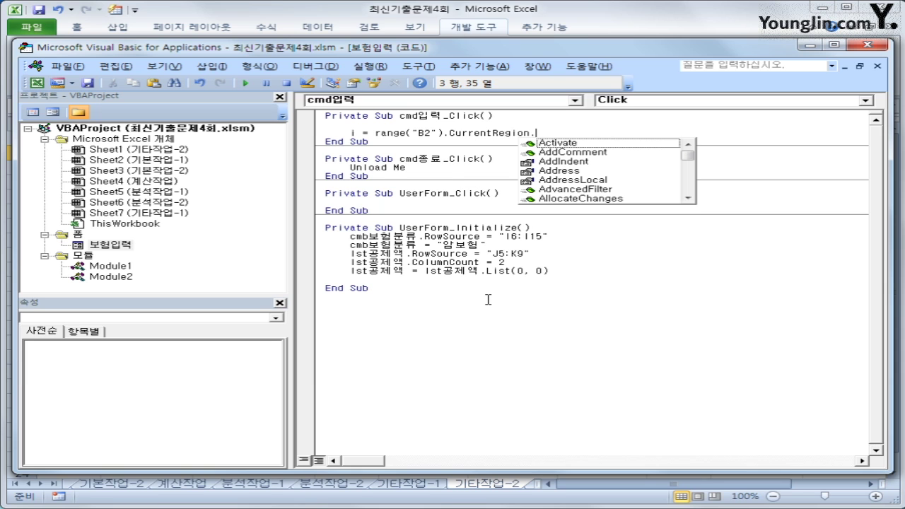
pyautogui.write('rows')
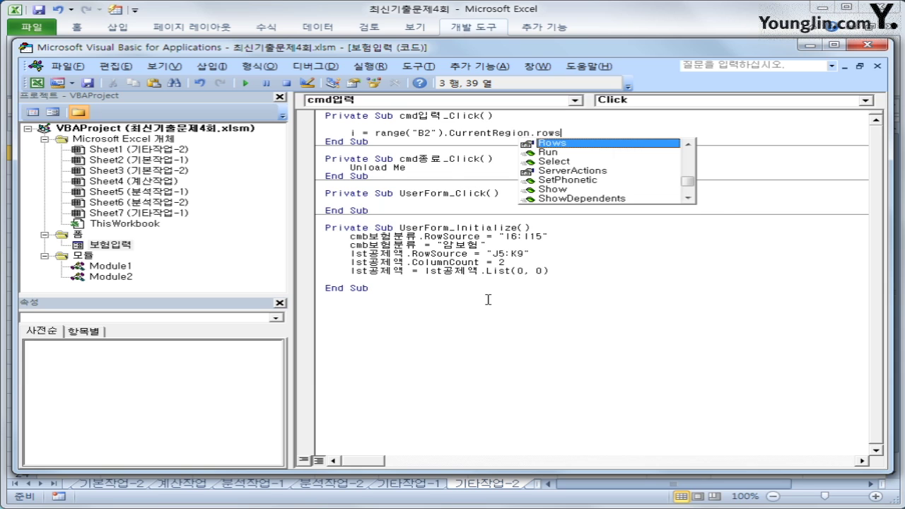
pyautogui.write('.coun')
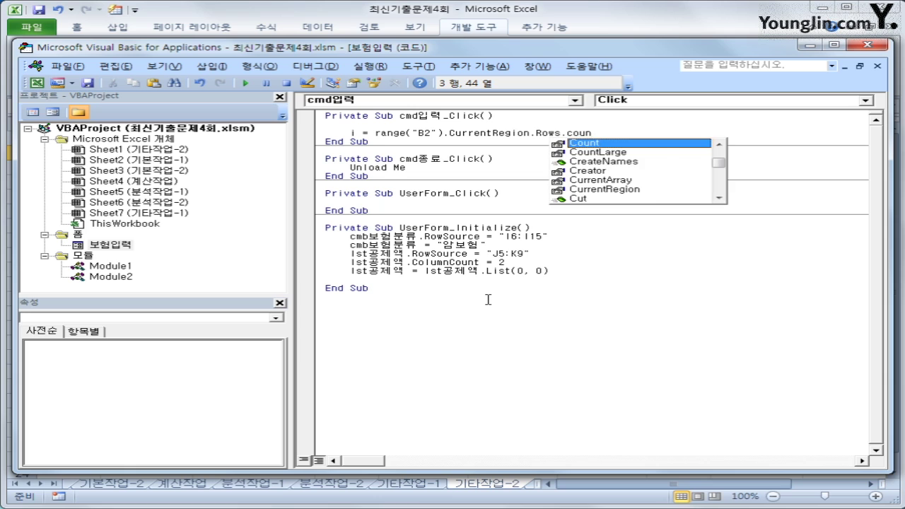
pyautogui.write('t + 1')
pyautogui.press('Return')
pyautogui.press('Return')
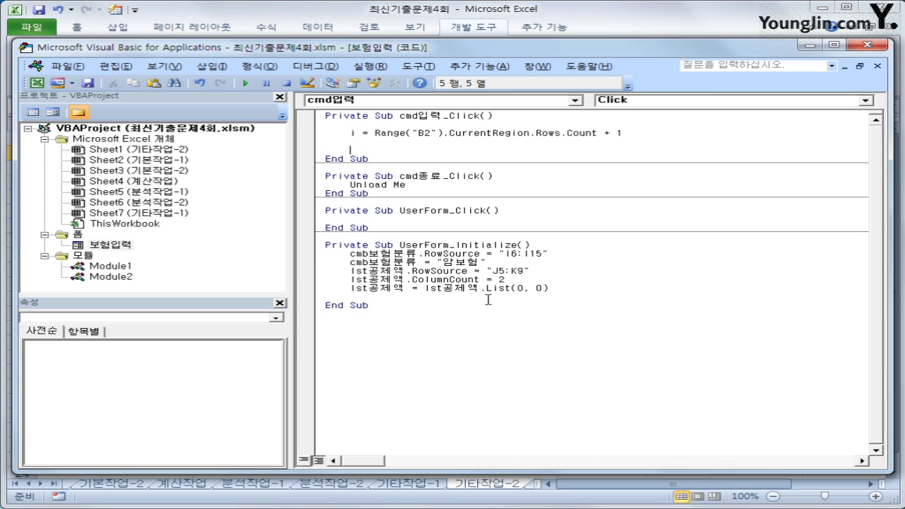
# Add the line Cells(i, 2) = cmb보험분류 below the row-number calculation
pyautogui.write('cell')
pyautogui.write('s(i,2) ')
pyautogui.write('= cmb ')
pyautogui.write('보ㅎ')
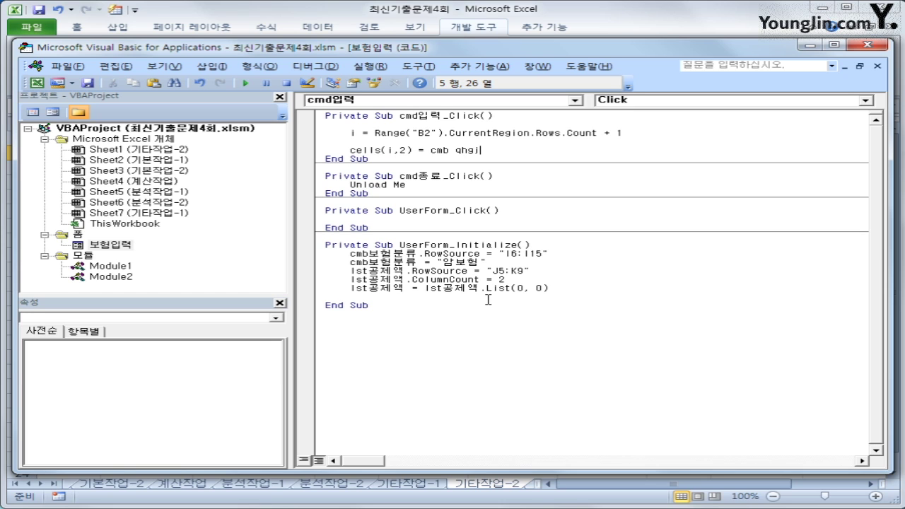
pyautogui.press('BackSpace')
pyautogui.press('BackSpace')
pyautogui.press('BackSpace')
pyautogui.write('보험분류')
pyautogui.press('Return')
# Duplicate the Cells(i, 2) line directly below itself and change the copy's column number to 3
pyautogui.press('Up')
pyautogui.hotkey('shift', 'End')
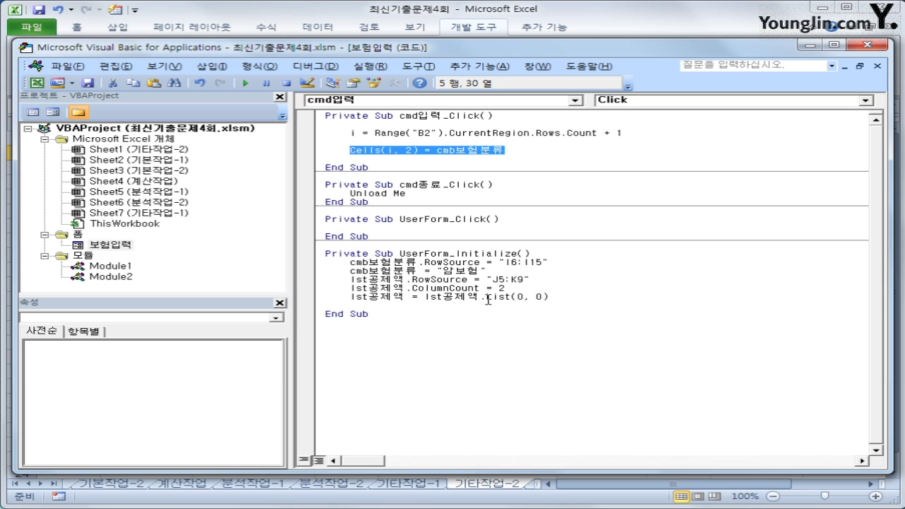
pyautogui.hotkey('ctrl', 'c')
pyautogui.press('Down')
pyautogui.hotkey('ctrl', 'v')
pyautogui.hotkey('ctrl', 'Left')
pyautogui.press('Left')
pyautogui.press('Left')
pyautogui.press('Left')
pyautogui.press('Left')
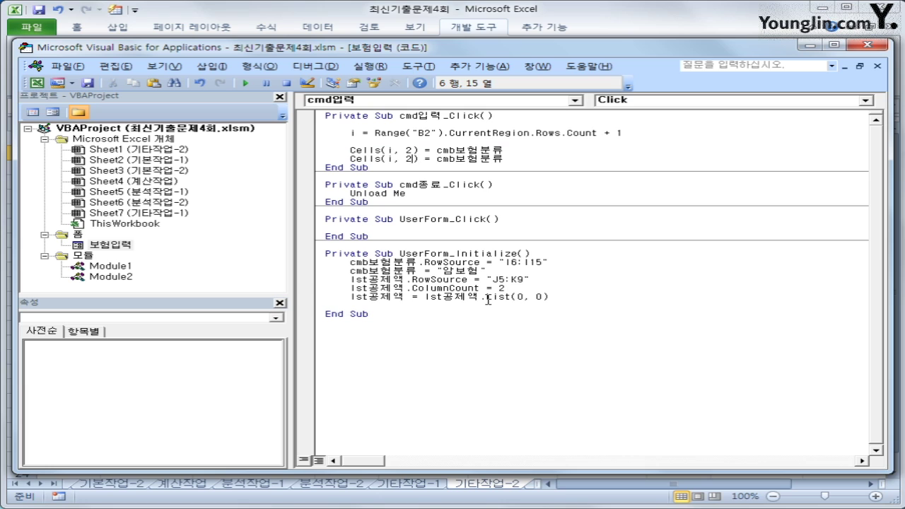
pyautogui.press('Left')
pyautogui.press('Delete')
pyautogui.write('3')
# Replace the value assigned to Cells(i, 3) with lst공제액.List(iRow, 0)
pyautogui.press('Right')
pyautogui.press('Right')
pyautogui.press('Right')
pyautogui.press('Right')
pyautogui.write('lst공')
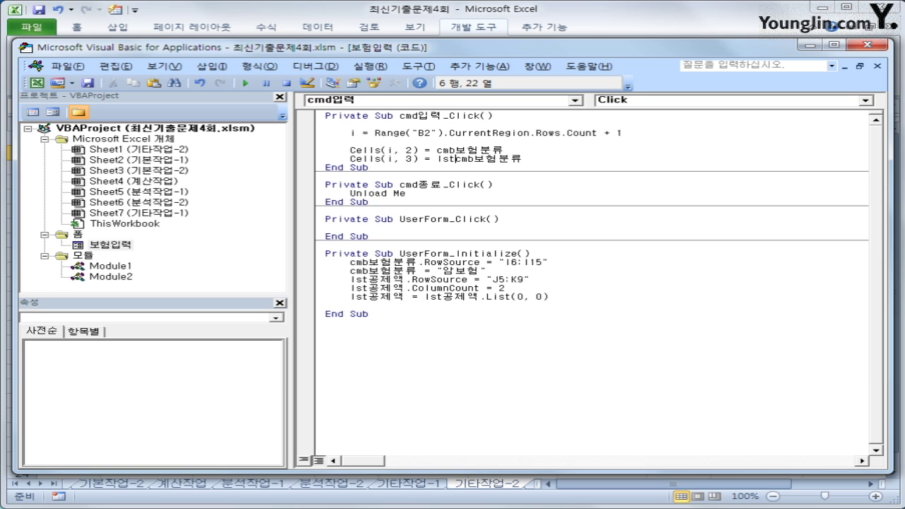
pyautogui.write('제액')
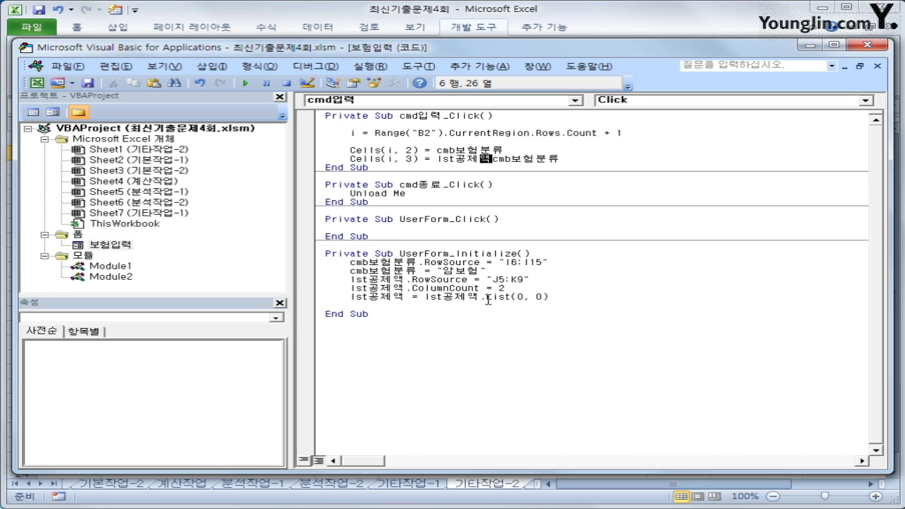
pyautogui.write('.ls')
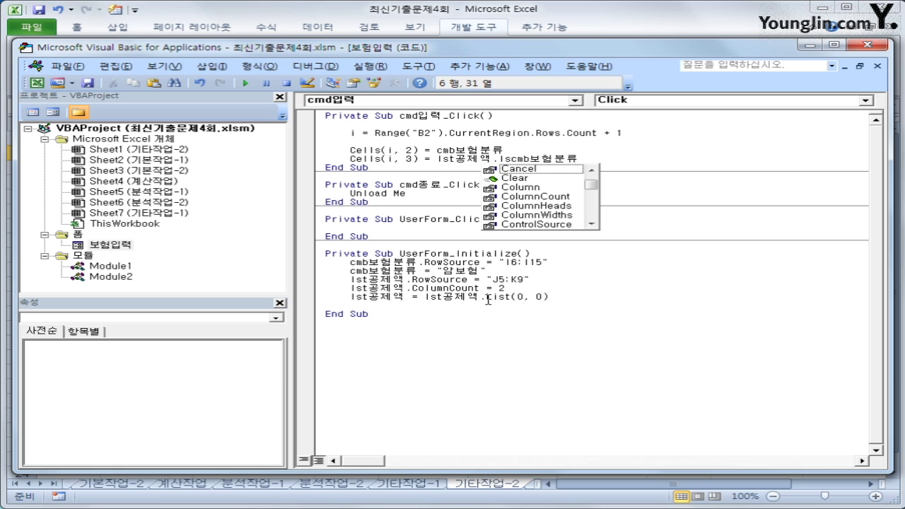
pyautogui.write('it(')
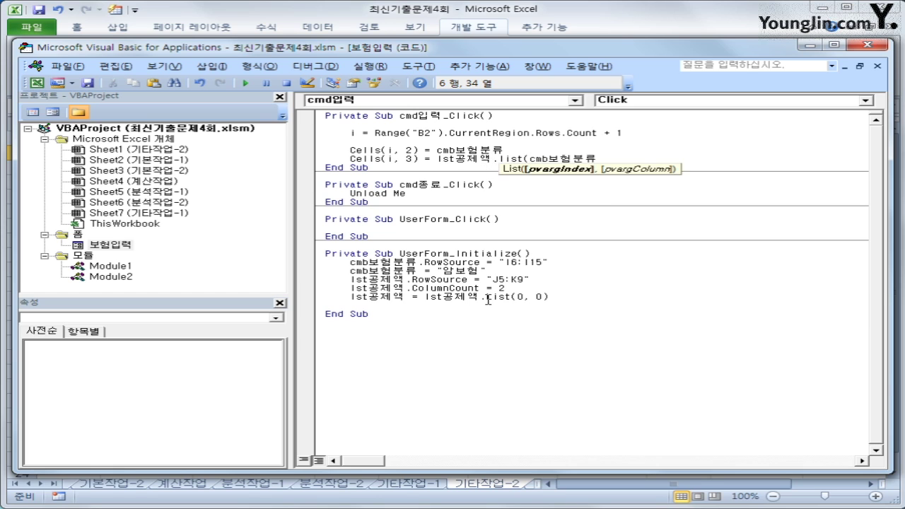
pyautogui.hotkey('shift', 'End')
pyautogui.press('Delete')
pyautogui.write('iRow,')
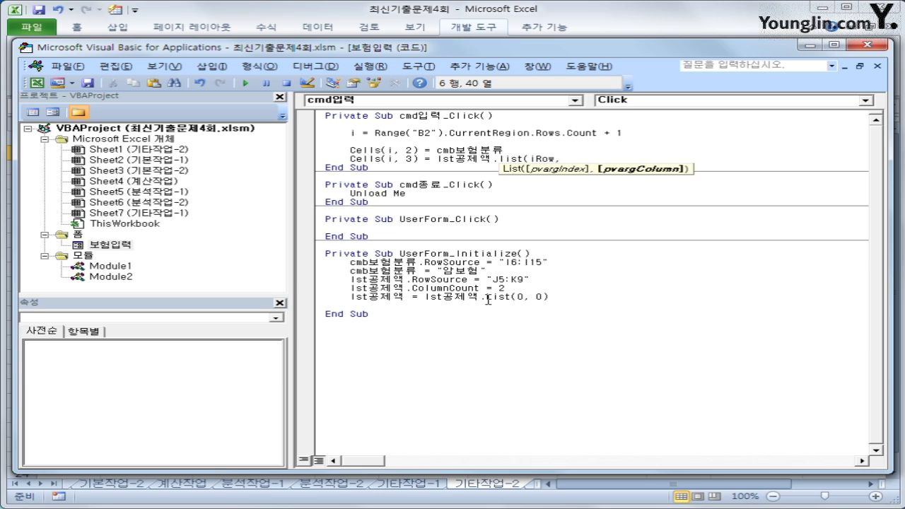
pyautogui.write(' 0)')
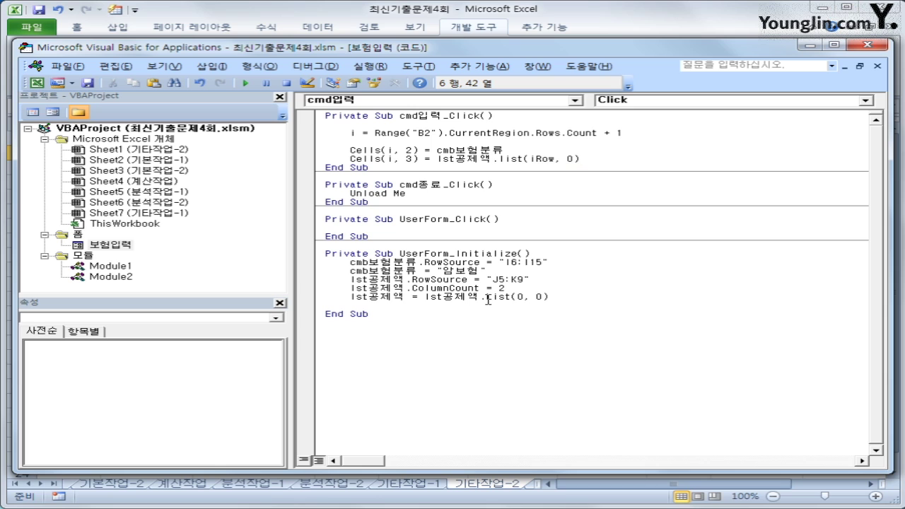
# Insert the line iRow = lst공제액.ListIndex above the Cells assignments, followed by a blank line
pyautogui.press('Home')
pyautogui.press('Up')
pyautogui.press('Up')
pyautogui.press('Return')
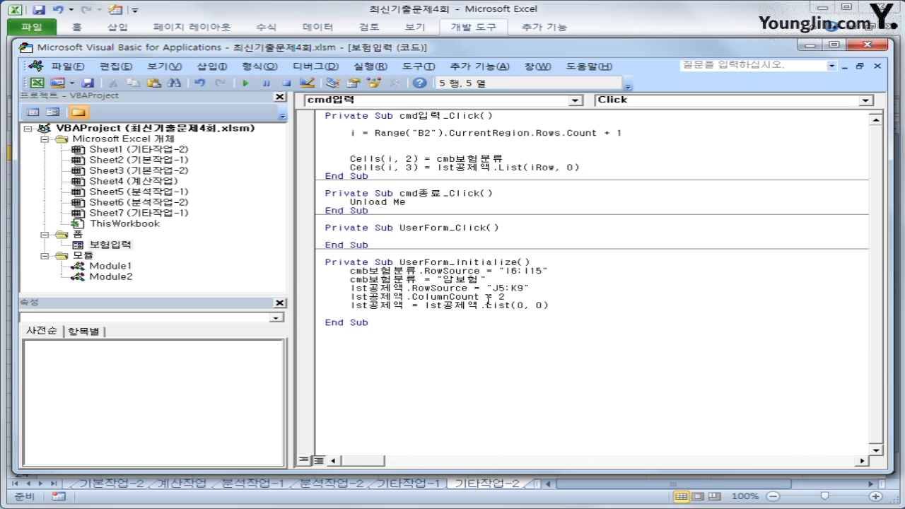
pyautogui.write('iRow = lst공제액')
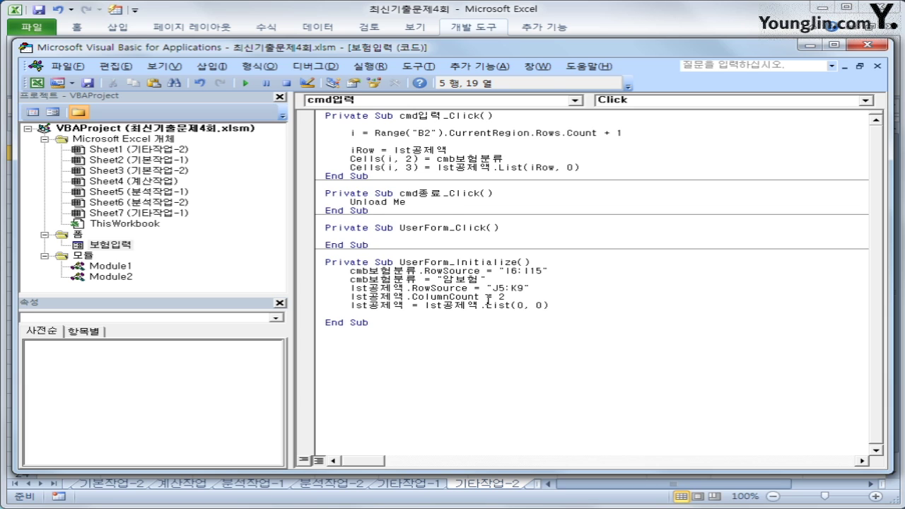
pyautogui.write('.')
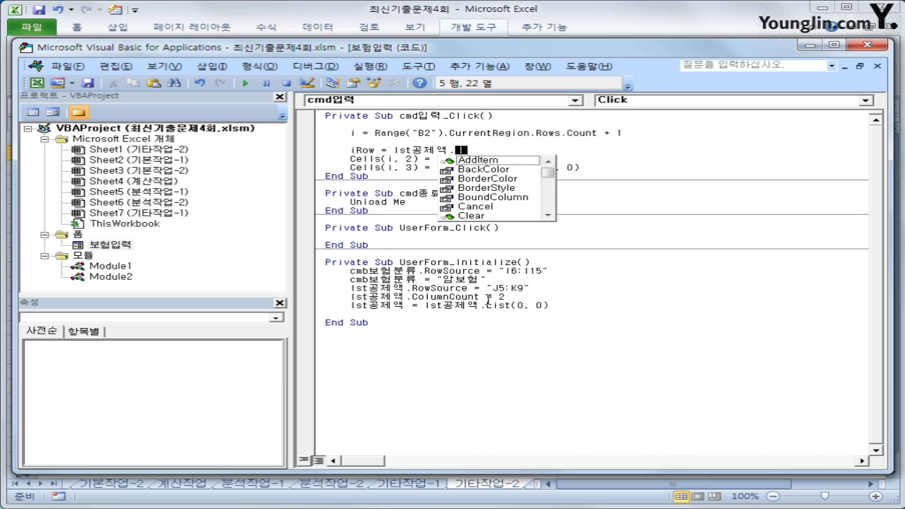
pyautogui.write('lis')
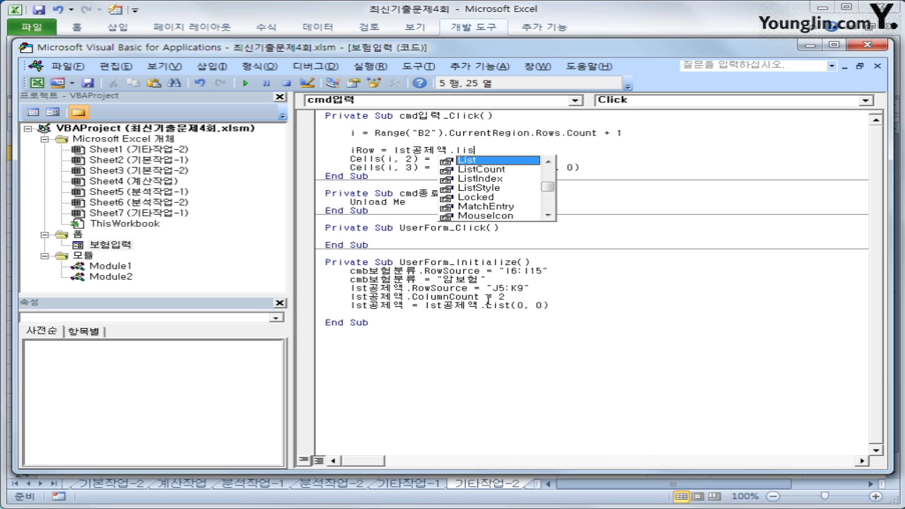
pyautogui.write('tin')
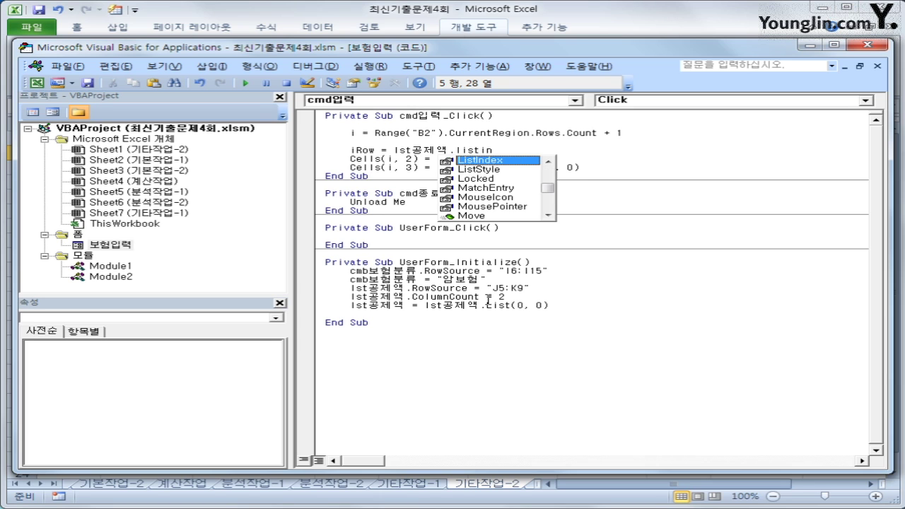
pyautogui.press('Tab')
pyautogui.press('Down')
pyautogui.press('Up')
pyautogui.press('Return')
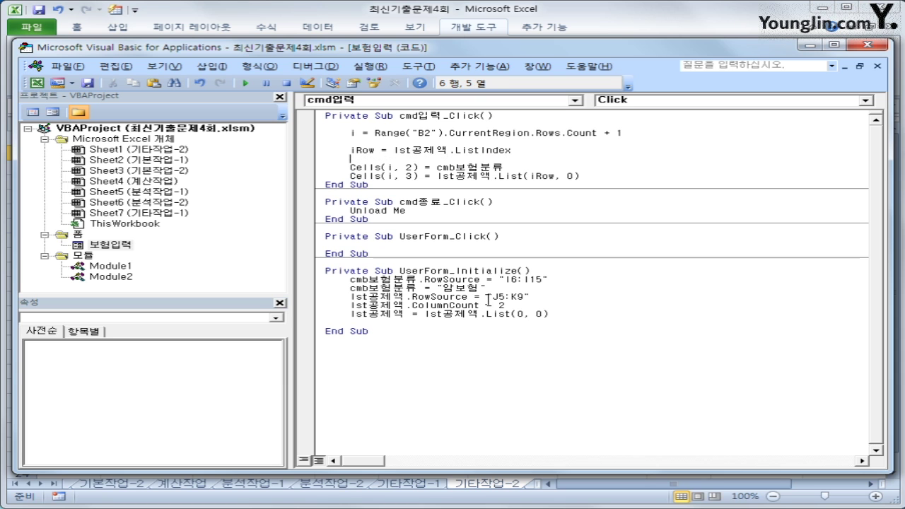
# Leave the code editor, open the 보험입력 form from the worksheet, and choose 태아 and finally 어린이 as the 보험분류
pyautogui.click(877, 48)
pyautogui.click(806, 164)
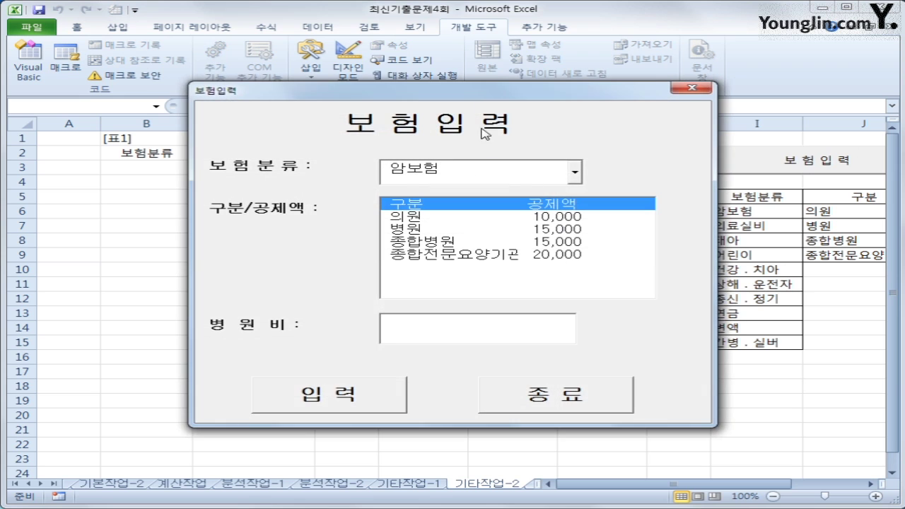
pyautogui.moveTo(477, 95); pyautogui.dragTo(495, 107)
pyautogui.click(600, 187)
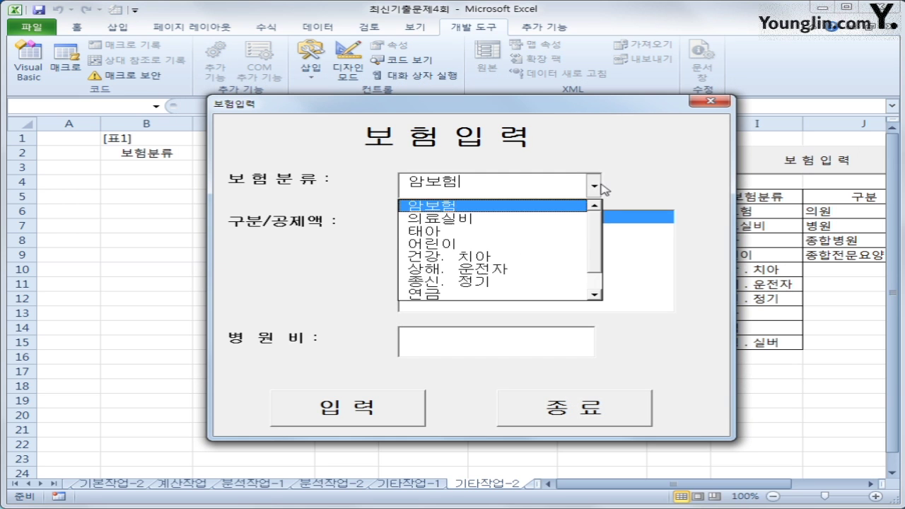
pyautogui.click(536, 231)
pyautogui.click(594, 186)
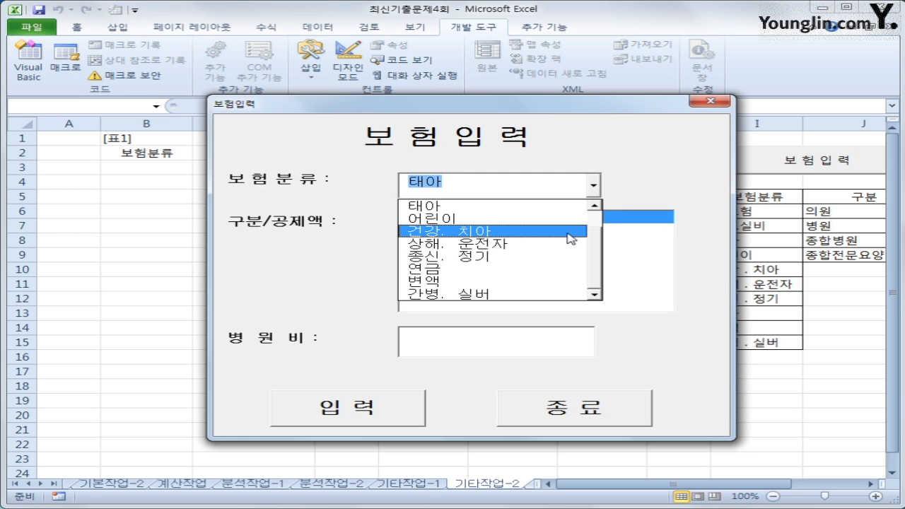
pyautogui.click(569, 220)
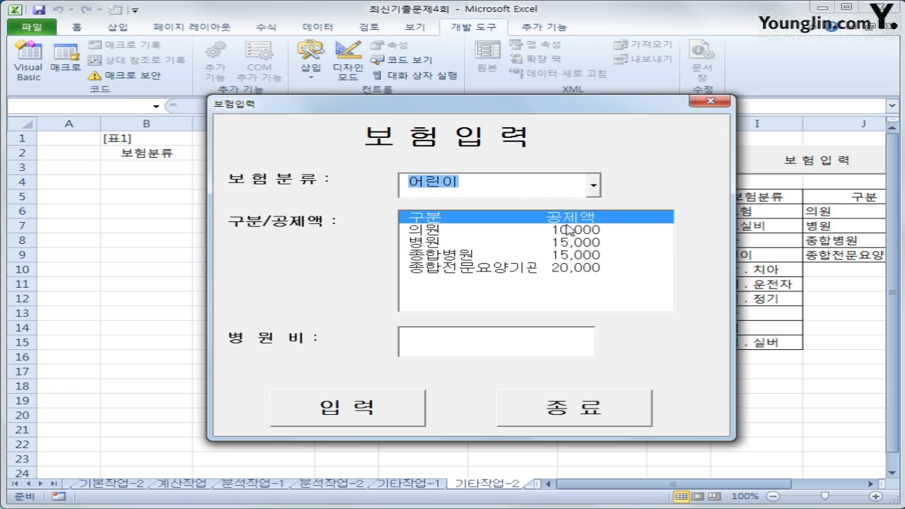
# Examine the row order of the 구분/공제액 list by selecting its rows from the header through 종합병원, and close the form
pyautogui.click(403, 243)
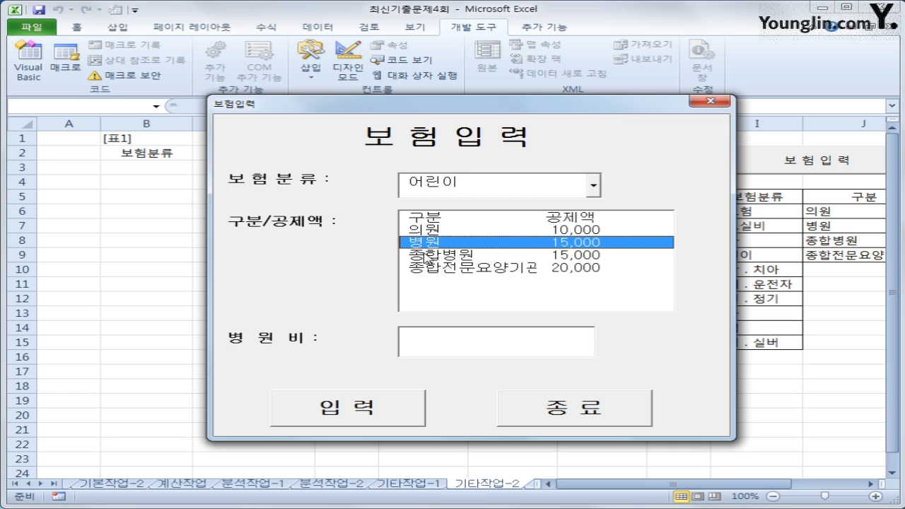
pyautogui.click(430, 256)
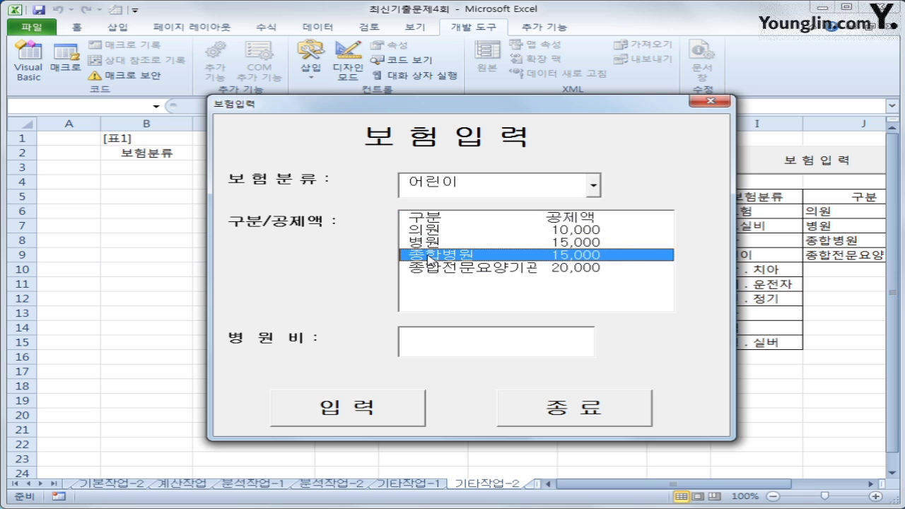
pyautogui.moveTo(507, 104); pyautogui.dragTo(640, 136)
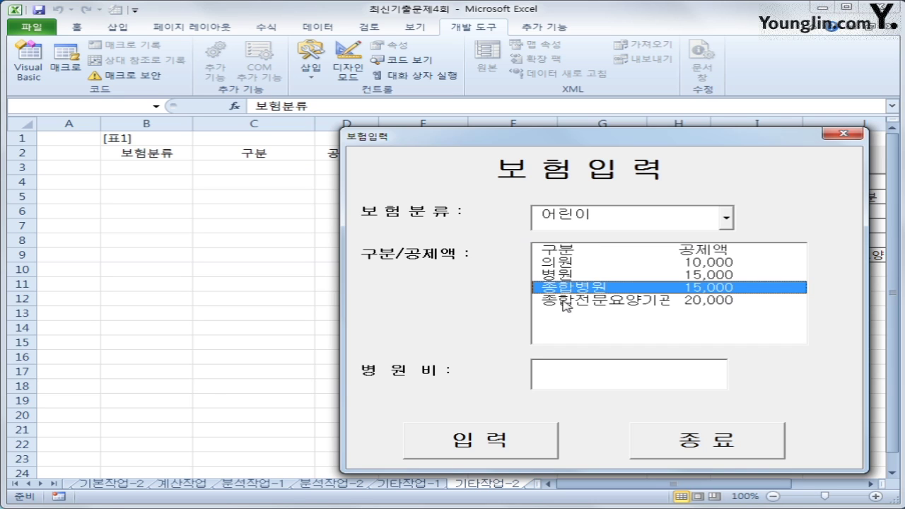
pyautogui.click(551, 251)
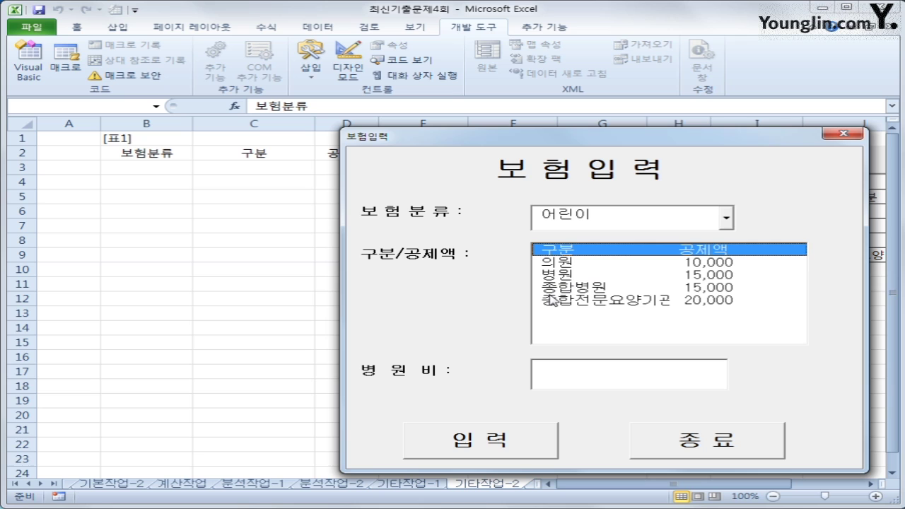
pyautogui.click(558, 263)
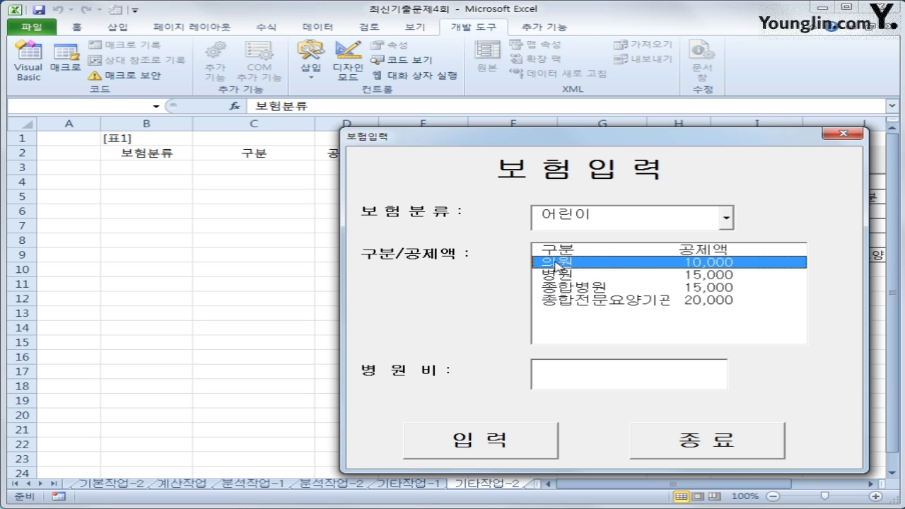
pyautogui.click(561, 275)
pyautogui.click(586, 288)
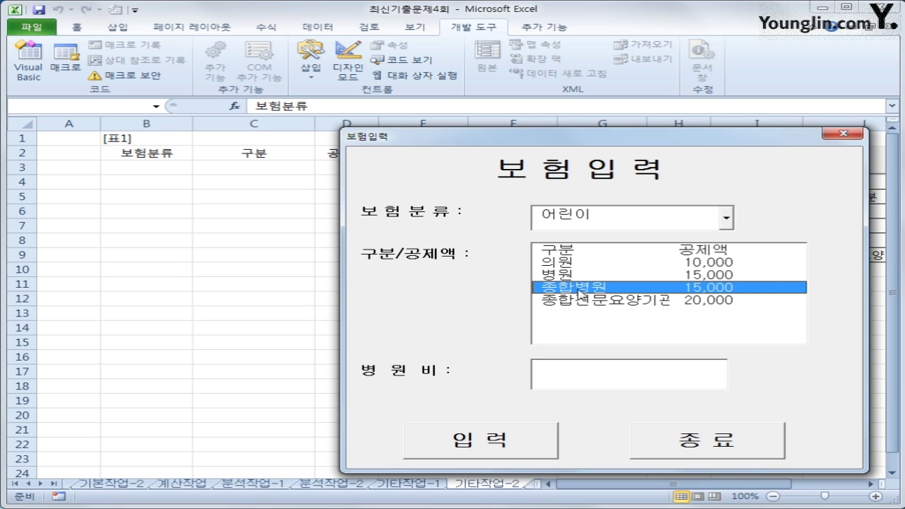
pyautogui.click(579, 251)
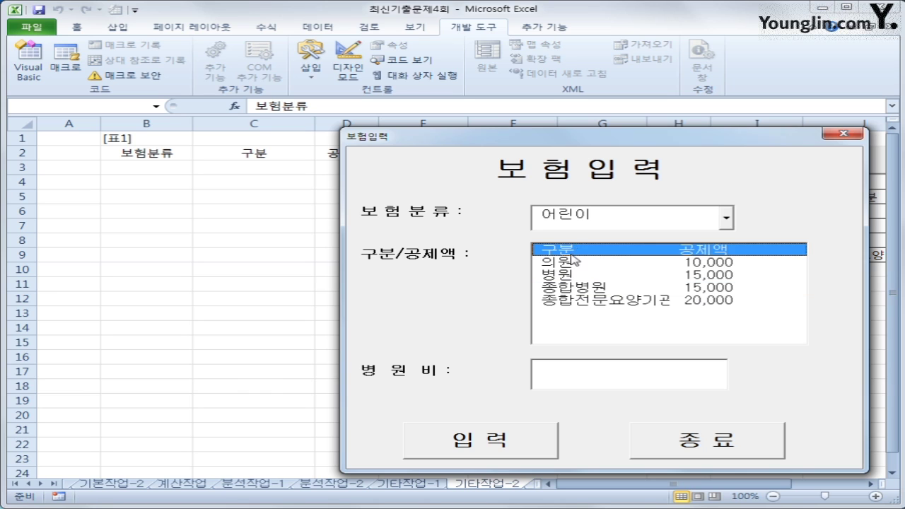
pyautogui.click(573, 262)
pyautogui.click(568, 277)
pyautogui.click(570, 296)
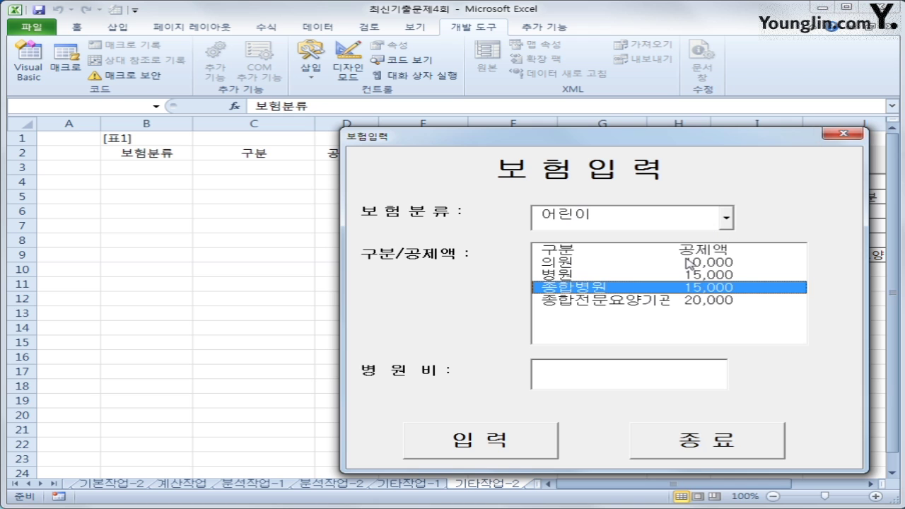
pyautogui.click(842, 134)
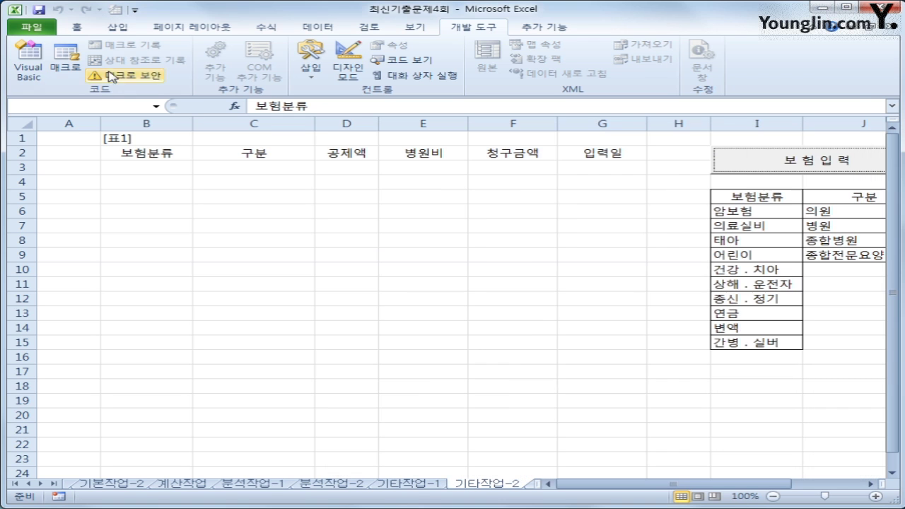
# Return to the code editor and replace iRow in the Cells(i, 3) statement's List call with lst공제액.ListIndex
pyautogui.click(46, 62)
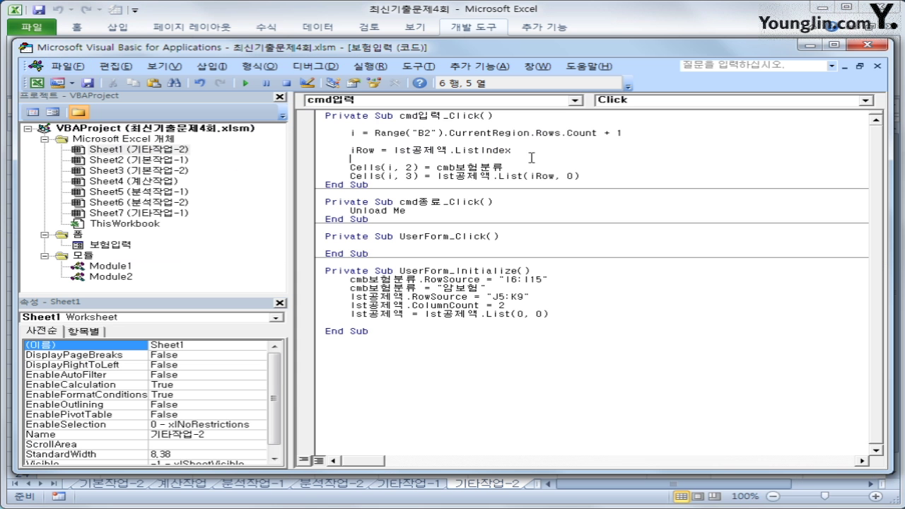
pyautogui.click(509, 153)
pyautogui.moveTo(509, 154); pyautogui.dragTo(394, 150)
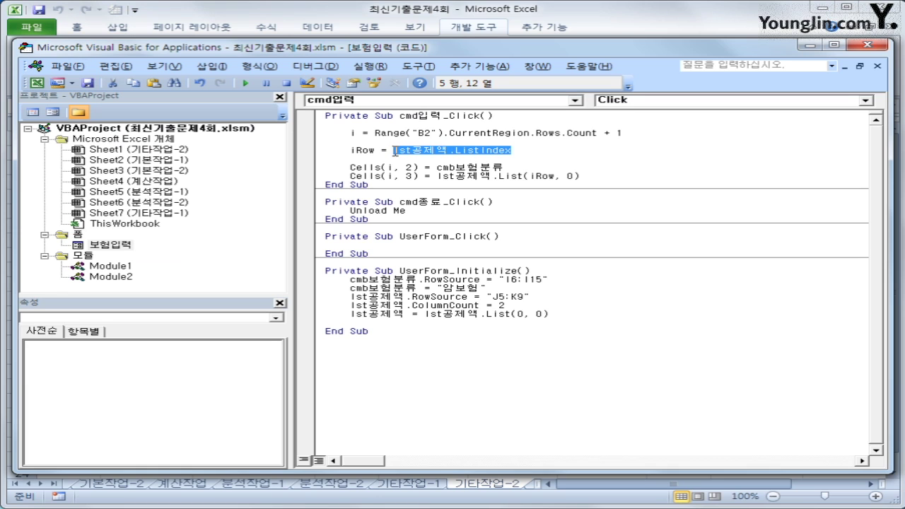
pyautogui.click(517, 152)
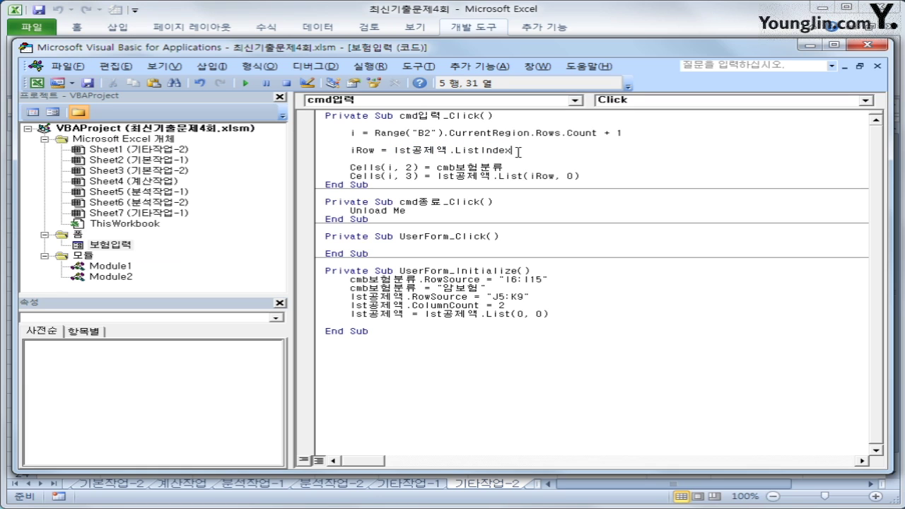
pyautogui.moveTo(376, 151); pyautogui.dragTo(356, 153)
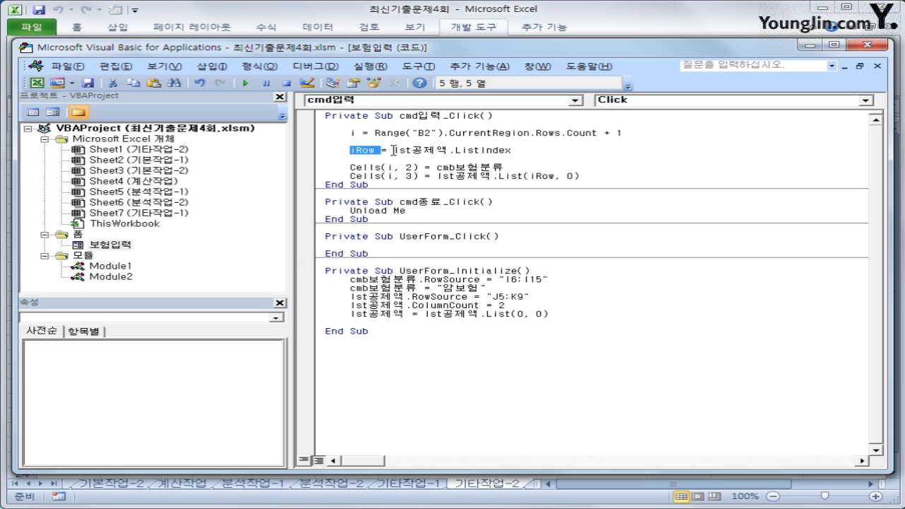
pyautogui.moveTo(393, 150); pyautogui.dragTo(528, 150)
pyautogui.hotkey('ctrl', 'c')
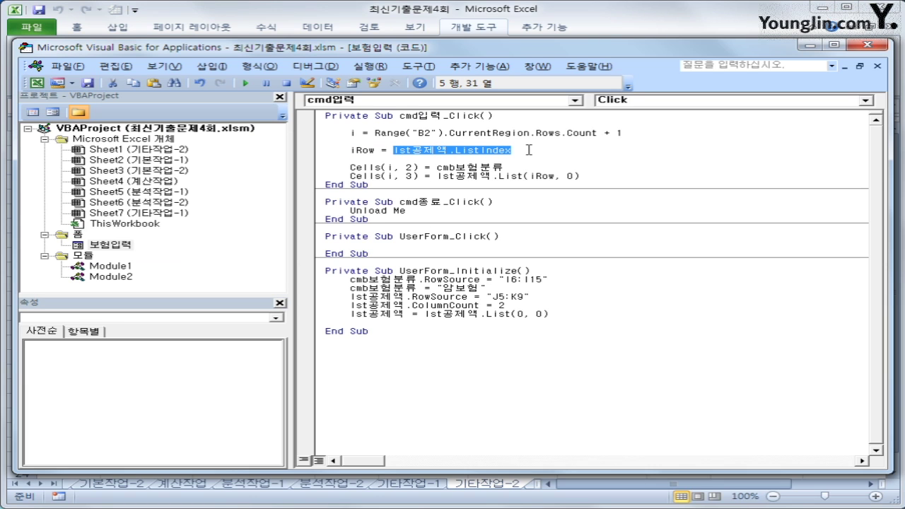
pyautogui.moveTo(531, 177); pyautogui.dragTo(556, 178)
pyautogui.hotkey('ctrl', 'v')
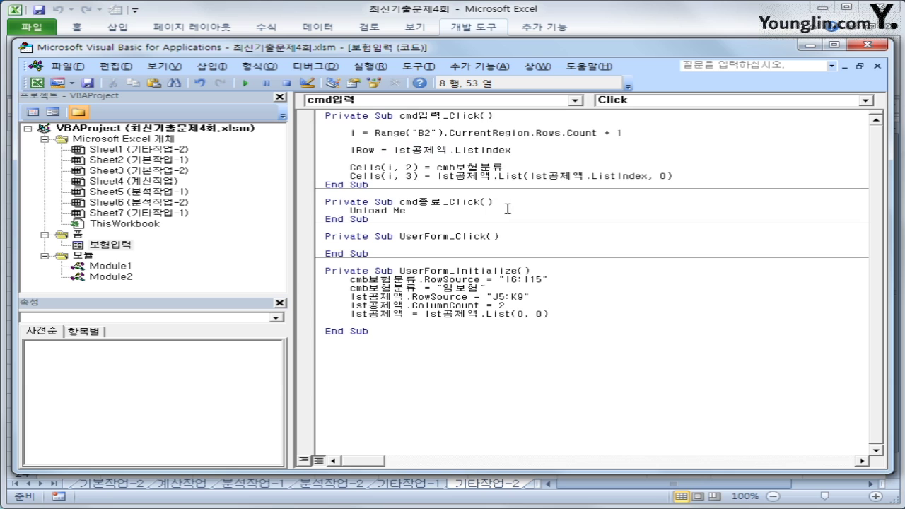
# Delete the iRow = lst공제액.ListIndex line from the cmd입력_Click procedure
pyautogui.moveTo(515, 151); pyautogui.dragTo(331, 149)
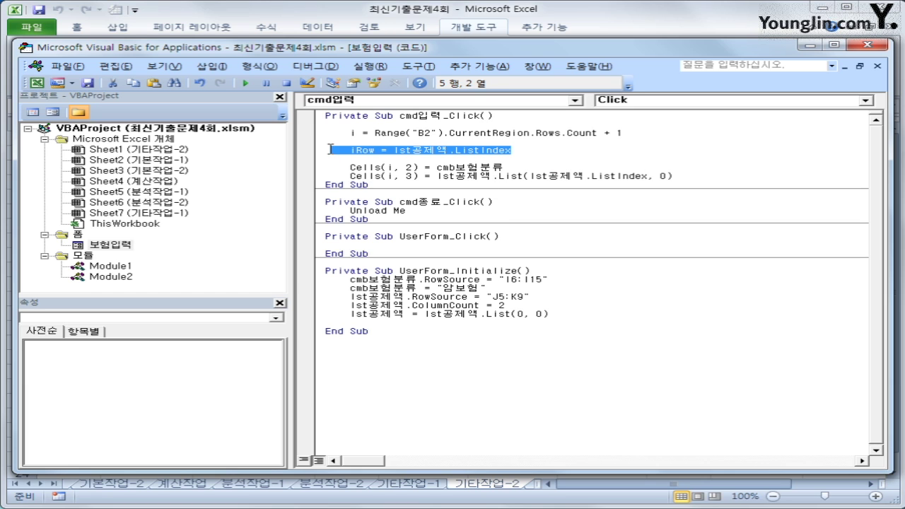
pyautogui.press('Delete')
pyautogui.press('Delete')
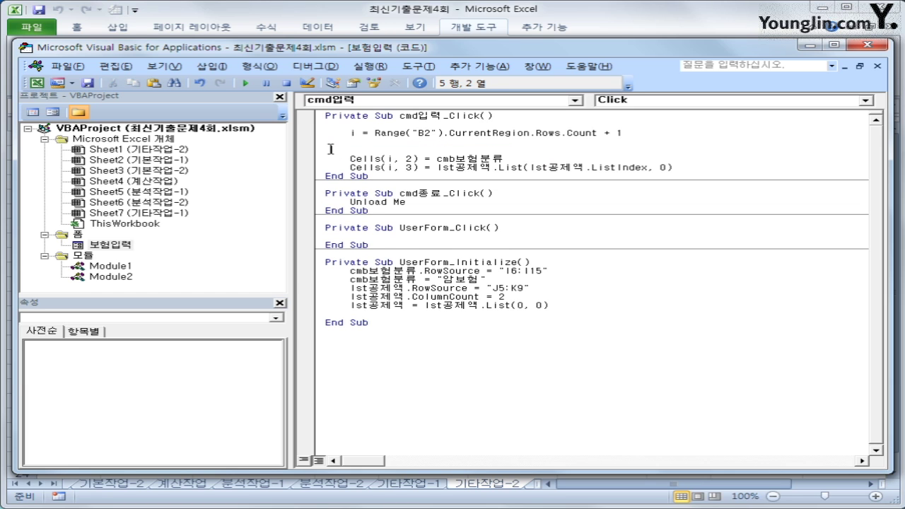
# Duplicate the Cells(i, 3) statement directly below itself and add an empty line after the copy
pyautogui.click(711, 170)
pyautogui.press('Return')
pyautogui.press('Up')
pyautogui.hotkey('shift', 'End')
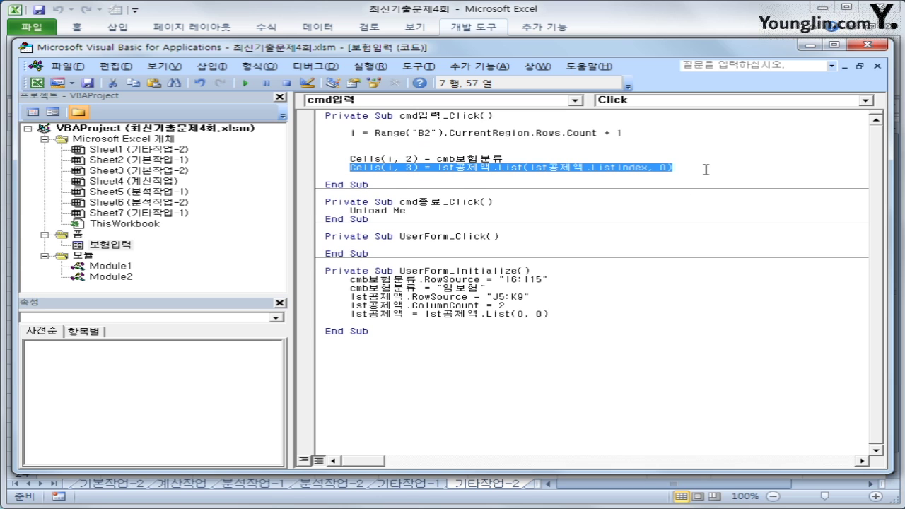
pyautogui.hotkey('ctrl', 'c')
pyautogui.press('Down')
pyautogui.hotkey('ctrl', 'v')
pyautogui.press('Return')
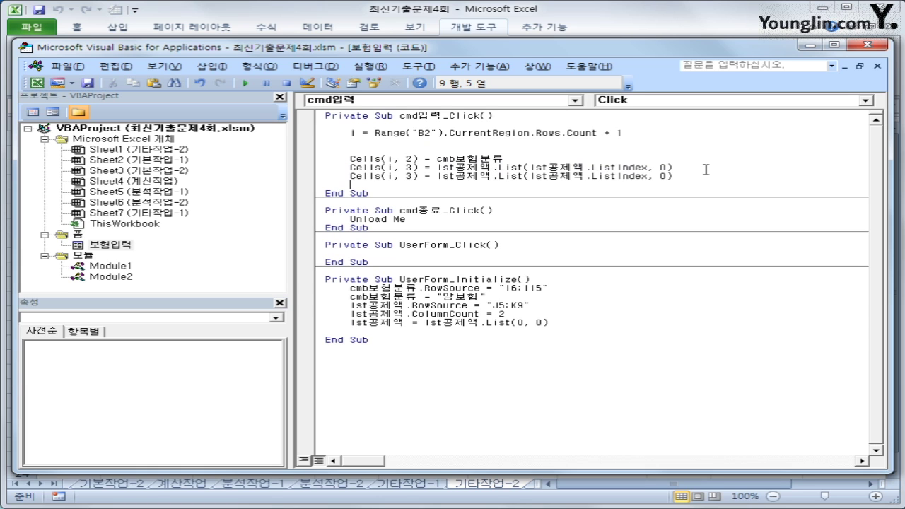
# Set the column index in the duplicated Cells(i, 3) statement's List call to 1
pyautogui.press('Home')
pyautogui.press('Up')
pyautogui.press('End')
pyautogui.press('Left')
pyautogui.press('Left')
pyautogui.press('Left')
pyautogui.press('Left')
pyautogui.press('Left')
pyautogui.press('Left')
pyautogui.press('Left')
pyautogui.press('Left')
pyautogui.press('Left')
pyautogui.press('Left')
pyautogui.press('Left')
pyautogui.press('Left')
pyautogui.press('Right')
pyautogui.press('Right')
pyautogui.press('Right')
pyautogui.press('Right')
pyautogui.press('Right')
pyautogui.press('Right')
pyautogui.press('Right')
pyautogui.press('Right')
pyautogui.press('Right')
pyautogui.press('Right')
pyautogui.press('Right')
pyautogui.press('BackSpace')
pyautogui.write('1')
# Add a line below the two list statements and put a copy of Cells(i, 2) = cmb보험분류 there
pyautogui.press('Up')
pyautogui.press('Down')
pyautogui.press('End')
pyautogui.press('Return')
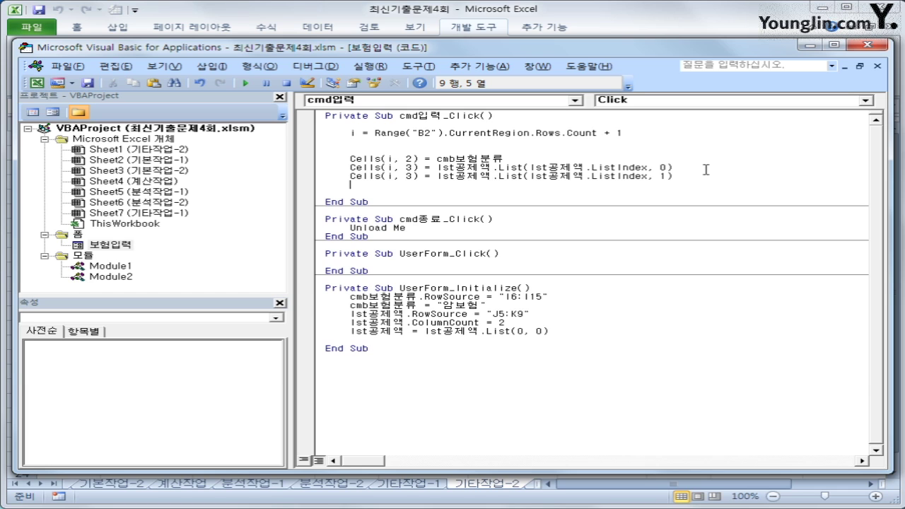
pyautogui.press('Up')
pyautogui.press('Up')
pyautogui.hotkey('shift', 'End')
pyautogui.press('Down')
pyautogui.press('Down')
pyautogui.hotkey('ctrl', 'v')
# Change the target of the second list statement, which reads column index 1, to Cells(i, 4)
pyautogui.press('Up')
pyautogui.press('Left')
pyautogui.press('Left')
pyautogui.press('Left')
pyautogui.press('Left')
pyautogui.press('Left')
pyautogui.press('Left')
pyautogui.press('Left')
pyautogui.press('Left')
pyautogui.press('Left')
pyautogui.press('Left')
pyautogui.press('Left')
pyautogui.press('Left')
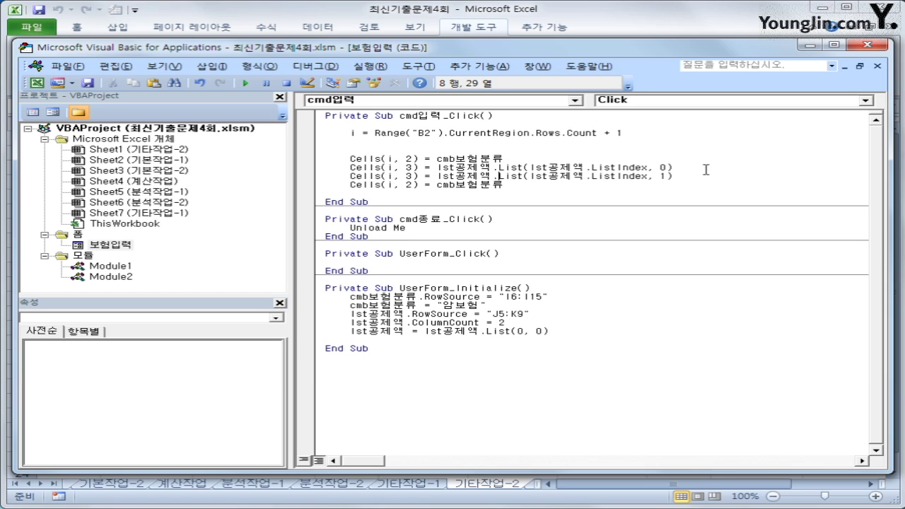
pyautogui.press('BackSpace')
pyautogui.write('4')
# Rewrite the copied cmb보험분류 statement as Cells(i, 5) = txt병원비.Value and add an empty line below it
pyautogui.press('Down')
pyautogui.press('BackSpace')
pyautogui.write('5')
pyautogui.press('End')
pyautogui.press('Left')
pyautogui.press('Left')
pyautogui.press('Left')
pyautogui.press('Left')
pyautogui.press('Left')
pyautogui.press('Left')
pyautogui.press('Left')
pyautogui.hotkey('shift', 'End')
pyautogui.write('tx')
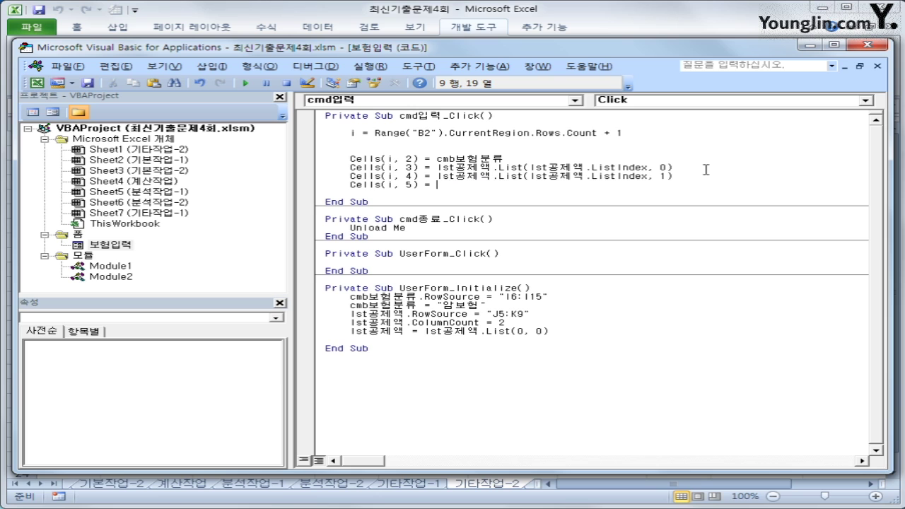
pyautogui.write('t벼ㅇ')
pyautogui.write('원비')
pyautogui.write('.v')
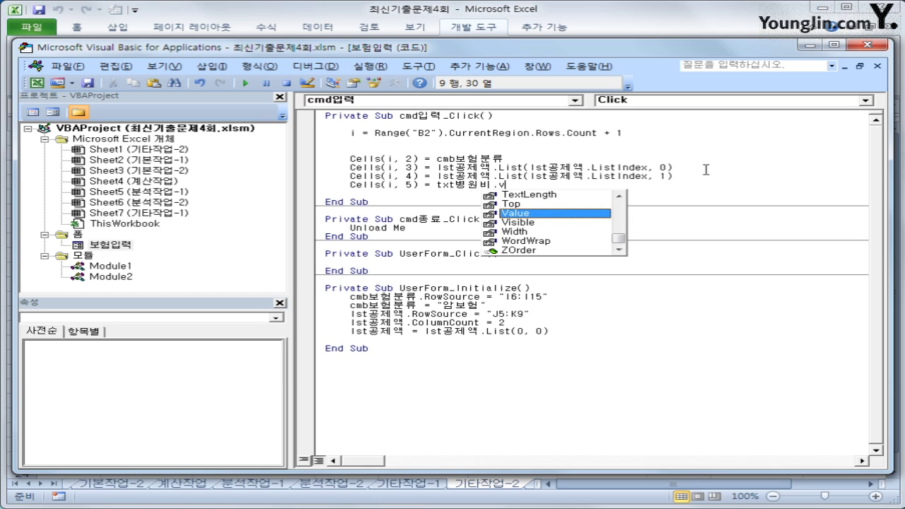
pyautogui.press('Tab')
pyautogui.press('Return')
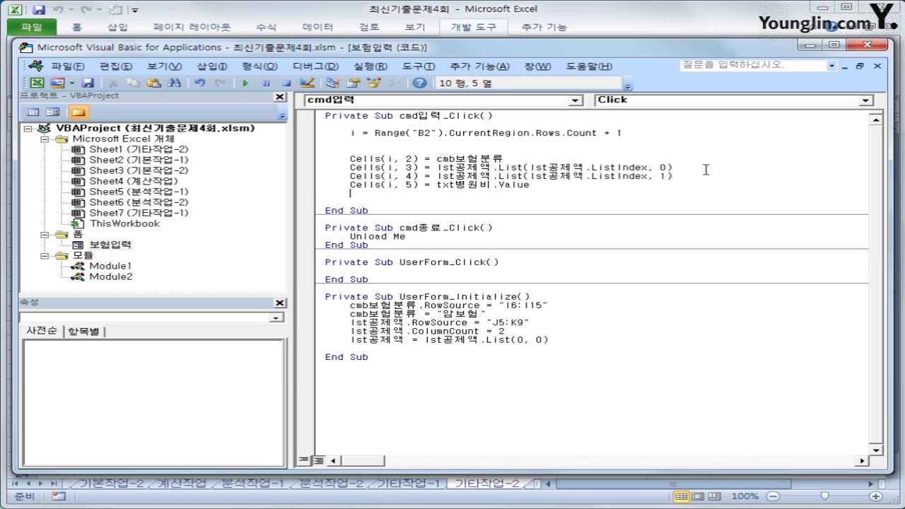
# Duplicate the Cells(i, 5) statement on the line below and change the copy's target to Cells(i, 6)
pyautogui.press('Up')
pyautogui.hotkey('shift', 'End')
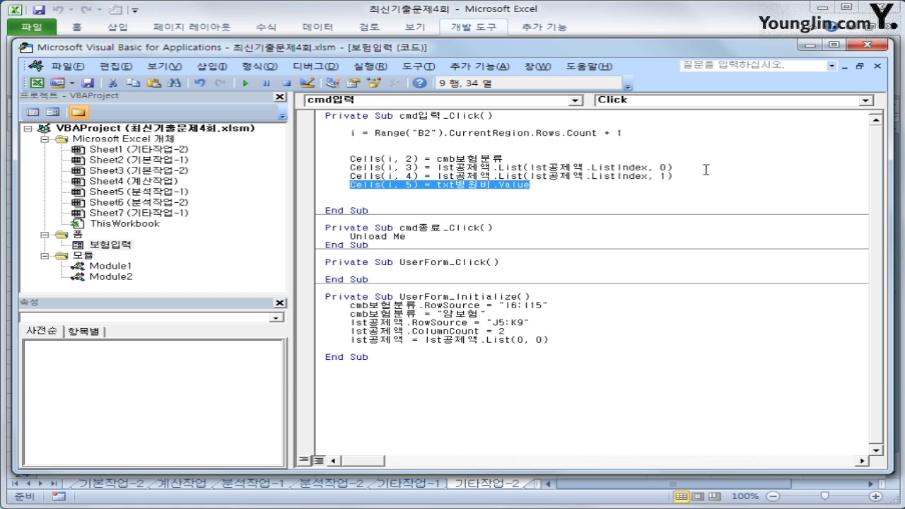
pyautogui.hotkey('ctrl', 'c')
pyautogui.press('Down')
pyautogui.hotkey('ctrl', 'v')
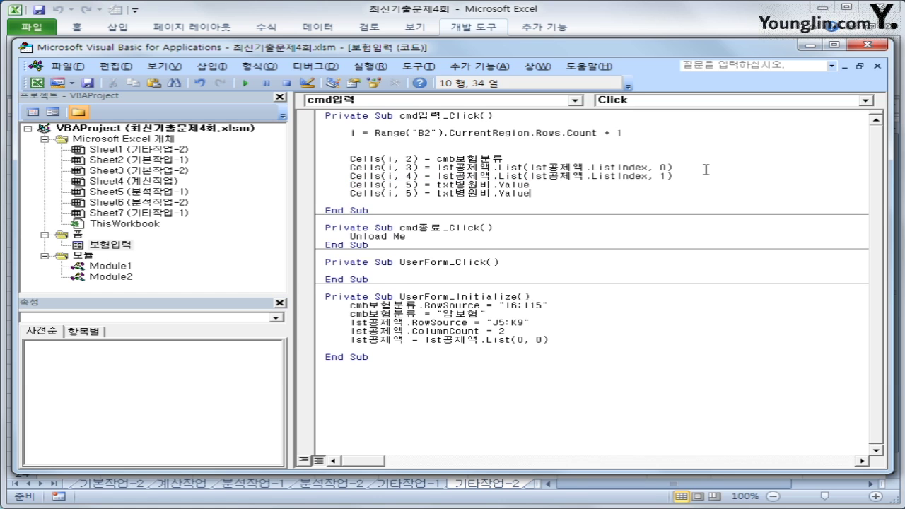
pyautogui.press('Left')
pyautogui.press('Left')
pyautogui.press('Left')
pyautogui.press('Left')
pyautogui.press('Left')
pyautogui.press('Left')
pyautogui.press('Left')
pyautogui.press('Left')
pyautogui.press('Left')
pyautogui.press('Left')
pyautogui.press('Left')
pyautogui.press('Left')
pyautogui.press('Left')
pyautogui.press('Left')
pyautogui.press('Left')
pyautogui.press('Left')
pyautogui.press('Left')
pyautogui.press('Delete')
pyautogui.write('6')
# Insert a blank line and If Cells(i, 5) - Cells(i, 4) < 0 Then above the Cells(i, 6) statement
pyautogui.press('Up')
pyautogui.press('End')
pyautogui.press('Return')
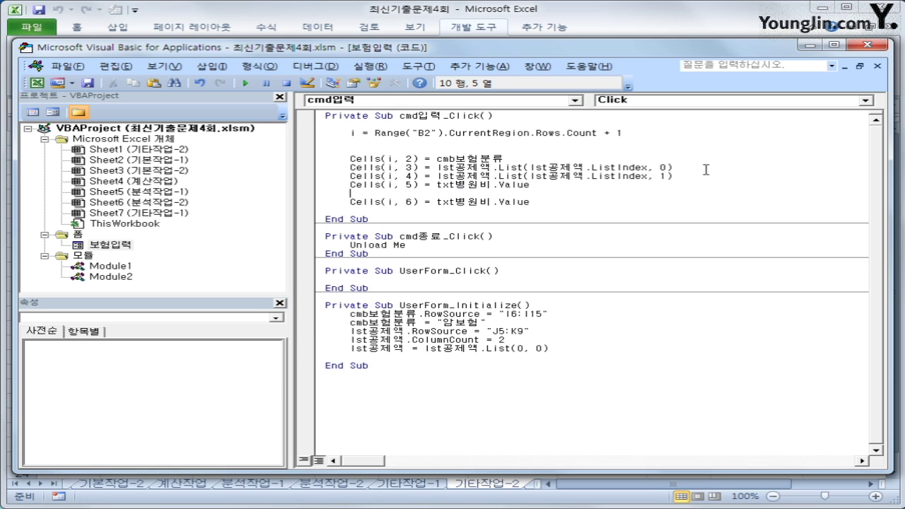
pyautogui.press('Return')
pyautogui.write('ㅌ')
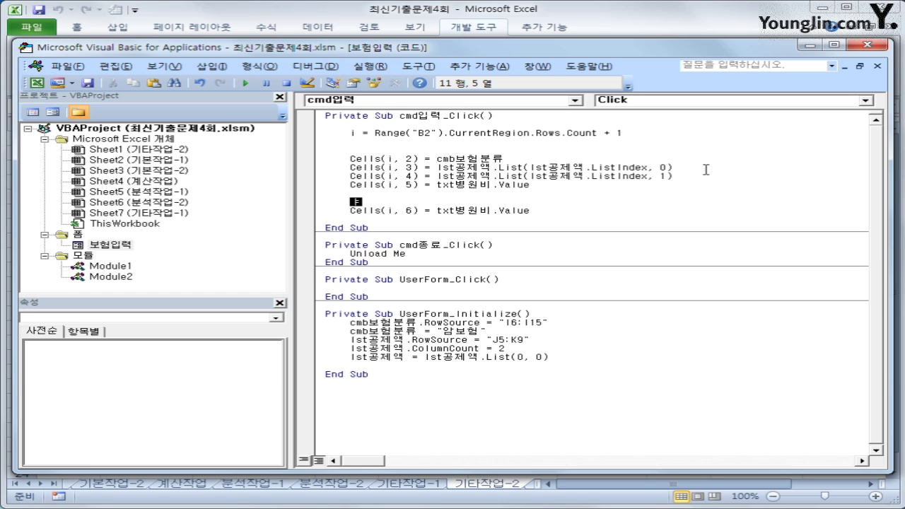
pyautogui.press('BackSpace')
pyautogui.write('if')
pyautogui.write('cells(i,')
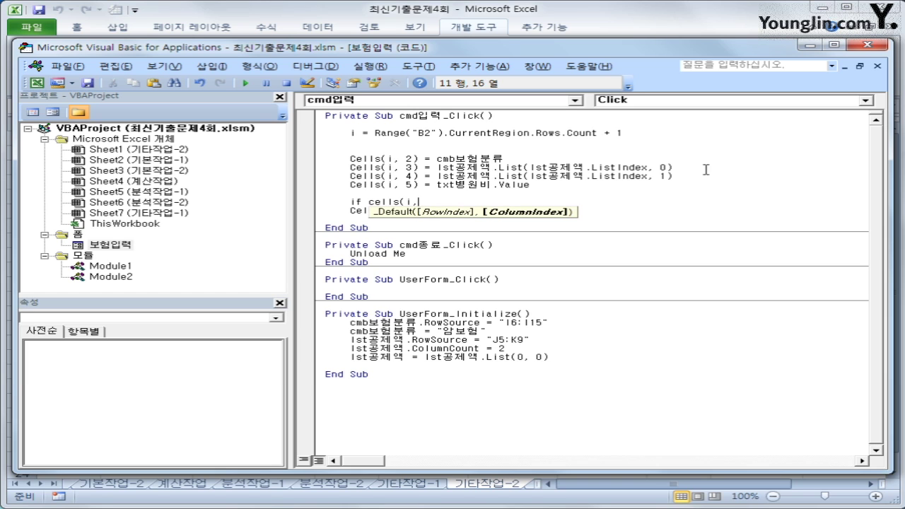
pyautogui.write('5)')
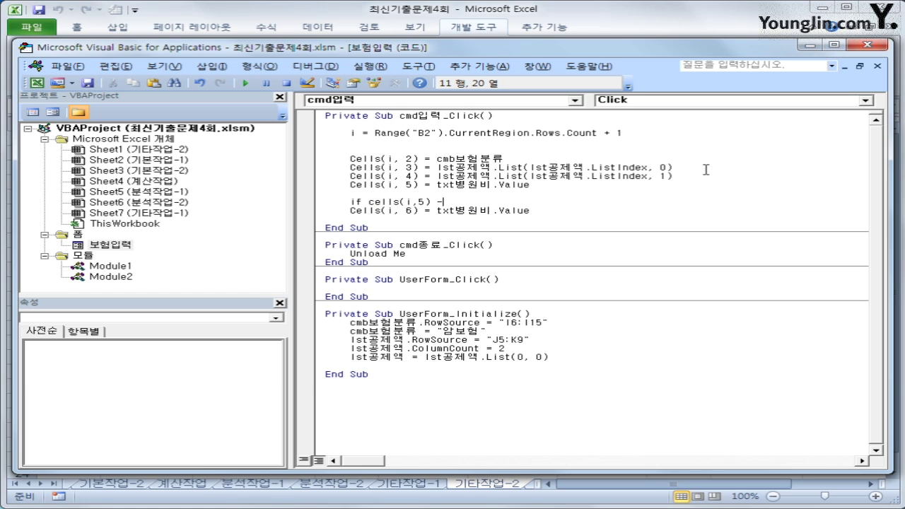
pyautogui.write('- cells(i,4)')
pyautogui.write('<0 then')
pyautogui.press('Down')
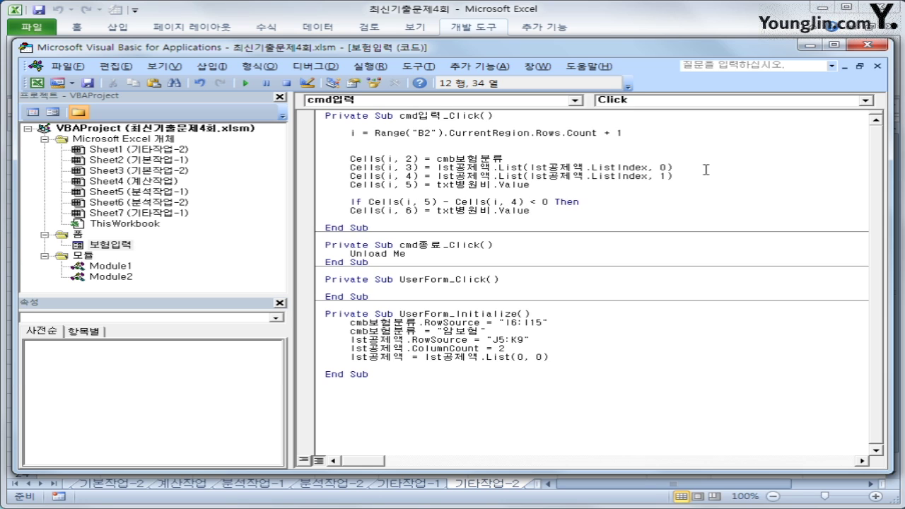
# Indent the Cells(i, 6) statement under the If line and replace its assigned value with 0
pyautogui.press('Home')
pyautogui.press('Tab')
pyautogui.press('End')
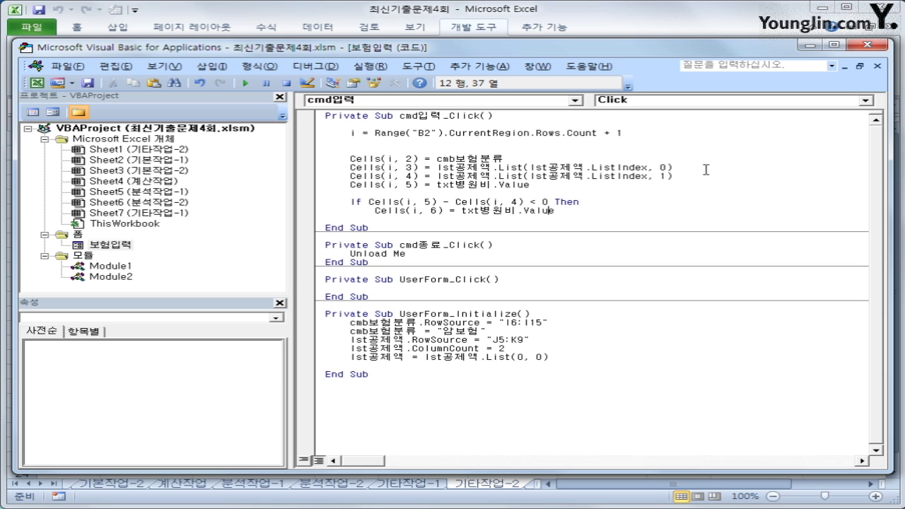
pyautogui.hotkey('ctrl', 'Left')
pyautogui.hotkey('ctrl', 'Left')
pyautogui.hotkey('shift', 'End')
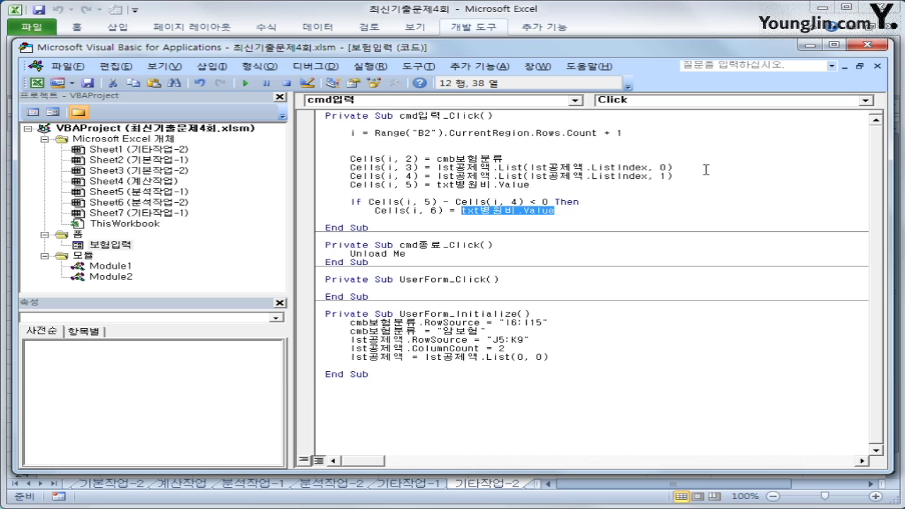
pyautogui.write('0')
# Add an Else line below the Cells(i, 6) = 0 statement, followed by a new line
pyautogui.press('Return')
pyautogui.write('ㄷ')
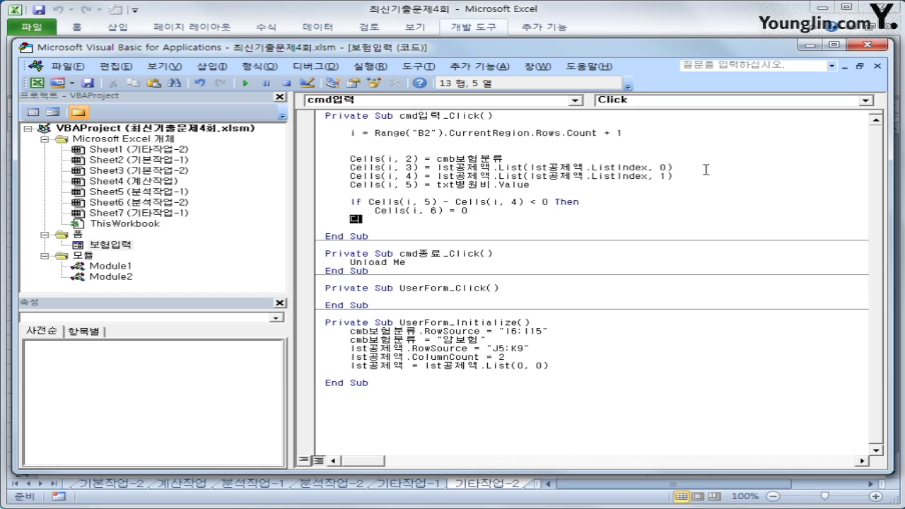
pyautogui.press('BackSpace')
pyautogui.write('else')
pyautogui.press('Return')
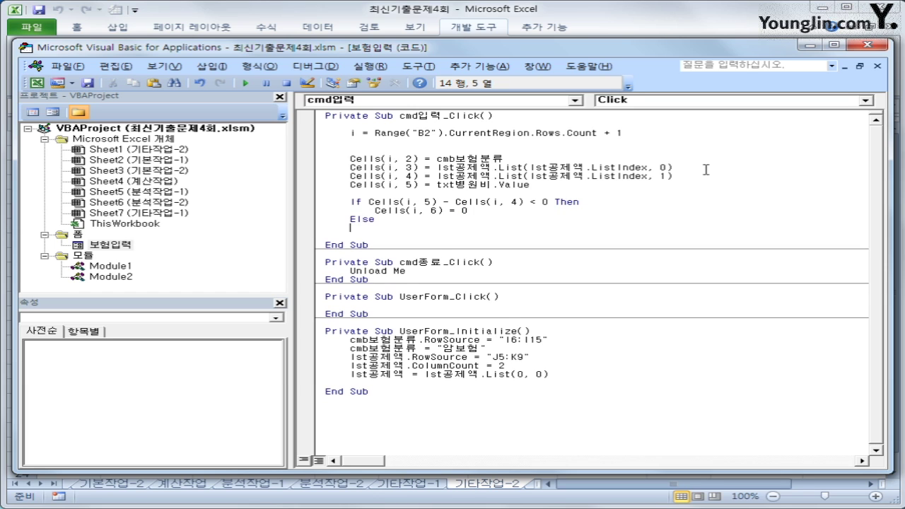
# Copy the Cells(i, 6) = 0 statement into the Else branch, indented one level
pyautogui.press('Tab')
pyautogui.press('Up')
pyautogui.press('Up')
pyautogui.hotkey('shift', 'End')
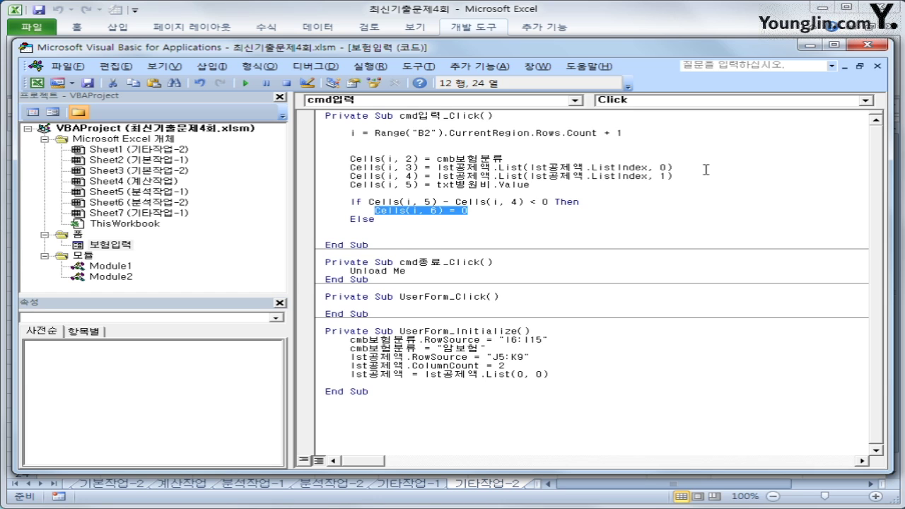
pyautogui.hotkey('ctrl', 'c')
pyautogui.press('Down')
pyautogui.press('Down')
pyautogui.hotkey('ctrl', 'v')
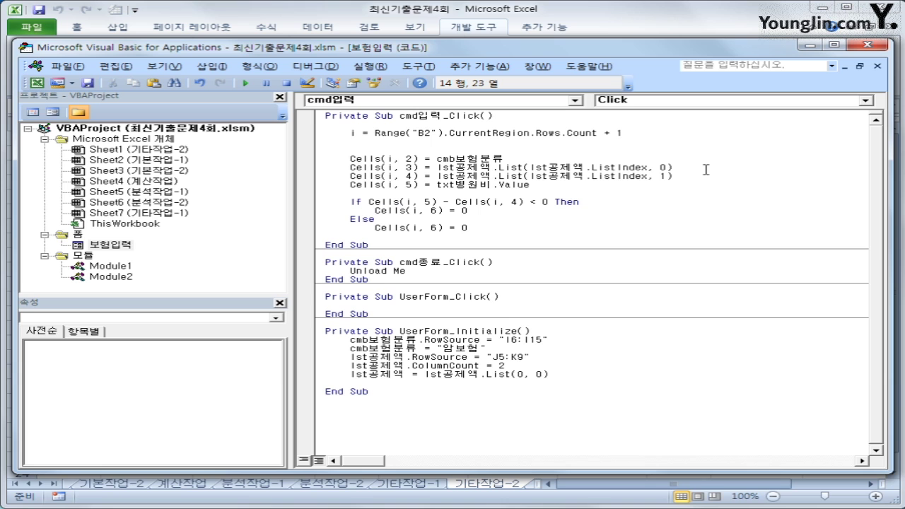
# Replace the 0 assigned in the Else branch with Cells(i, 5) - Cells(i, 4), copied from the If condition
pyautogui.hotkey('shift', 'Right')
pyautogui.press('Delete')
pyautogui.press('Down')
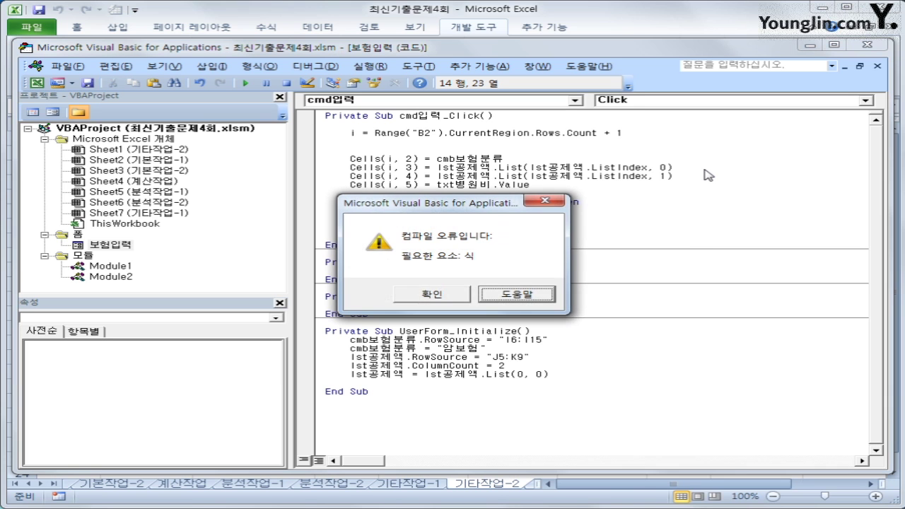
pyautogui.press('Return')
pyautogui.press('Up')
pyautogui.press('Up')
pyautogui.press('Left')
pyautogui.press('Left')
pyautogui.press('Left')
pyautogui.press('Left')
pyautogui.press('Left')
pyautogui.press('Left')
pyautogui.press('Left')
pyautogui.press('Left')
pyautogui.press('Left')
pyautogui.press('Left')
pyautogui.press('Left')
pyautogui.press('Left')
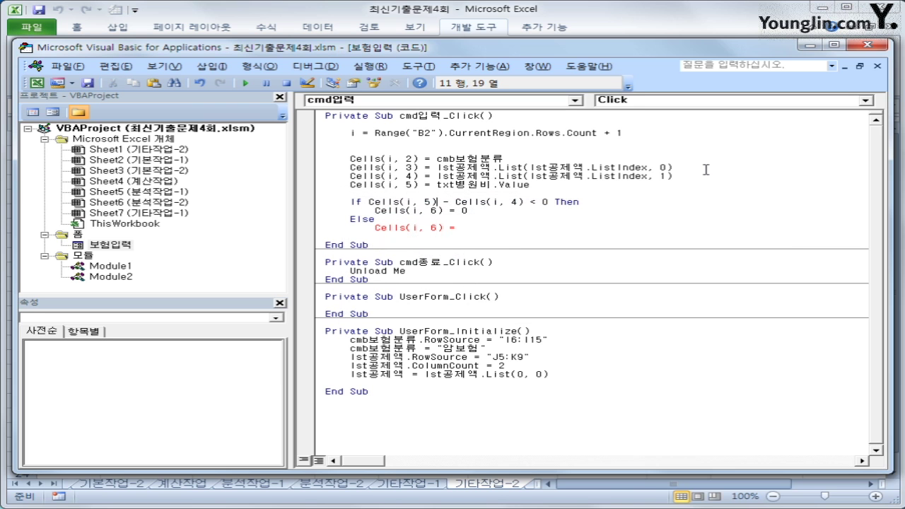
pyautogui.hotkey('shift', 'Right')
pyautogui.hotkey('shift', 'Right')
pyautogui.hotkey('shift', 'Right')
pyautogui.hotkey('shift', 'Right')
pyautogui.hotkey('shift', 'Right')
pyautogui.hotkey('shift', 'Right')
pyautogui.hotkey('shift', 'Right')
pyautogui.hotkey('shift', 'Right')
pyautogui.hotkey('shift', 'Right')
pyautogui.hotkey('shift', 'Right')
pyautogui.hotkey('shift', 'Right')
pyautogui.hotkey('shift', 'Right')
pyautogui.hotkey('shift', 'Right')
pyautogui.hotkey('shift', 'Right')
pyautogui.hotkey('shift', 'Right')
pyautogui.hotkey('shift', 'Right')
pyautogui.hotkey('shift', 'Right')
pyautogui.hotkey('shift', 'Right')
pyautogui.hotkey('shift', 'Right')
pyautogui.hotkey('shift', 'Right')
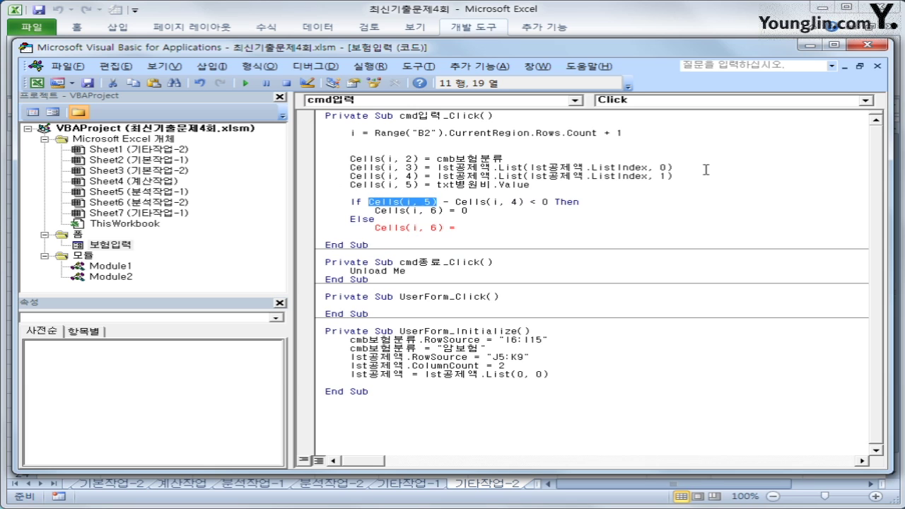
pyautogui.hotkey('ctrl', 'c')
pyautogui.press('Down')
pyautogui.press('Down')
pyautogui.press('Down')
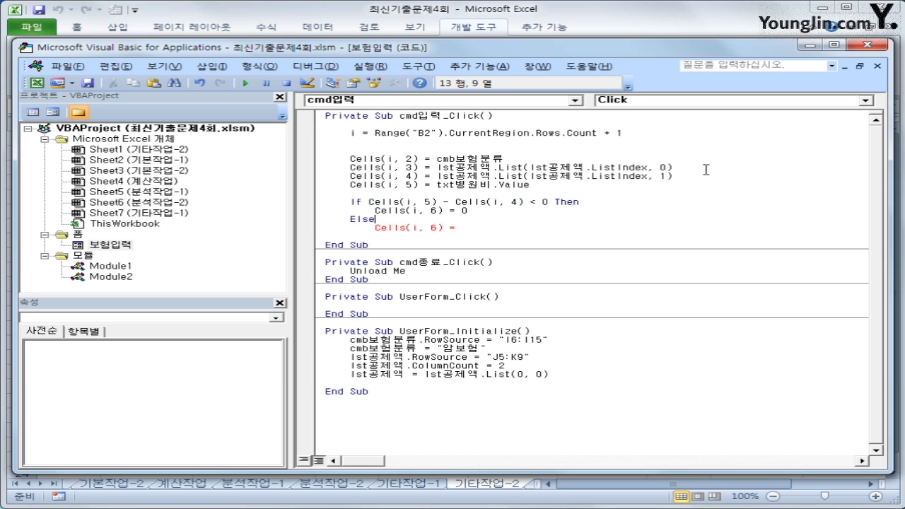
pyautogui.hotkey('ctrl', 'v')
# Close the conditional block with End If below the Else statement and leave a blank line after it
pyautogui.press('Return')
pyautogui.press('BackSpace')
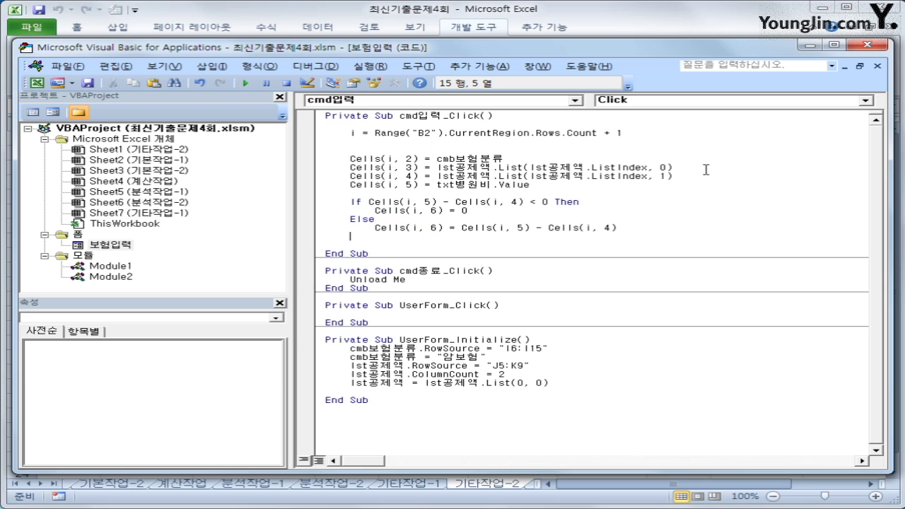
pyautogui.write('end if')
pyautogui.press('Return')
pyautogui.press('Return')
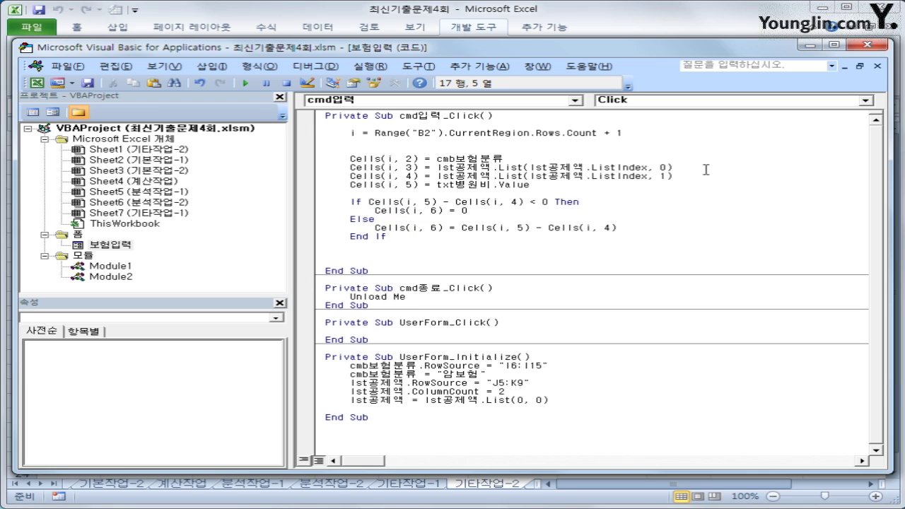
pyautogui.hotkey('ctrl', 'v')
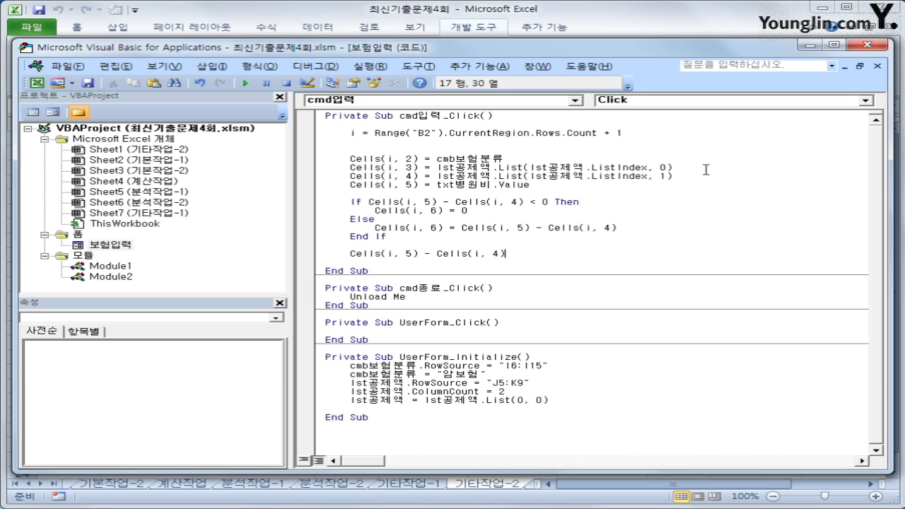
pyautogui.press('Left')
pyautogui.press('Left')
pyautogui.press('Left')
pyautogui.press('Left')
pyautogui.press('Left')
pyautogui.press('Left')
pyautogui.press('Left')
pyautogui.press('Left')
pyautogui.press('Left')
pyautogui.press('Left')
pyautogui.press('Left')
pyautogui.press('Left')
pyautogui.press('Left')
pyautogui.press('Left')
pyautogui.press('Home')
pyautogui.hotkey('shift', 'End')
pyautogui.press('Delete')
# Copy the Cells(i, 6) = 0 statement to the line after the blank line below End If
pyautogui.press('Up')
pyautogui.press('Up')
pyautogui.press('Up')
pyautogui.press('Up')
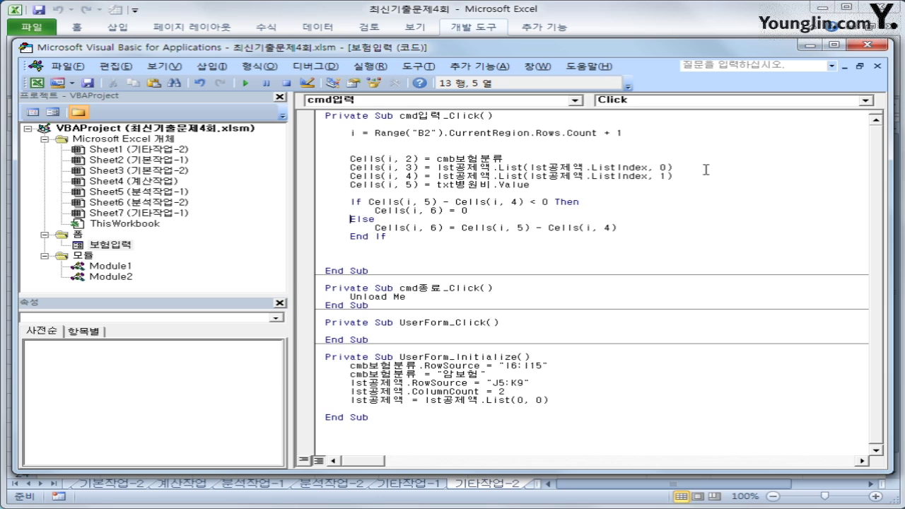
pyautogui.hotkey('shift', 'End')
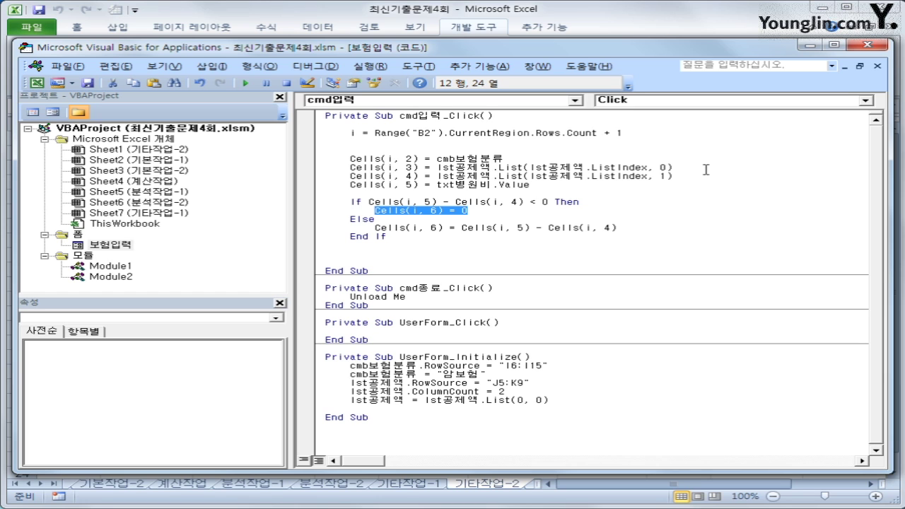
pyautogui.hotkey('ctrl', 'c')
pyautogui.press('Down')
pyautogui.press('Down')
pyautogui.press('Down')
pyautogui.press('Down')
pyautogui.press('Down')
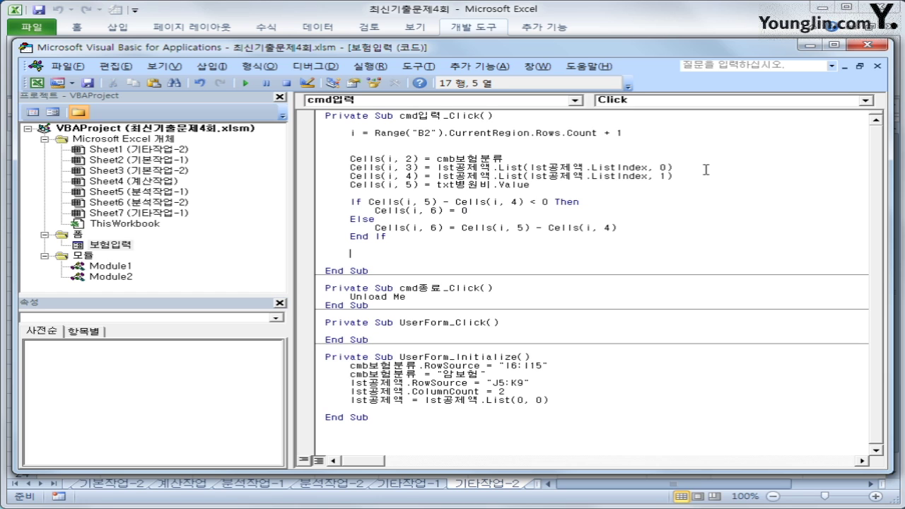
pyautogui.hotkey('ctrl', 'v')
# Change the copied statement below End If to Cells(i, 7) = Date
pyautogui.press('Left')
pyautogui.press('Left')
pyautogui.press('Left')
pyautogui.press('Left')
pyautogui.press('Left')
pyautogui.press('Left')
pyautogui.press('Right')
pyautogui.press('Delete')
pyautogui.write('7')
pyautogui.press('End')
pyautogui.press('BackSpace')
pyautogui.write('ㅇㅁ')
pyautogui.press('BackSpace')
pyautogui.press('BackSpace')
pyautogui.write('date')
pyautogui.press('Up')
pyautogui.press('Up')
pyautogui.press('Up')
pyautogui.press('Up')
pyautogui.press('Up')
pyautogui.press('Up')
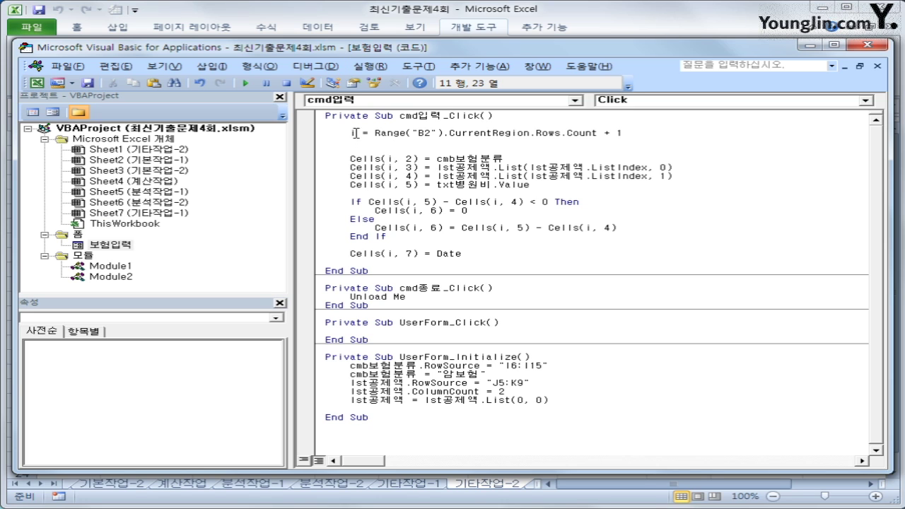
pyautogui.click(406, 157)
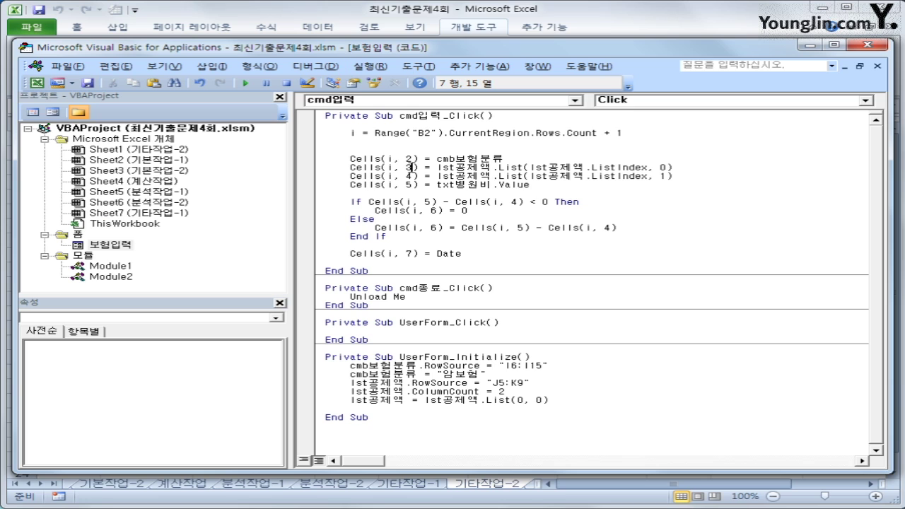
pyautogui.click(411, 185)
pyautogui.click(439, 210)
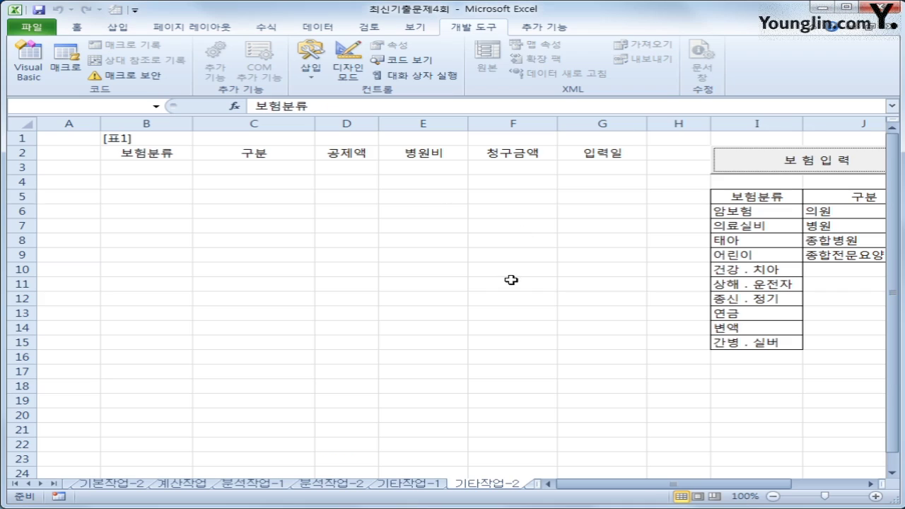
# Open the 보험입력 form from the worksheet and submit a test entry with 어린이, 종합병원 and a 병원비 of 150000
pyautogui.click(867, 45)
pyautogui.click(800, 175)
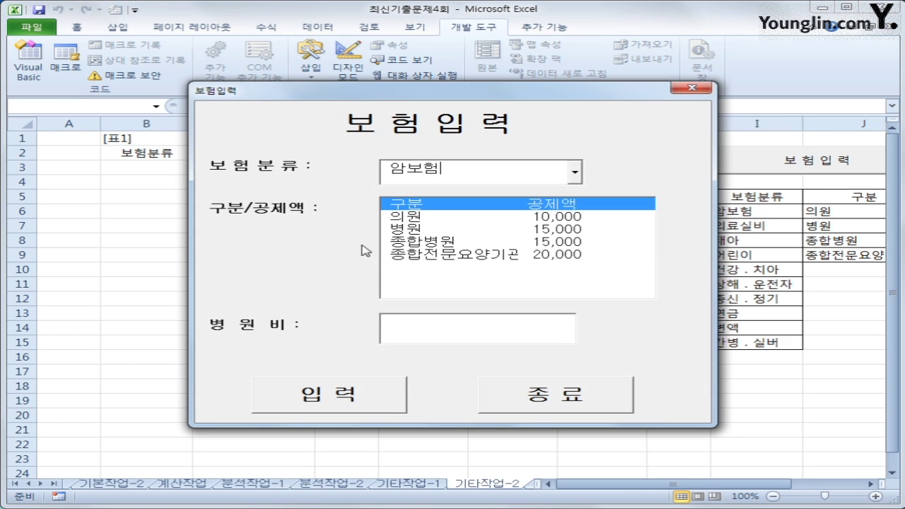
pyautogui.click(574, 172)
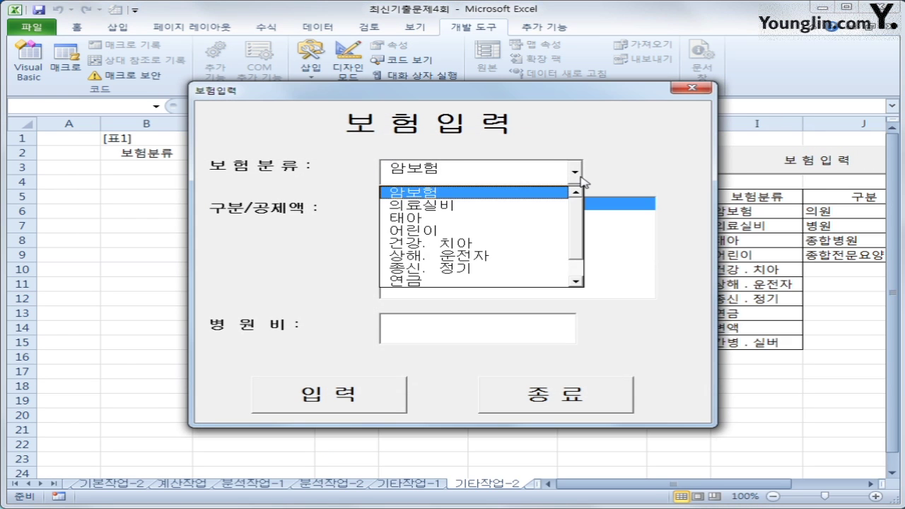
pyautogui.click(530, 233)
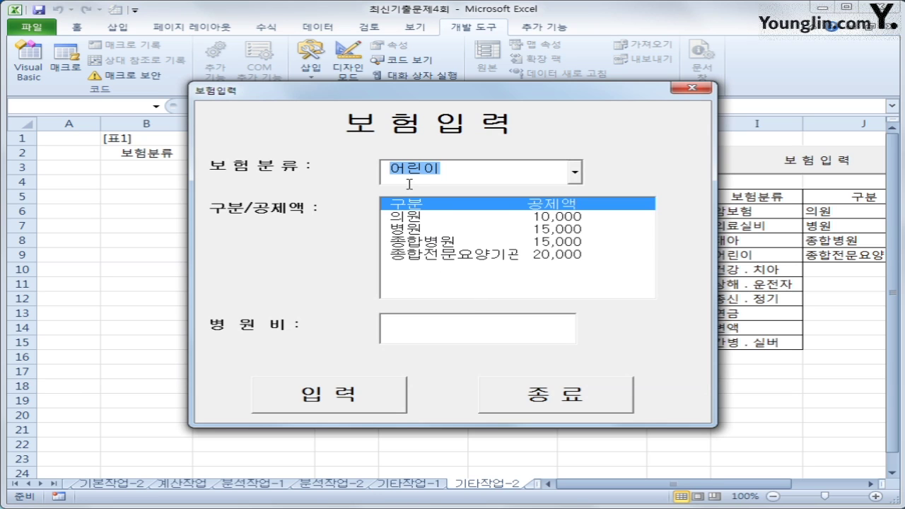
pyautogui.click(434, 244)
pyautogui.click(422, 326)
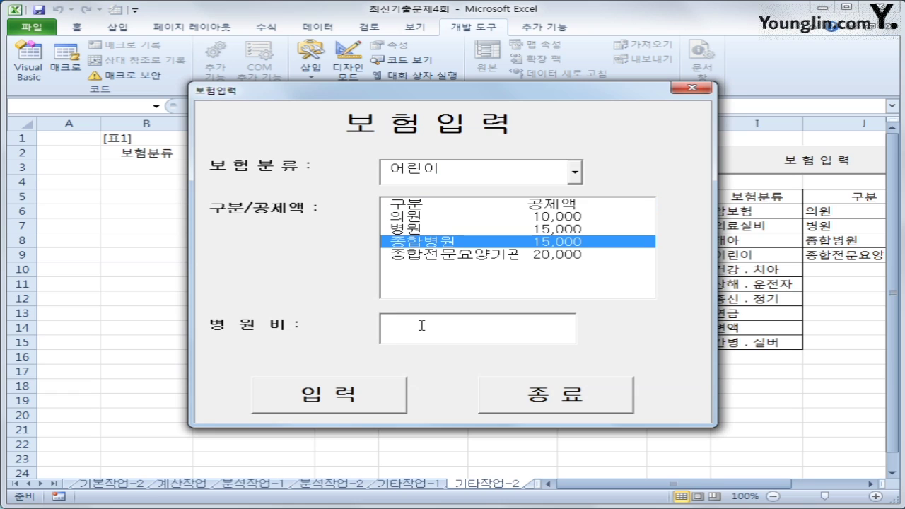
pyautogui.write('150000')
pyautogui.click(353, 398)
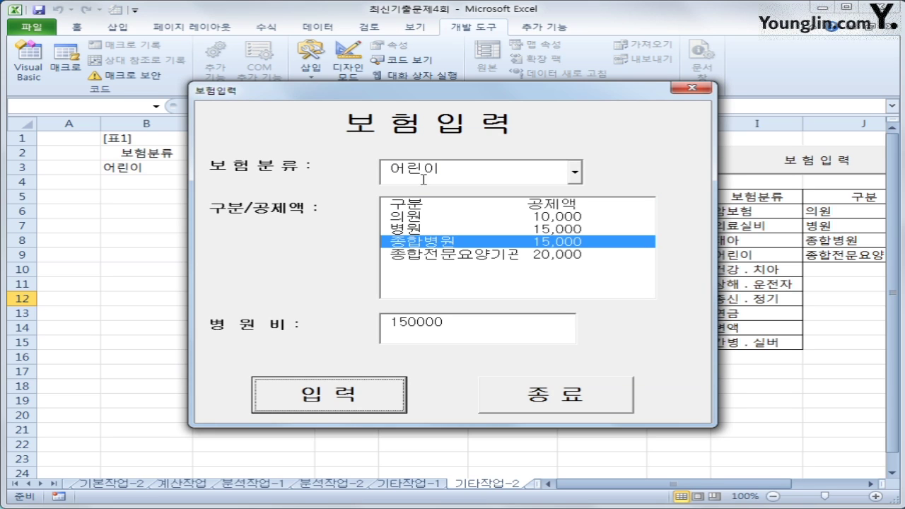
# Close the form and check the new [표1] row's 구분, 공제액, 병원비, 청구금액 and 입력일 against the reference table
pyautogui.moveTo(441, 106); pyautogui.dragTo(602, 173)
pyautogui.click(672, 461)
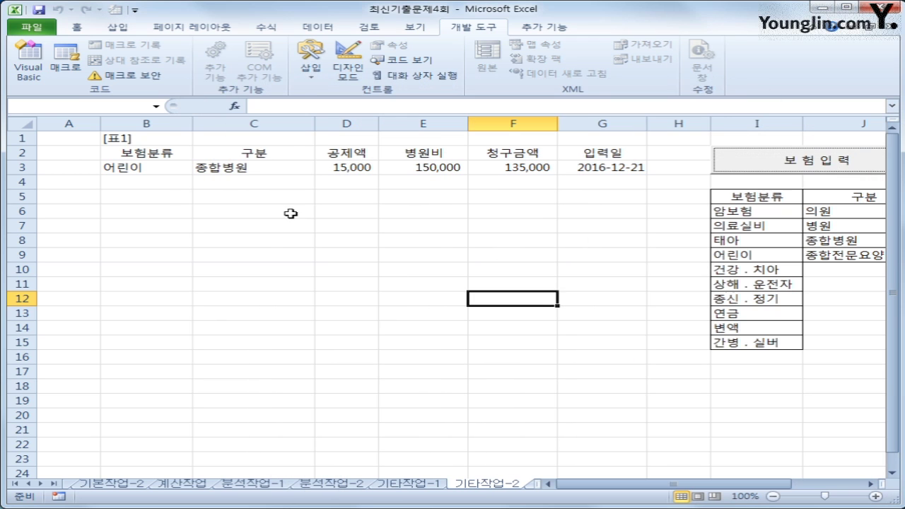
pyautogui.click(244, 170)
pyautogui.click(331, 168)
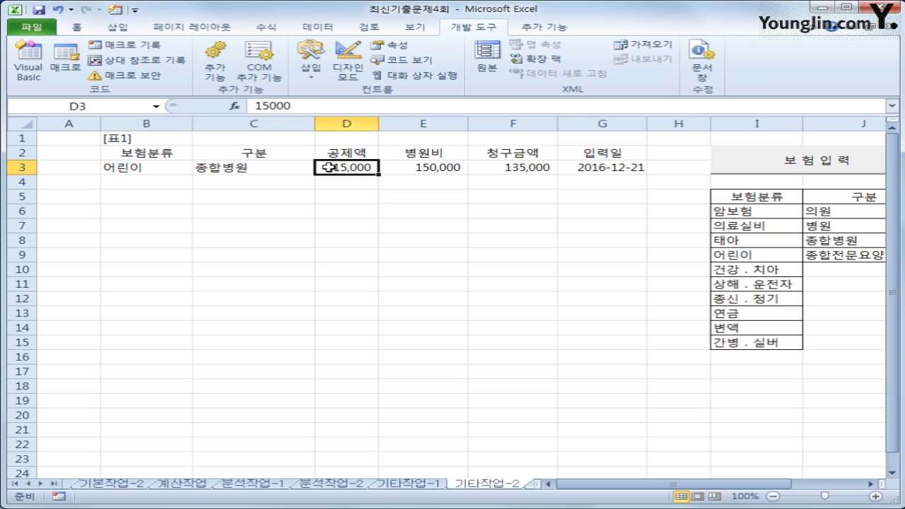
pyautogui.moveTo(691, 485); pyautogui.dragTo(737, 485)
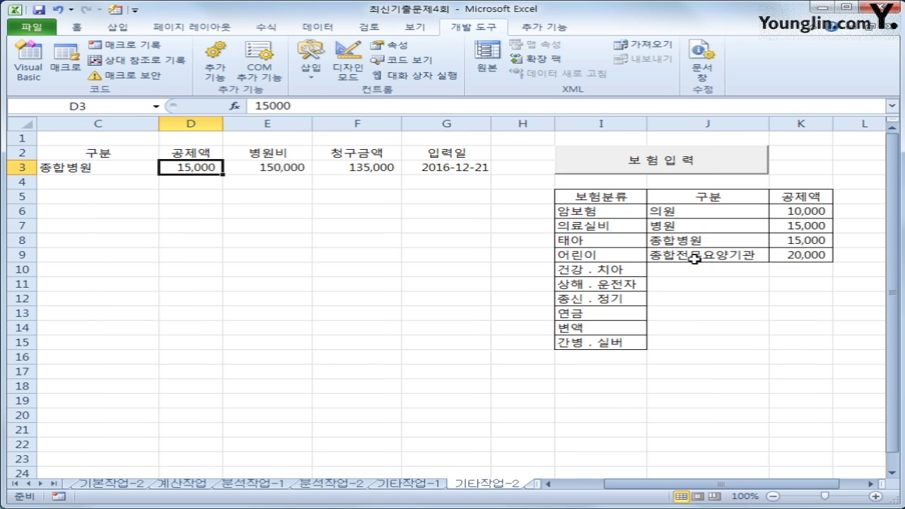
pyautogui.click(789, 240)
pyautogui.click(194, 171)
pyautogui.click(276, 171)
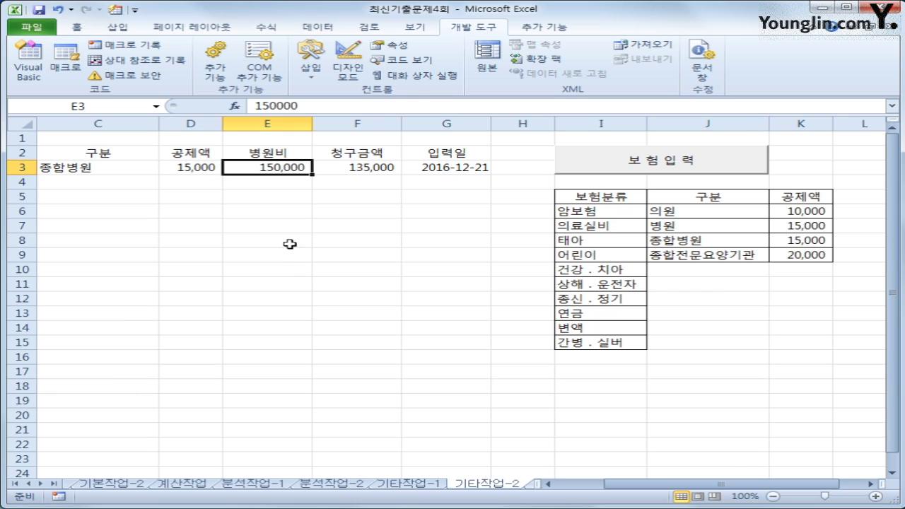
pyautogui.click(367, 172)
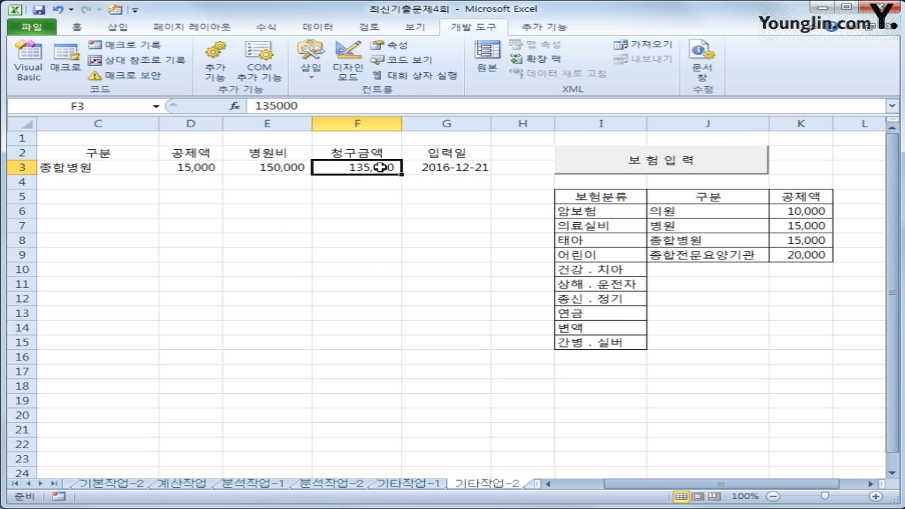
pyautogui.click(464, 174)
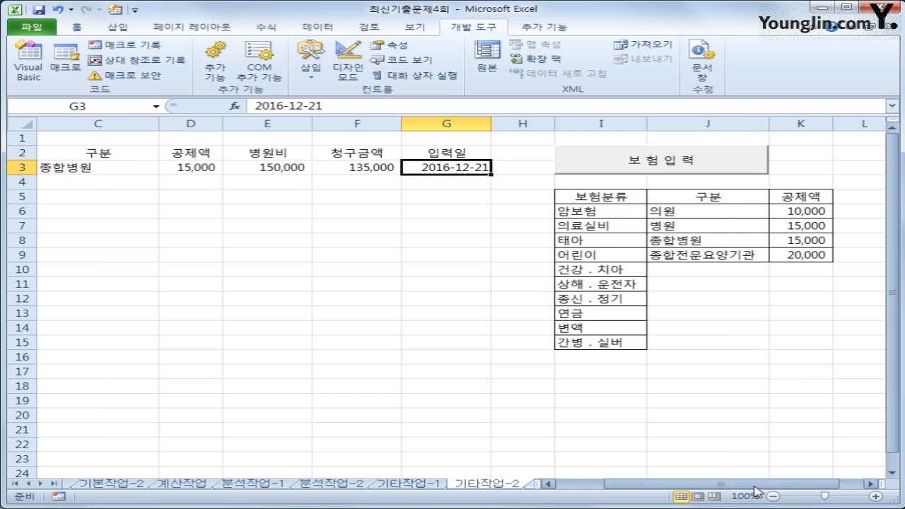
pyautogui.moveTo(714, 484); pyautogui.dragTo(668, 488)
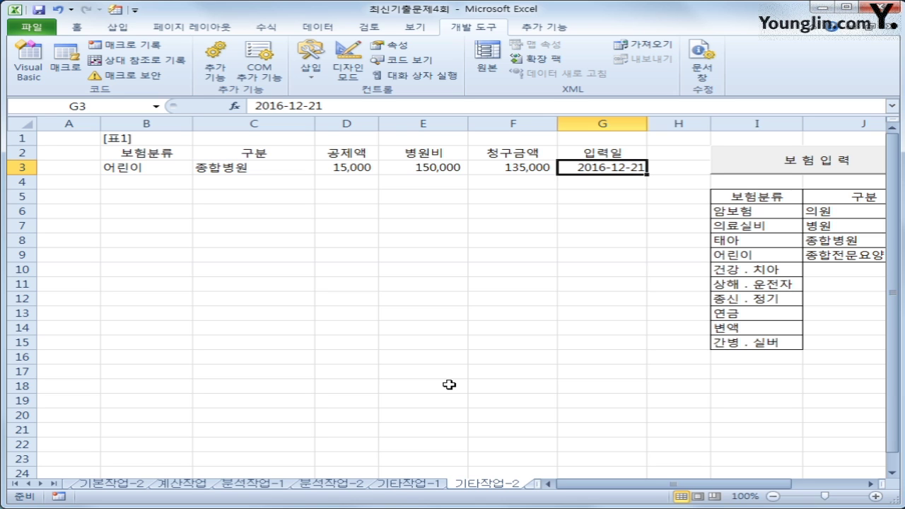
# Return to the form code and insert If txt병원비 = "" Or txt병원비 = 0 Then above the Cells(i, 2) statement
pyautogui.click(28, 62)
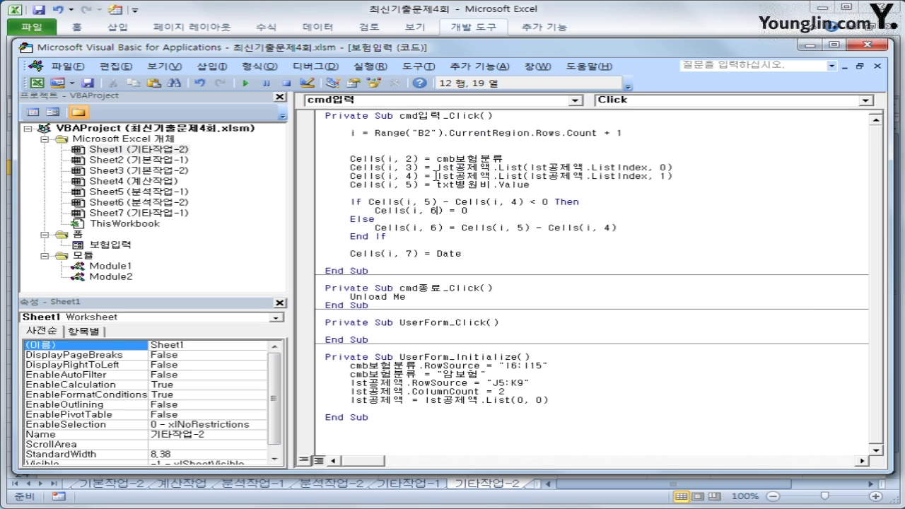
pyautogui.click(397, 151)
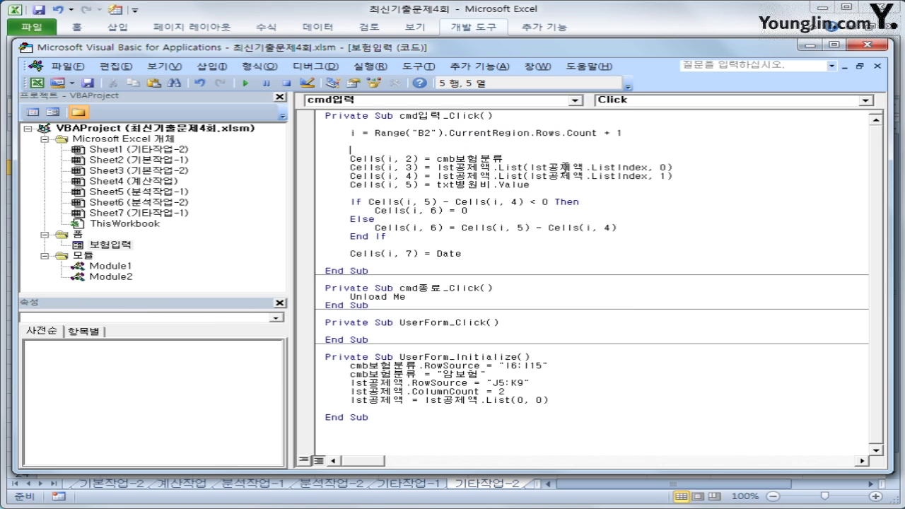
pyautogui.write('if txt병ㅇ')
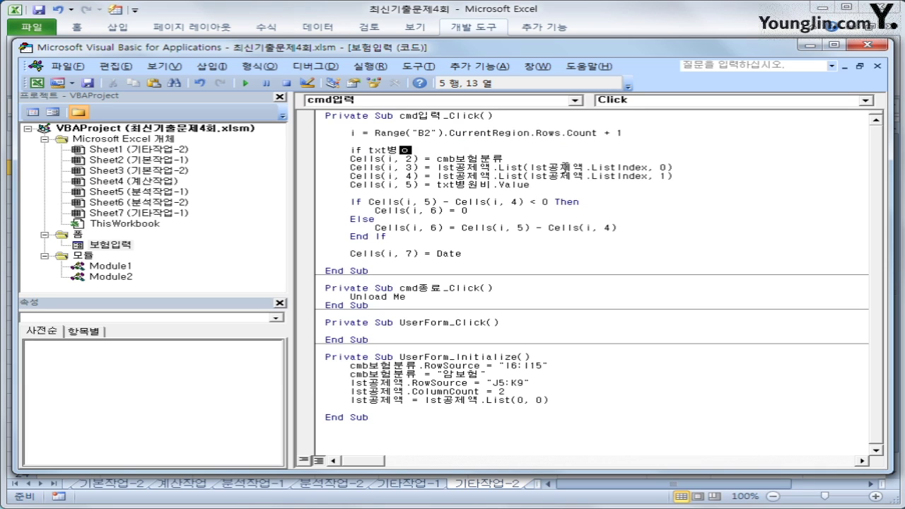
pyautogui.write('원비 ="" ')
pyautogui.write('ㅅ')
pyautogui.press('BackSpace')
pyautogui.write('or ')
pyautogui.write('ㅅㅌㅅ')
pyautogui.press('BackSpace')
pyautogui.press('BackSpace')
pyautogui.press('BackSpace')
pyautogui.write('ㅅ')
pyautogui.press('BackSpace')
pyautogui.write('txt병')
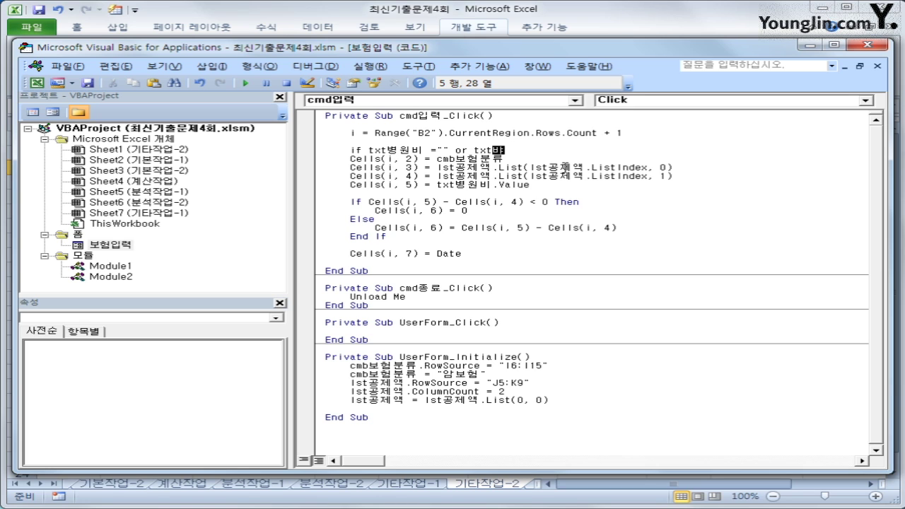
pyautogui.write('ㅇ')
pyautogui.write('원비 ')
pyautogui.write('= 0 ')
pyautogui.write('Then')
pyautogui.press('Return')
# Add MsgBox "병원비를 입력하세요" under the new If line, followed by a new line
pyautogui.write('msg')
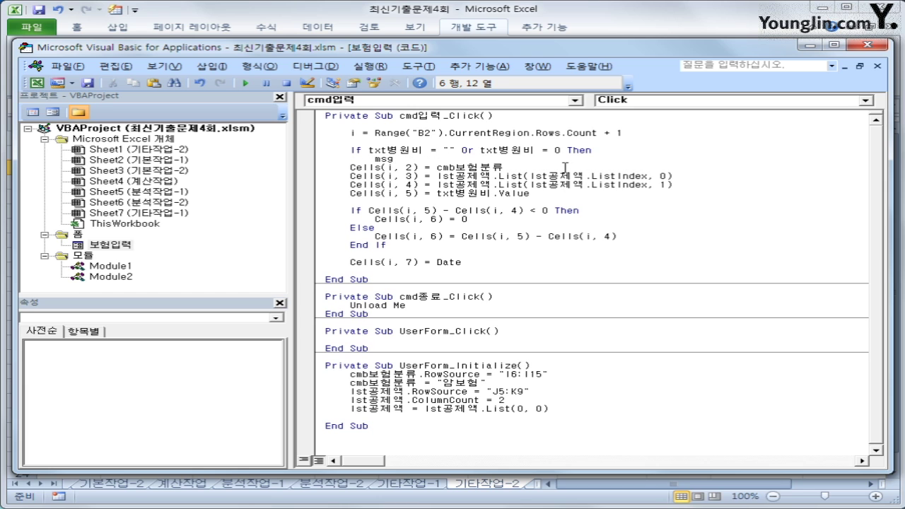
pyautogui.write('box ')
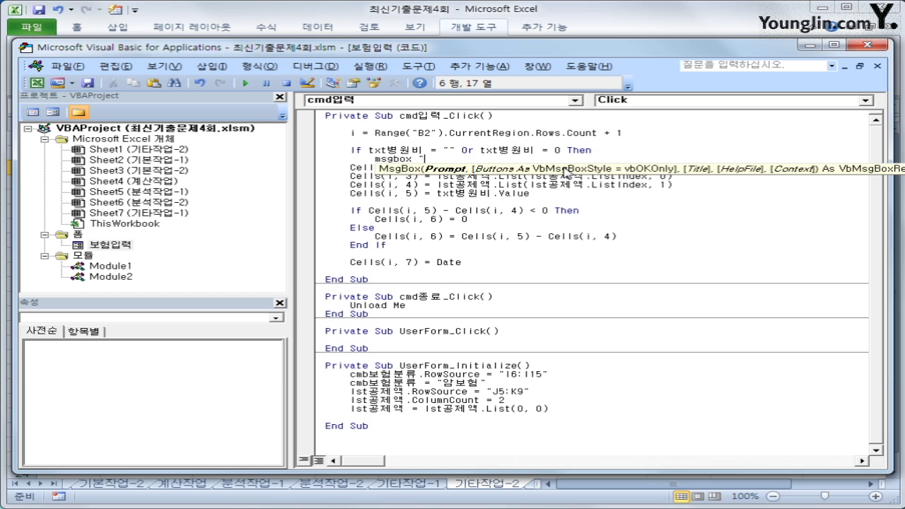
pyautogui.write('"병원비를 입력하')
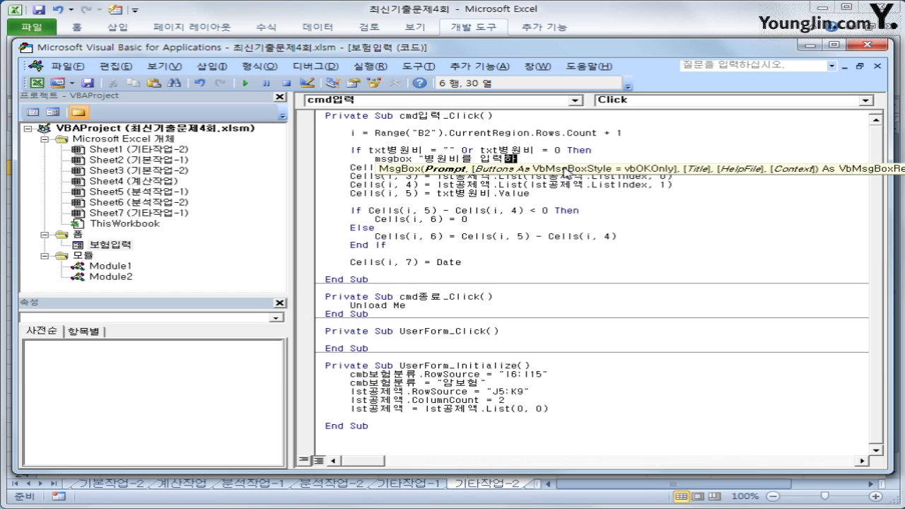
pyautogui.write('세요"')
pyautogui.press('Return')
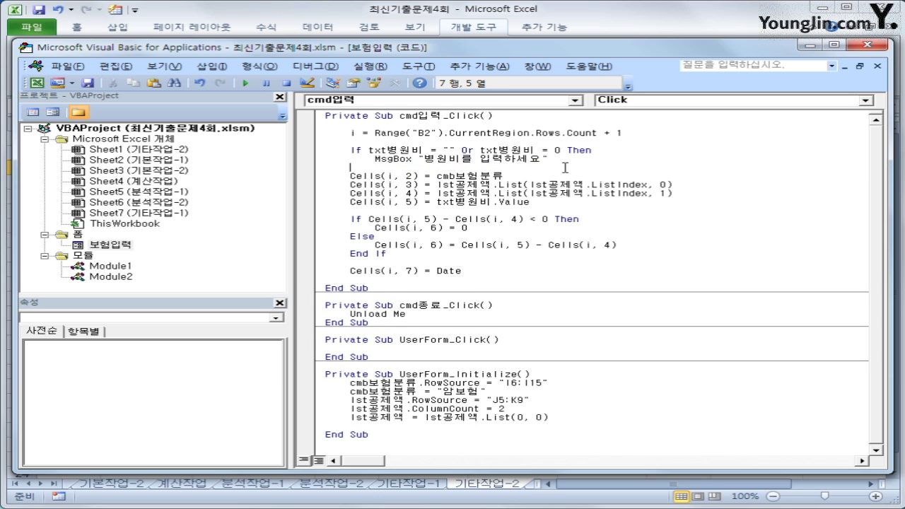
# Add an Else line under the MsgBox statement and indent the Cells(i, 2) and Cells(i, 3) statements beneath it
pyautogui.write('else')
pyautogui.press('Return')
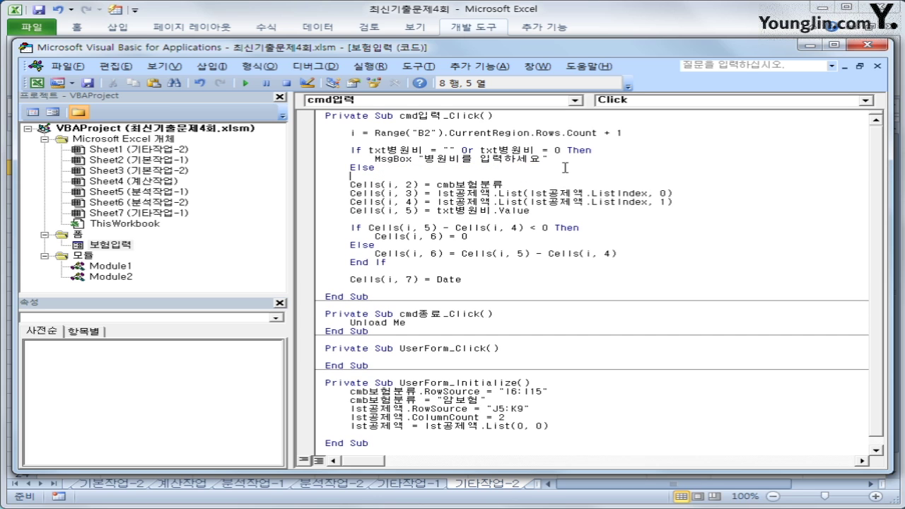
pyautogui.press('Delete')
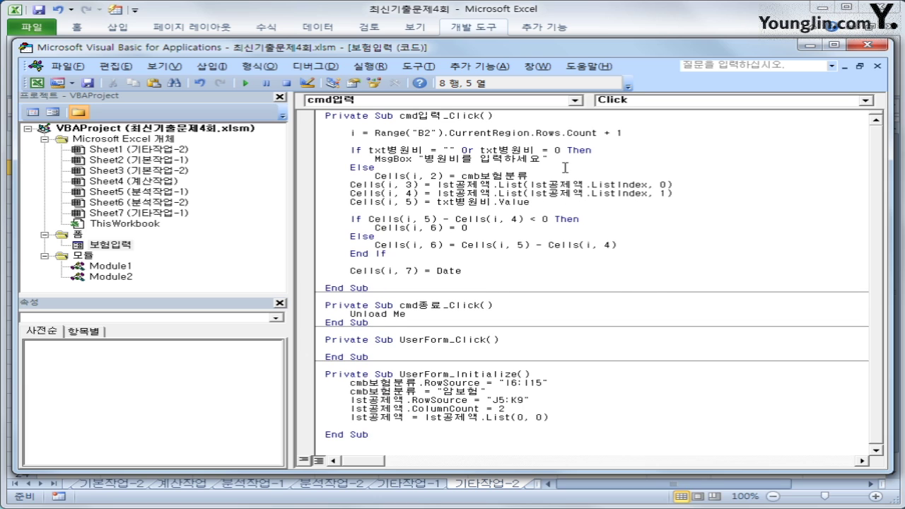
pyautogui.press('End')
pyautogui.press('Return')
pyautogui.press('Tab')
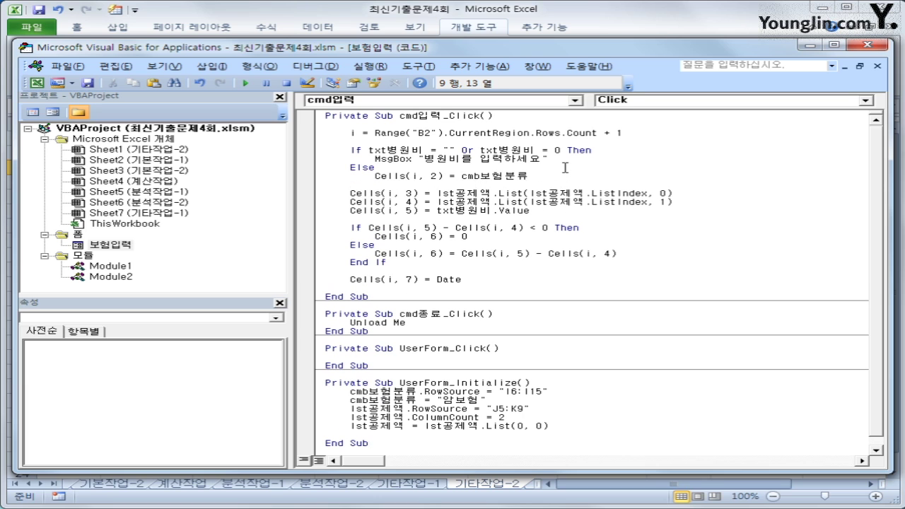
pyautogui.press('BackSpace')
pyautogui.press('Delete')
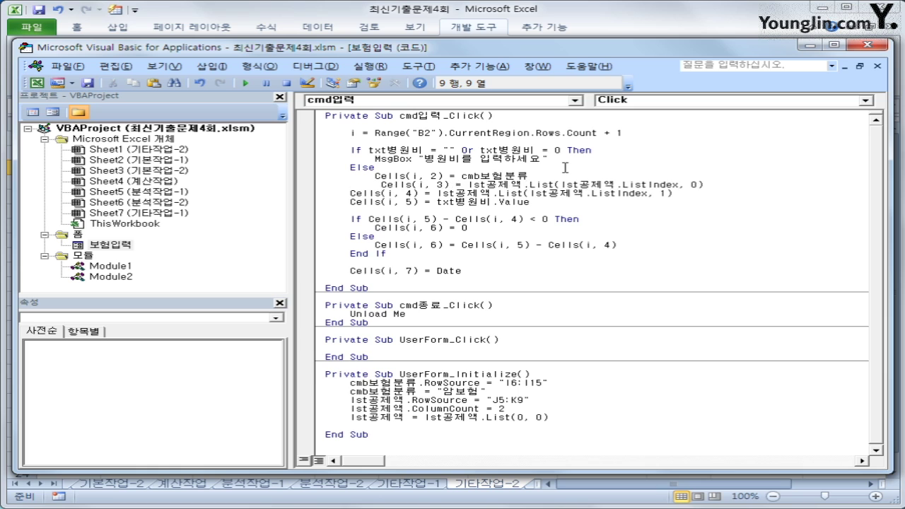
# Indent the Cells(i, 4) and Cells(i, 5) statements one level to match the lines above them in the Else branch
pyautogui.press('Down')
pyautogui.press('Home')
pyautogui.press('Tab')
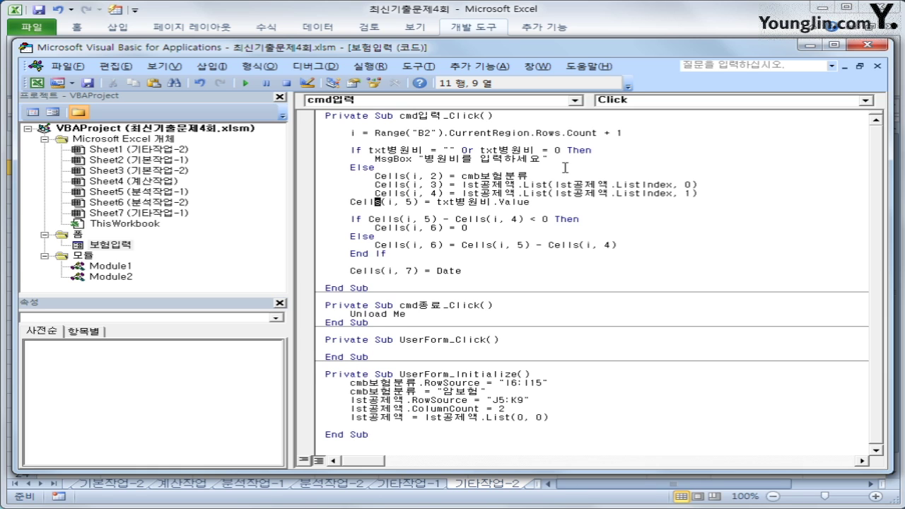
pyautogui.press('Home')
pyautogui.press('Tab')
pyautogui.press('Down')
pyautogui.press('Down')
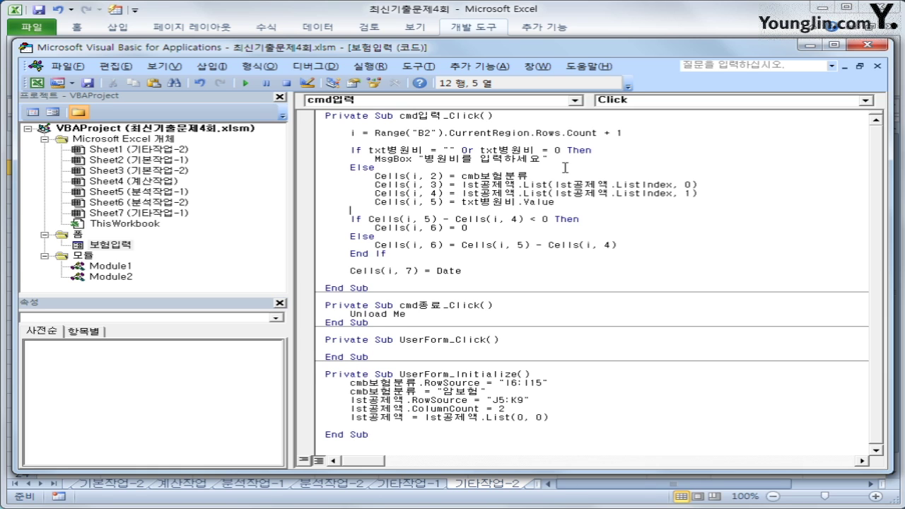
# Indent the whole inner If Cells(i, 5) - Cells(i, 4) < 0 block one level, through its End If
pyautogui.press('Tab')
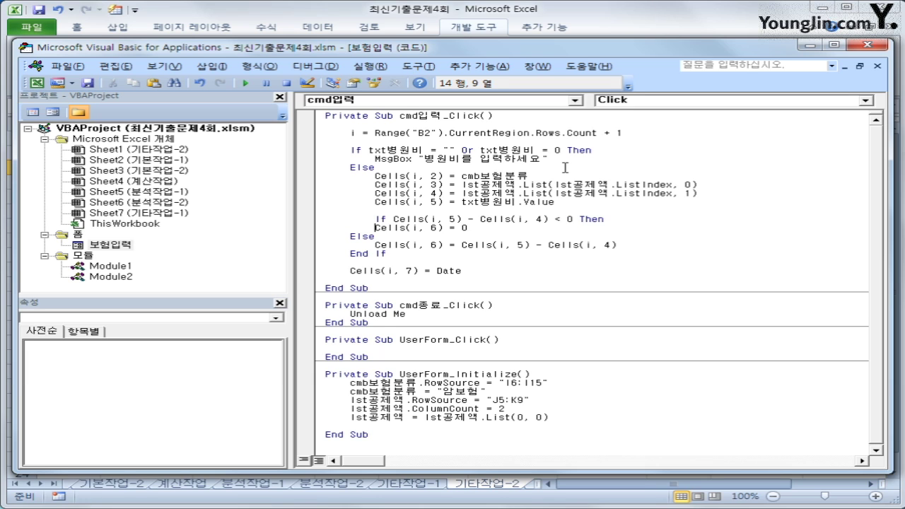
pyautogui.press('Tab')
pyautogui.press('Down')
pyautogui.press('Home')
pyautogui.press('Tab')
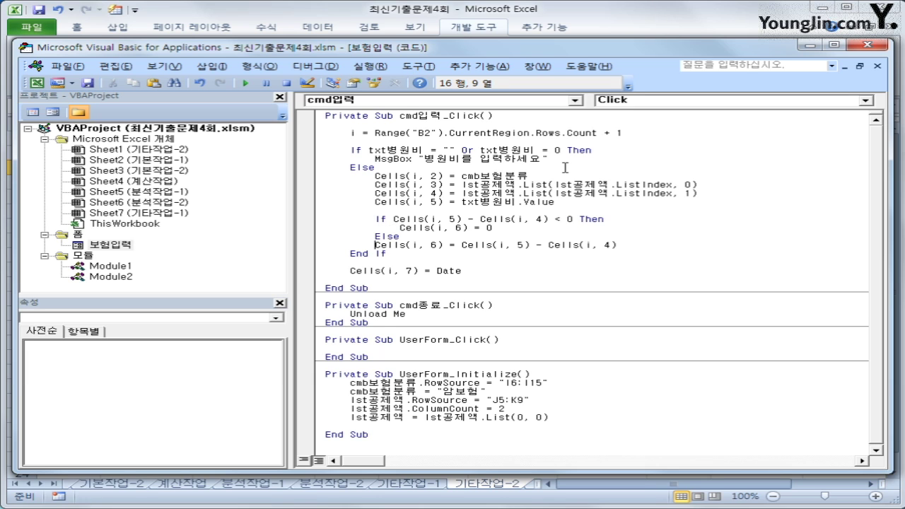
pyautogui.press('End')
pyautogui.press('Home')
pyautogui.press('Tab')
pyautogui.press('Down')
pyautogui.press('Home')
pyautogui.press('Tab')
pyautogui.press('Down')
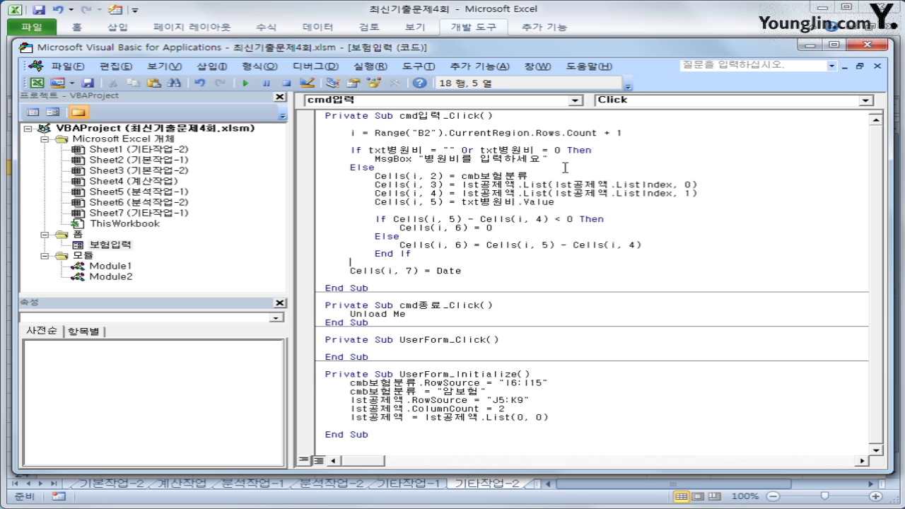
# Indent the Cells(i, 7) = Date statement and close the outer 병원비 condition with End If below it
pyautogui.press('Down')
pyautogui.press('Tab')
pyautogui.press('End')
pyautogui.press('Return')
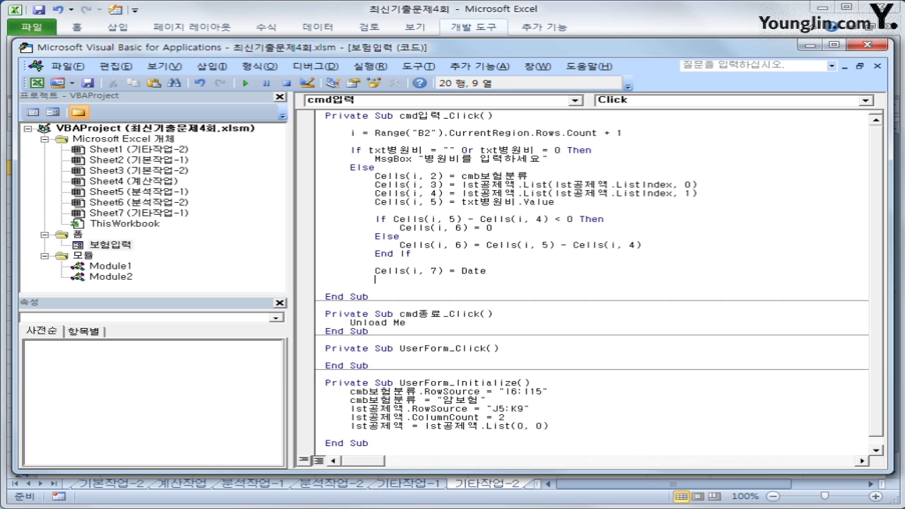
pyautogui.press('BackSpace')
pyautogui.write('end if')
pyautogui.press('Return')
# Review the cmd입력_Click code, checking the 병원비 condition, its MsgBox line and the nesting down to End Sub
pyautogui.press('Up')
pyautogui.press('Up')
pyautogui.press('Up')
pyautogui.press('Up')
pyautogui.press('Up')
pyautogui.press('Up')
pyautogui.press('Up')
pyautogui.press('Up')
pyautogui.press('Up')
pyautogui.press('Up')
pyautogui.press('Up')
pyautogui.press('Up')
pyautogui.press('Up')
pyautogui.press('Up')
pyautogui.press('Up')
pyautogui.press('Up')
pyautogui.press('Up')
pyautogui.press('Up')
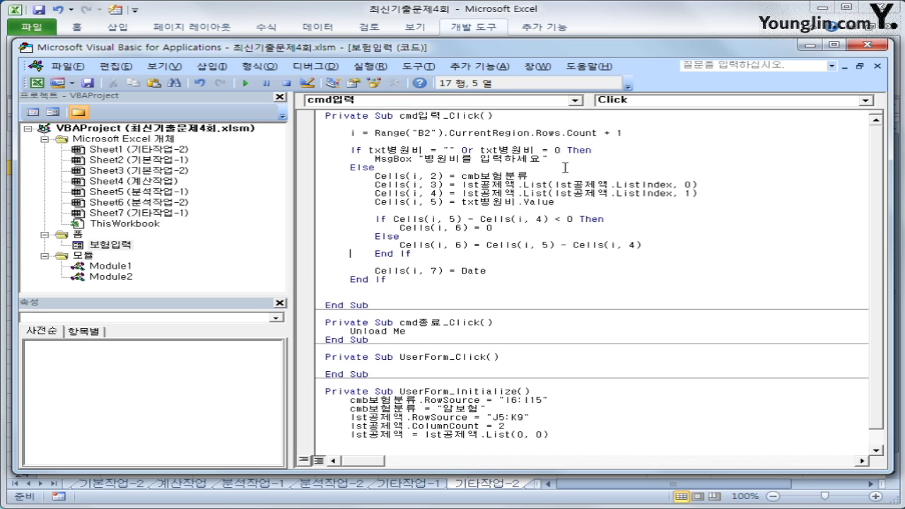
pyautogui.press('Up')
pyautogui.press('Down')
pyautogui.press('Down')
pyautogui.press('Down')
pyautogui.hotkey('shift', 'Down')
pyautogui.hotkey('shift', 'Down')
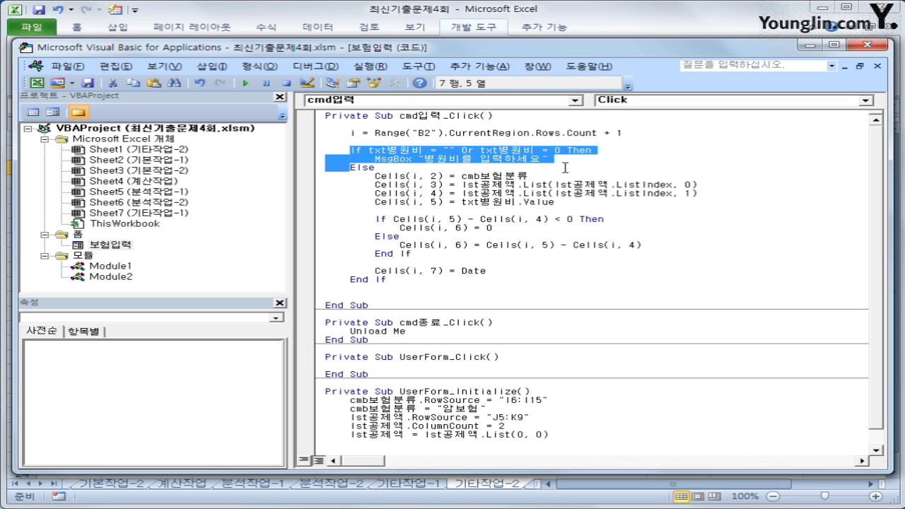
pyautogui.hotkey('shift', 'End')
pyautogui.press('Up')
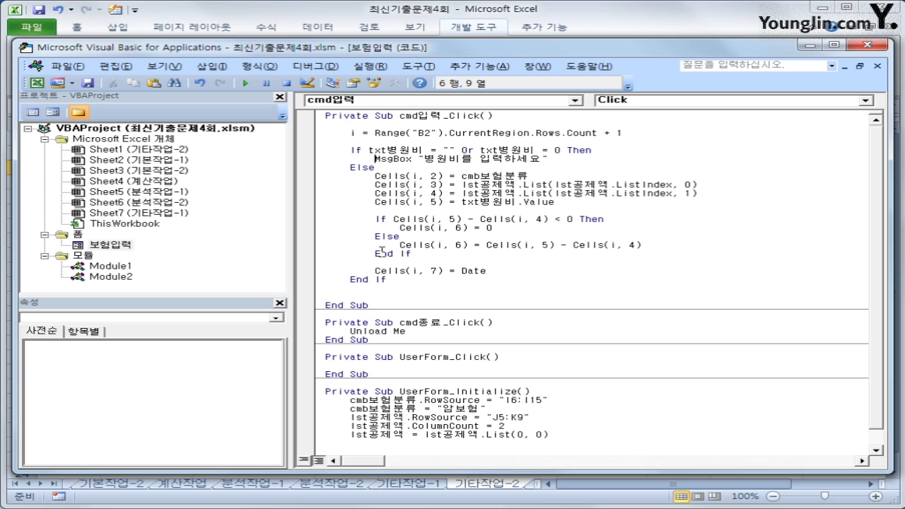
pyautogui.click(573, 159)
pyautogui.click(408, 300)
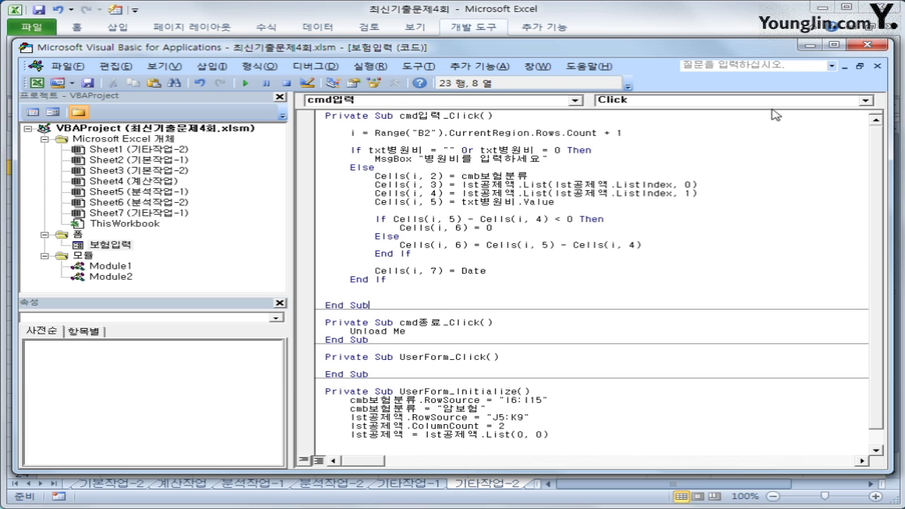
# Return to the worksheet, open the 보험입력 form, submit it with 병원비 left blank and dismiss the message
pyautogui.click(868, 46)
pyautogui.click(772, 157)
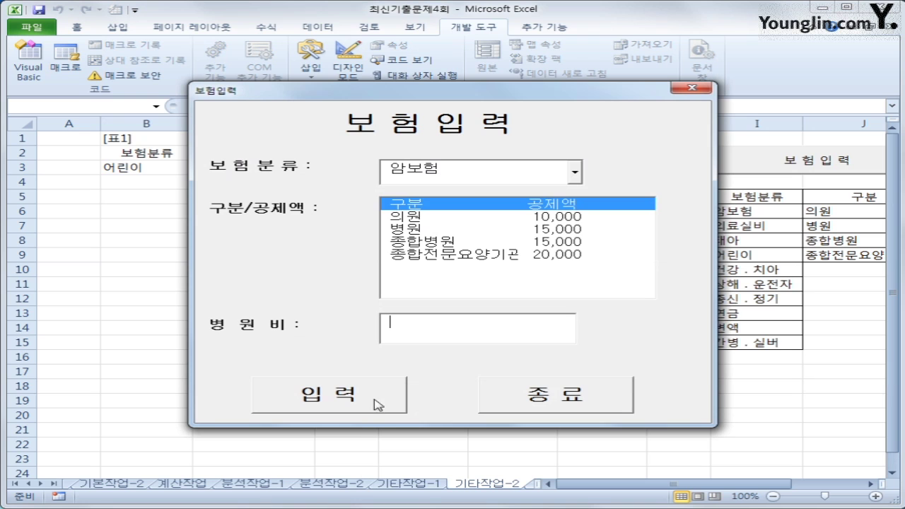
pyautogui.click(340, 410)
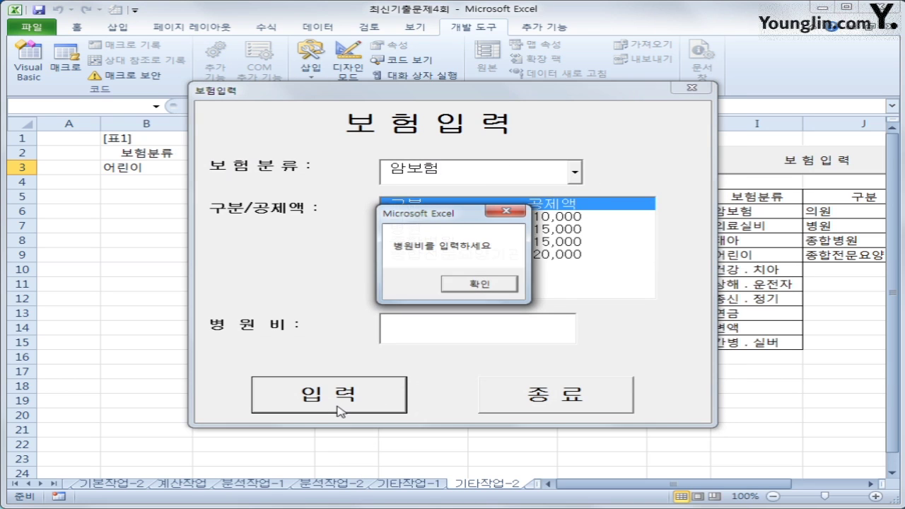
pyautogui.click(475, 298)
# Test the form with a 병원비 of 0 and dismiss the message
pyautogui.click(450, 326)
pyautogui.write('0')
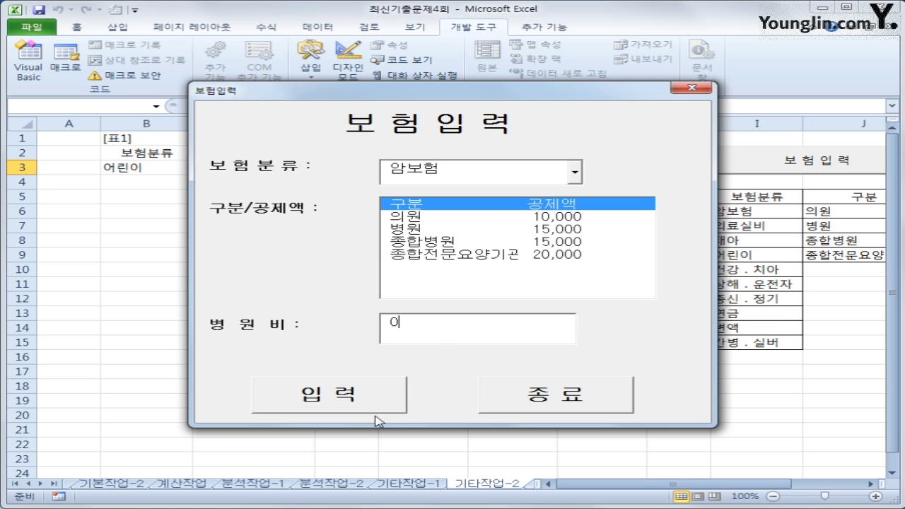
pyautogui.click(356, 397)
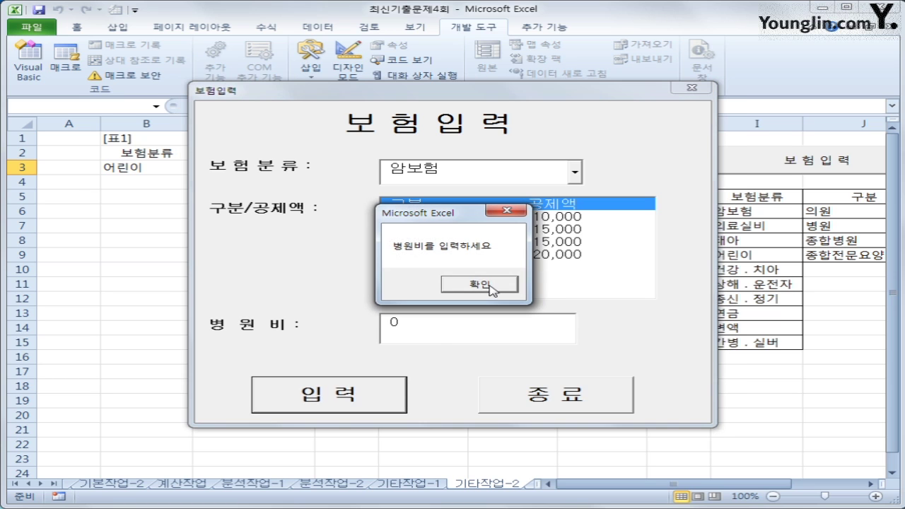
pyautogui.click(495, 288)
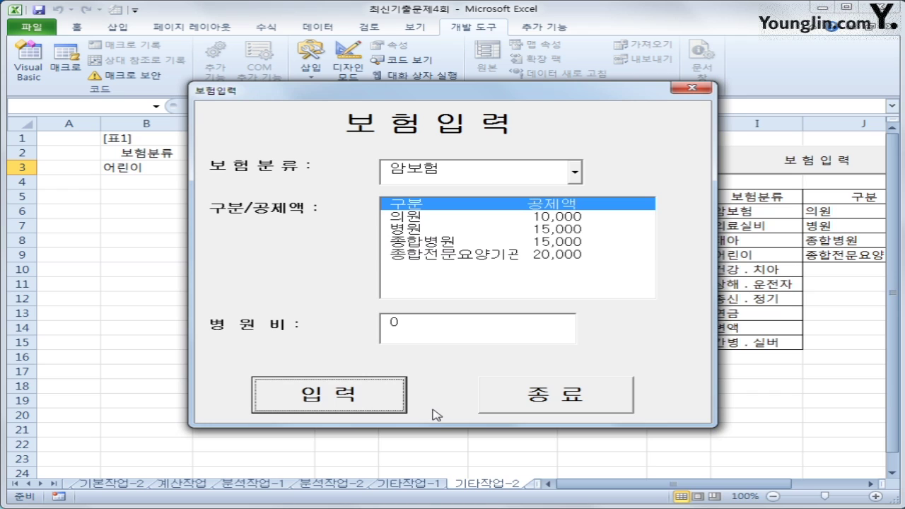
# Submit a test entry with 건강. 치아, 종합병원 and a 병원비 of 500000, and close the form
pyautogui.click(576, 172)
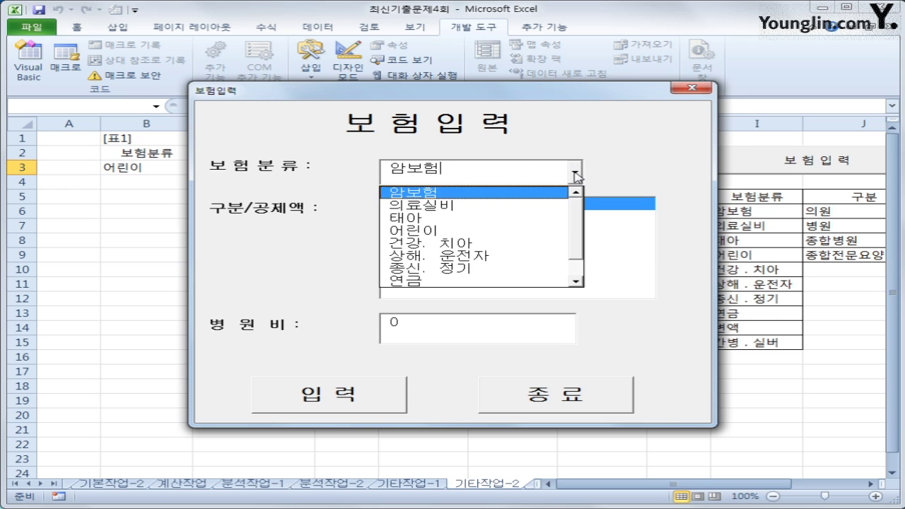
pyautogui.click(535, 242)
pyautogui.click(518, 241)
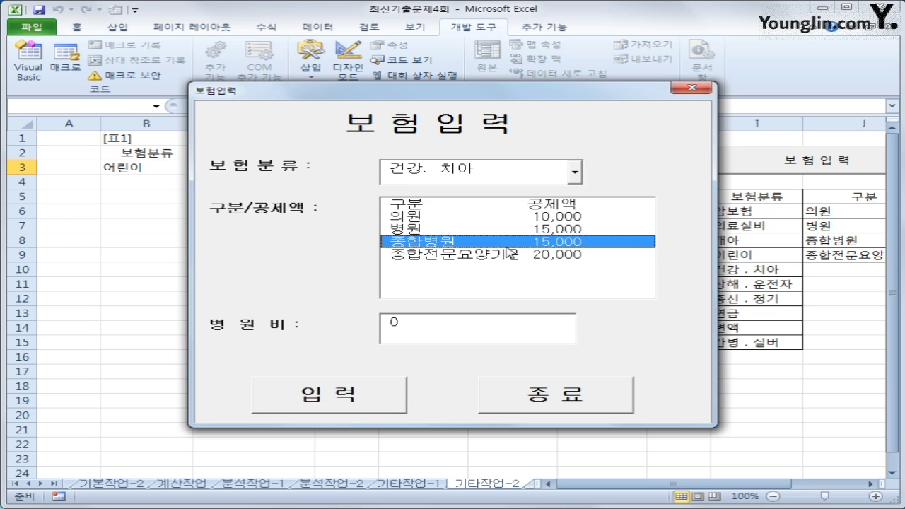
pyautogui.doubleClick(424, 323)
pyautogui.write('500000')
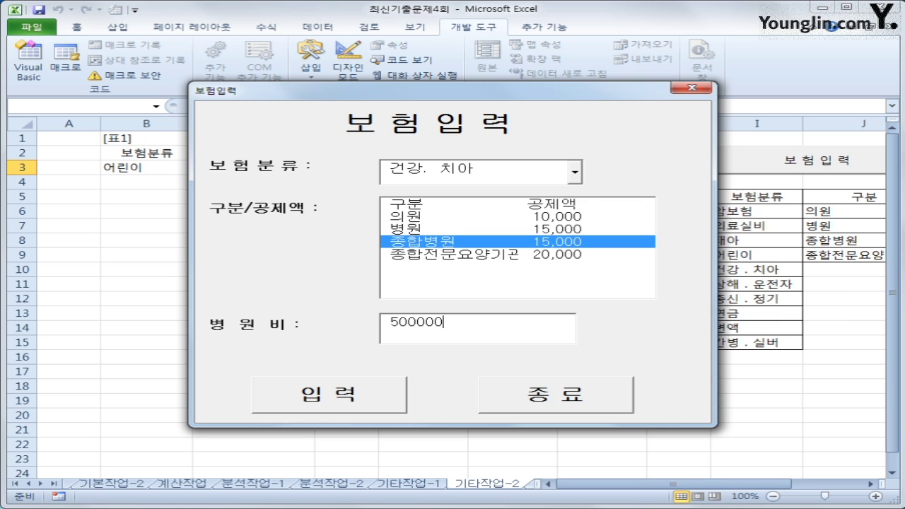
pyautogui.click(342, 383)
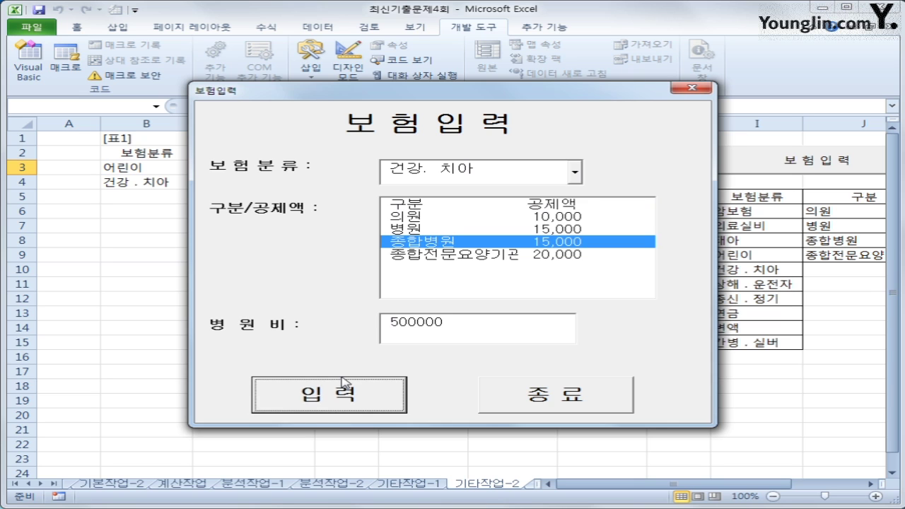
pyautogui.click(537, 396)
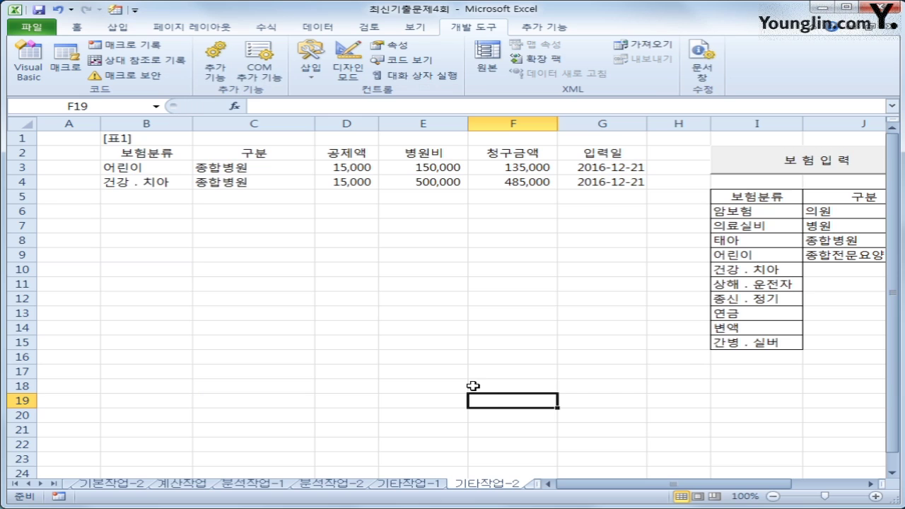